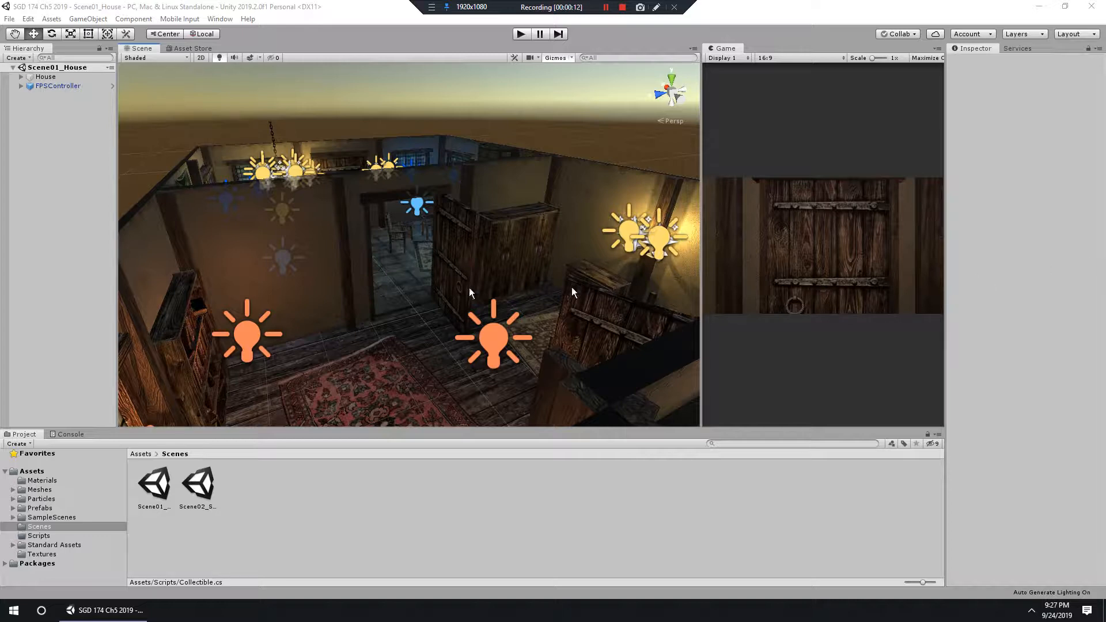
Step: Switch to the Chapter 05 outline in Chrome and review the sections on exit door controllers and the ExitController script
left_click_drag(1105, 162, 464, 1)
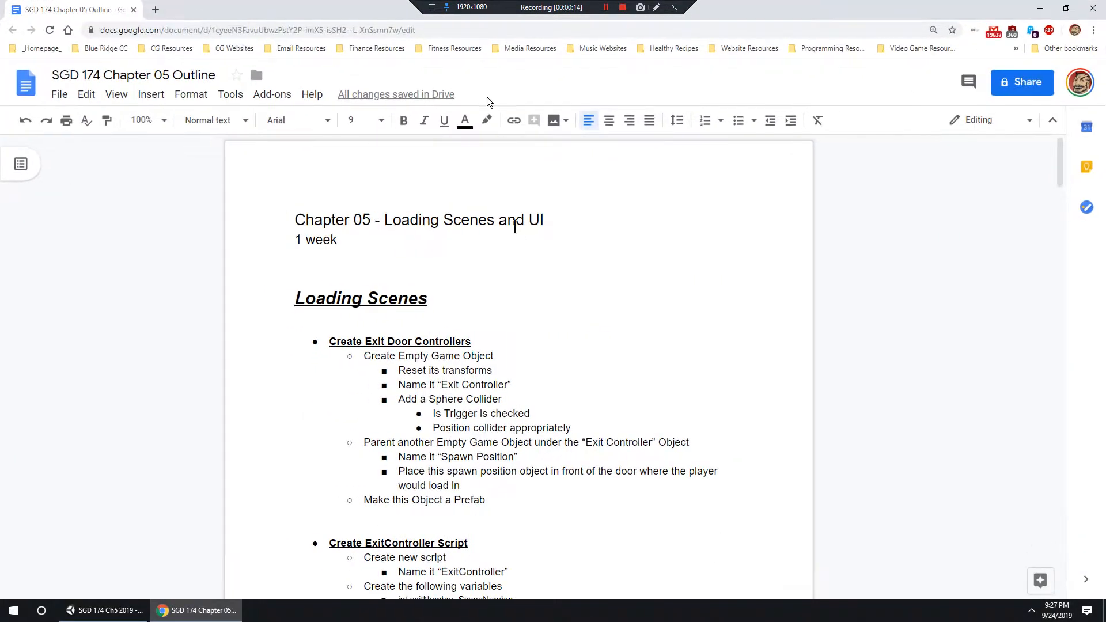
scroll(448, 325, "down", 2)
scroll(448, 326, "down", 4)
scroll(477, 323, "up", 6)
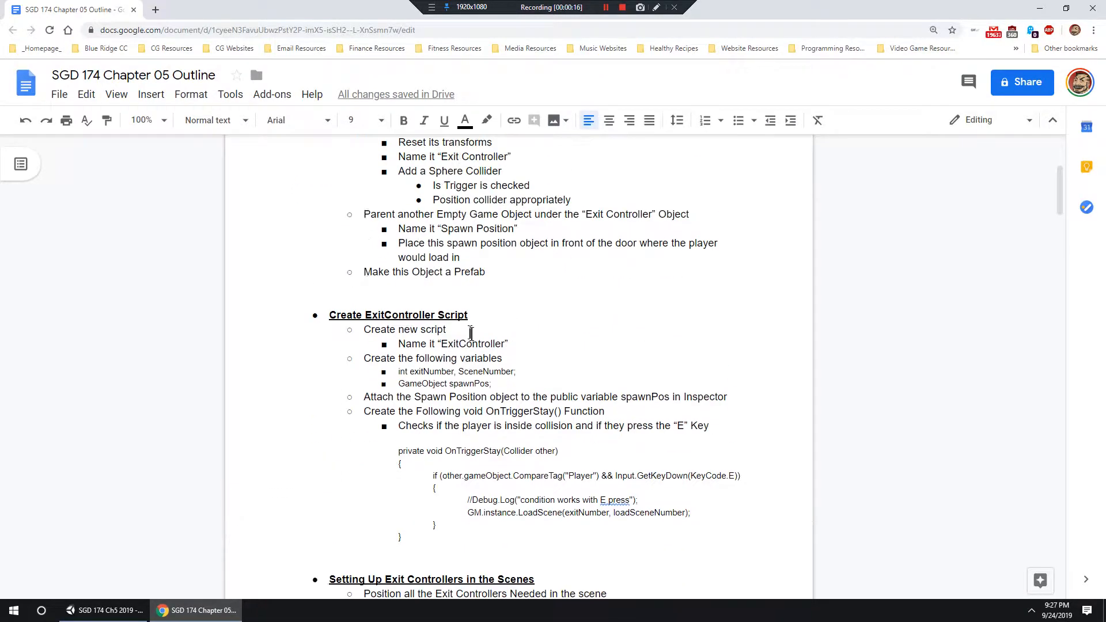
scroll(566, 338, "down", 12)
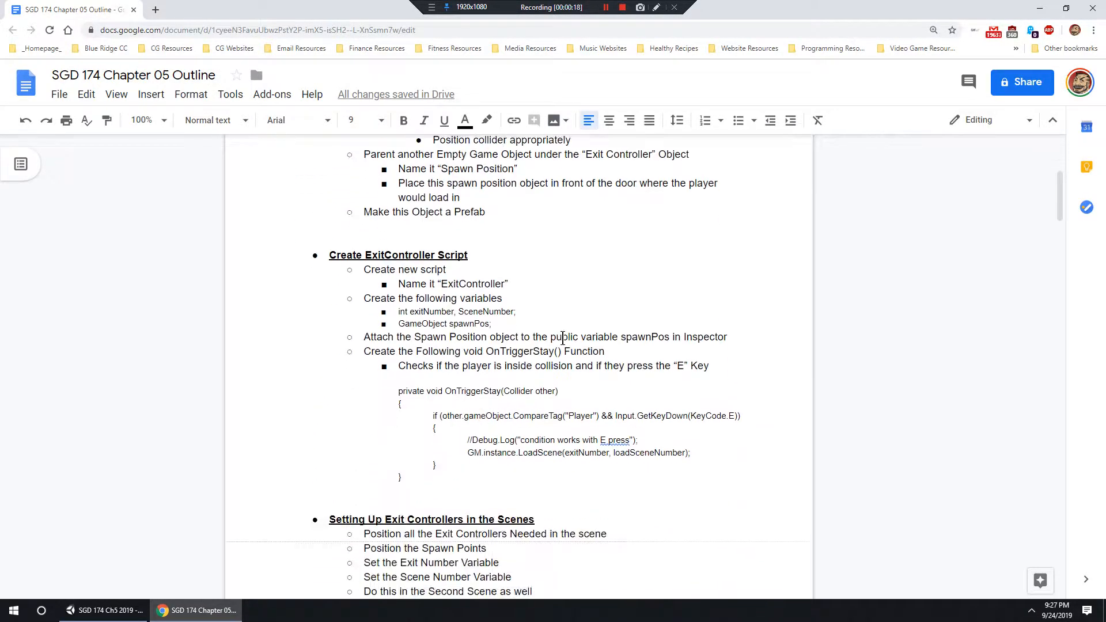
scroll(560, 341, "up", 13)
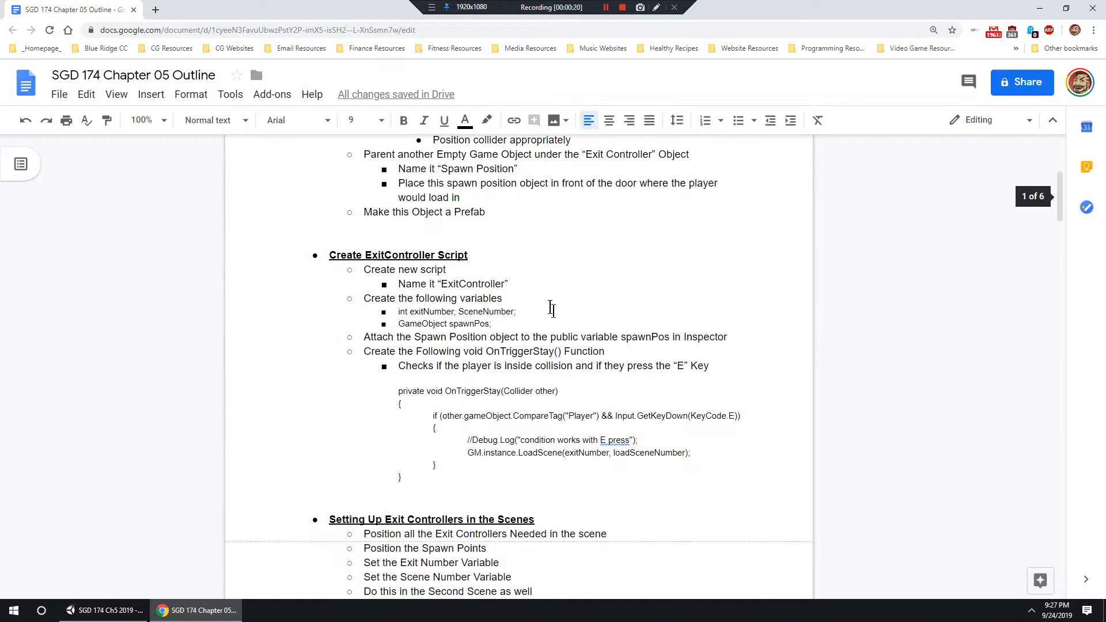
left_click_drag(725, 10, 1105, 167)
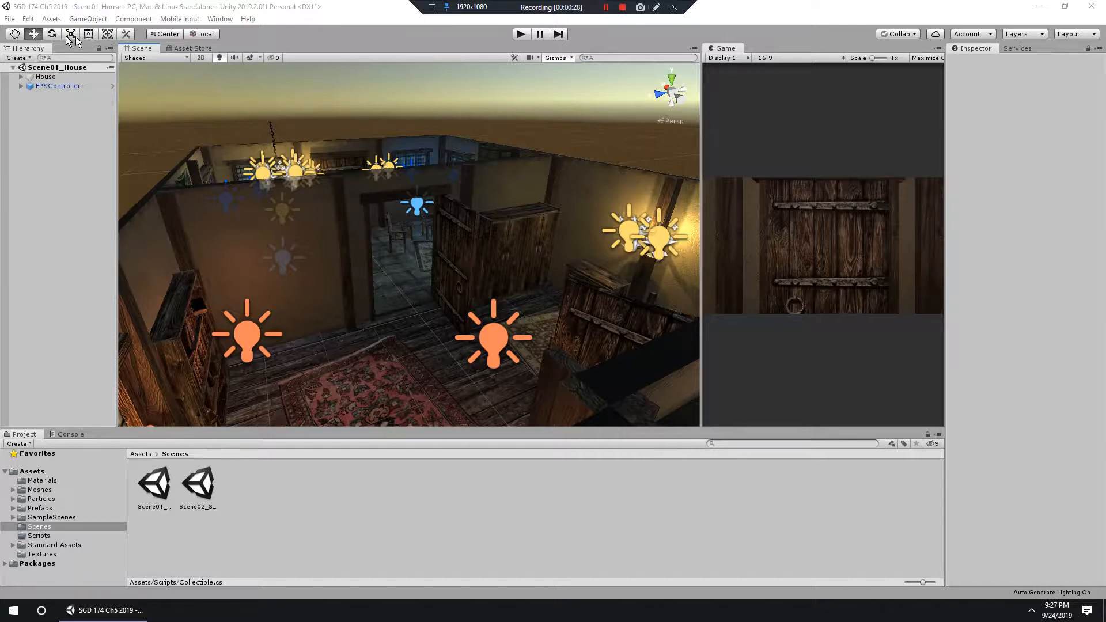
Step: Create an empty game object in Unity's Scene01_House scene and reset its transform
left_click(87, 19)
left_click(98, 32)
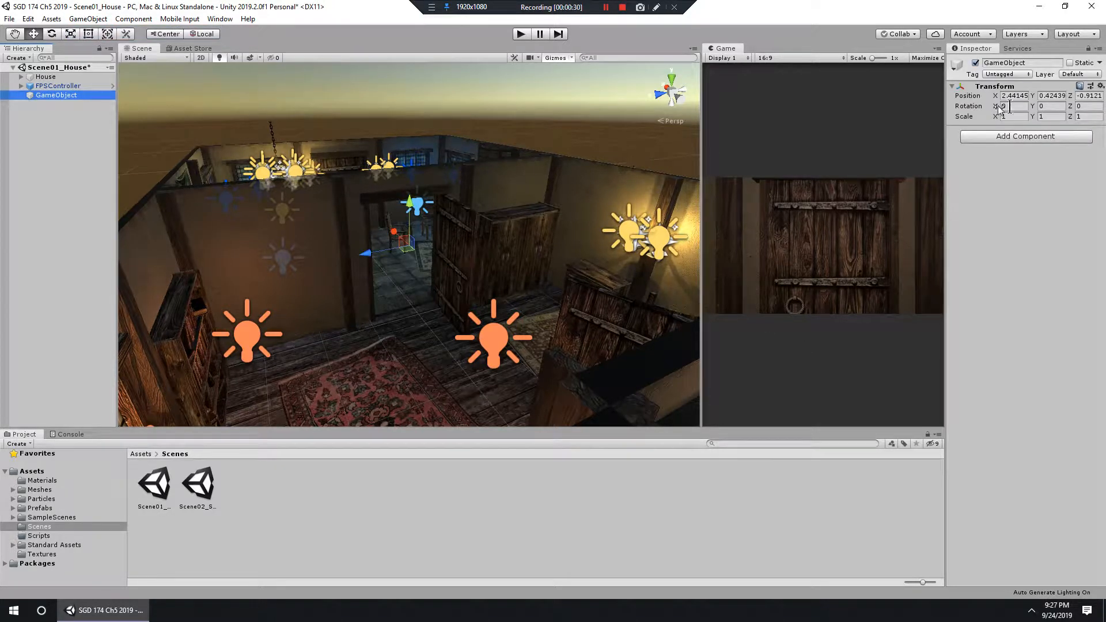
left_click(1101, 87)
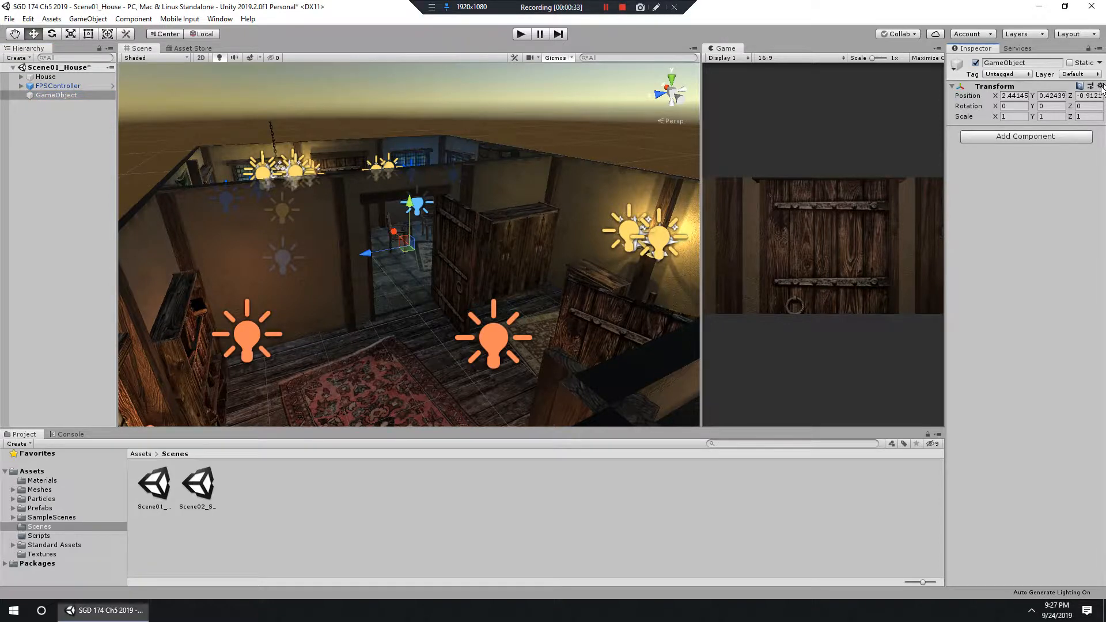
left_click(1101, 86)
left_click(1070, 99)
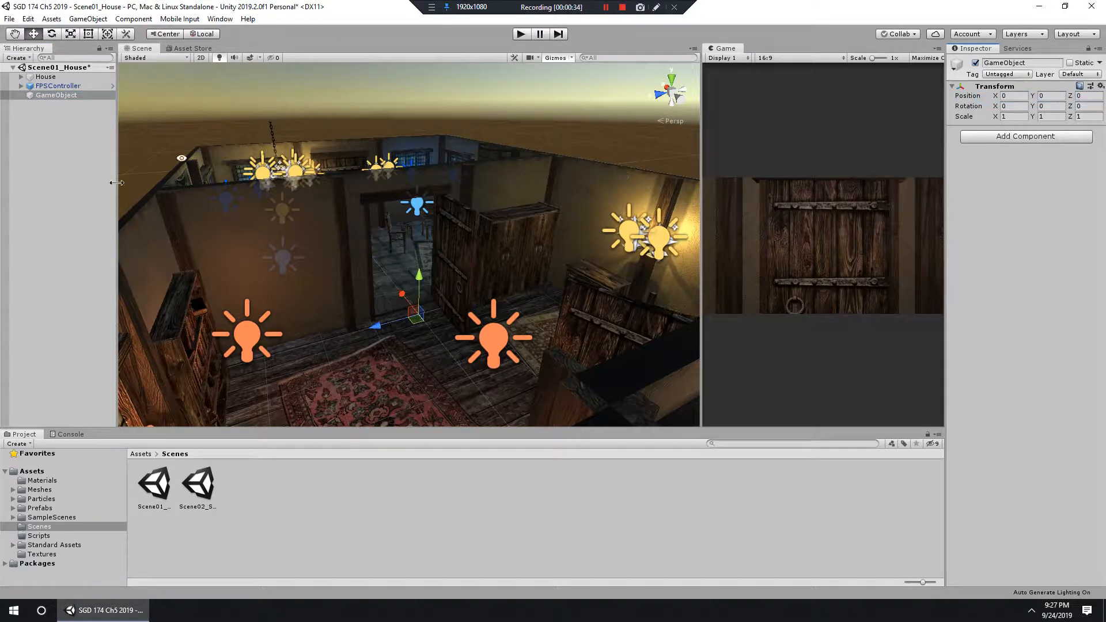
Step: Rename the new empty game object as Exit Controller
double_click(58, 95)
left_click(67, 97)
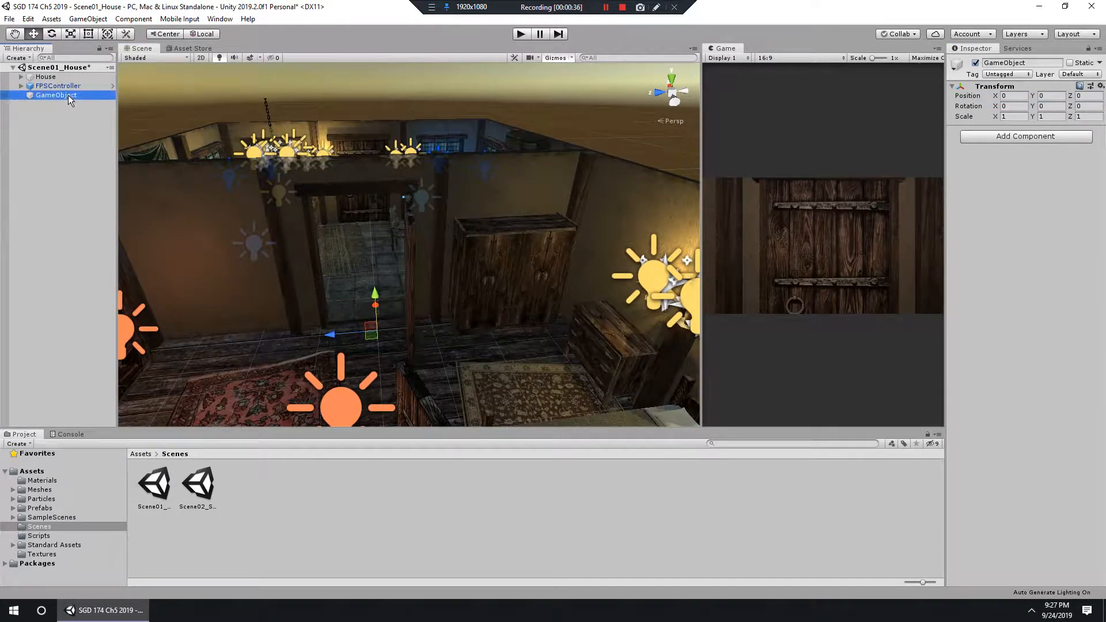
left_click(68, 95)
type("Exit Controller")
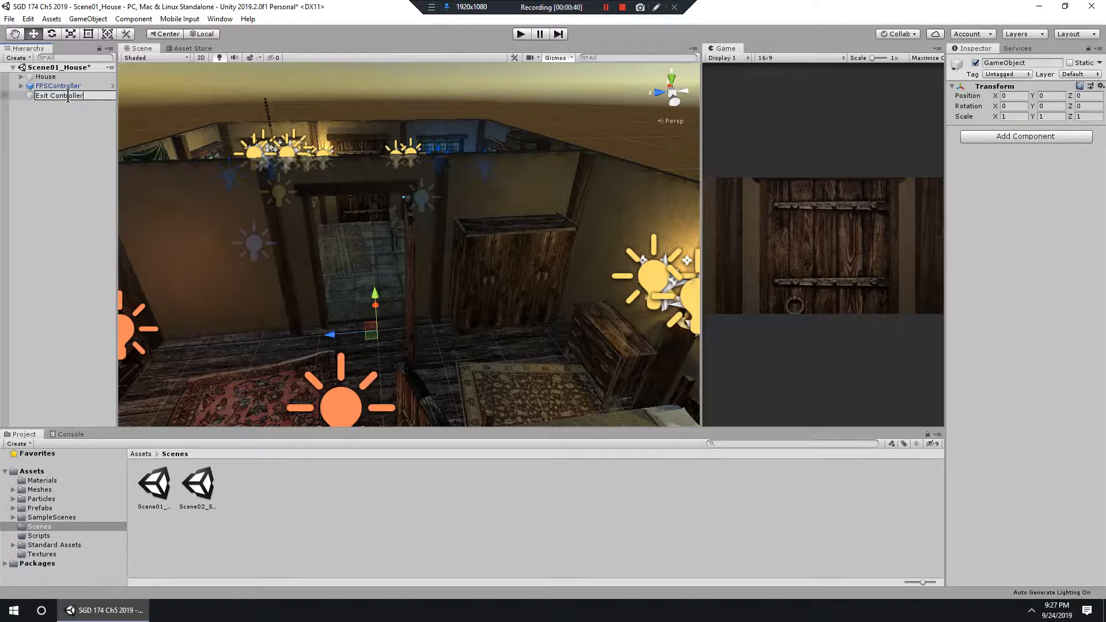
key("Return")
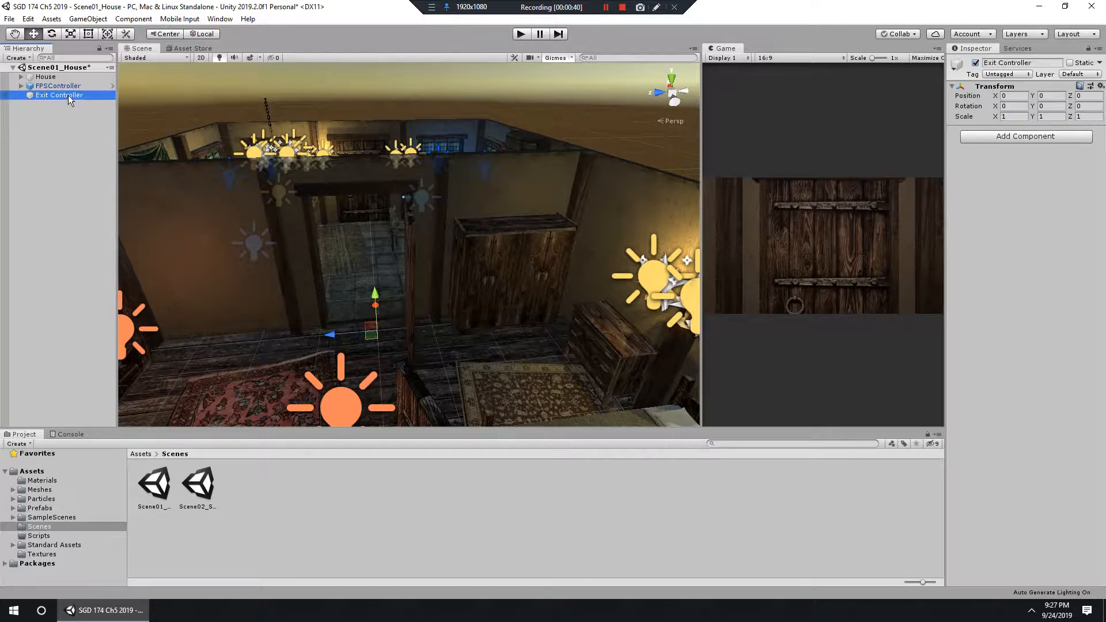
Step: Add a Sphere Collider component to the Exit Controller object
left_click(96, 156)
left_click(57, 87)
left_click(50, 94)
key("f")
left_click_drag(454, 271, 605, 323, "alt")
left_click(1031, 137)
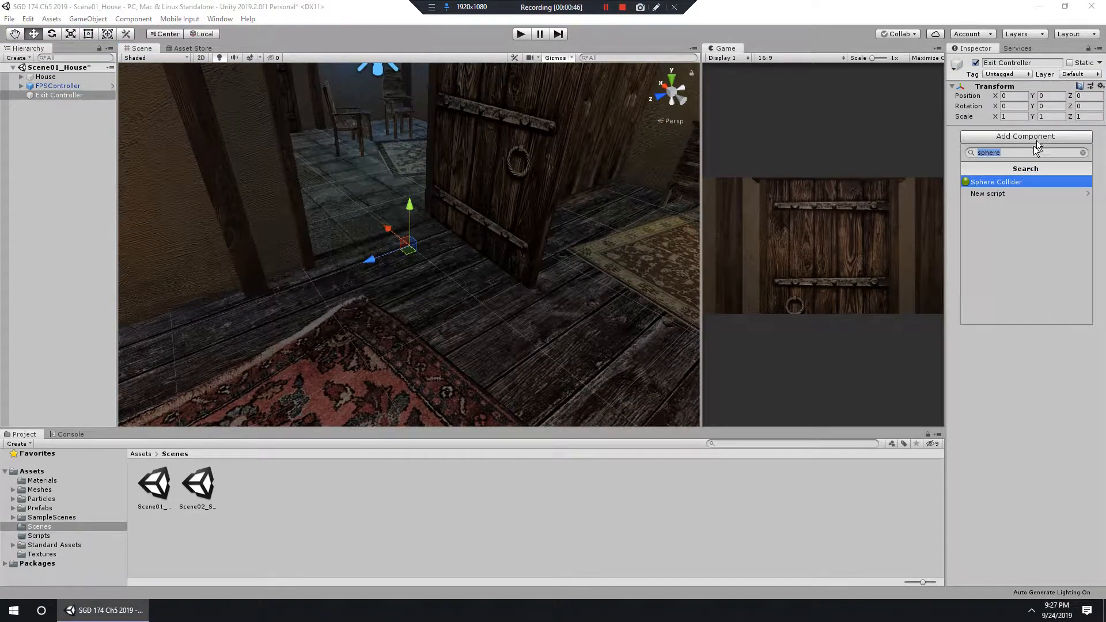
left_click(1012, 184)
Step: Try placing the Exit Controller in the doorway at about X 0.198, Y 1.126, Z 0.182 with a collider radius of about 0.83
left_click_drag(678, 217, 506, 246, "alt")
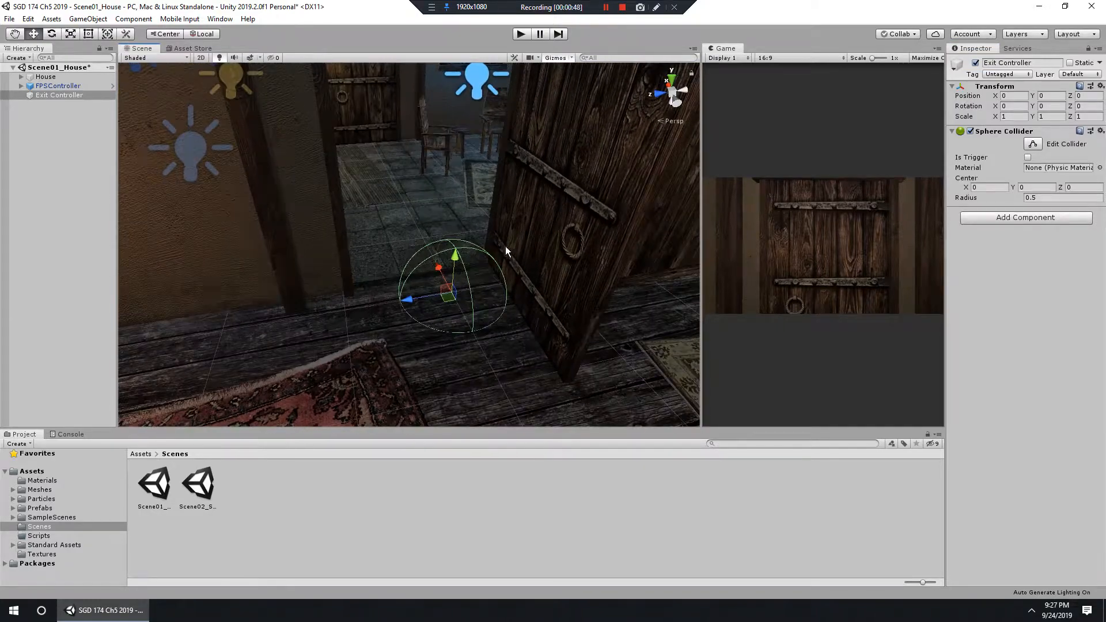
scroll(519, 249, "down", 3, "alt")
left_click_drag(438, 244, 447, 159)
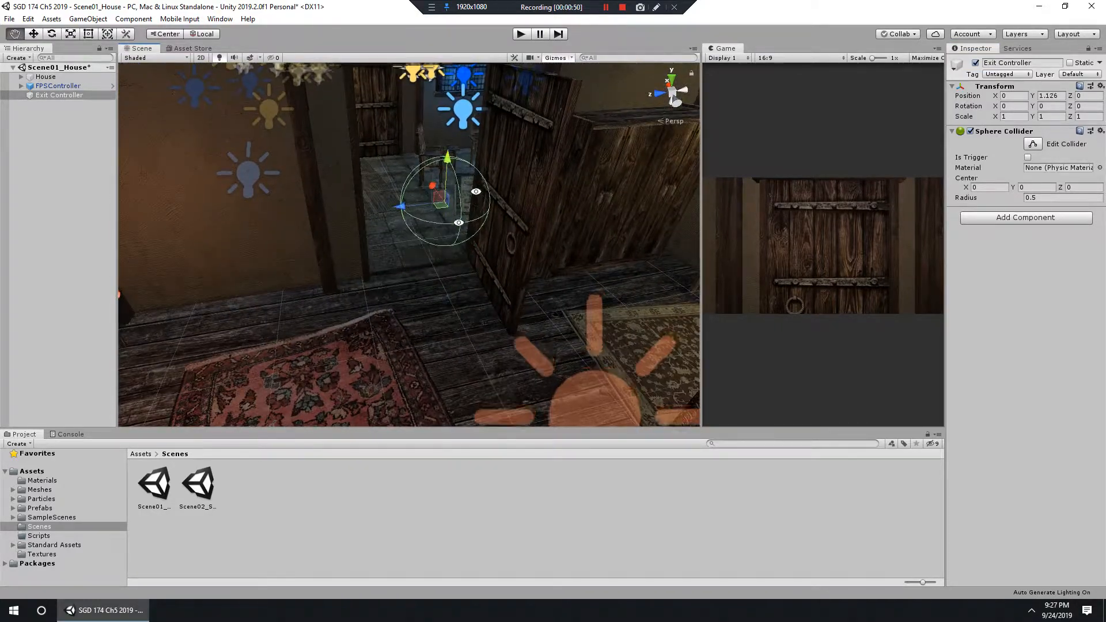
left_click_drag(459, 222, 425, 337, "alt")
left_click_drag(394, 270, 375, 268)
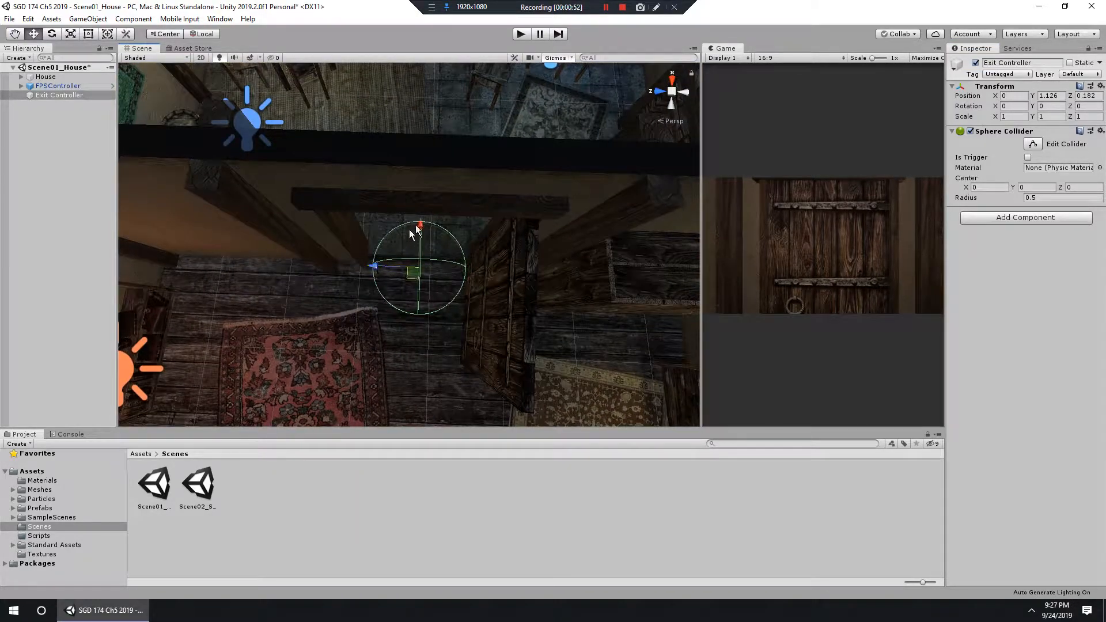
left_click_drag(422, 223, 427, 204)
left_click_drag(439, 242, 490, 143, "alt")
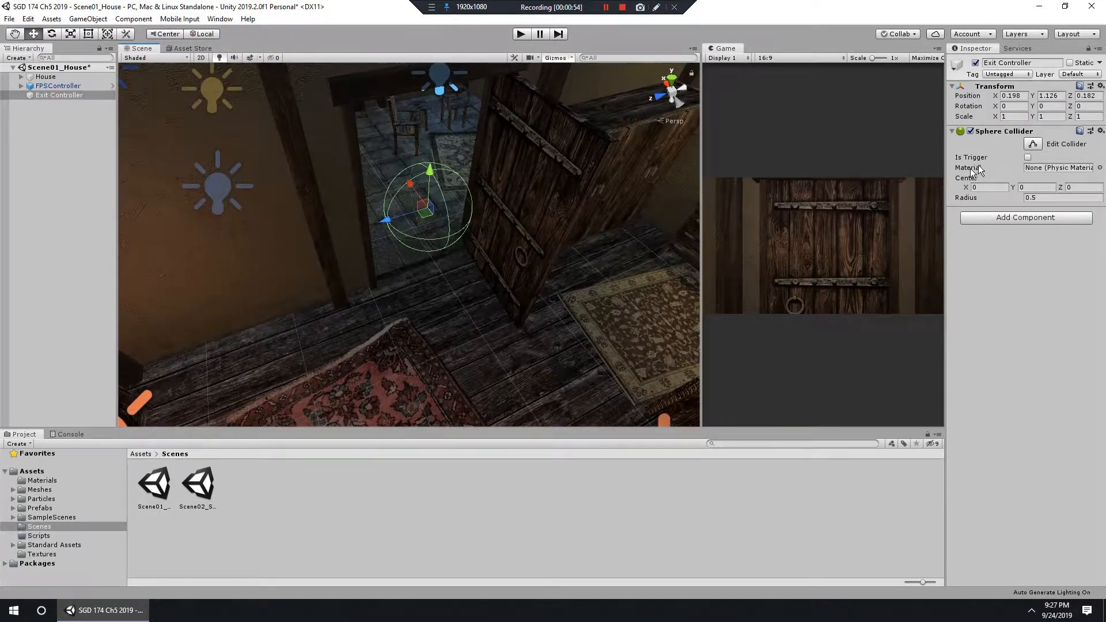
left_click_drag(963, 199, 975, 200)
left_click_drag(683, 213, 640, 194, "alt")
Step: Set the Exit Controller's position to 0 on the X, Y and Z axes
left_click(1013, 95)
type("0")
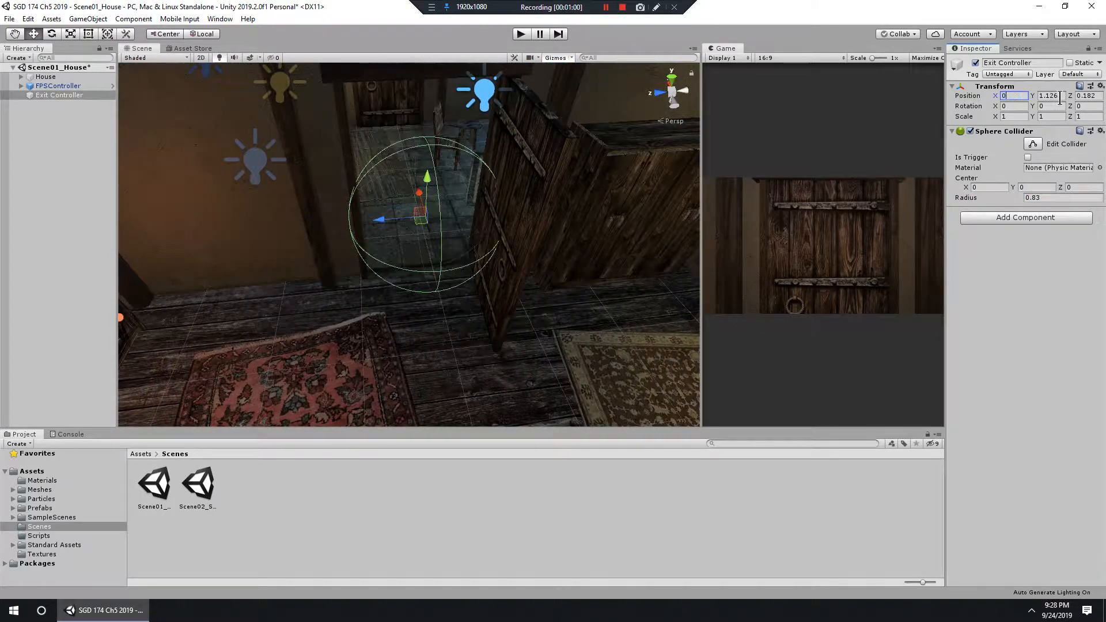
left_click(1050, 95)
type("0")
left_click(1087, 95)
type("0")
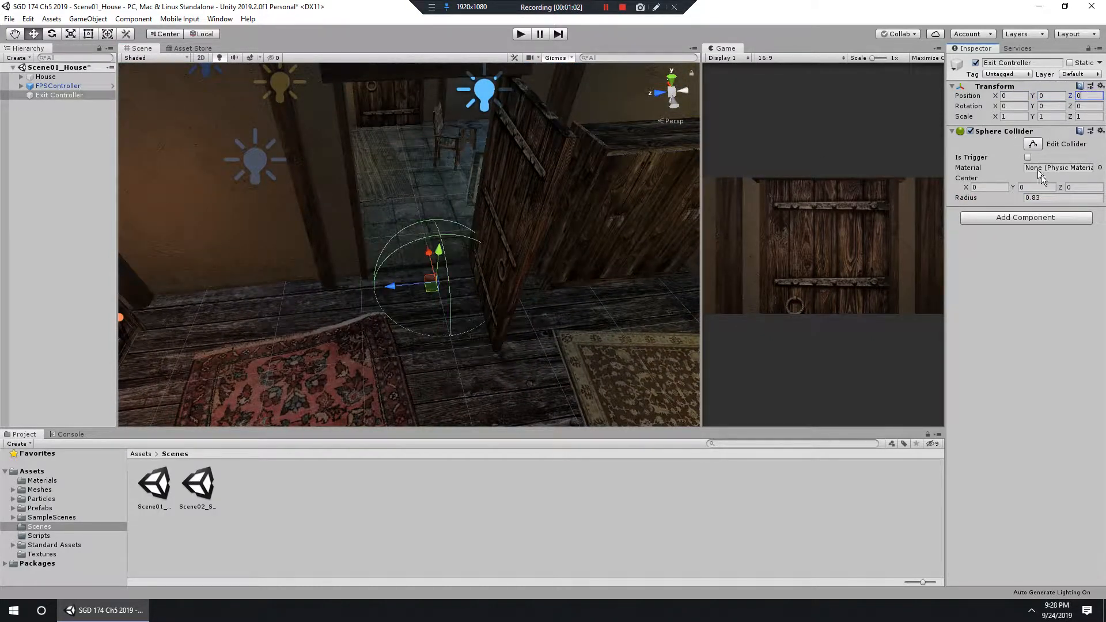
Step: Set the Exit Controller's Sphere Collider radius to 0.8 and enable Is Trigger
left_click(1035, 198)
type(".8")
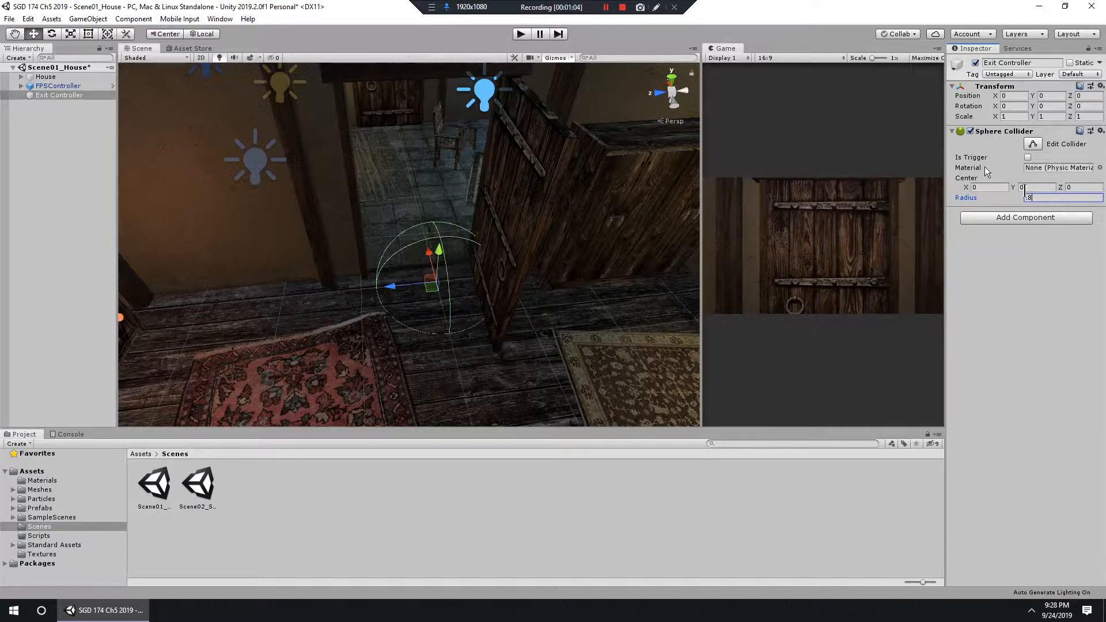
left_click_drag(348, 247, 507, 248, "alt")
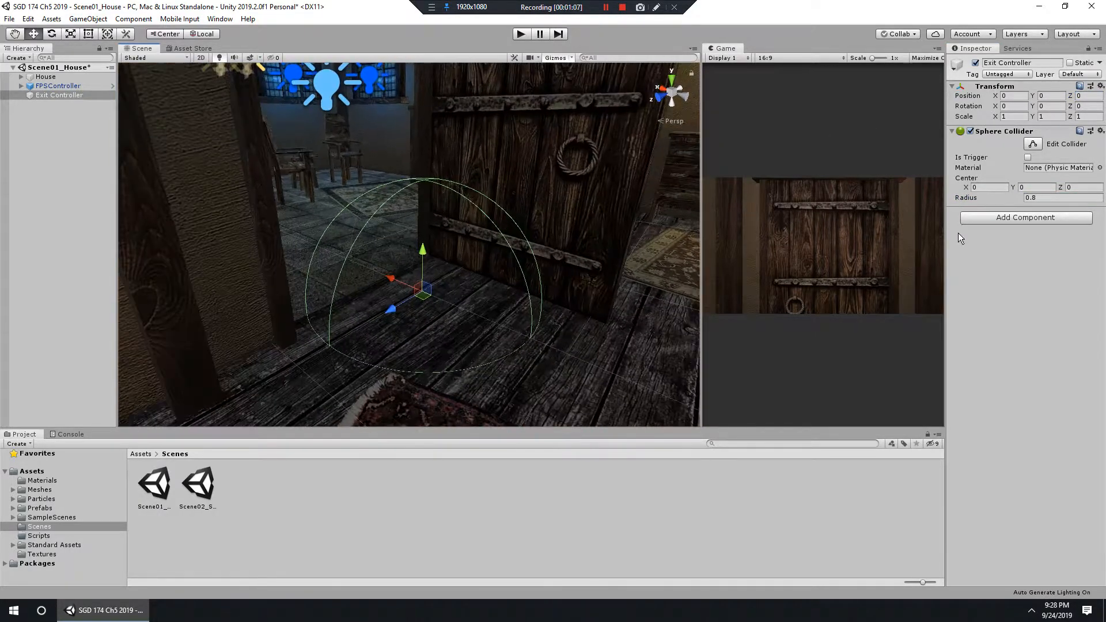
left_click(1028, 158)
Step: Add a new tag named Exit to the project's tag list
left_click(1006, 74)
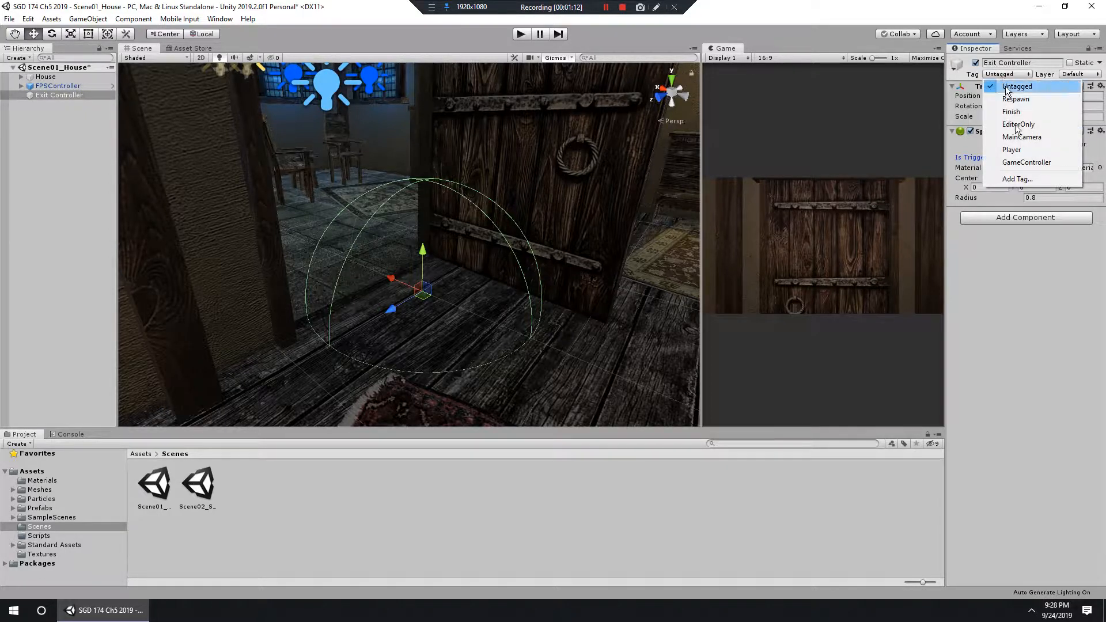
left_click(1039, 181)
left_click(1080, 110)
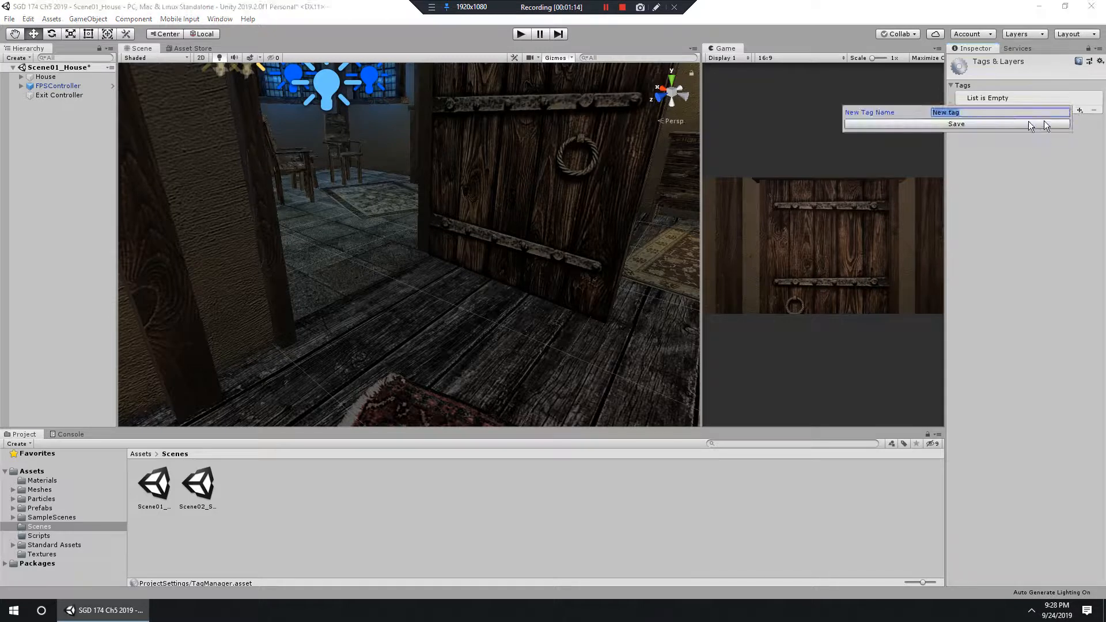
type("Exit")
left_click(999, 123)
Step: Assign the Exit tag to the Exit Controller object
left_click(59, 95)
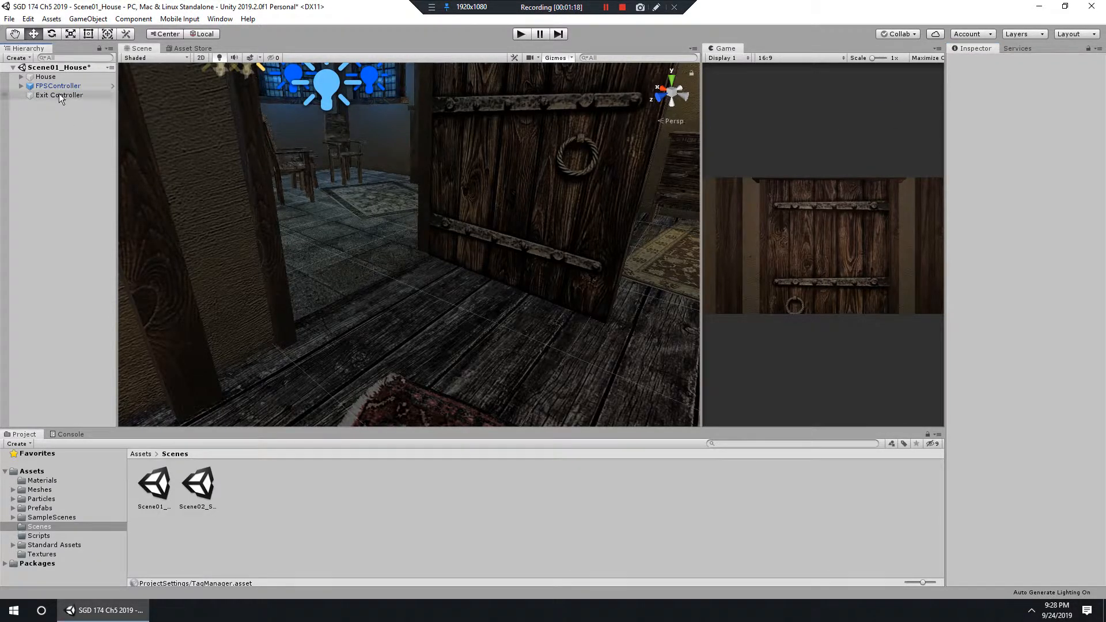
left_click(1002, 75)
left_click(1023, 175)
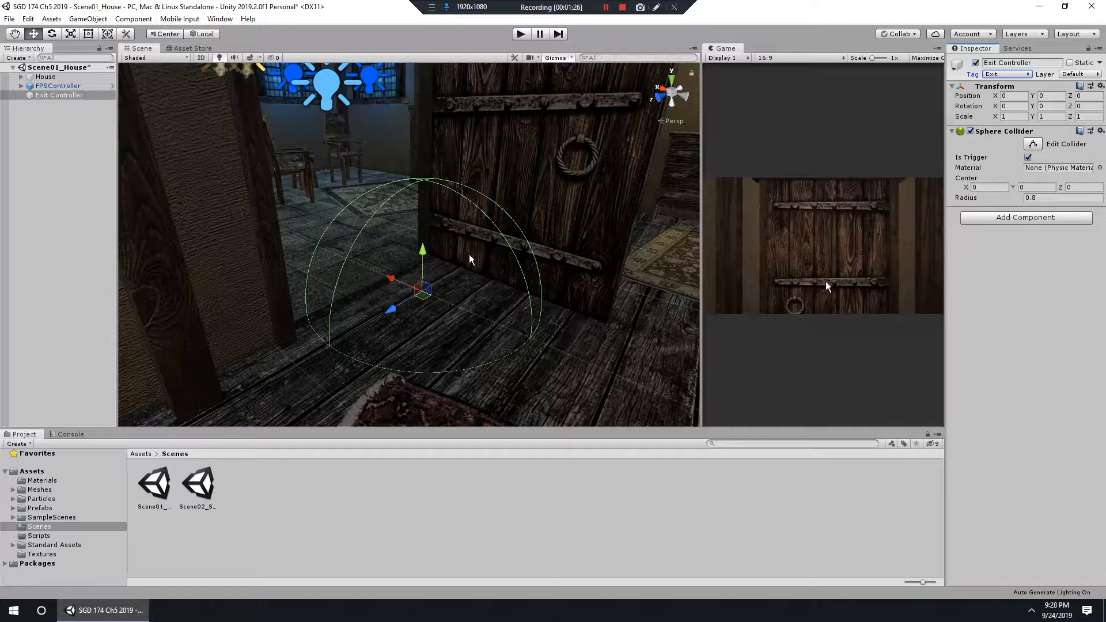
Step: Create a second empty game object in the scene and reset its transform to the origin
left_click(88, 18)
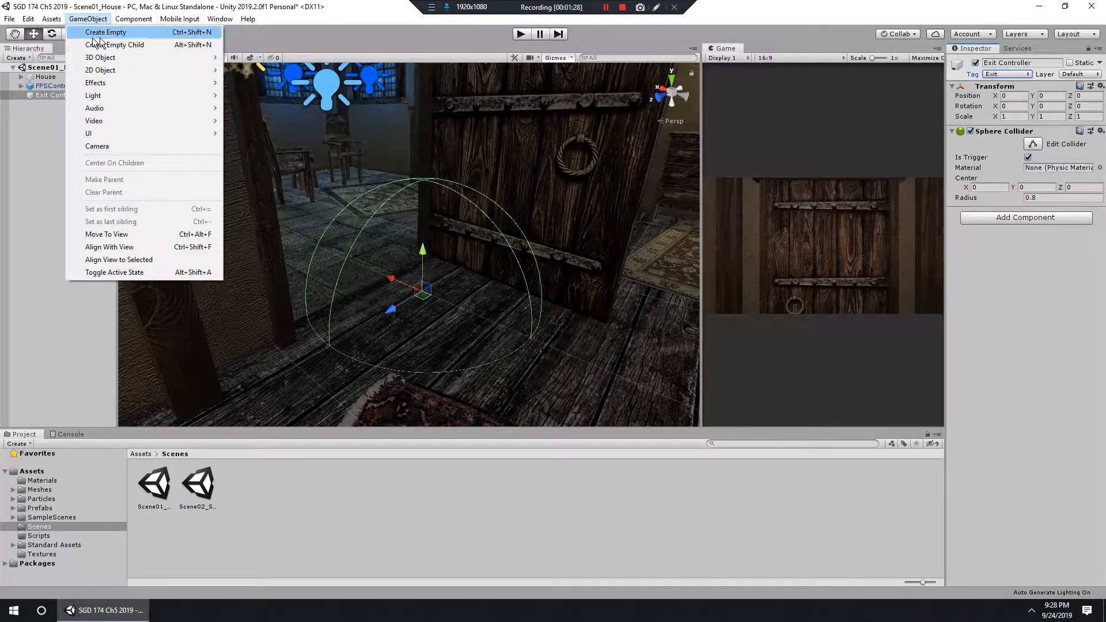
left_click(105, 33)
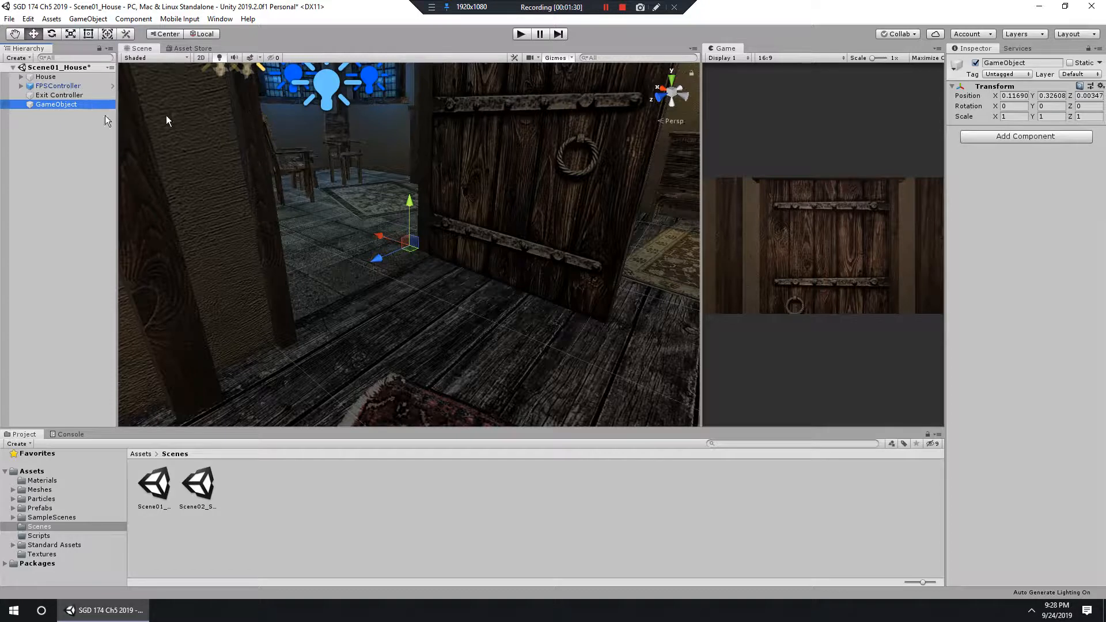
left_click(58, 105)
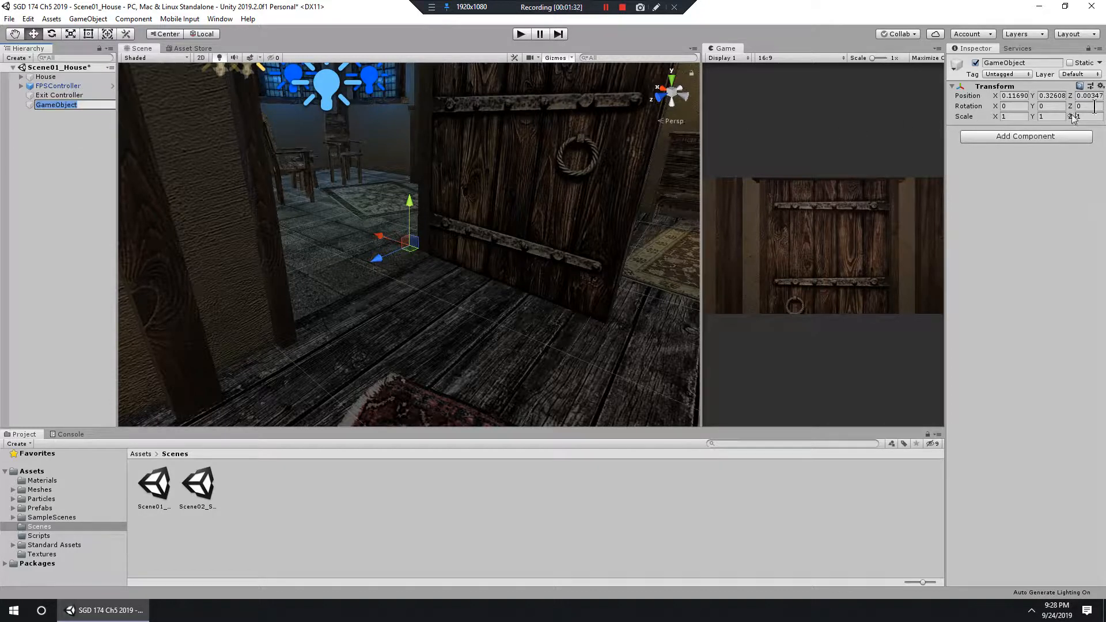
left_click(1101, 86)
left_click(1003, 99)
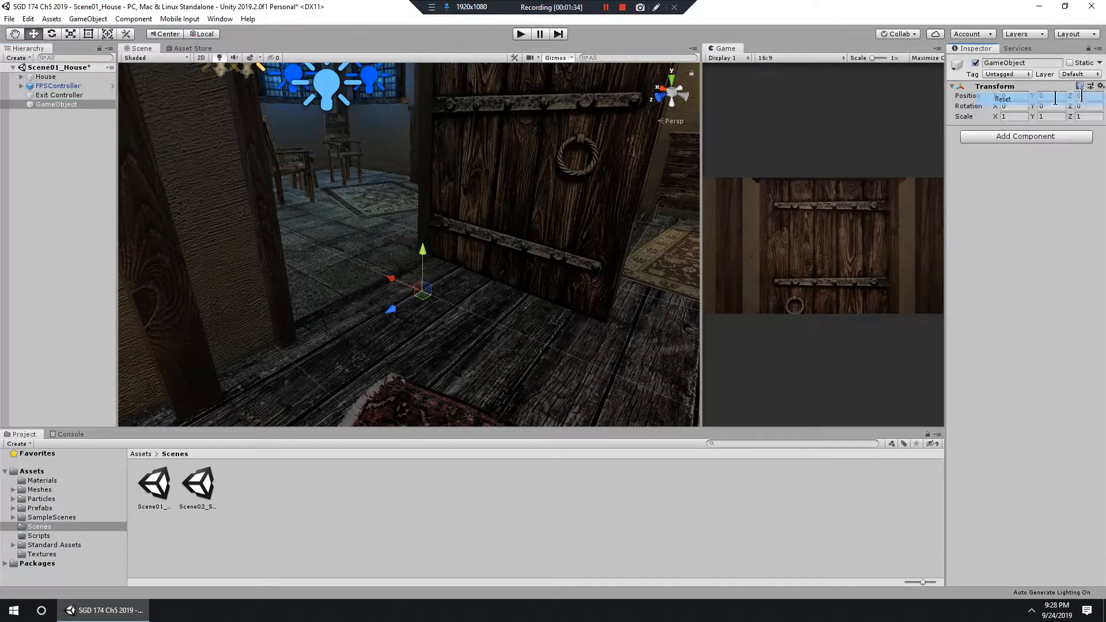
Step: Rename the second empty object as Spawn Position and parent it under Exit Controller
left_click(52, 104)
left_click(62, 103)
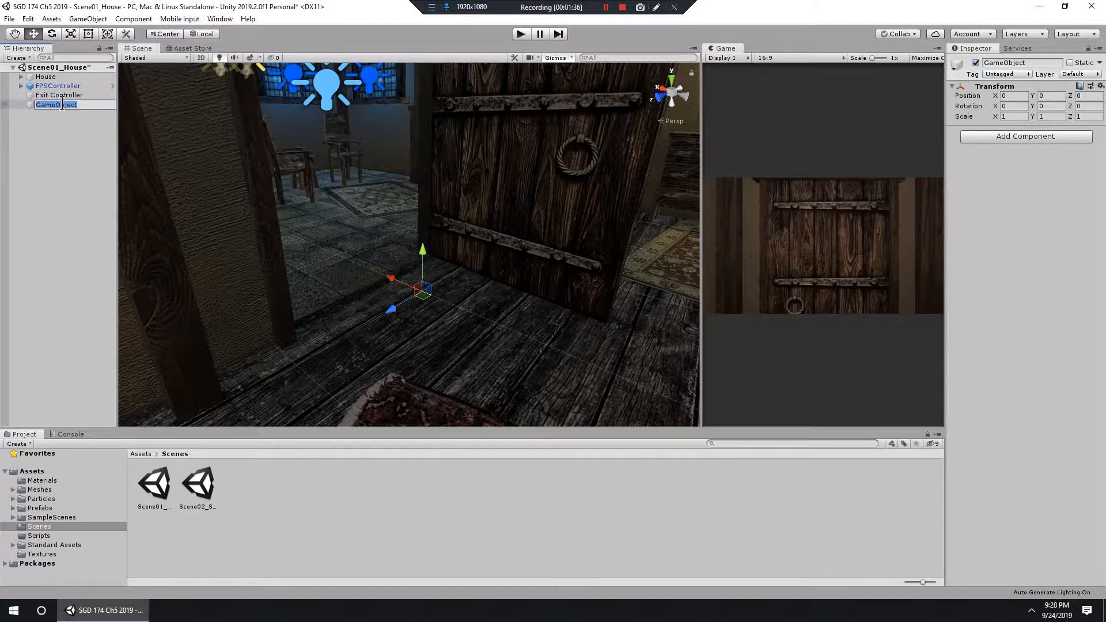
type("s")
type("pa")
type("wn Position")
key("Return")
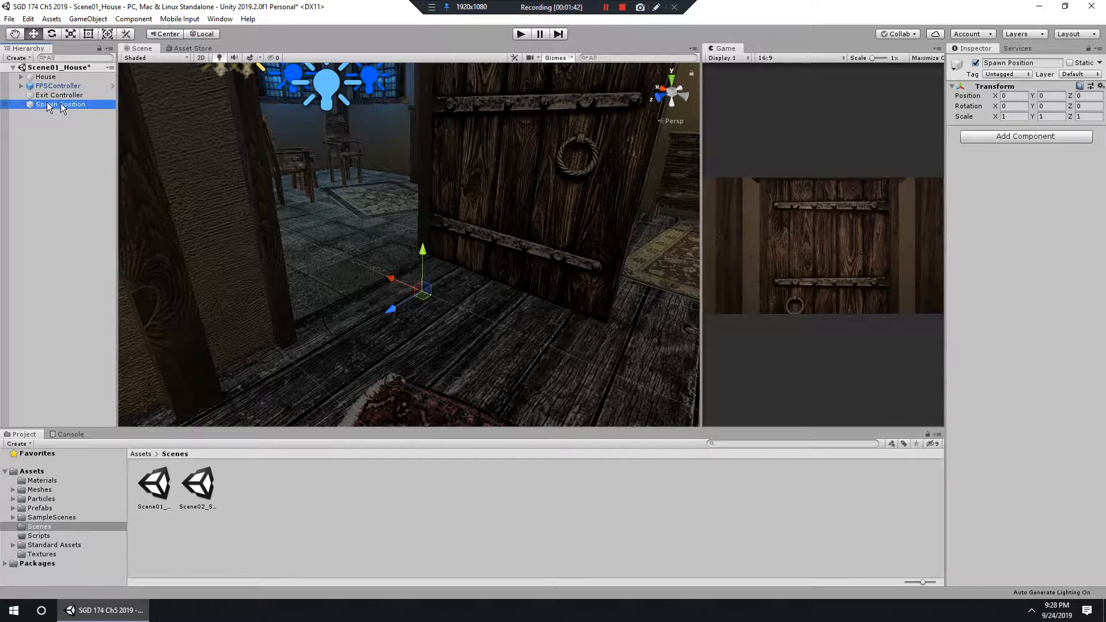
left_click_drag(76, 106, 60, 96)
Step: Rotate the Spawn Position object about its Y axis to about -43.6 degrees with local handle orientation
left_click(202, 33)
left_click(201, 33)
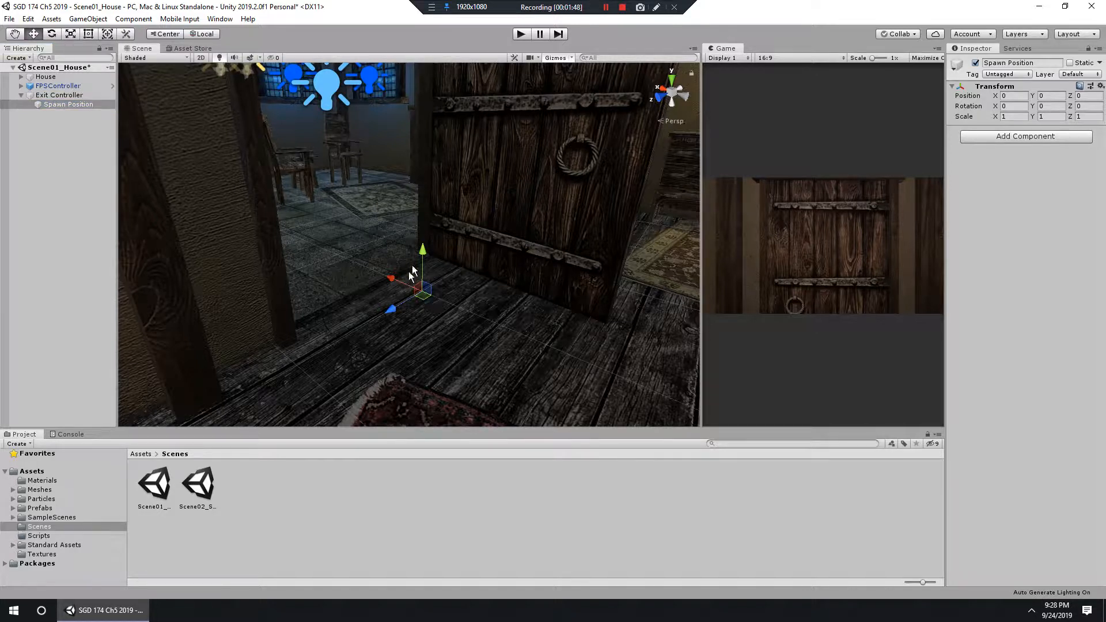
key("e")
left_click_drag(423, 317, 403, 296)
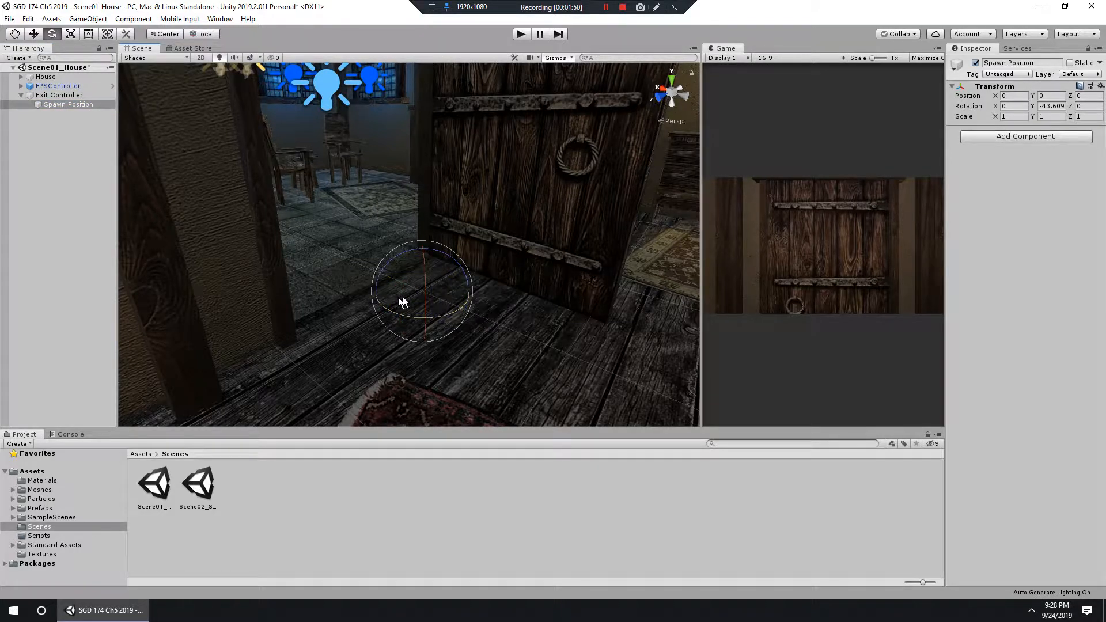
key("w")
key("e")
key("w")
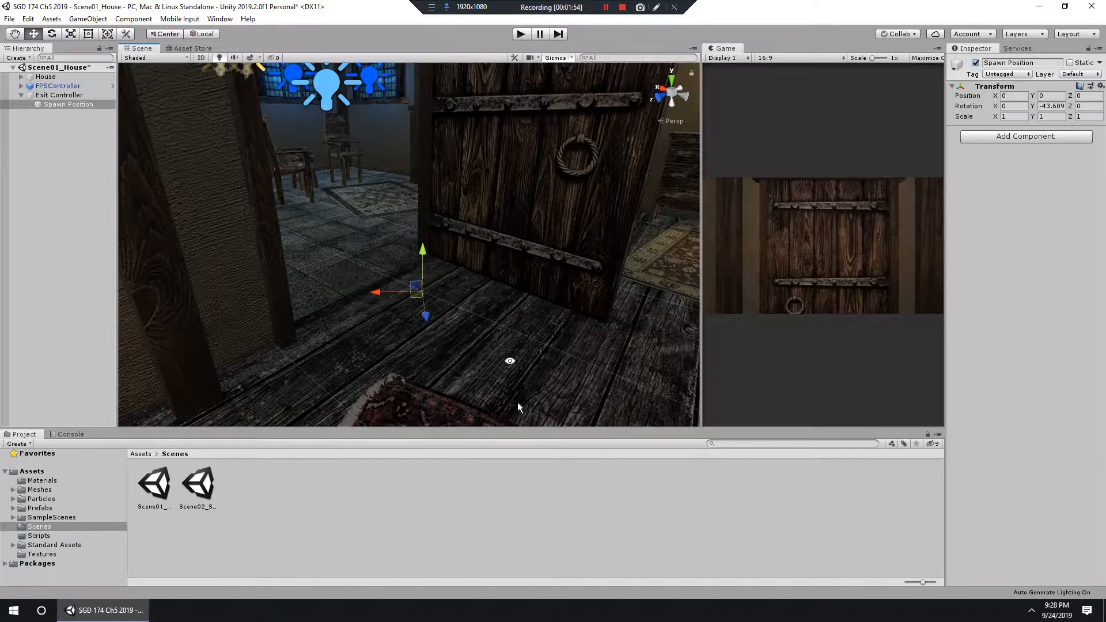
Step: Raise the Spawn Position object above the floor to a Y position of about 0.715
left_click_drag(507, 406, 462, 355, "alt")
left_click_drag(414, 260, 417, 178)
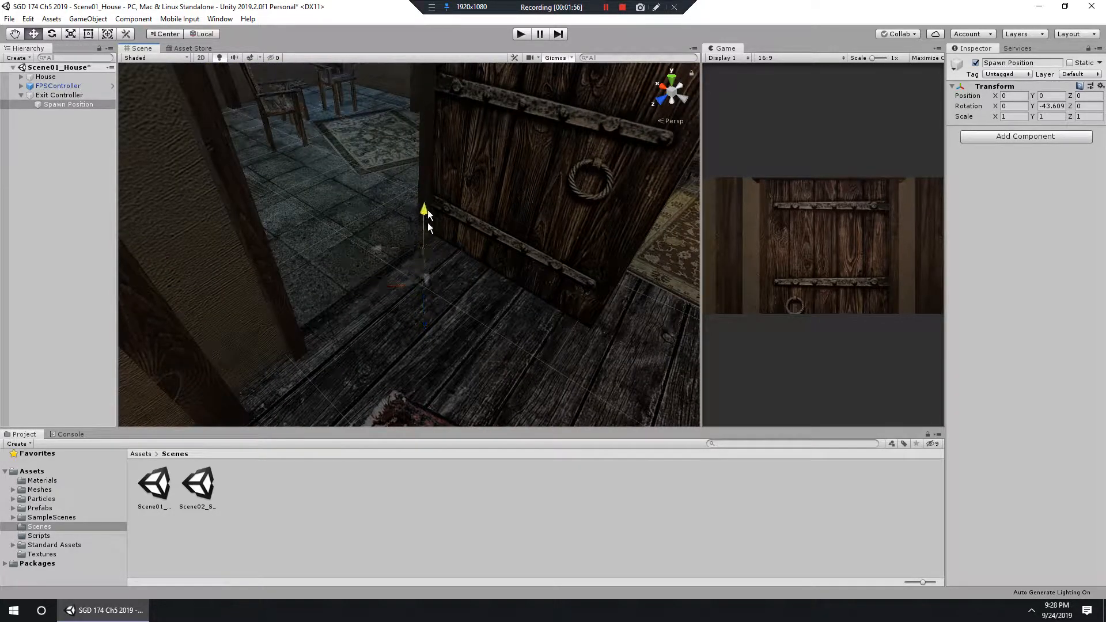
left_click_drag(432, 252, 501, 203, "alt")
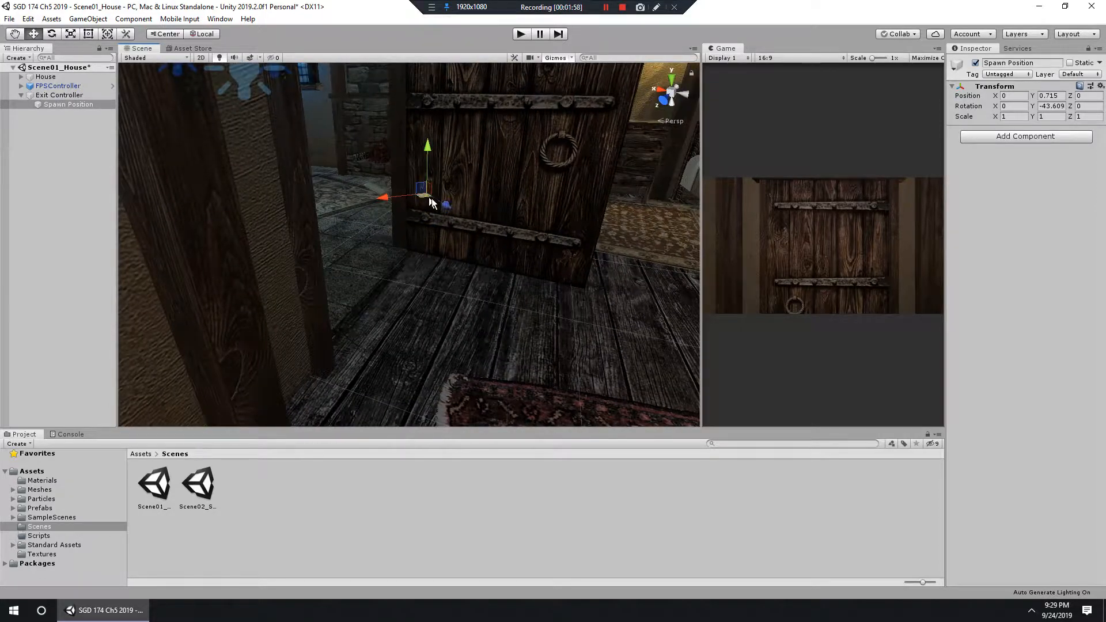
Step: Undo the Spawn Position object's vertical move and reset its transform to zero position and rotation
key("ctrl+z")
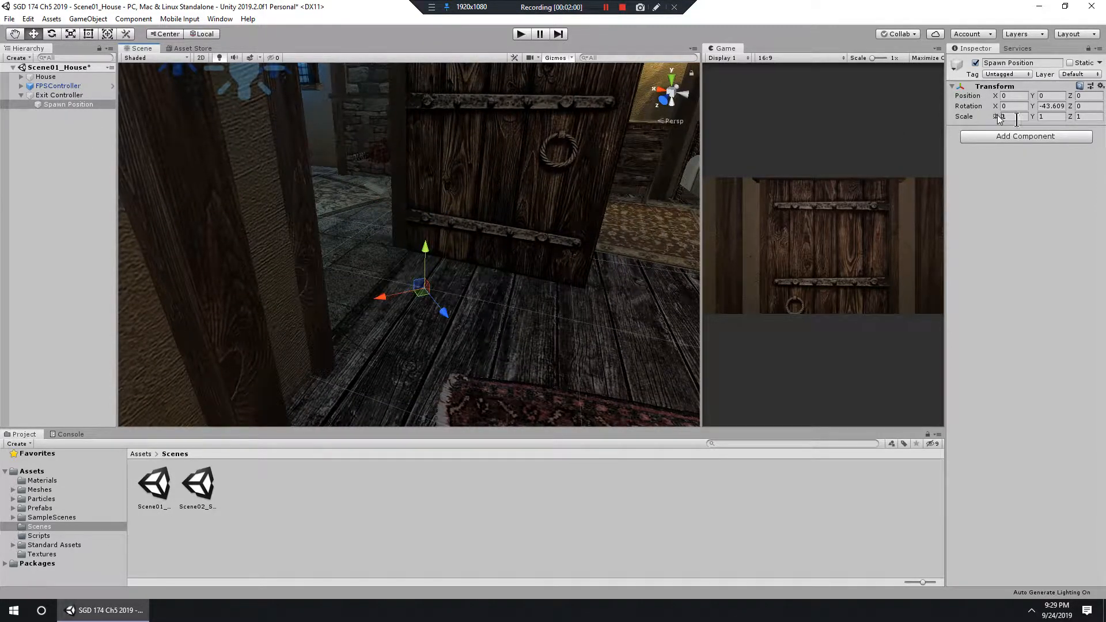
left_click(1101, 85)
left_click(996, 206)
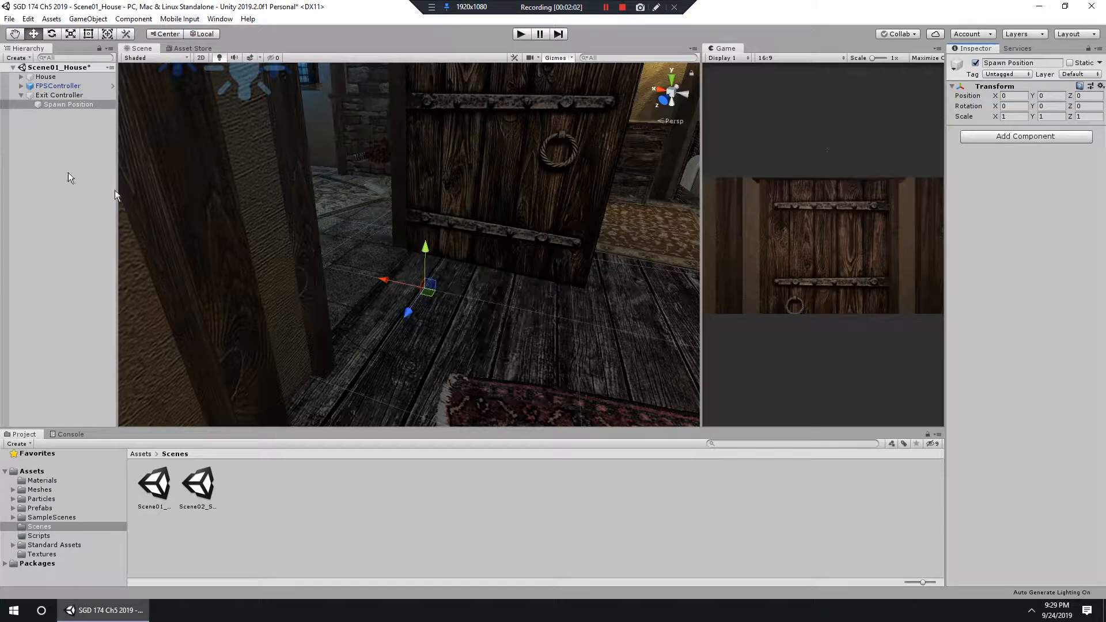
Step: Save the Exit Controller object with its Spawn Position child as a prefab in the Prefabs folder and collapse its hierarchy
left_click(61, 95)
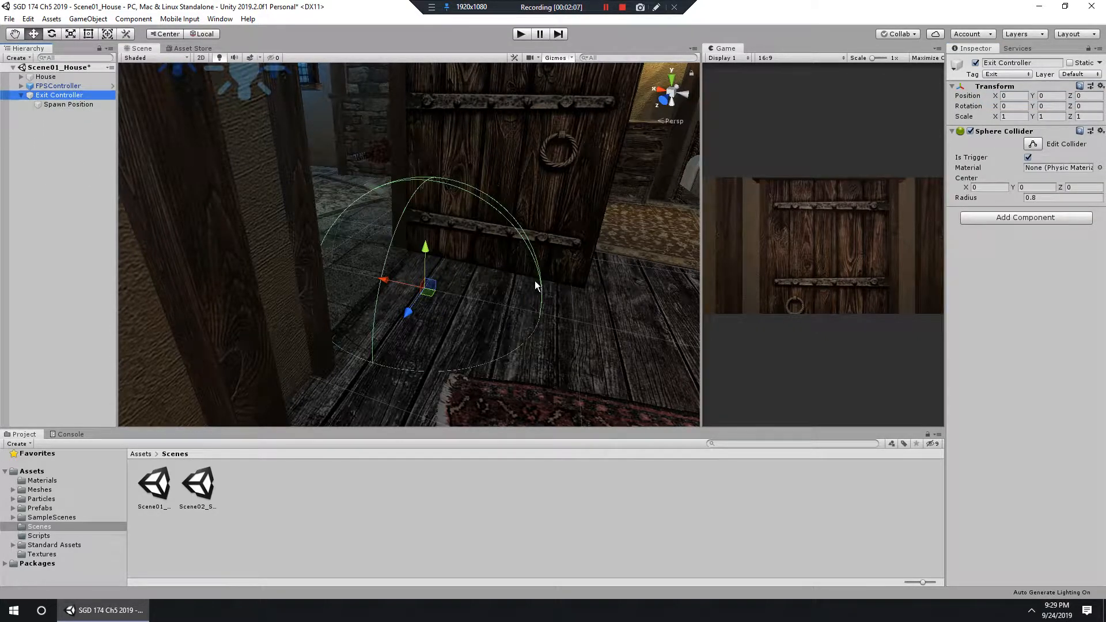
left_click_drag(541, 229, 511, 296, "alt")
left_click_drag(370, 276, 273, 231, "alt")
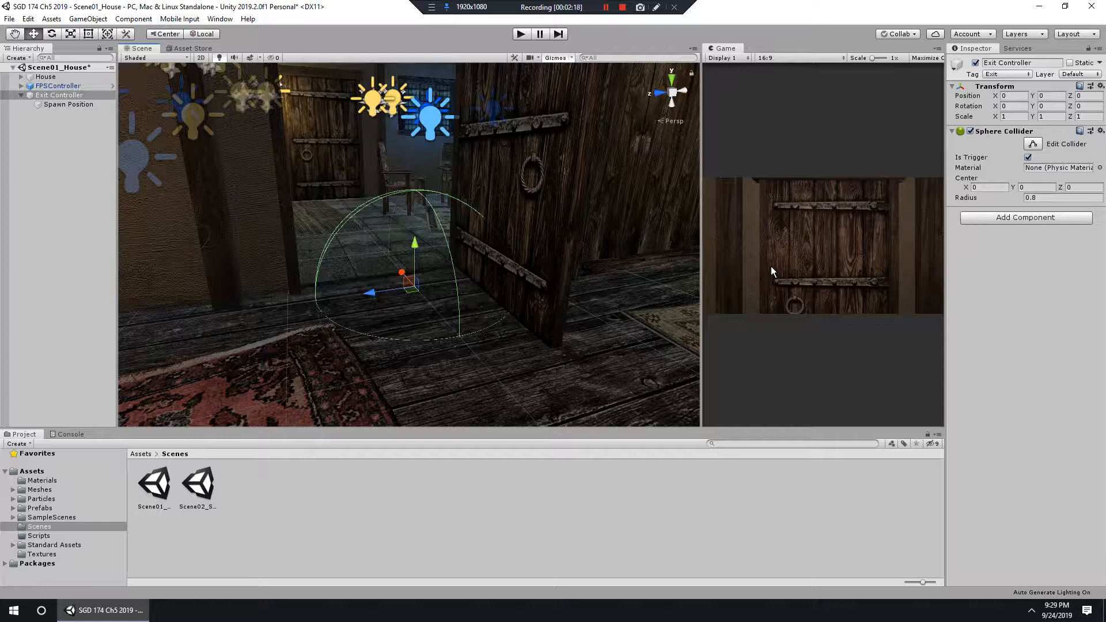
left_click(87, 135)
left_click(51, 95)
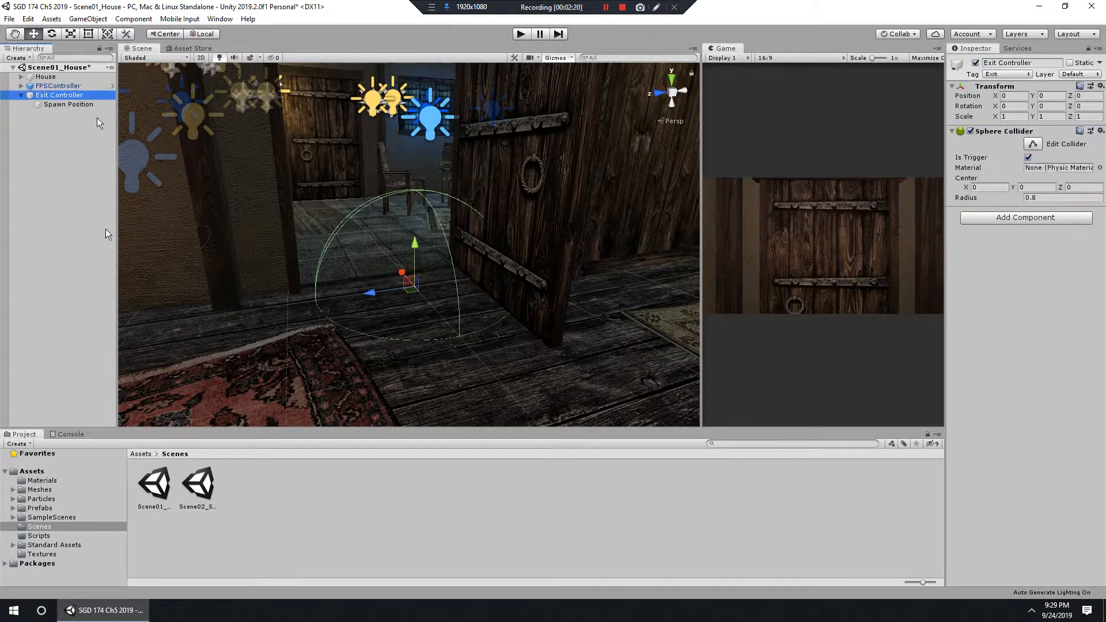
left_click(47, 508)
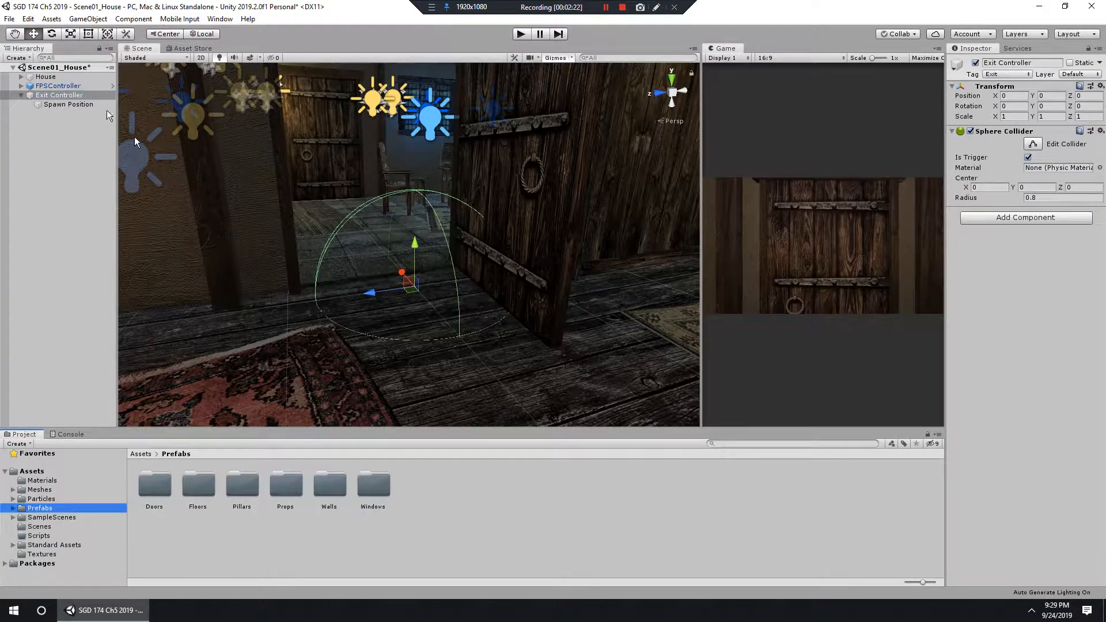
left_click_drag(67, 95, 532, 566)
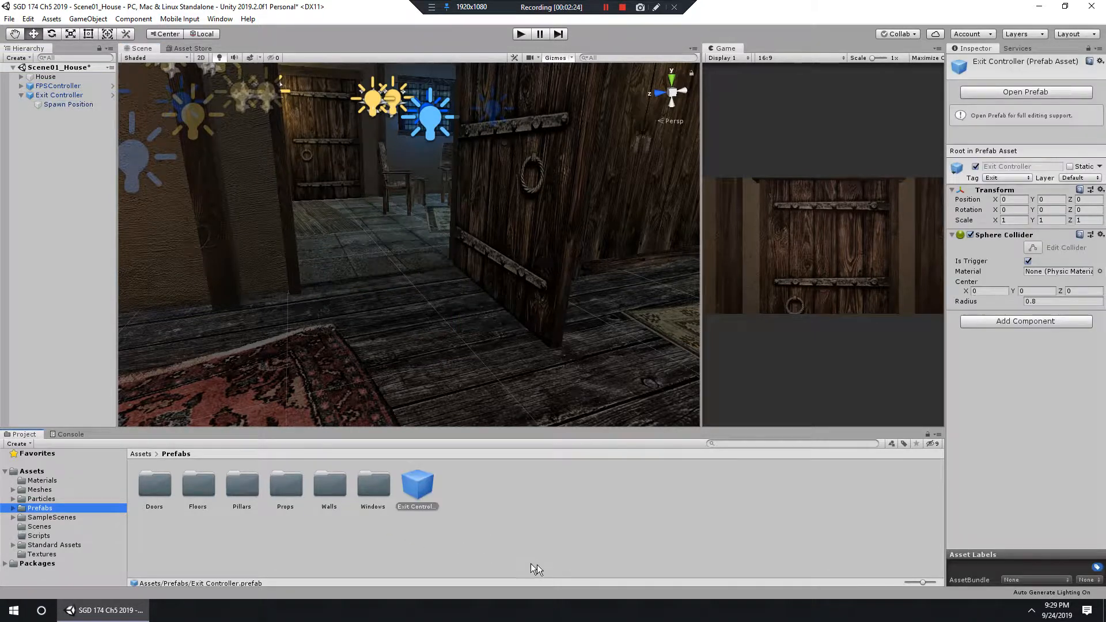
left_click(16, 97)
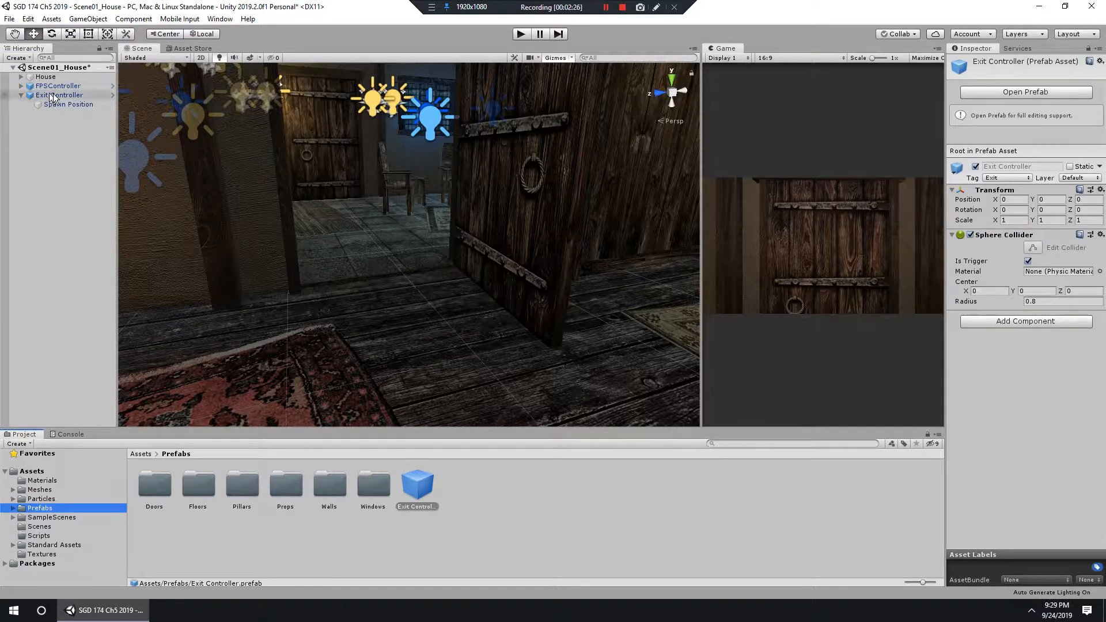
left_click(20, 96)
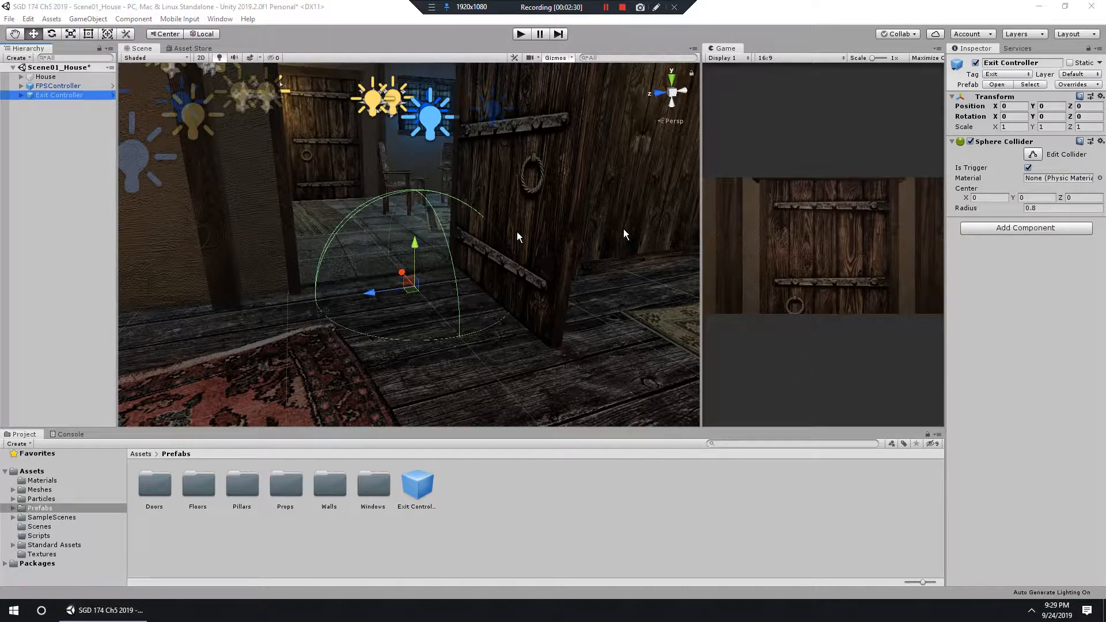
Step: Create a C# script named ExitController in the Scripts folder and attach it to the Exit Controller object
left_click(38, 536)
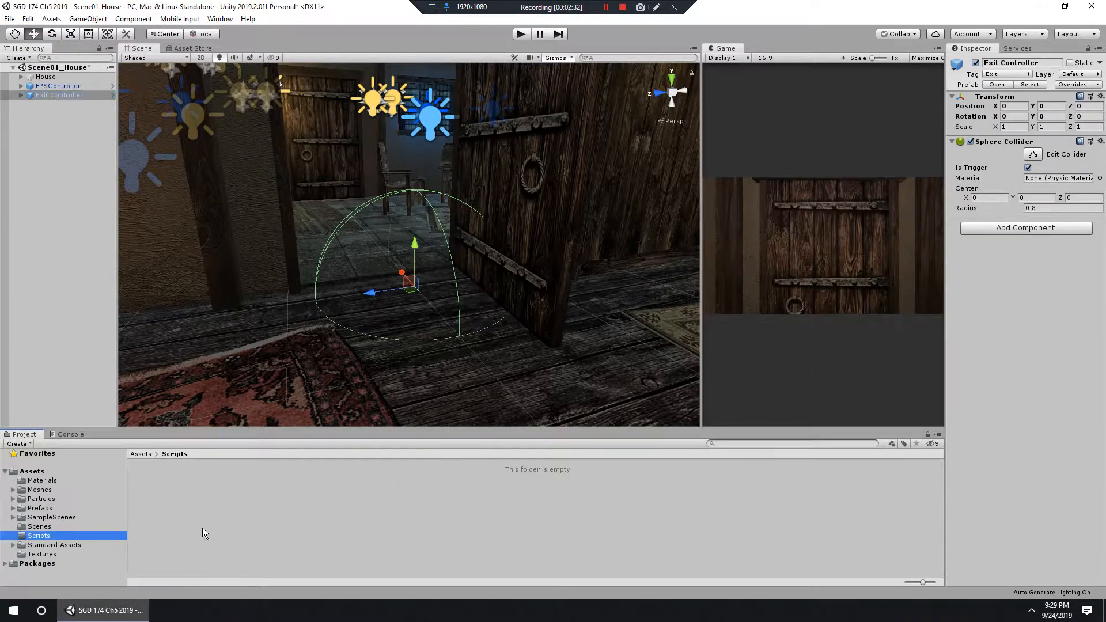
right_click(203, 527)
mouse_move(317, 260)
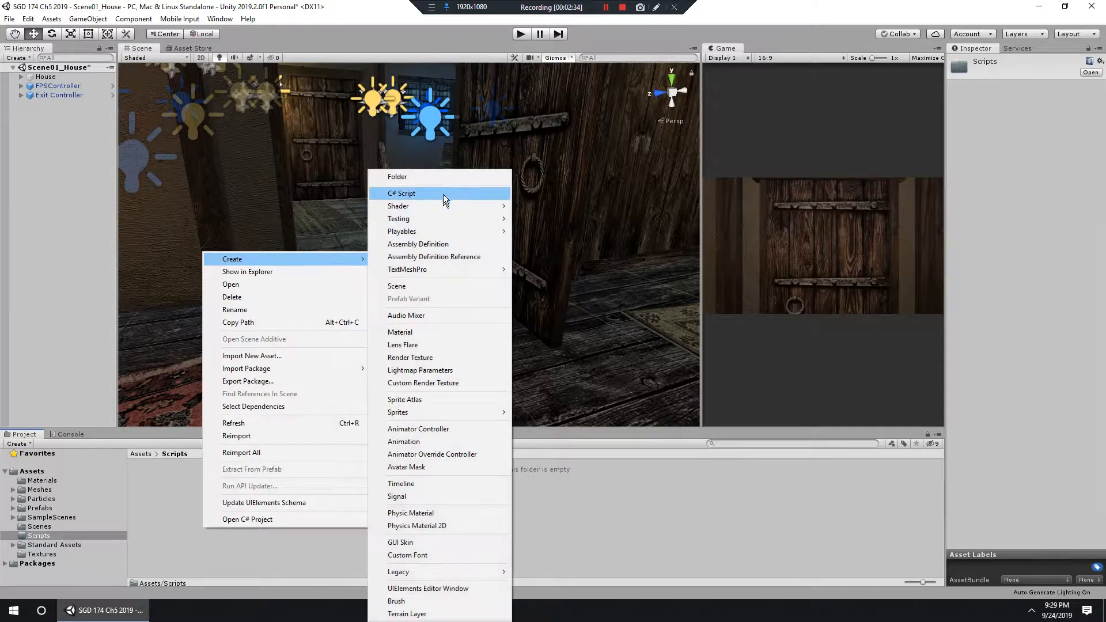
left_click(444, 195)
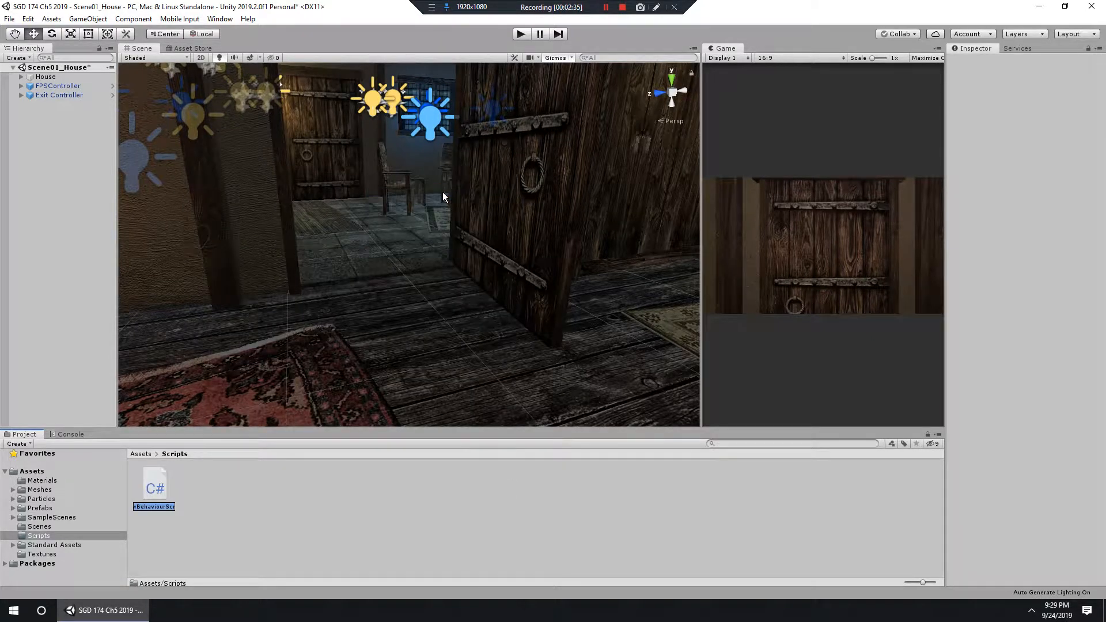
type("ExitController")
key("Return")
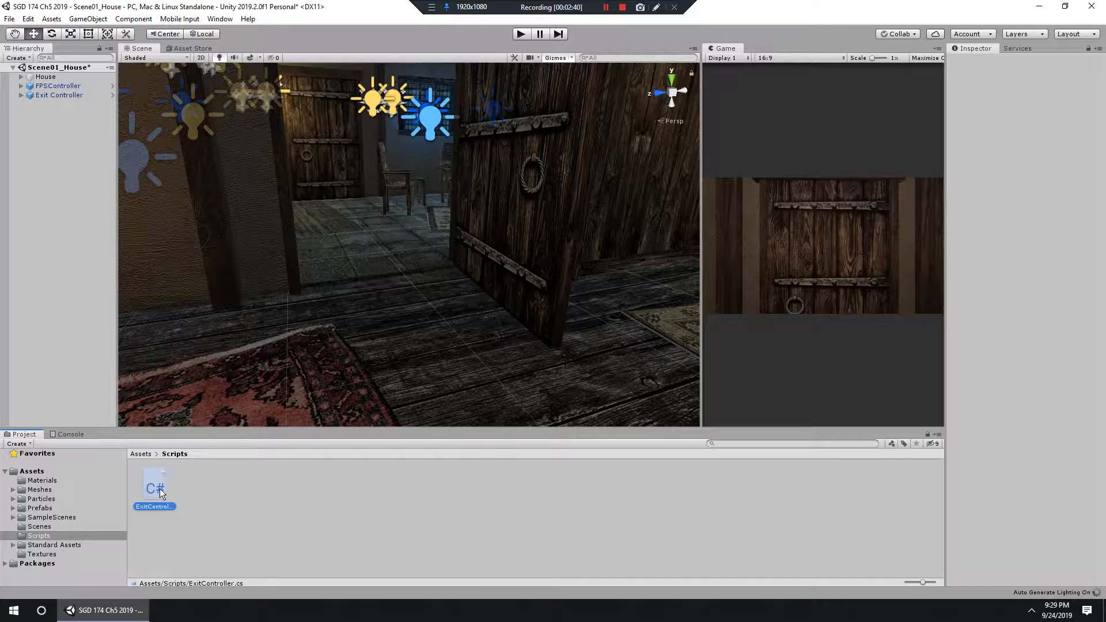
left_click(59, 95)
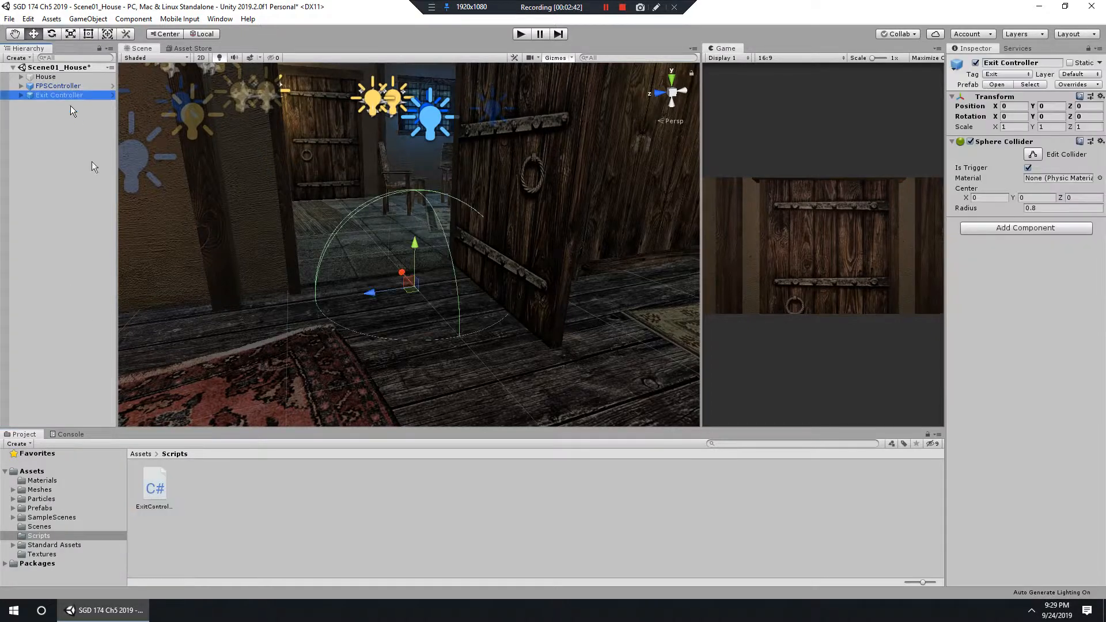
left_click_drag(172, 484, 63, 95)
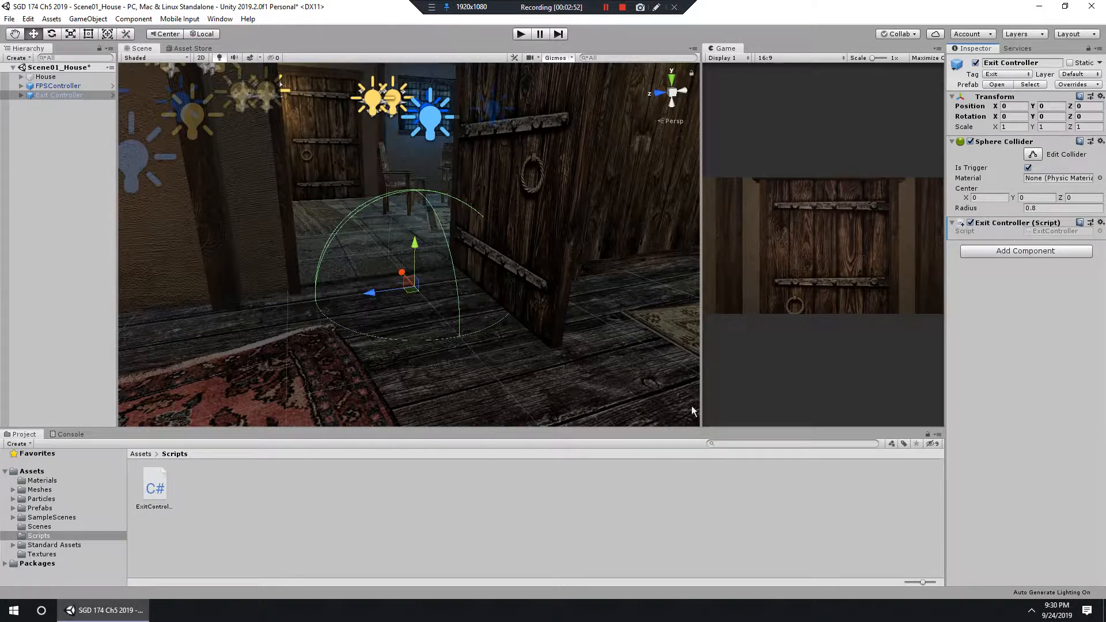
Step: Open the ExitController script in Visual Studio and remove the default Start and Update methods, leaving blank lines in the class
double_click(157, 488)
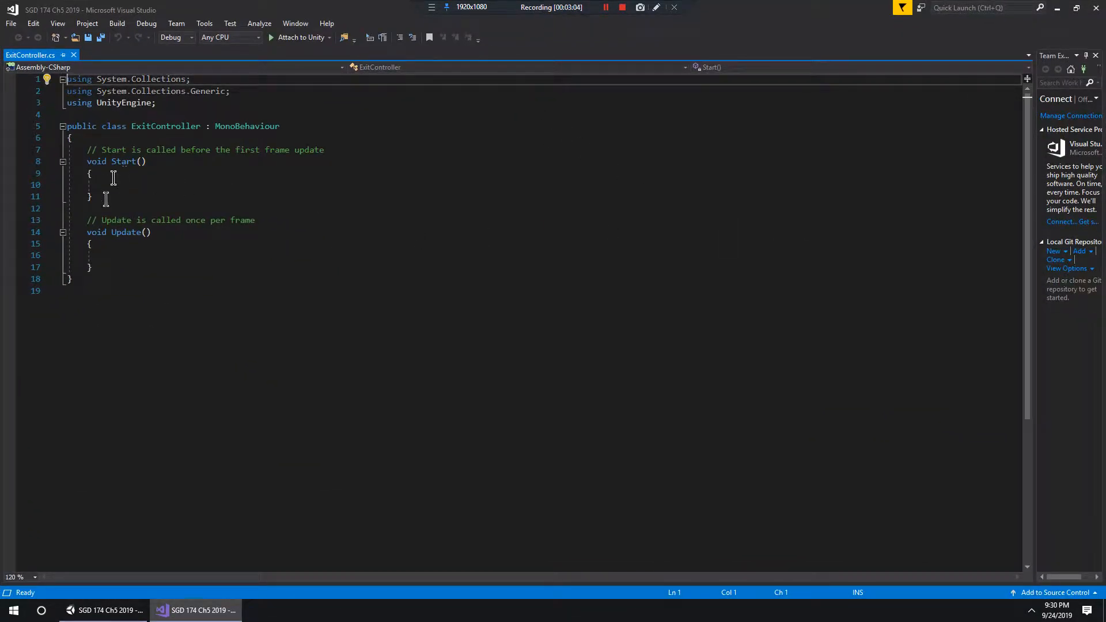
left_click_drag(103, 266, 23, 156)
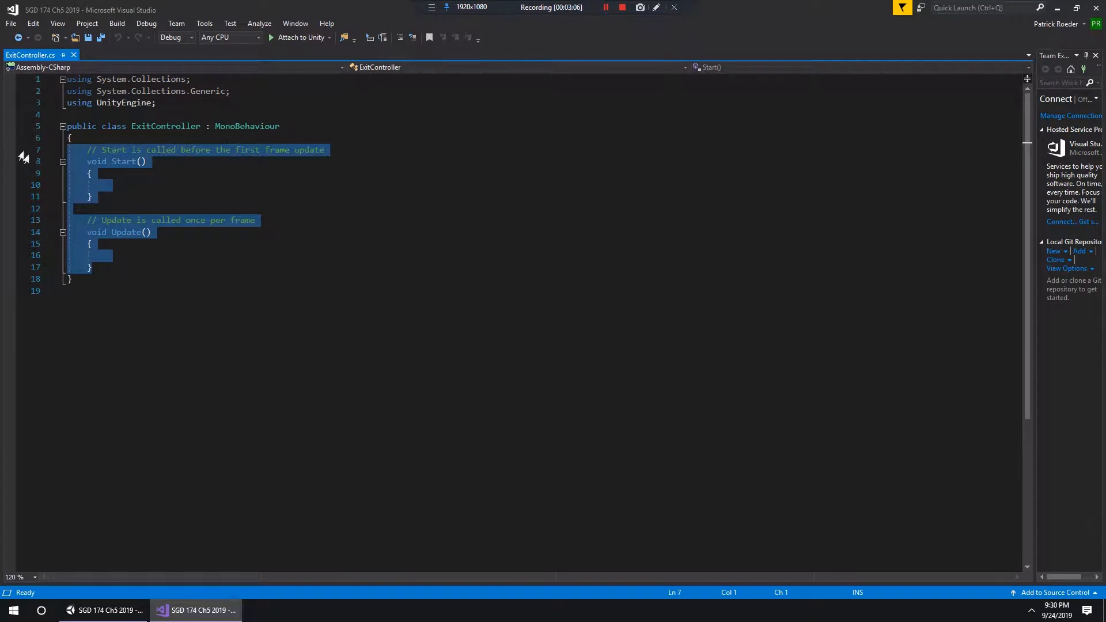
key("BackSpace")
key("Return")
key("Return")
left_click(95, 152)
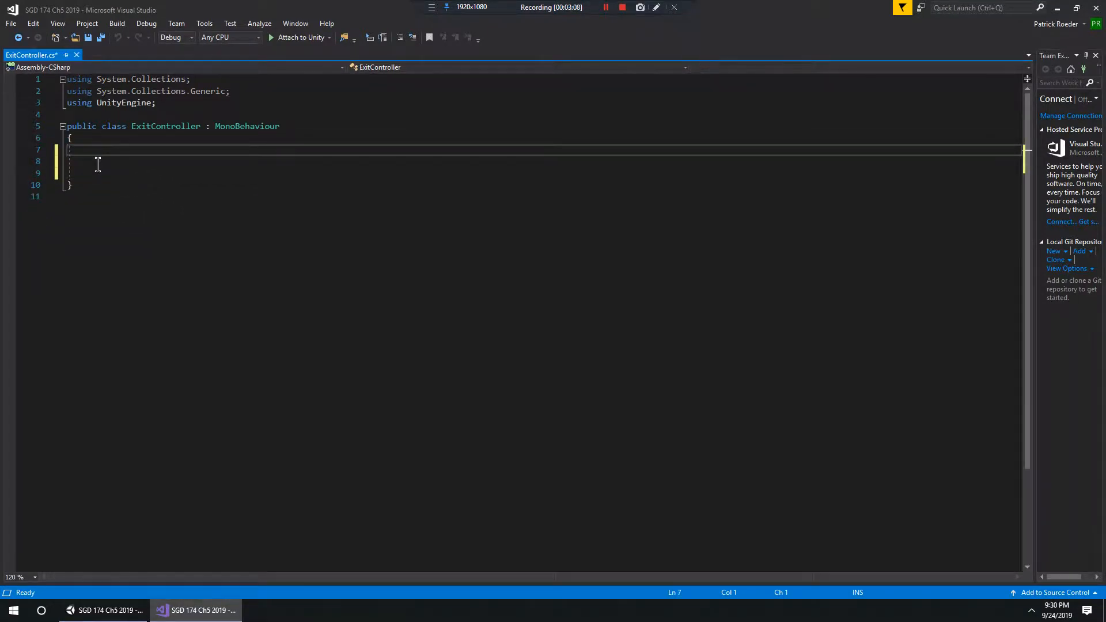
Step: Declare the integer variables exitNumber and sceneNumber on one line inside the ExitController class
key("Return")
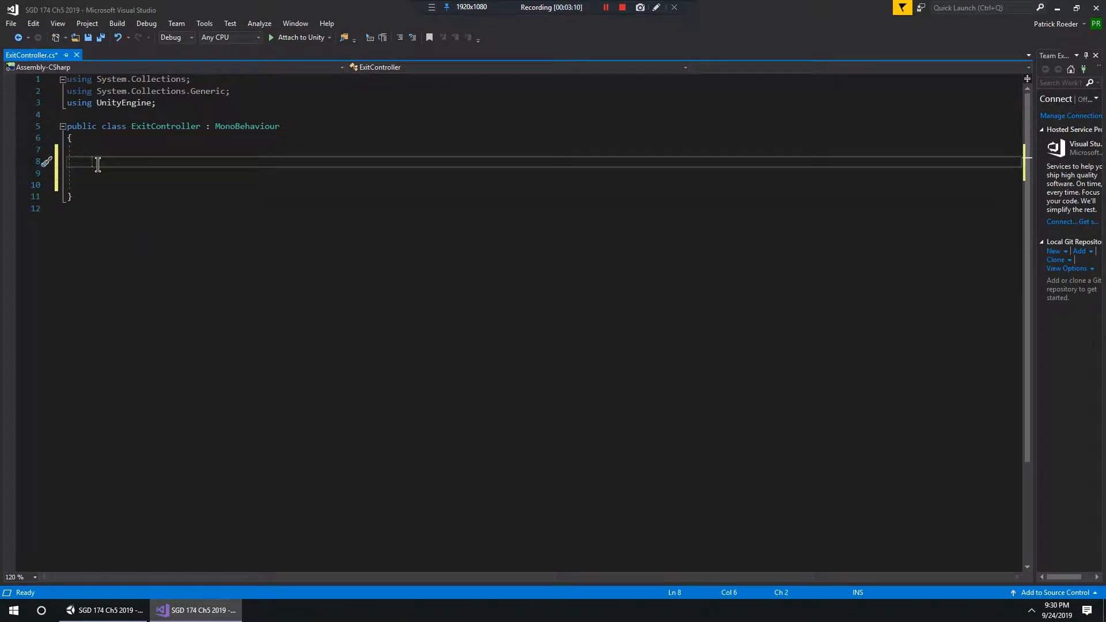
type("int exitNumber, sceneNumber;")
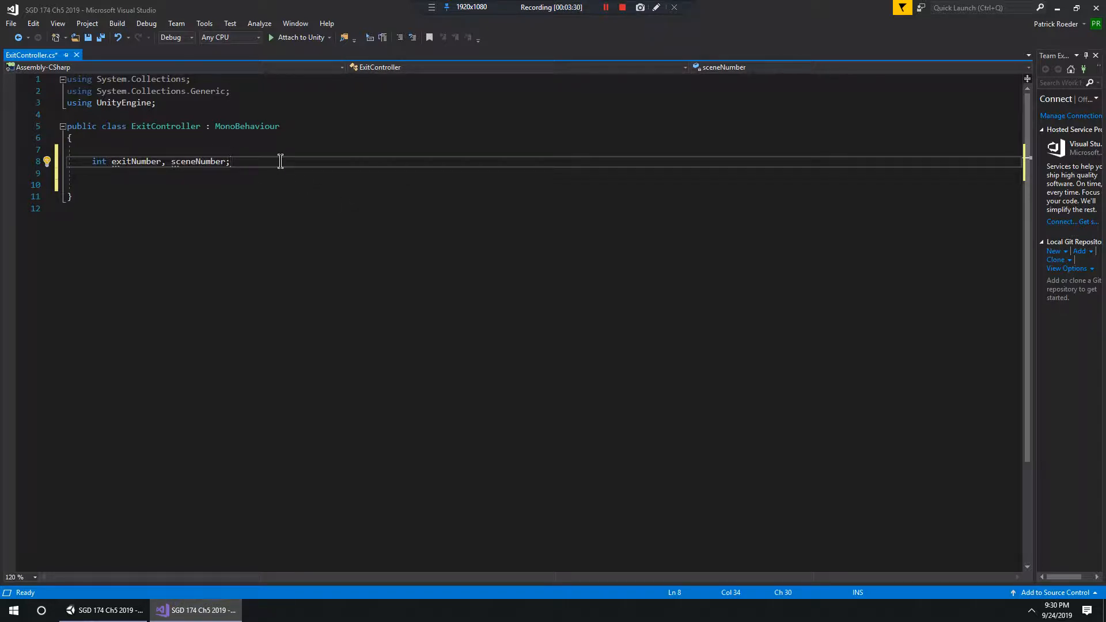
key("Return")
key("Return")
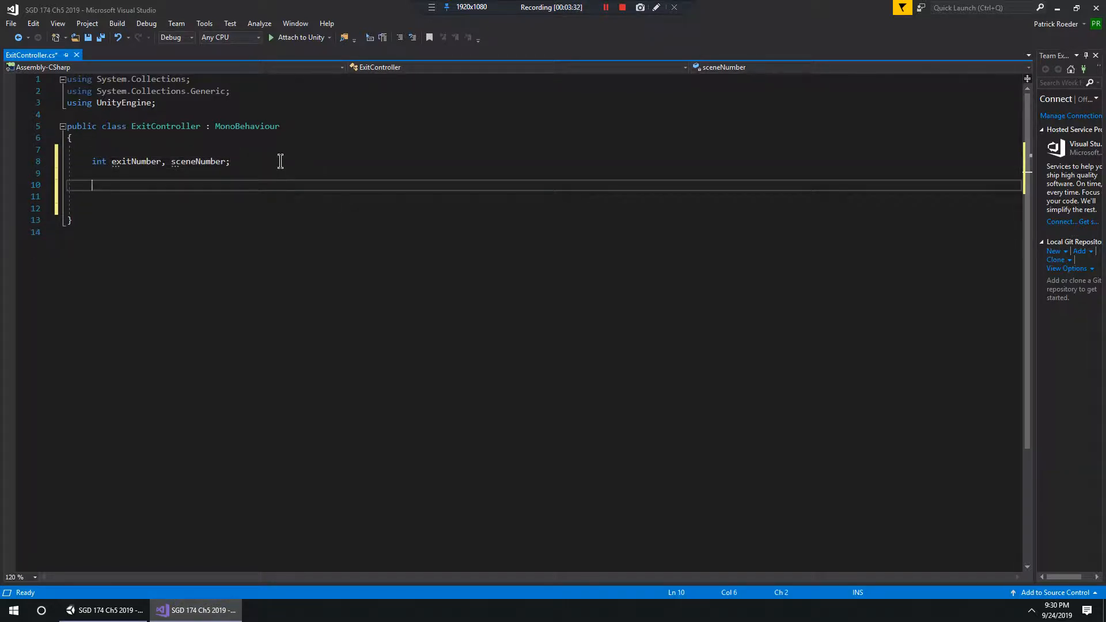
Step: Declare a public GameObject variable named spawnPos below the integer variables
type("P")
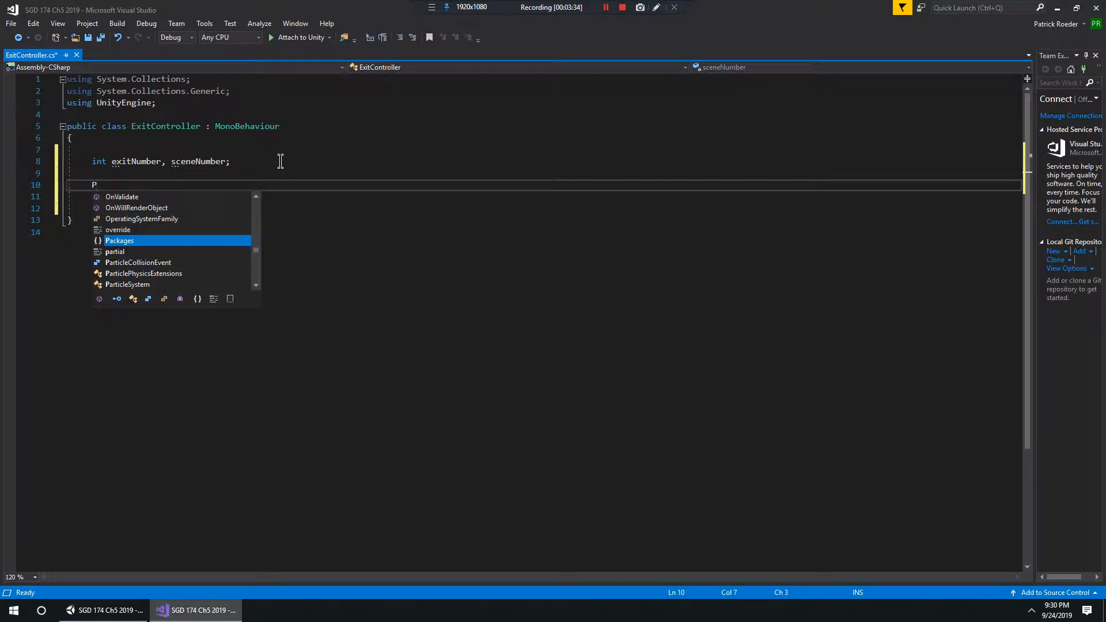
key("BackSpace")
type("publi")
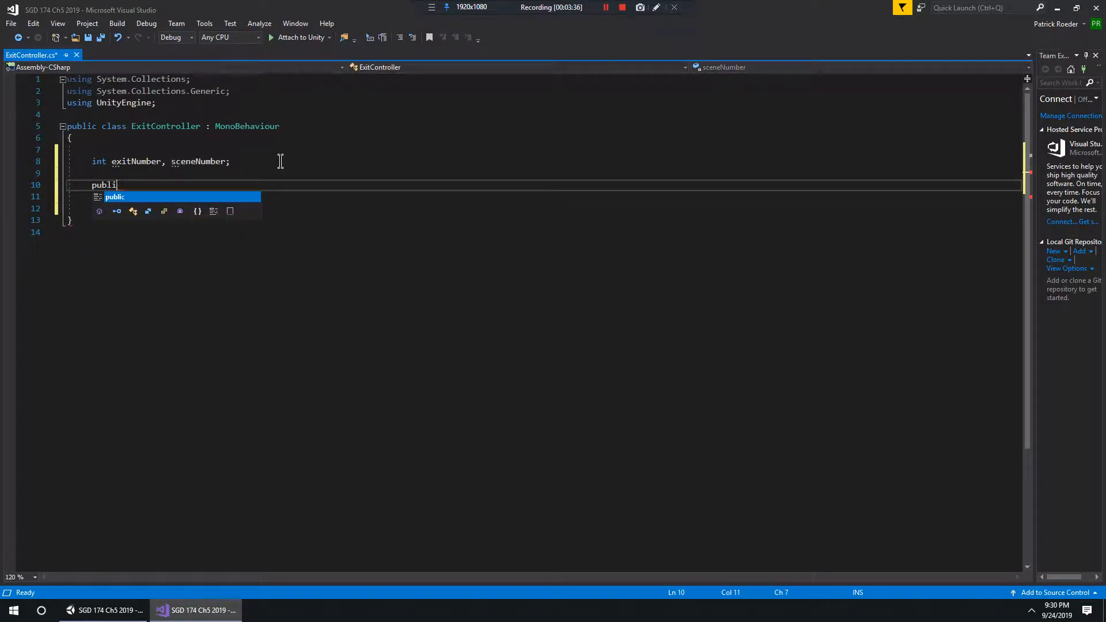
type("c GameObject ")
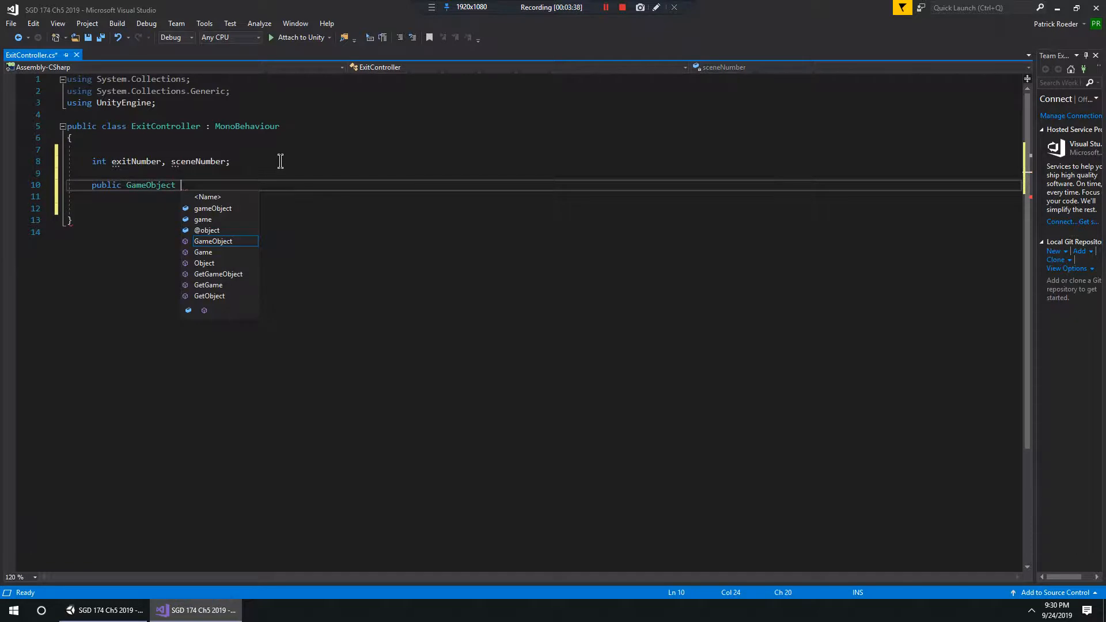
type("spawnPo")
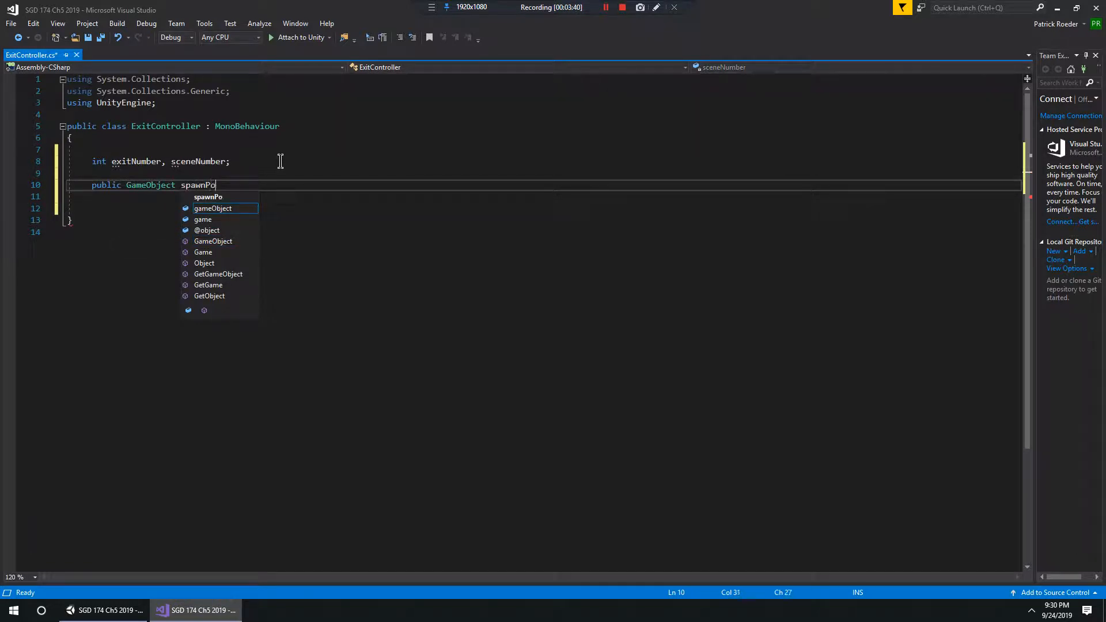
type("s;")
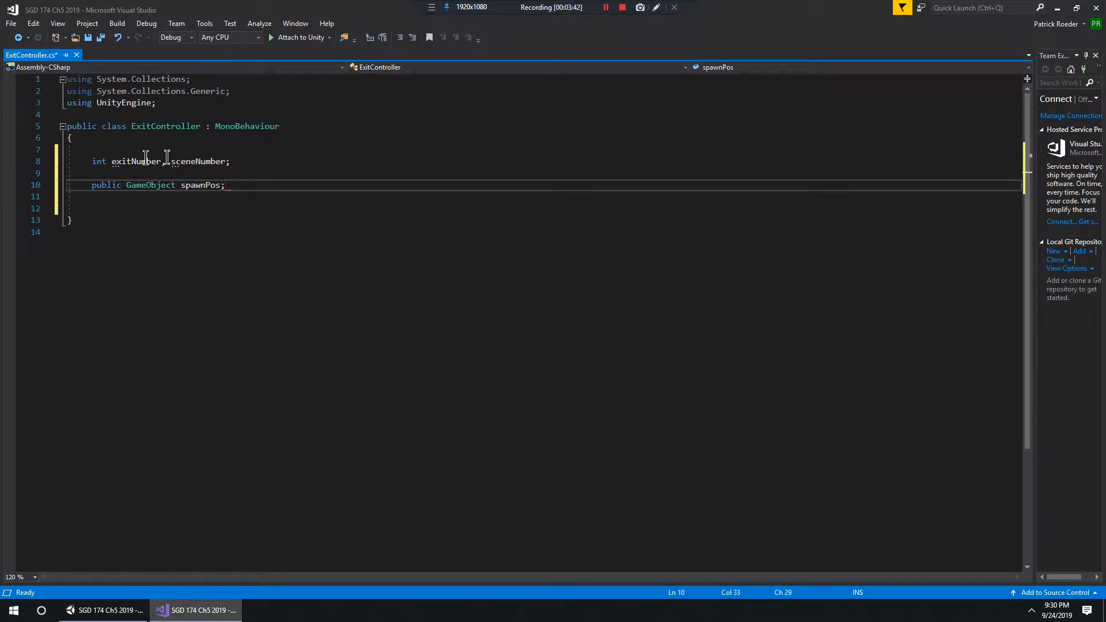
Step: Make the exitNumber and sceneNumber declaration public and save the script
left_click(92, 164)
type("public")
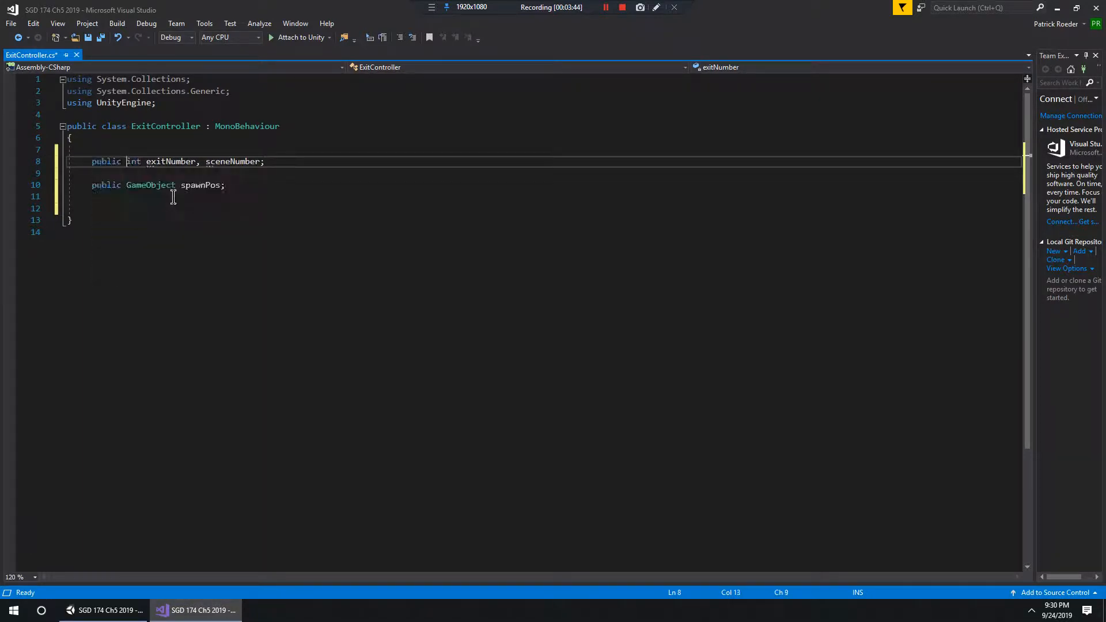
key("ctrl+s")
left_click_drag(227, 185, 68, 162)
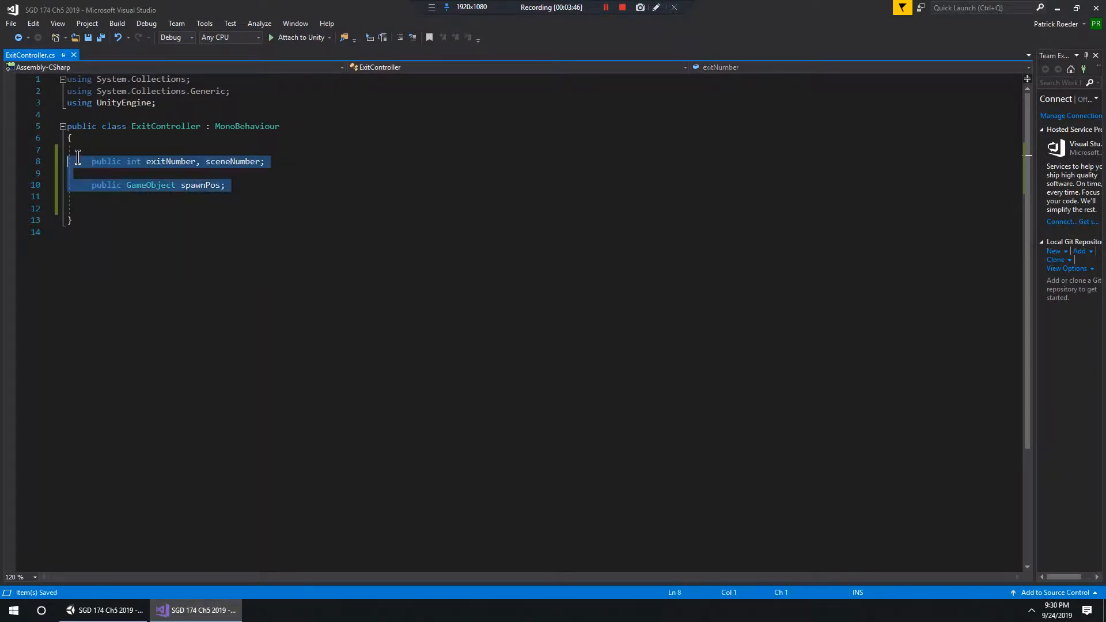
left_click(354, 201)
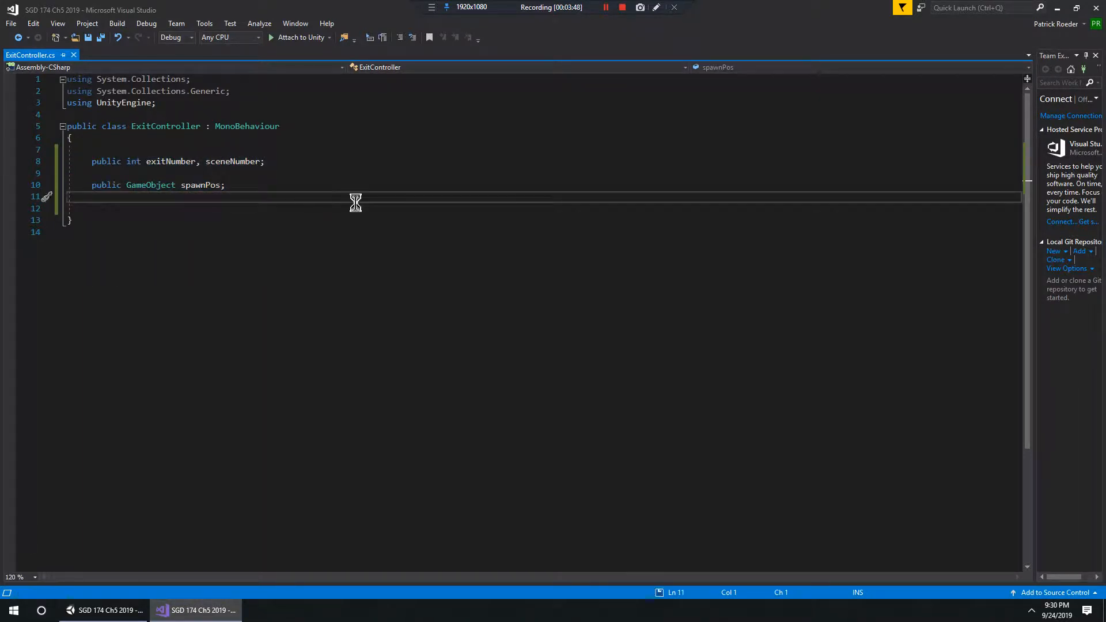
Step: Return to Unity and assign the child Spawn Position object to the Exit Controller script's Spawn Pos variable
left_click(1059, 14)
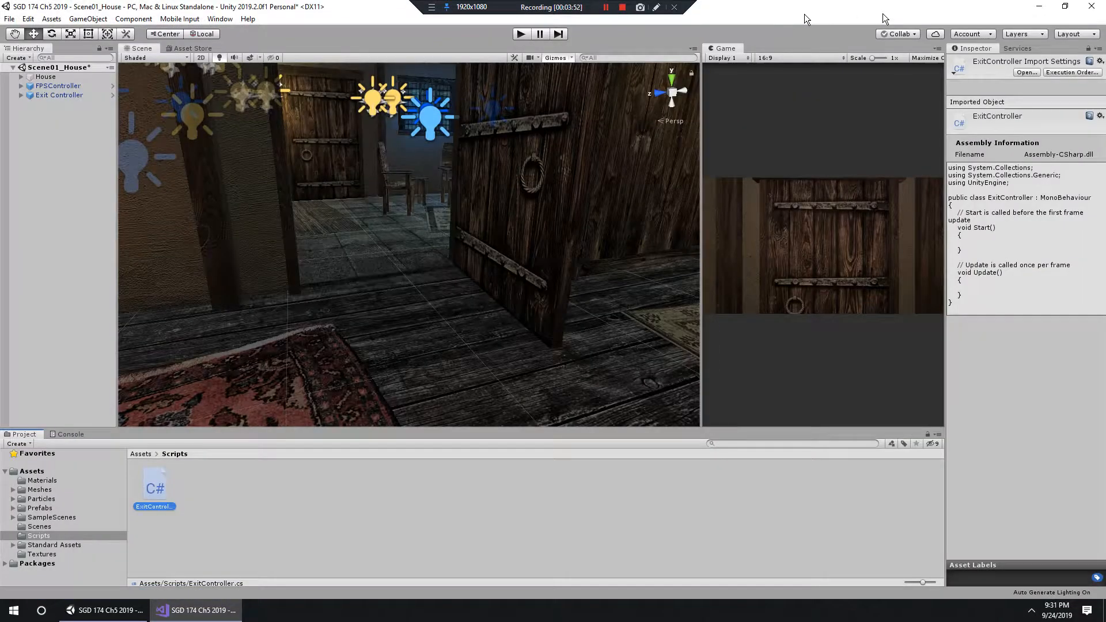
left_click(63, 95)
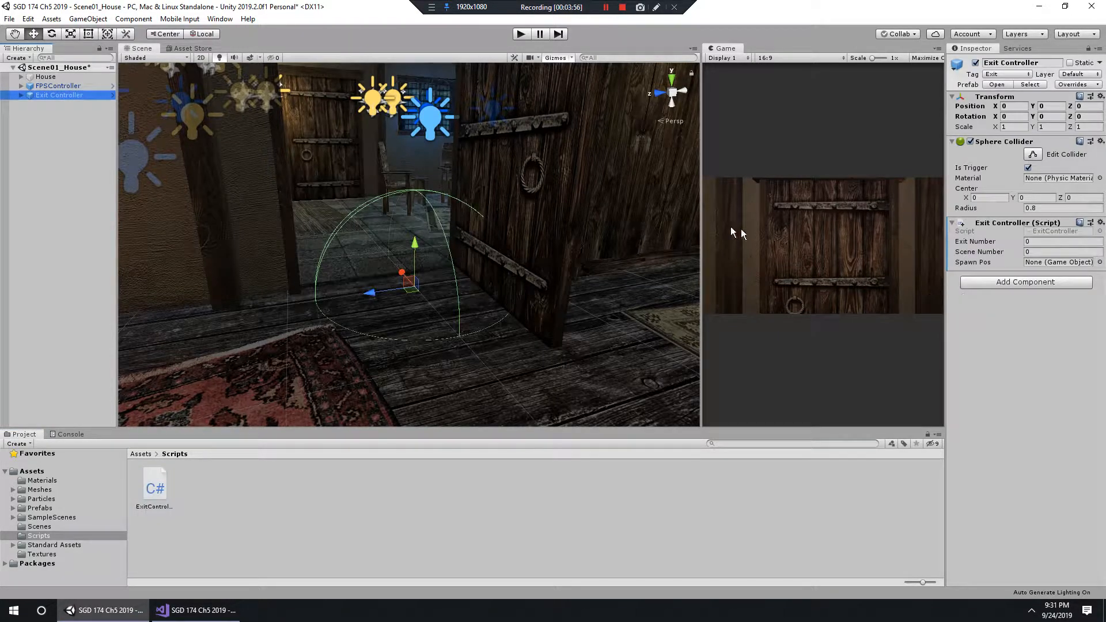
left_click_drag(474, 240, 497, 341, "alt")
mouse_move(497, 341)
right_mouse_down("alt")
mouse_move(388, 319)
mouse_move(499, 340)
right_mouse_up("alt")
left_click_drag(499, 340, 481, 273, "alt")
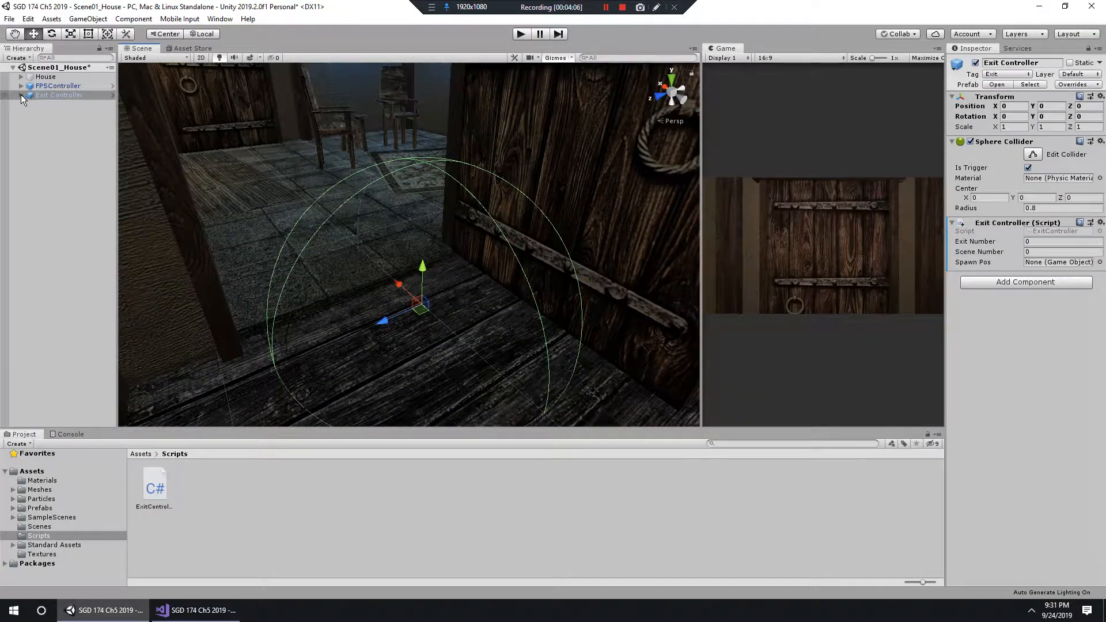
left_click(21, 94)
left_click_drag(68, 104, 518, 189)
left_click_drag(455, 172, 1059, 264)
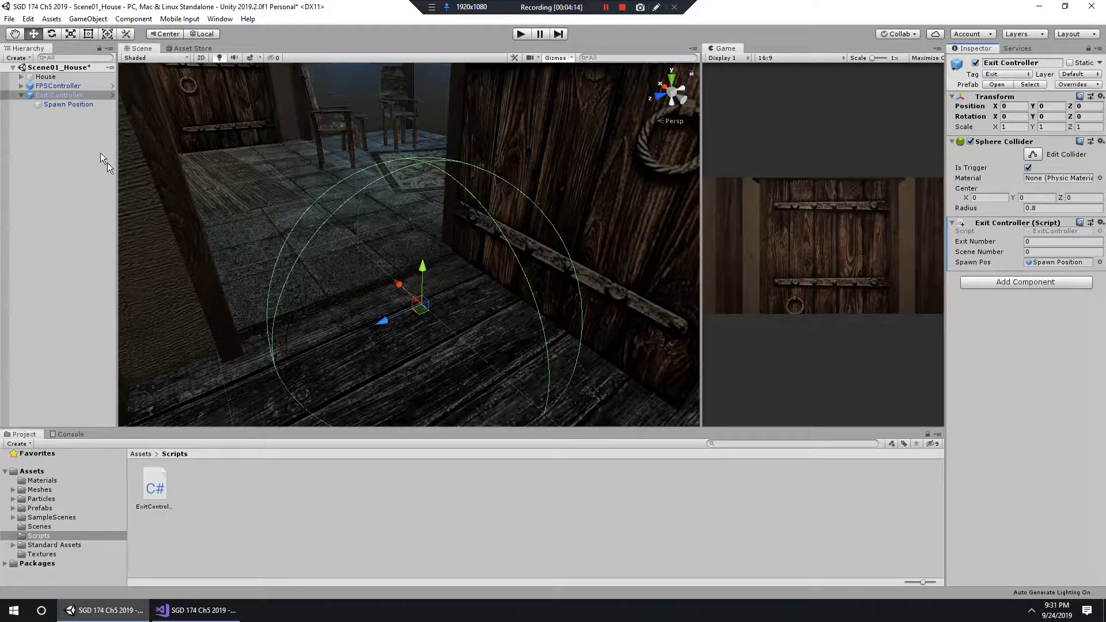
left_click(72, 105)
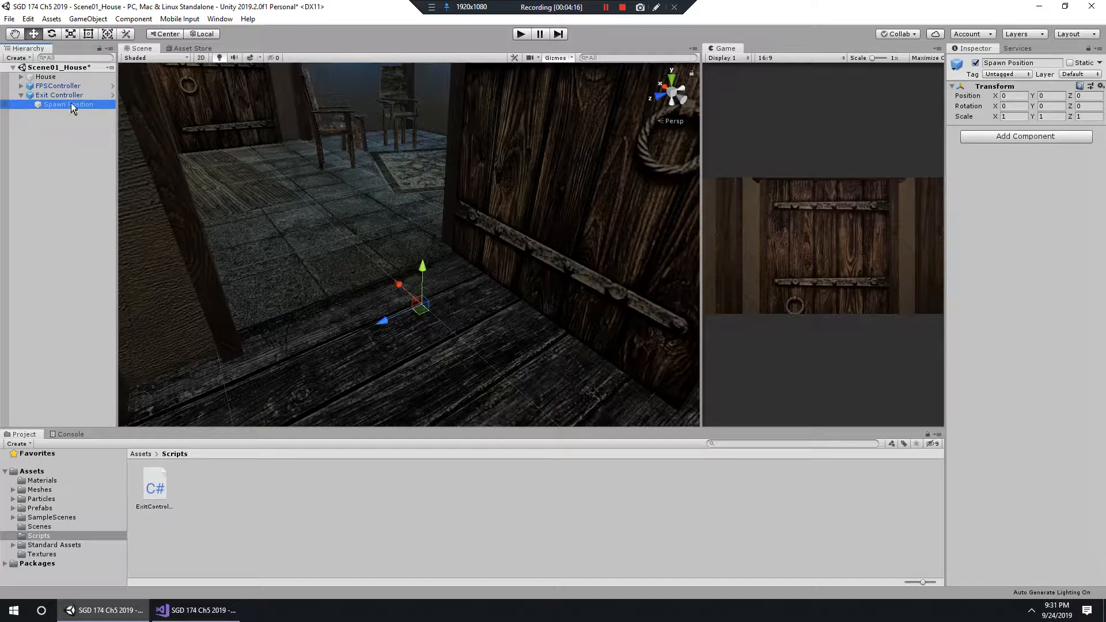
left_click(68, 95)
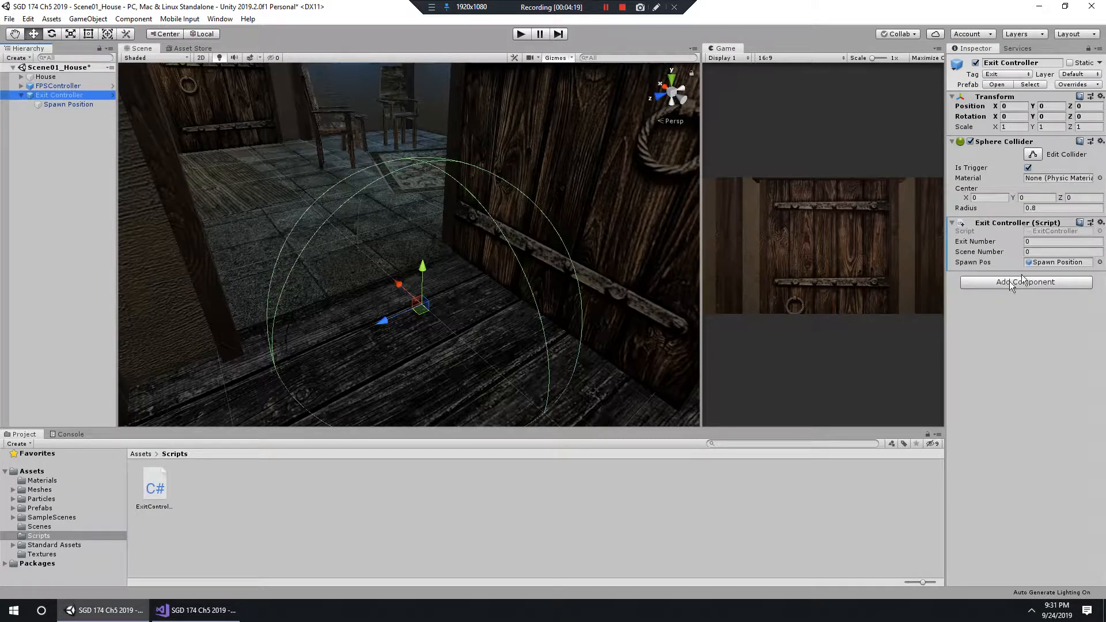
left_click(1034, 243)
left_click(1047, 252)
left_click(1042, 242)
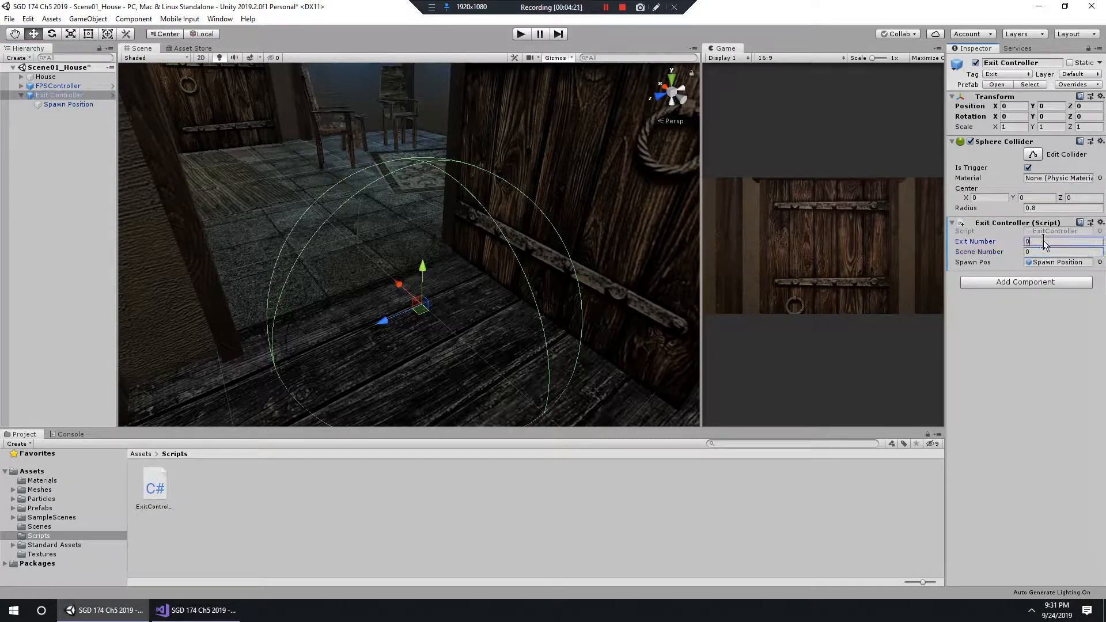
left_click(1046, 251)
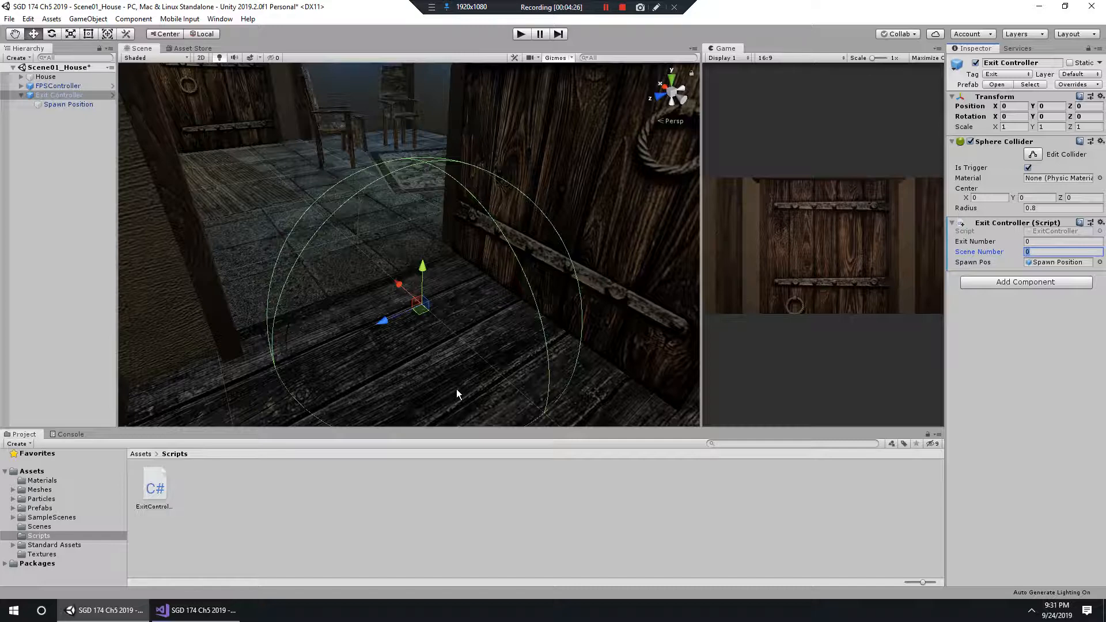
Step: Switch to Visual Studio and add a private void OnTriggerStay(Collider other) method below the spawnPos declaration
left_click(173, 609)
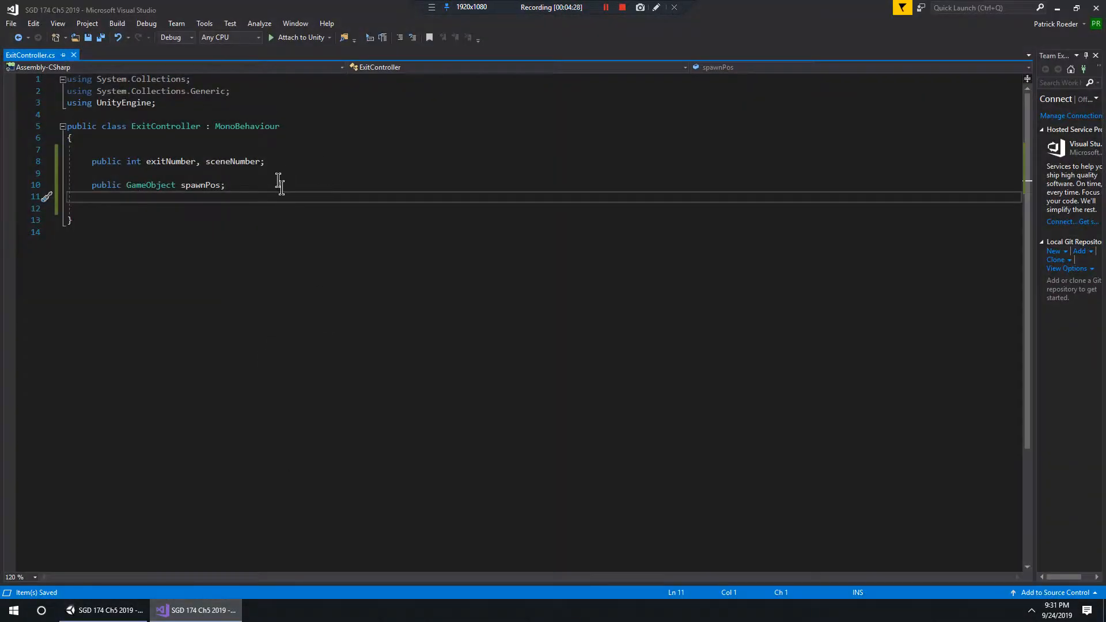
key("Return")
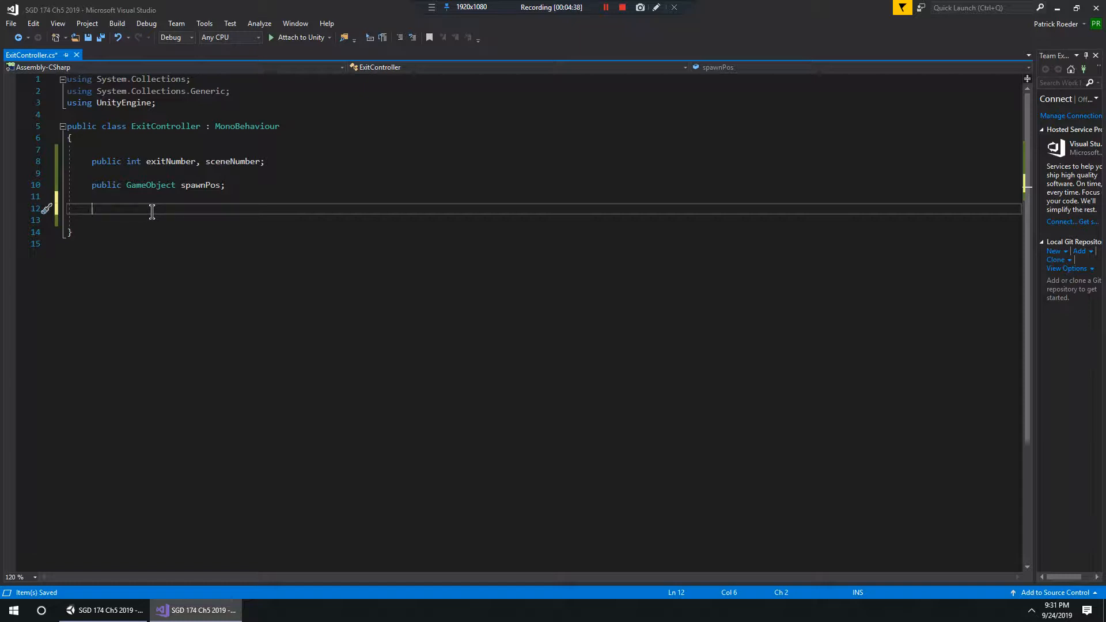
type("void OnTri")
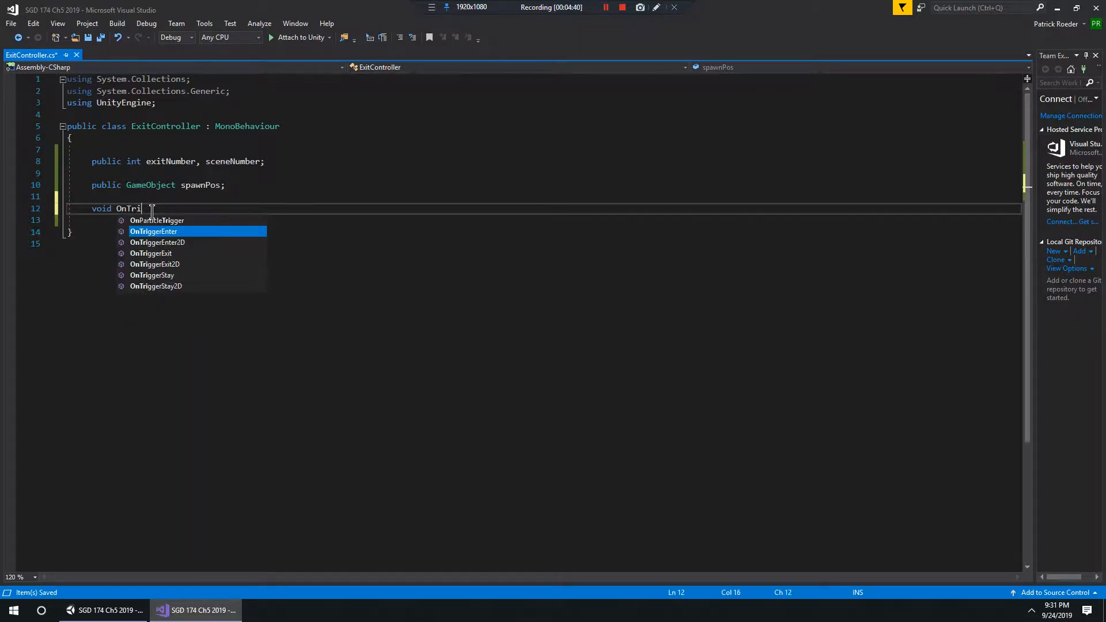
type("ggerSt")
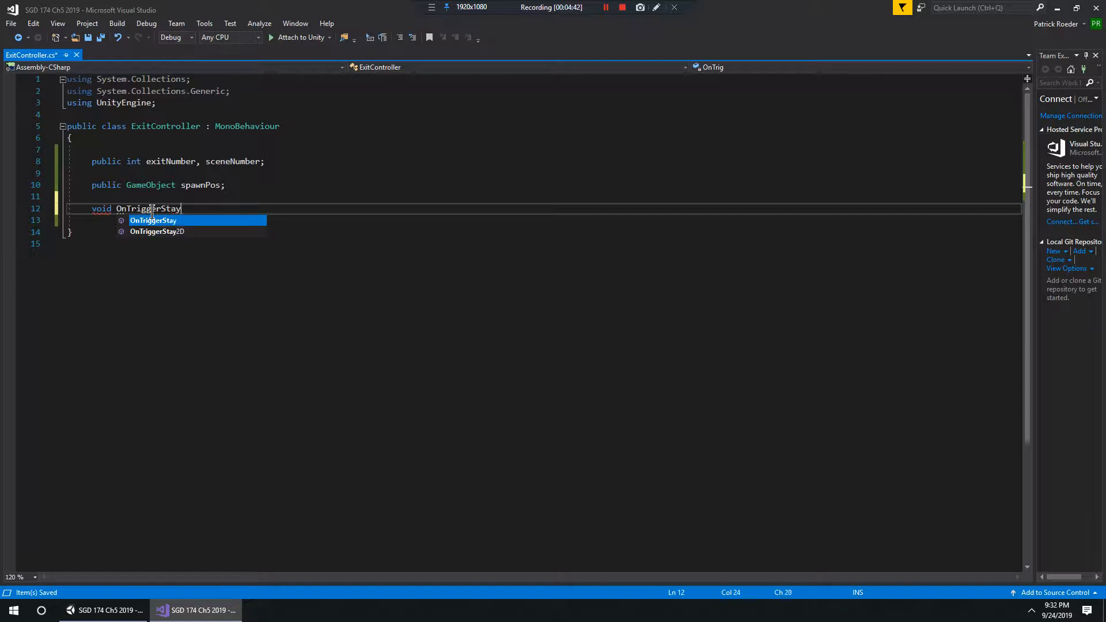
type("ay")
key("Tab")
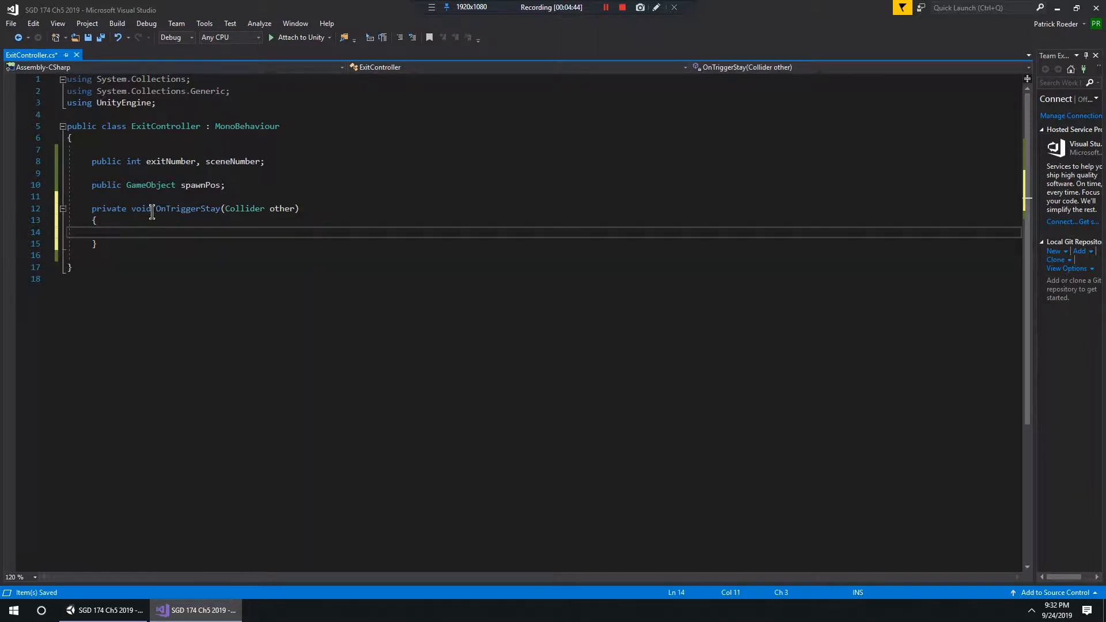
left_click(154, 209)
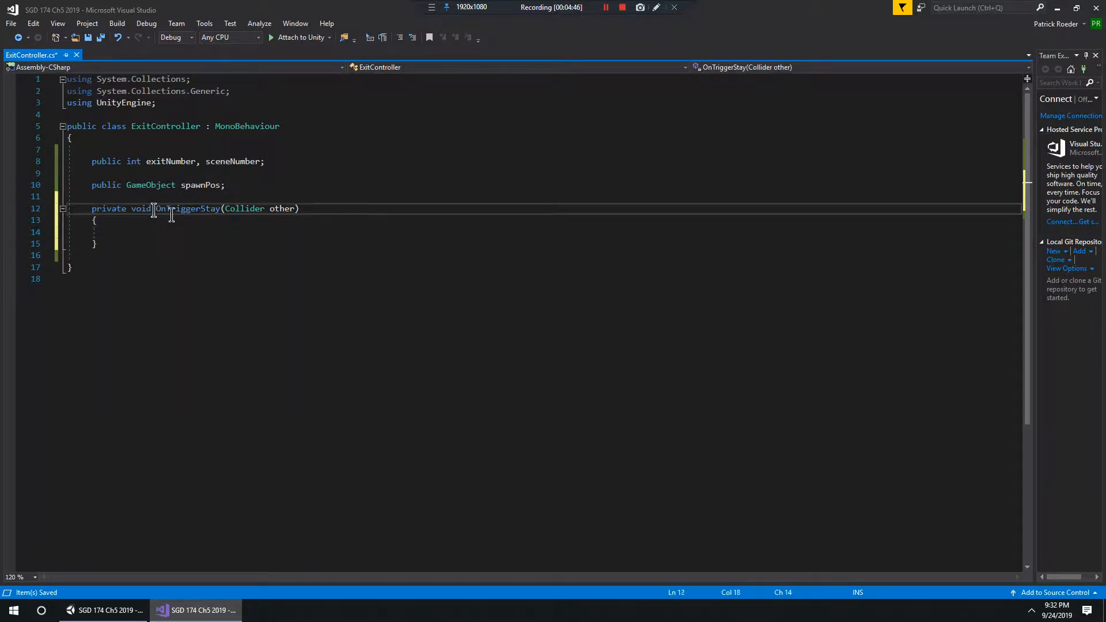
left_click_drag(154, 209, 311, 210)
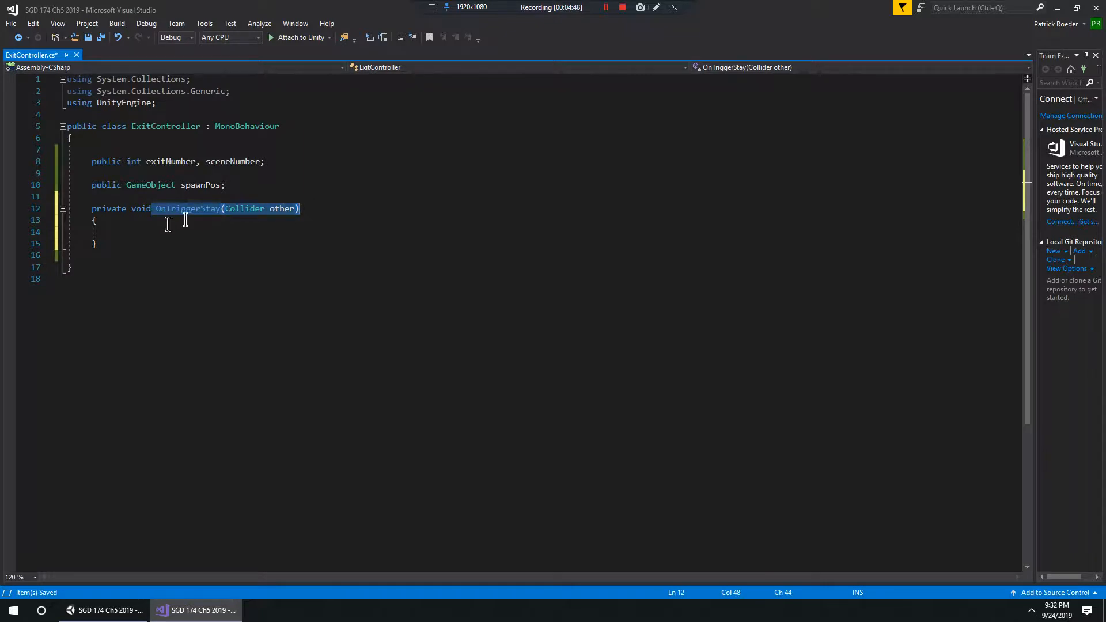
left_click(144, 231)
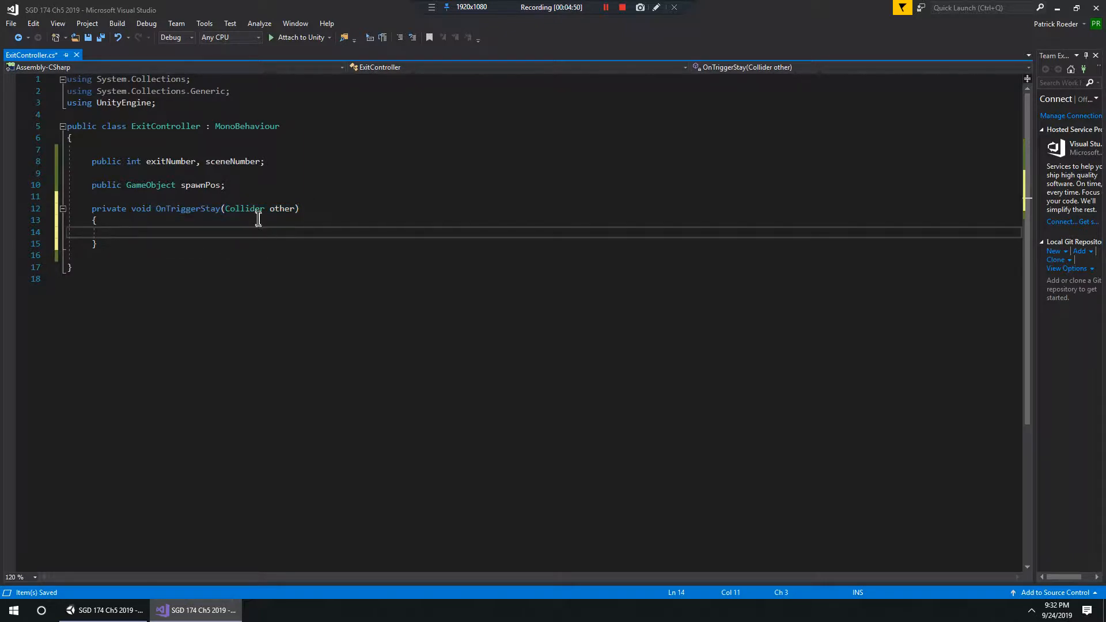
left_click_drag(222, 210, 300, 209)
left_click(277, 209)
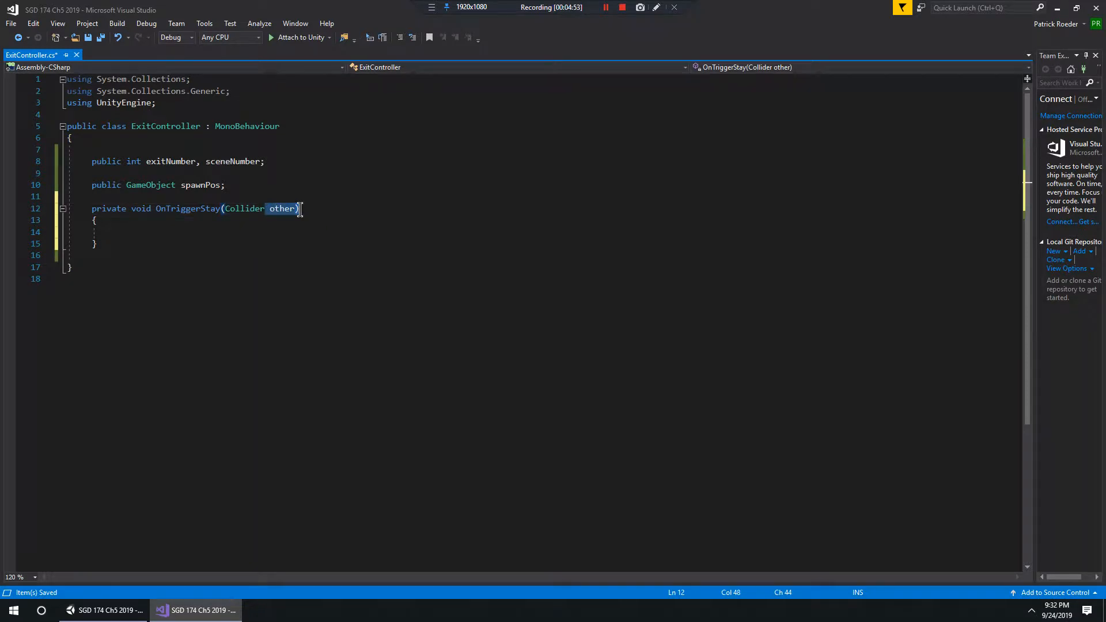
Step: Inside OnTriggerStay, write an if statement with the condition other.gameObject.CompareTag("Player")
left_click(127, 231)
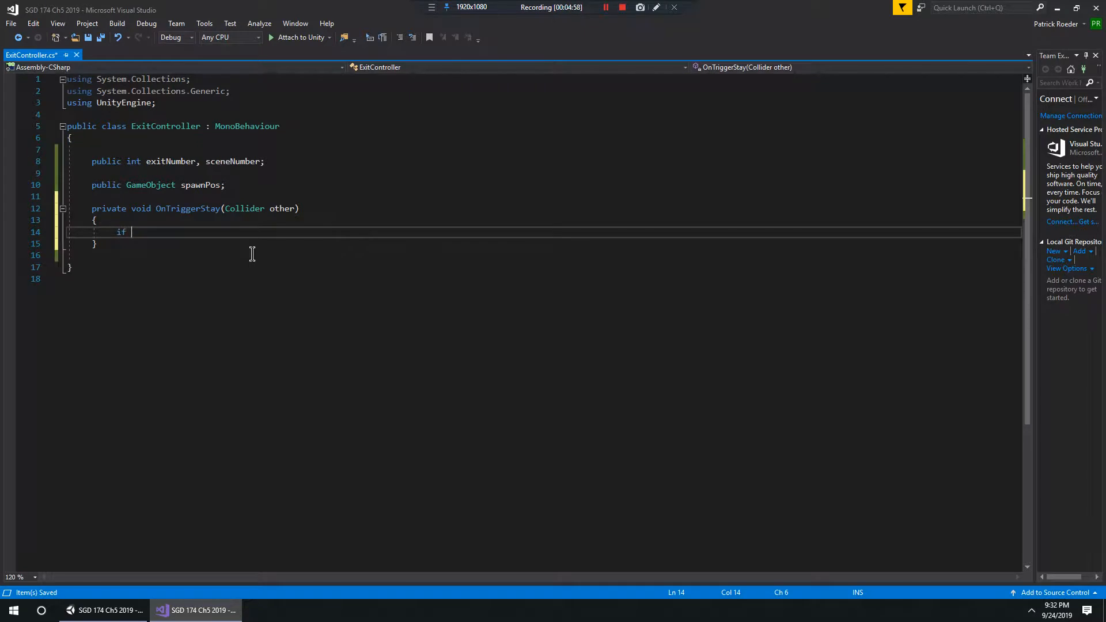
type("if (other.gameObject")
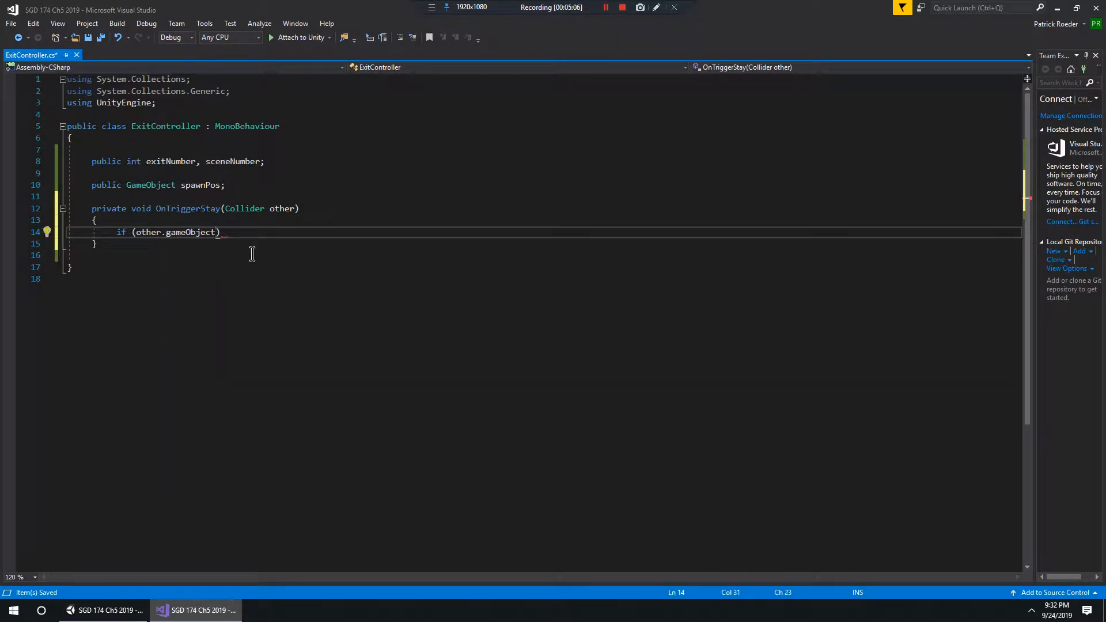
type(".Compa")
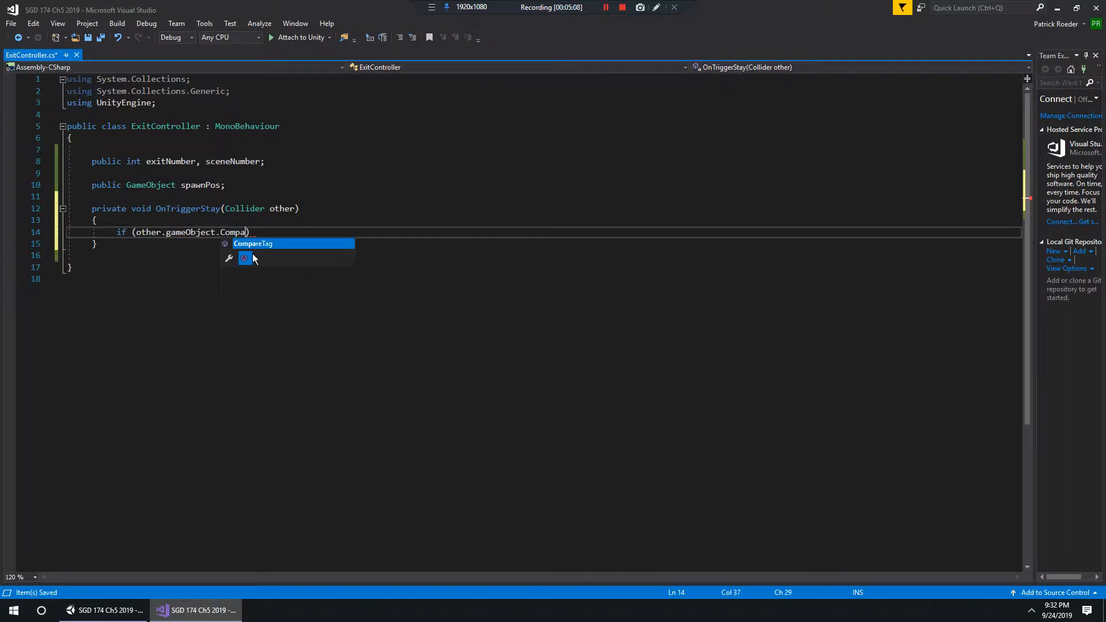
type("re")
key("Tab")
type("(\"")
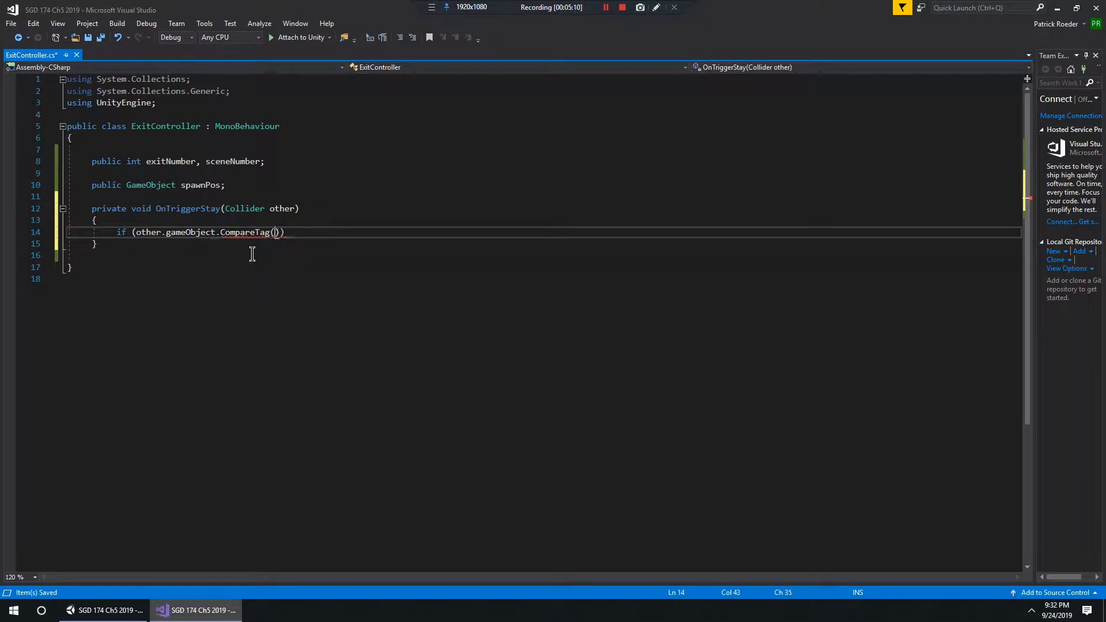
type("Player")
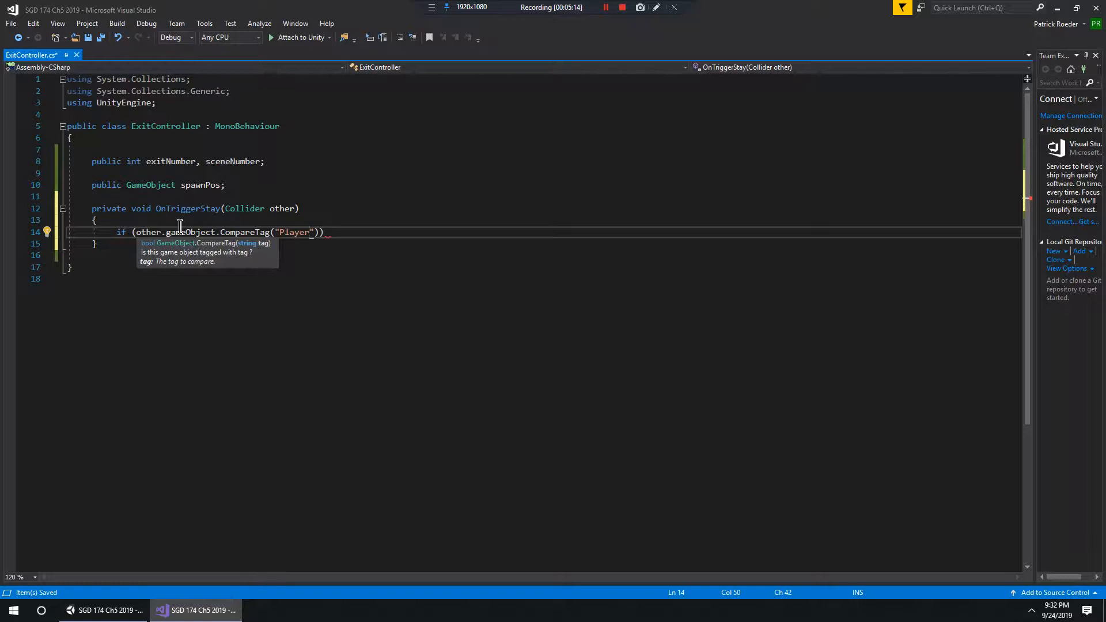
left_click(198, 223)
left_click_drag(269, 208, 159, 210)
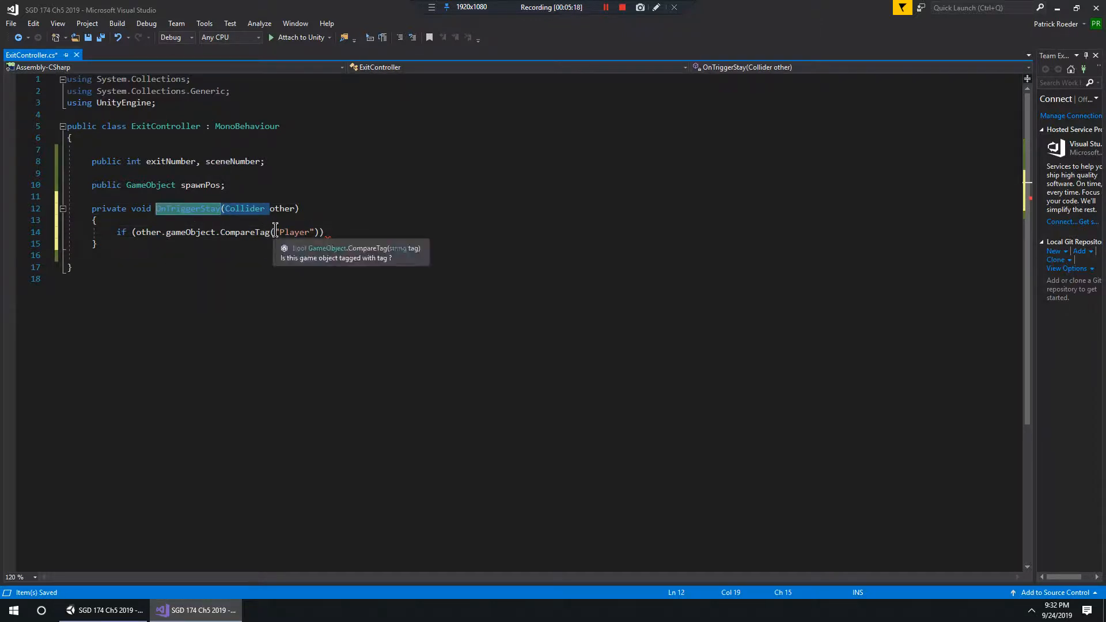
left_click_drag(275, 232, 305, 232)
Step: Extend the if condition with && Input.GetKeyDown(KeyCode.E) and add an empty brace block beneath it
left_click(324, 231)
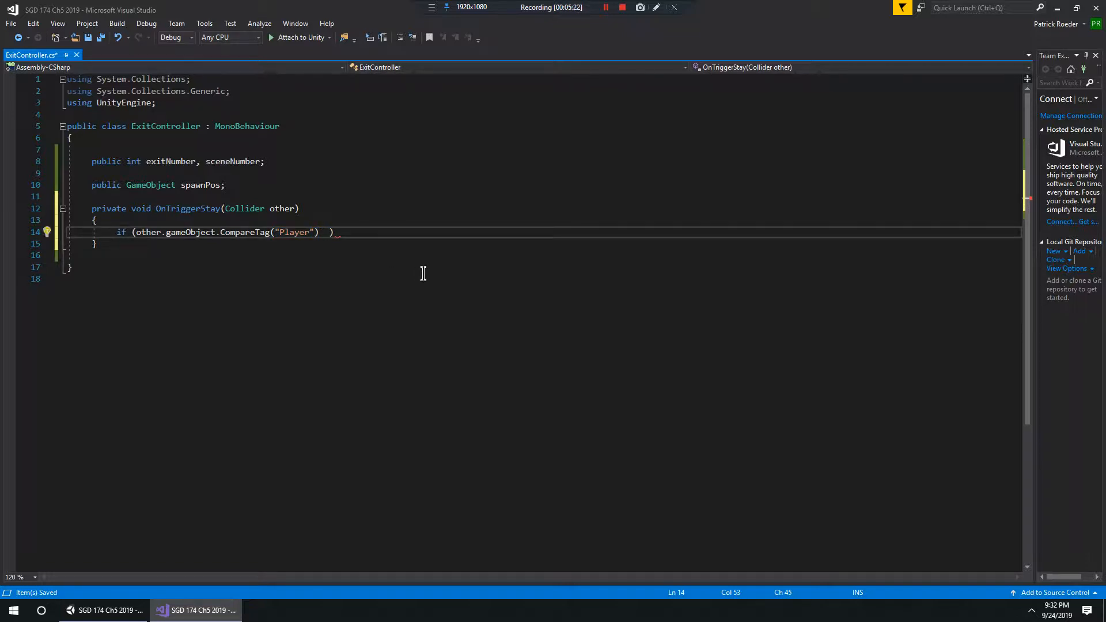
type("&& Input")
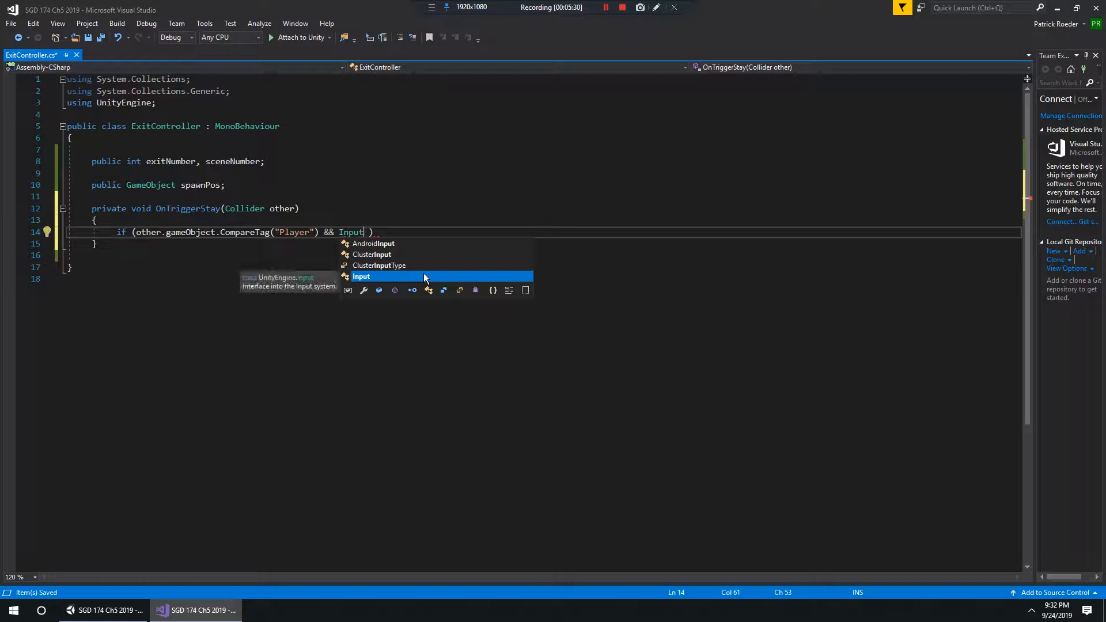
type(".Get")
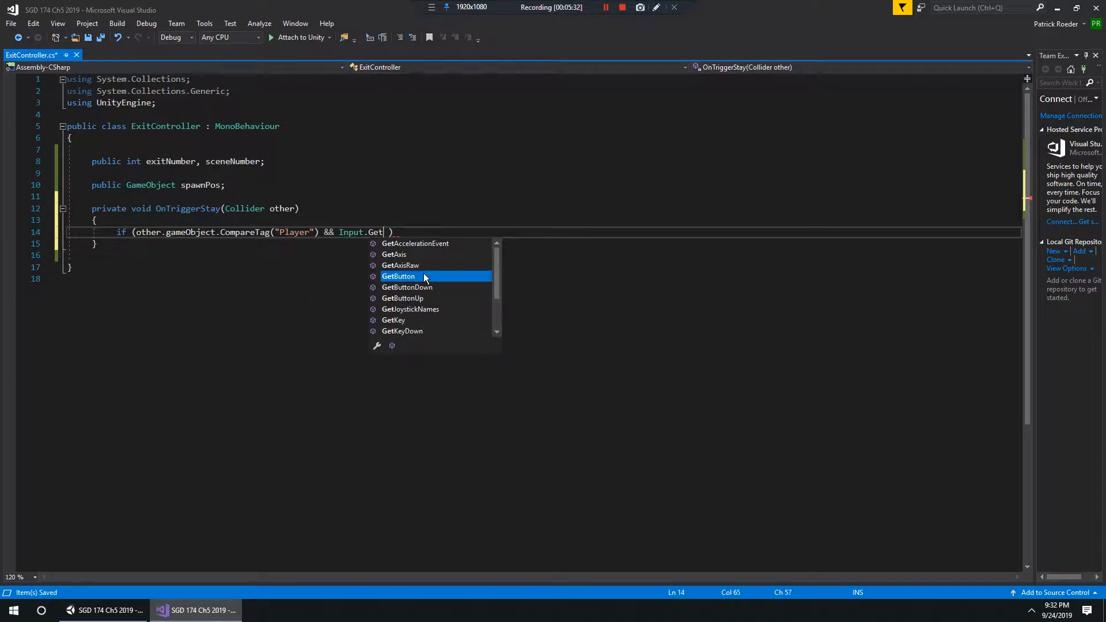
type("Key")
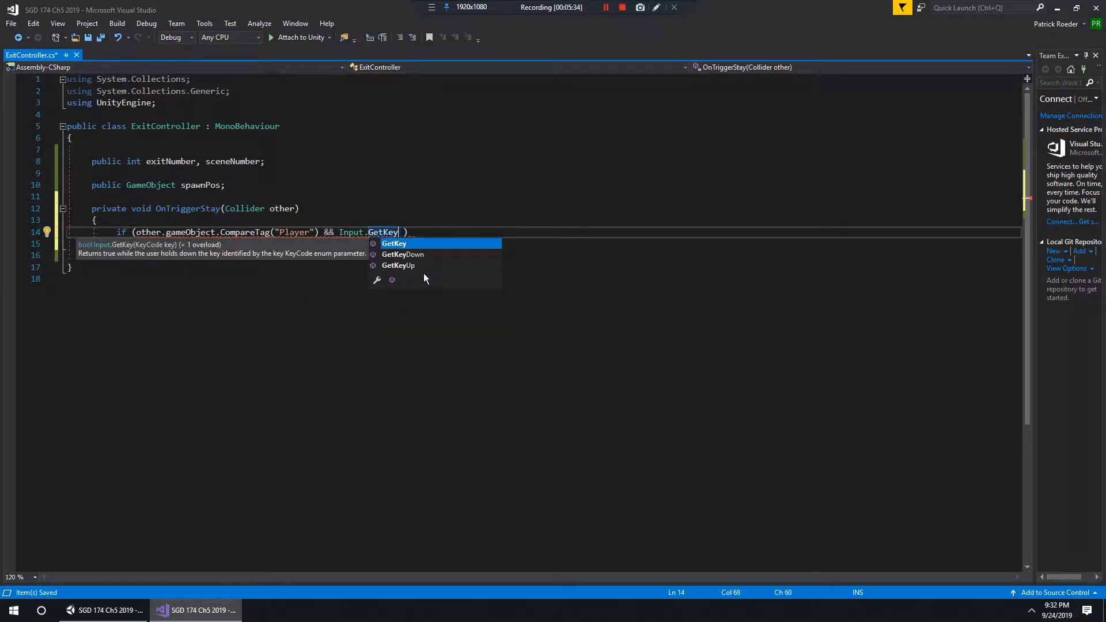
type("Down")
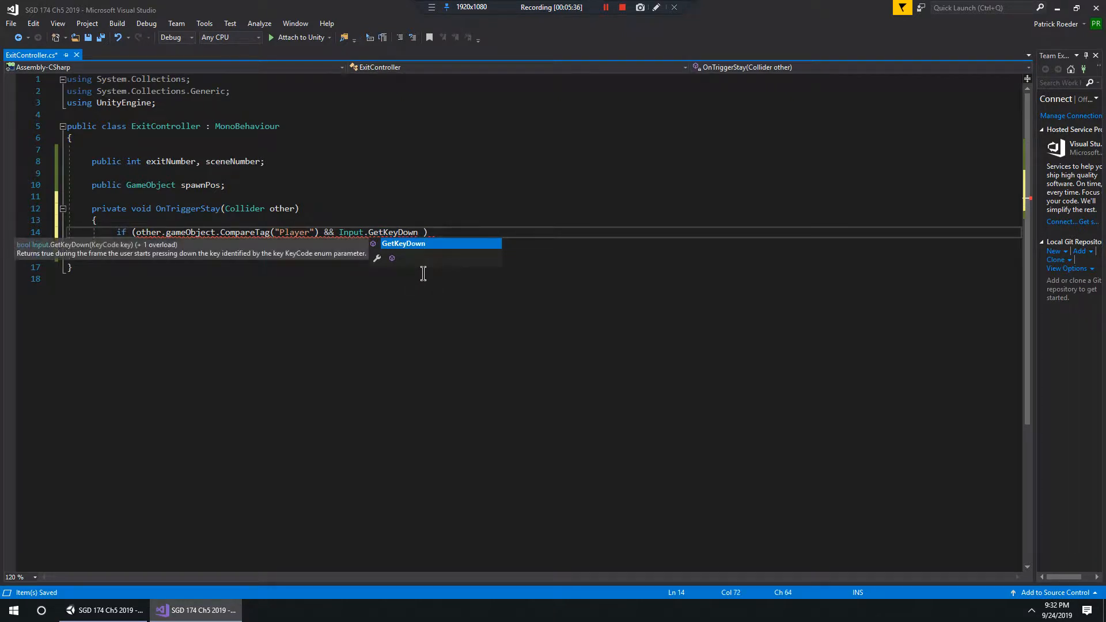
type("(Keyc")
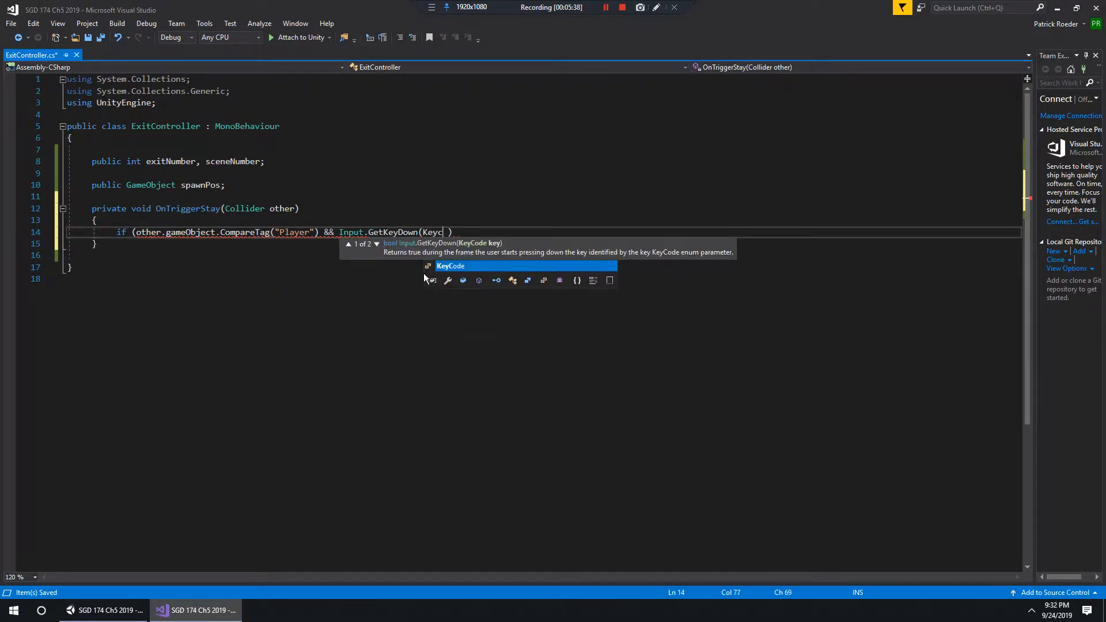
type("ode.E")
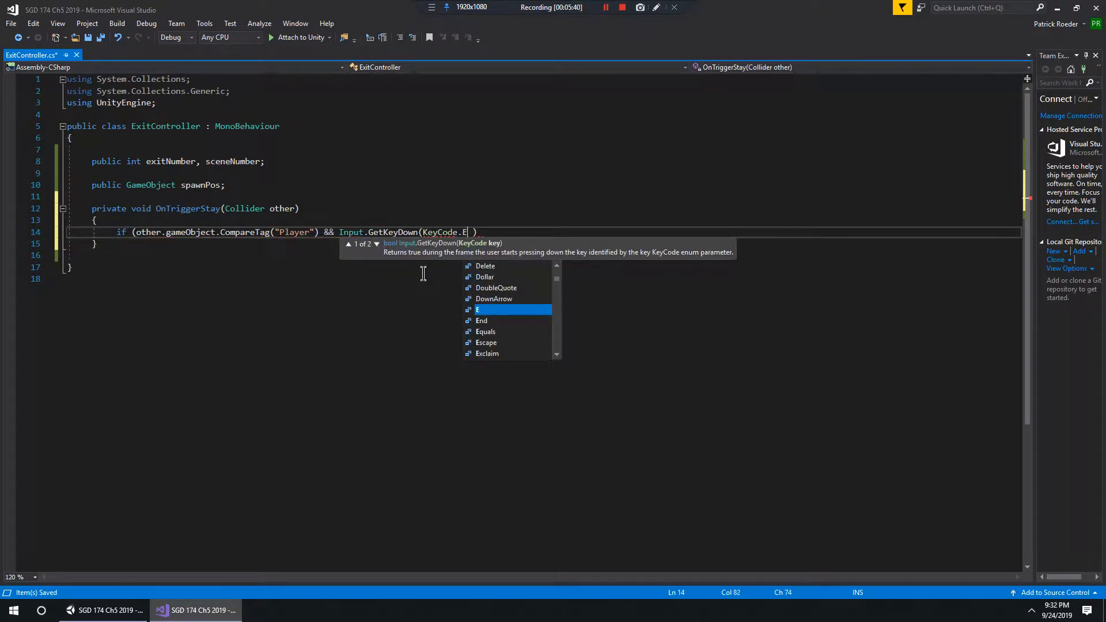
type(")")
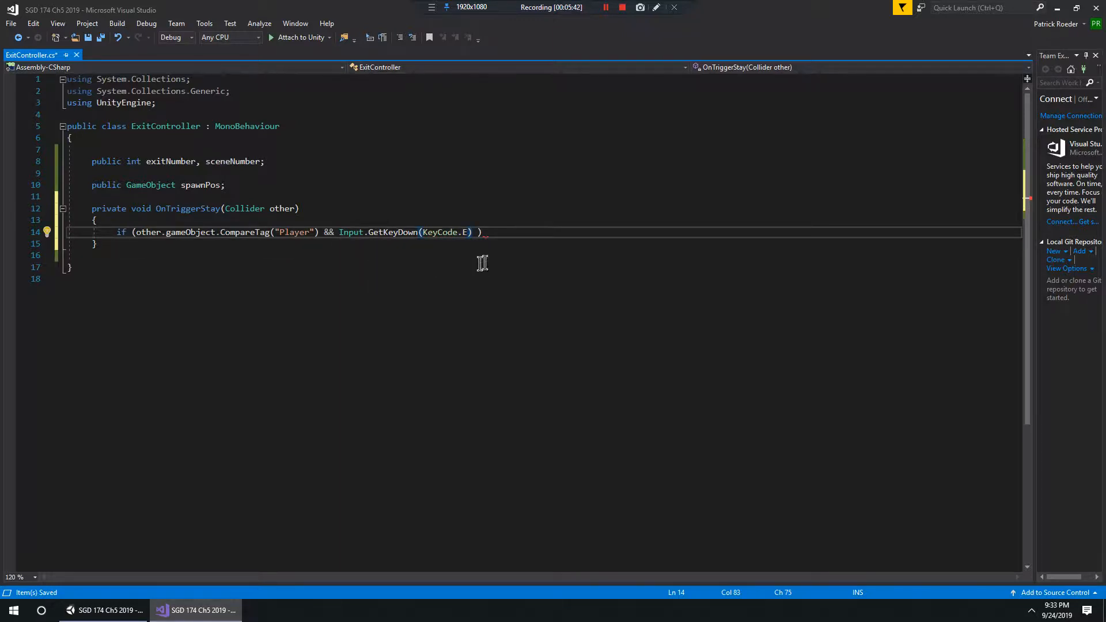
key("Return")
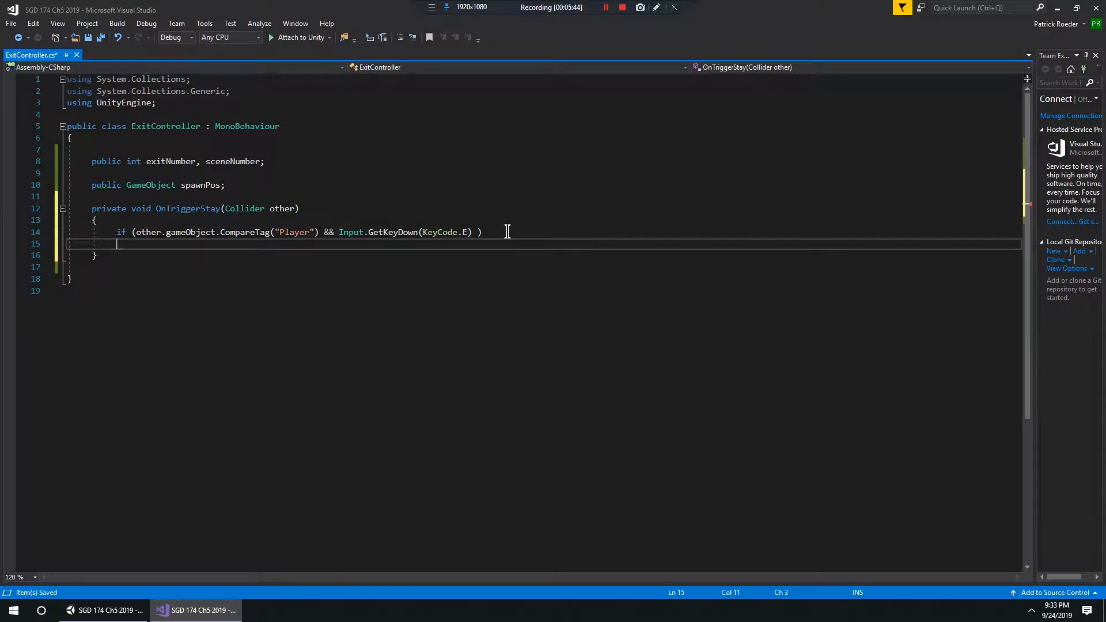
type("{")
key("Return")
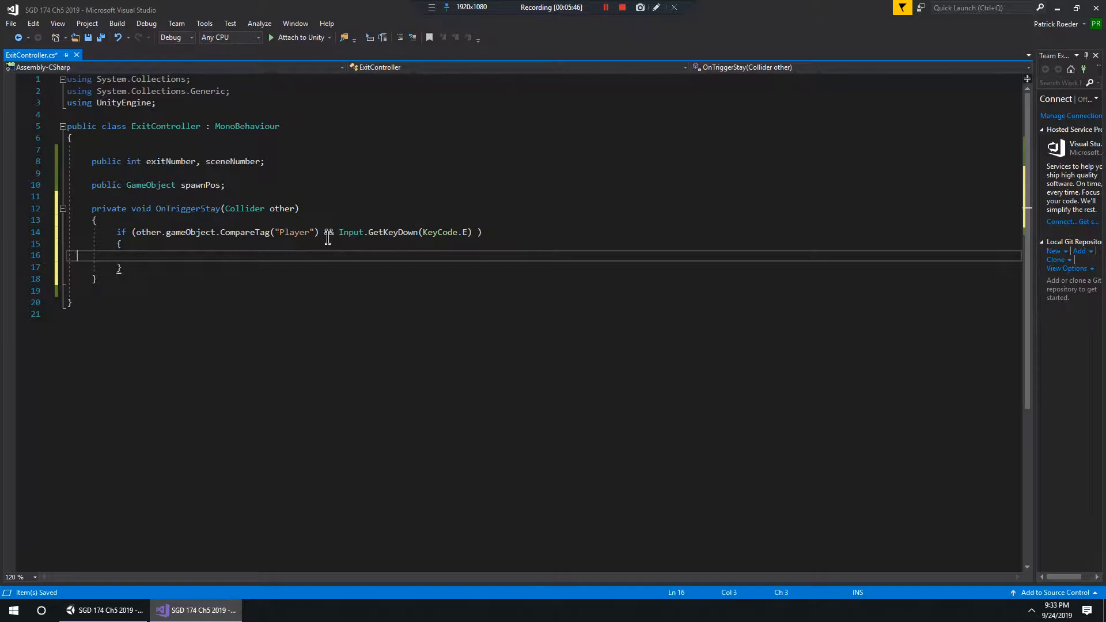
left_click_drag(324, 232, 137, 232)
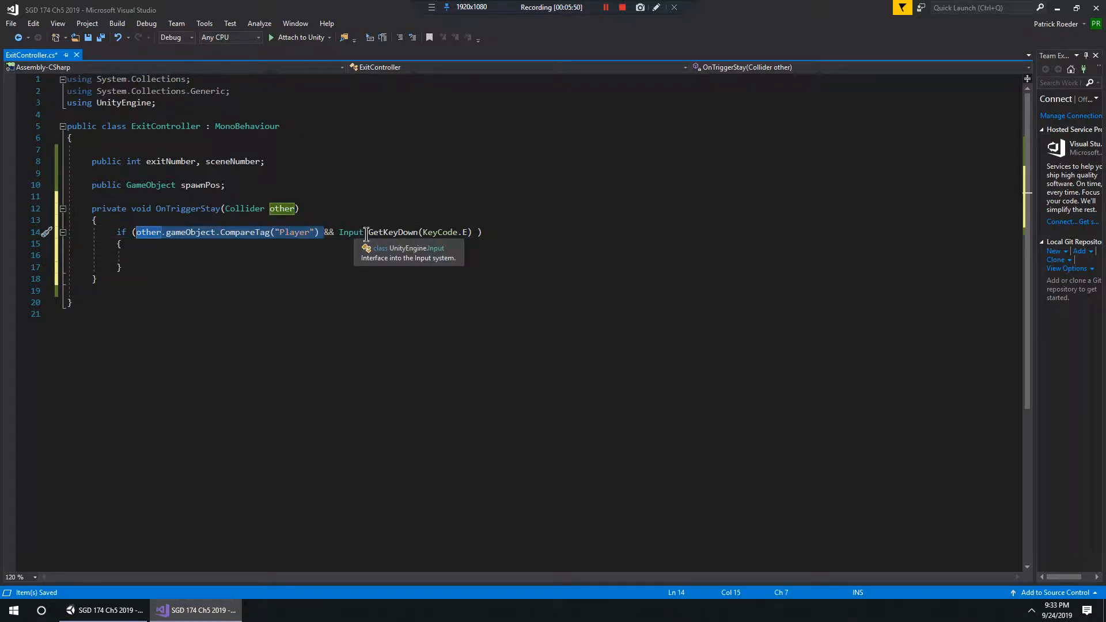
left_click_drag(339, 232, 480, 232)
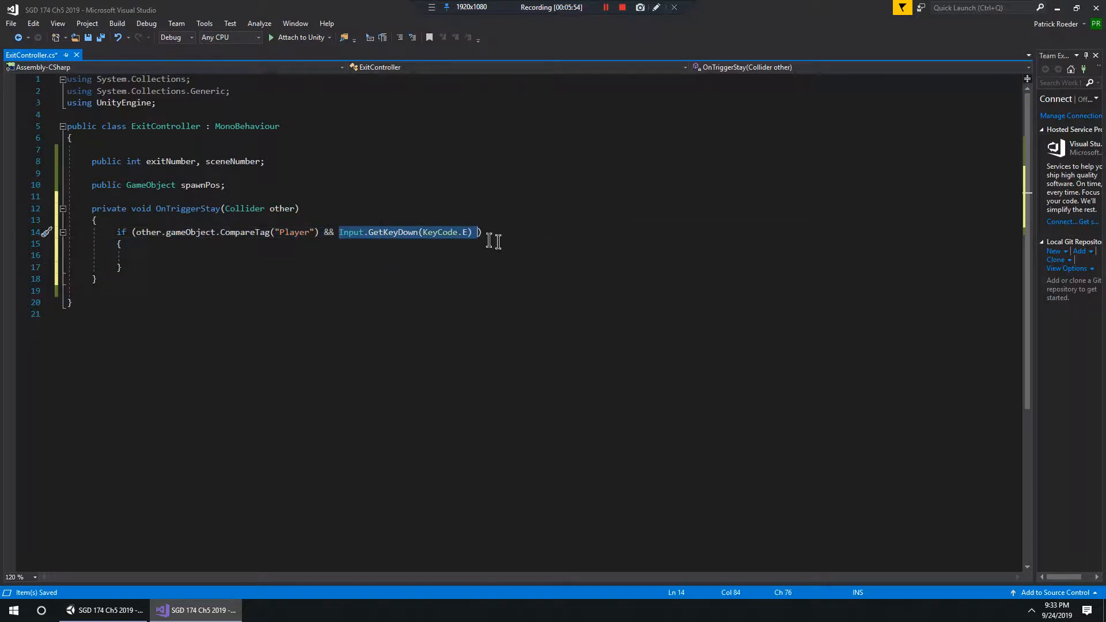
left_click(486, 233)
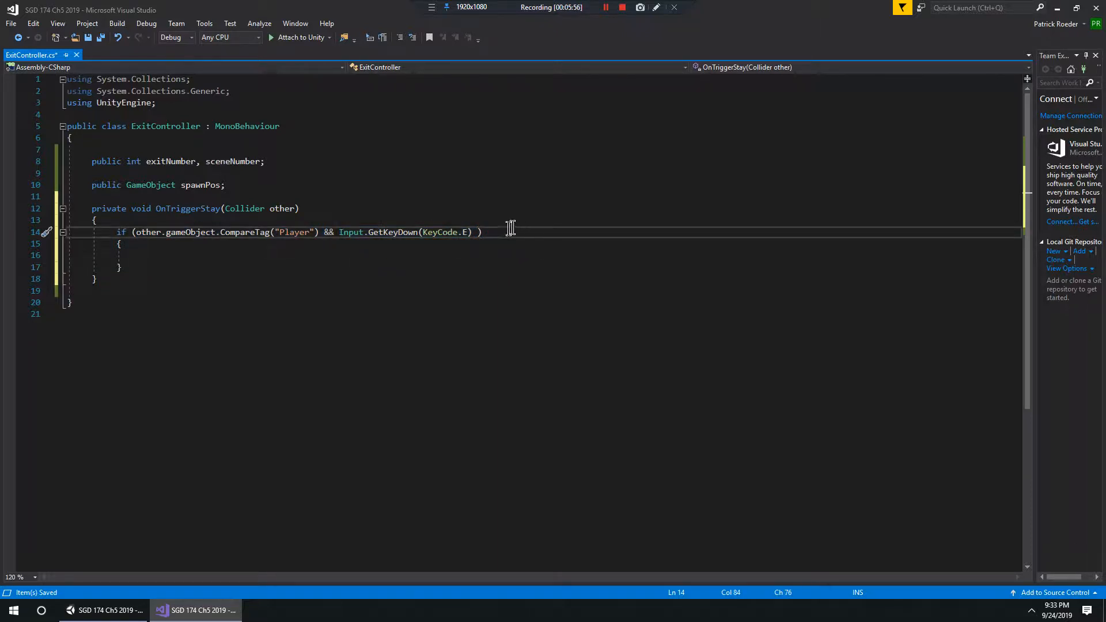
Step: Remove the stray space before the if condition's final parenthesis and add the comment //Call a Load Scene Function inside the block
left_click(476, 228)
key("BackSpace")
left_click(169, 258)
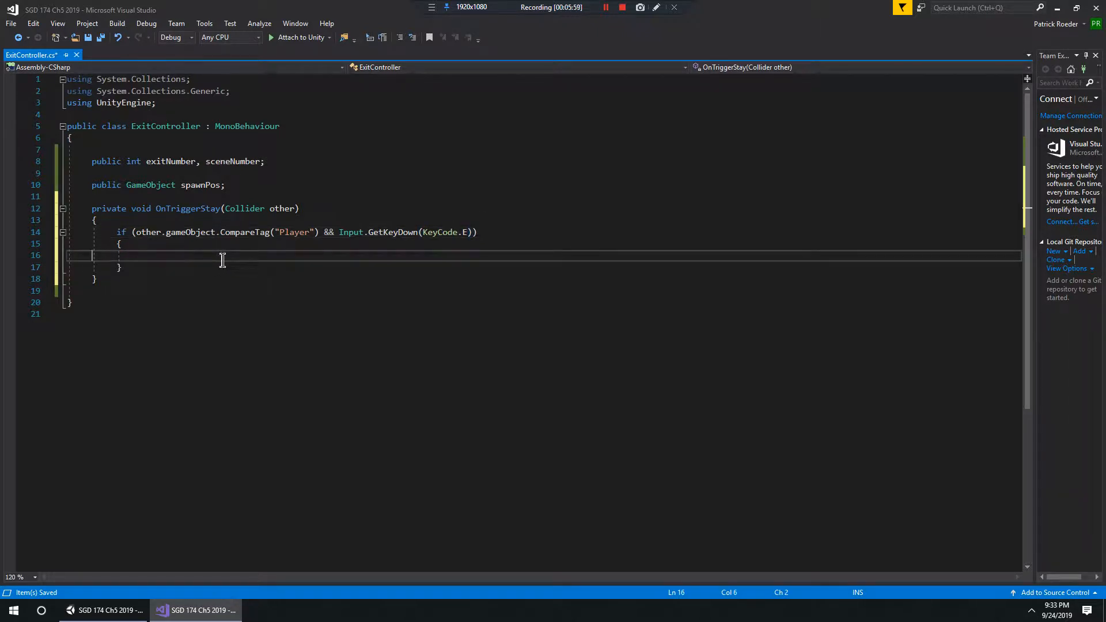
key("Tab")
type("Call a Load Scene Function")
Step: Insert a blank line above the //Call a Load Scene Function comment and indent the comment to match the if block
left_click_drag(313, 255, 129, 258)
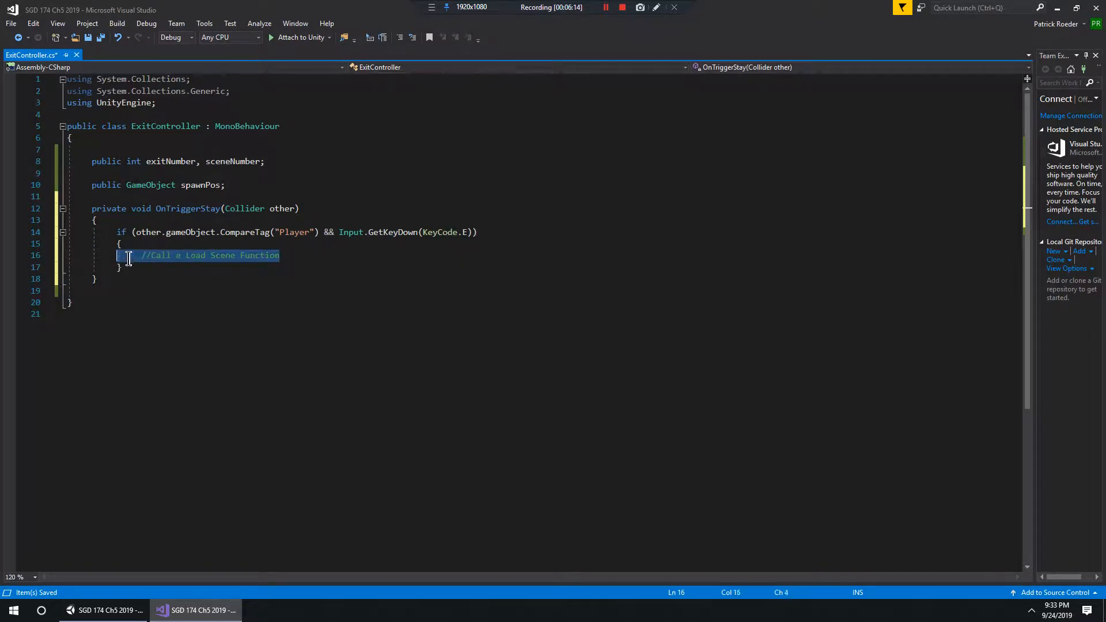
left_click(307, 257)
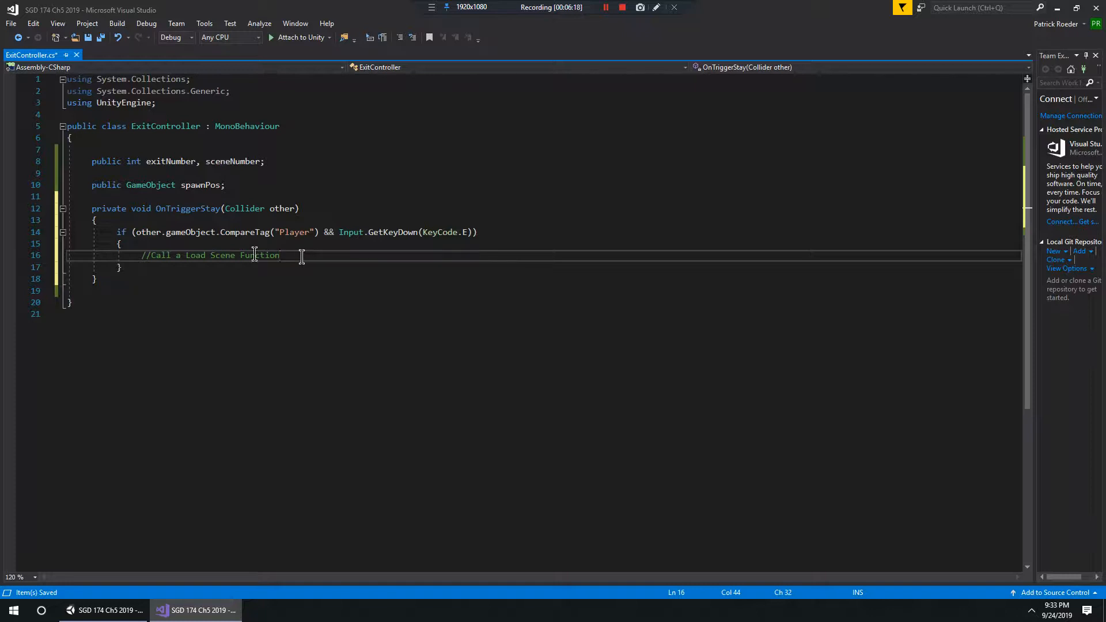
left_click(138, 257)
key("Return")
key("Up")
key("Down")
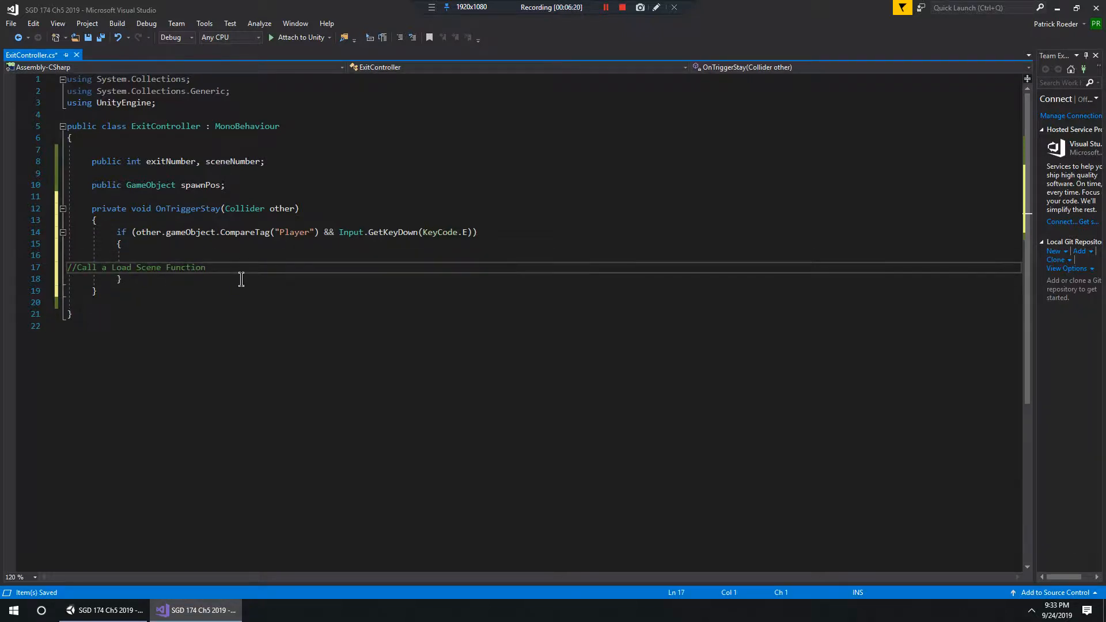
key("Tab")
key("Tab")
key("Tab")
key("Up")
Step: Add Debug.Log("Player has pressed E"); on the blank line above the comment in the if block
type("Debu")
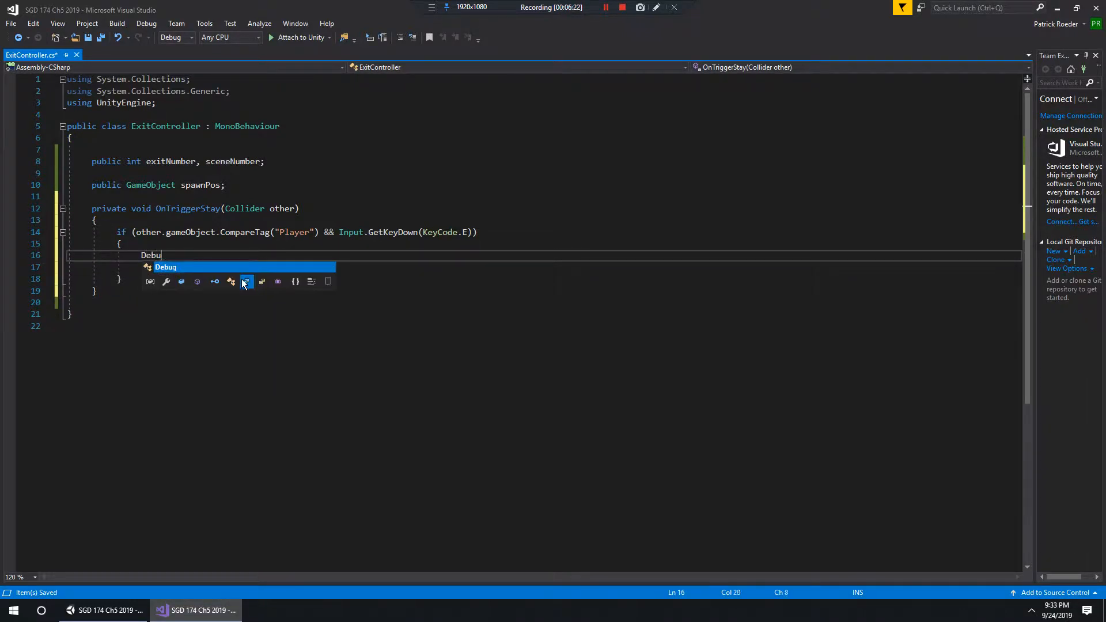
type("g.Log")
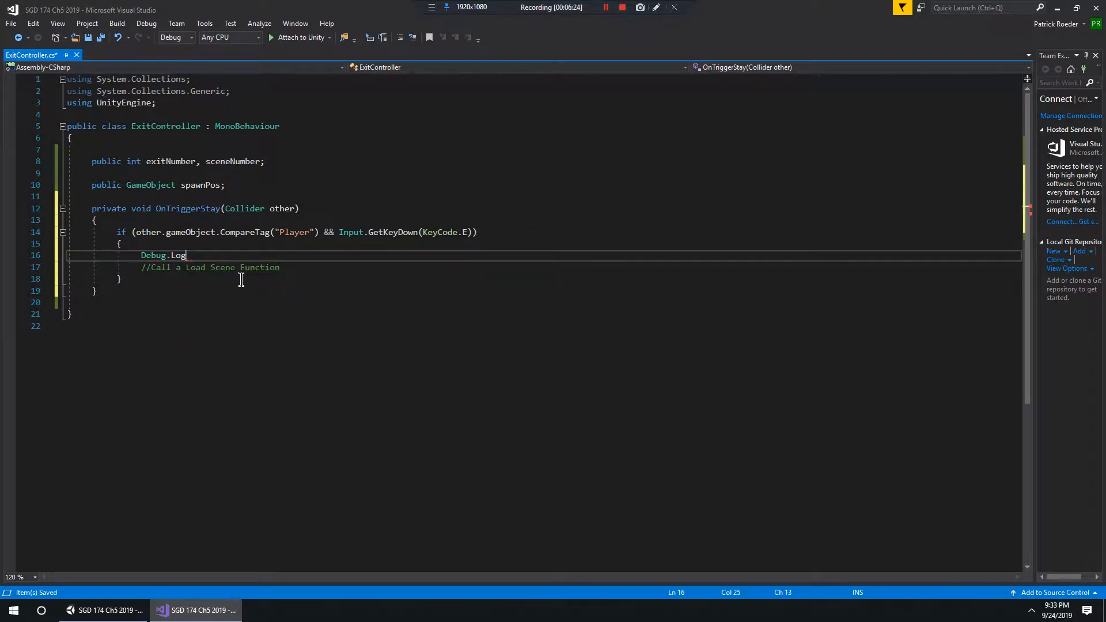
type("(\"Playe")
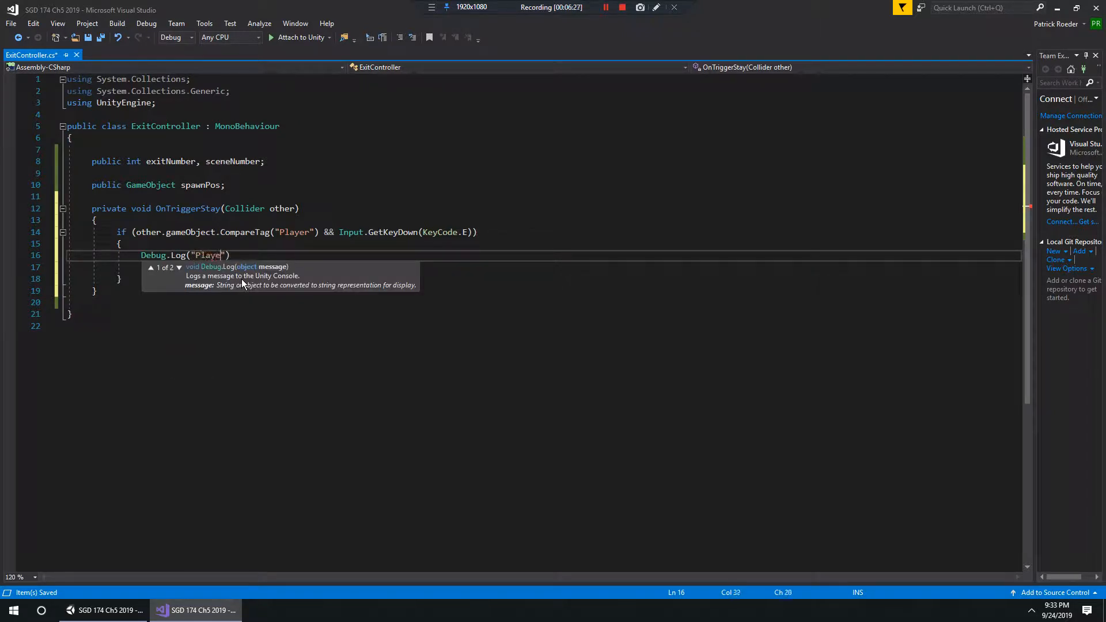
type("r has pressed E\");")
key("Return")
key("BackSpace")
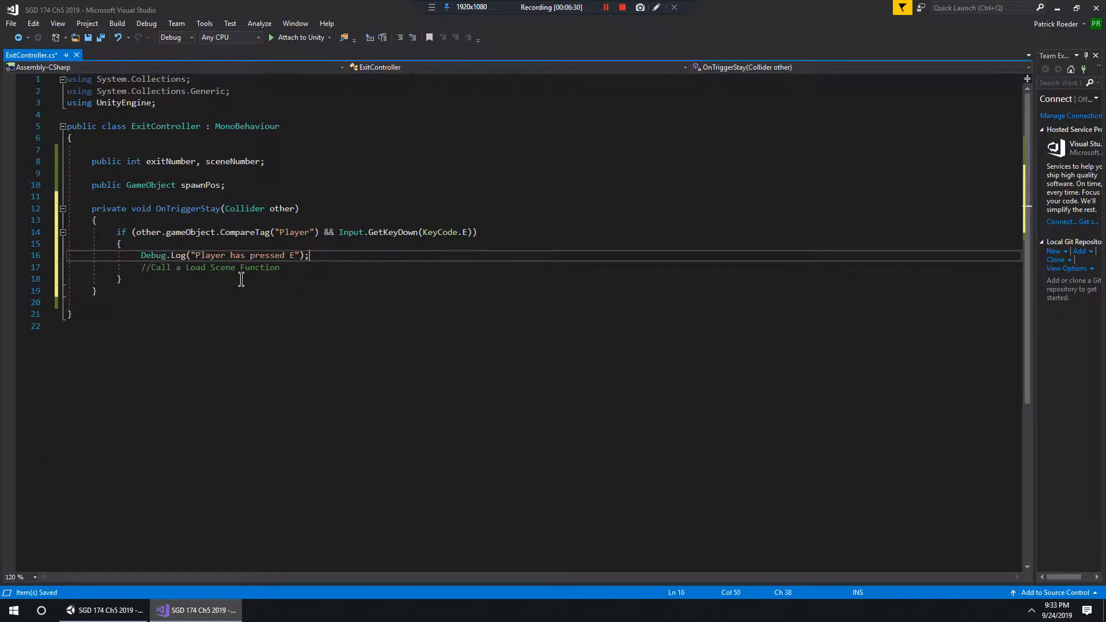
Step: Switch to Unity, show the Console and run the scene in Play mode
left_click(1057, 9)
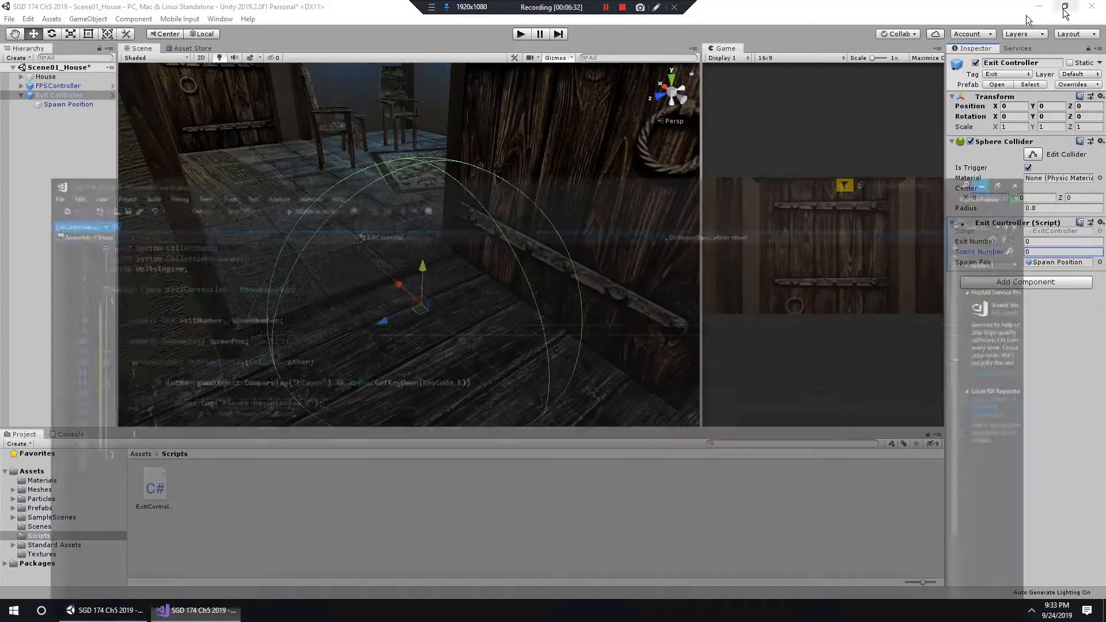
left_click(520, 35)
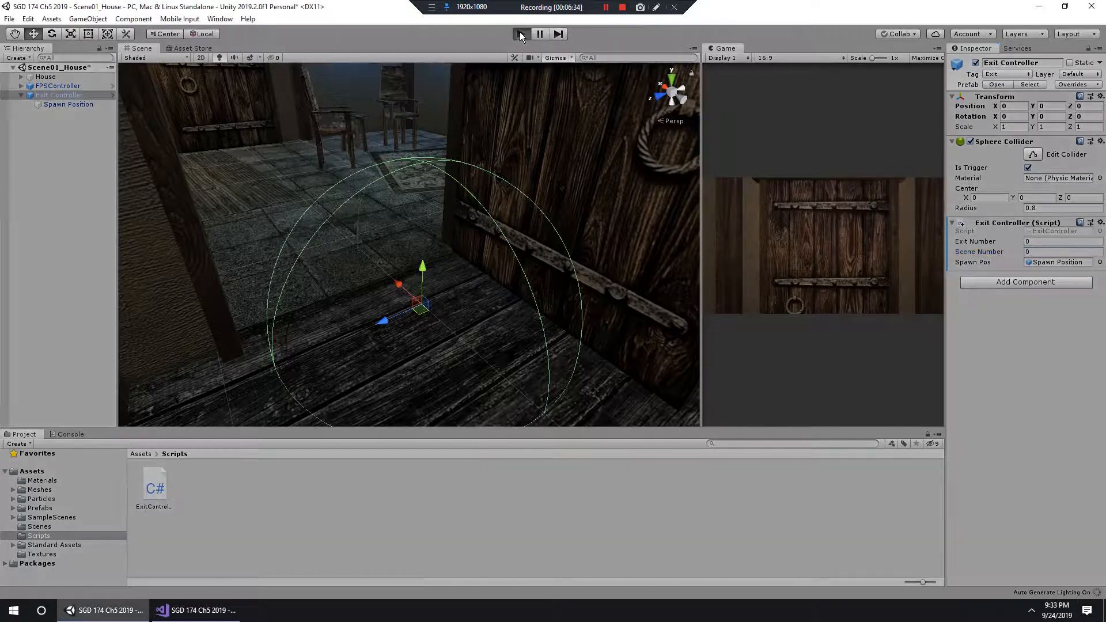
left_click(67, 434)
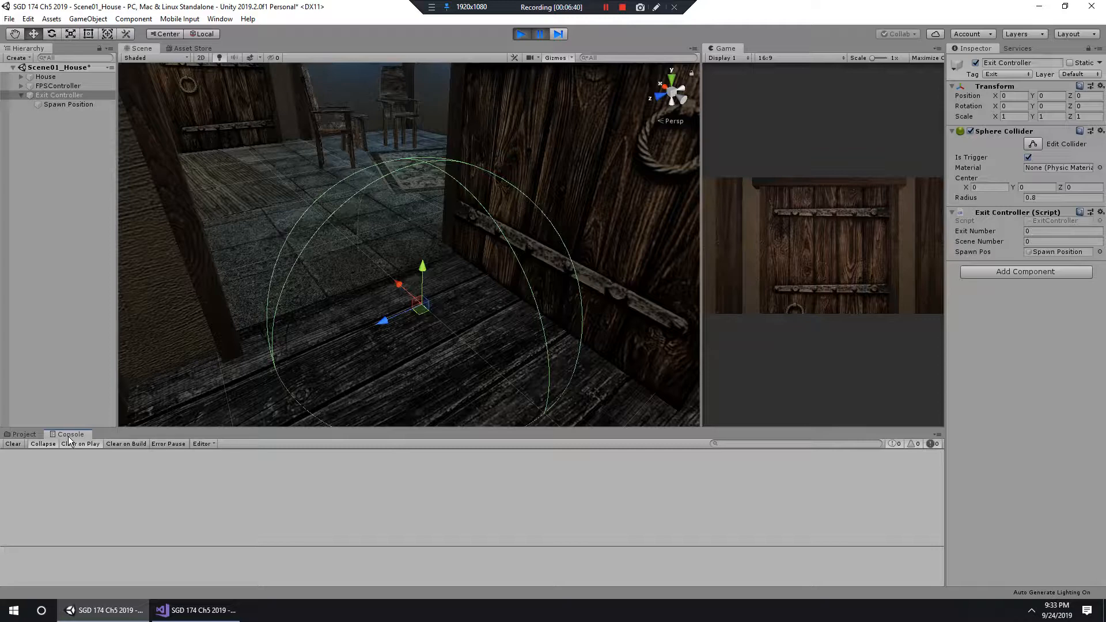
key("ctrl+p")
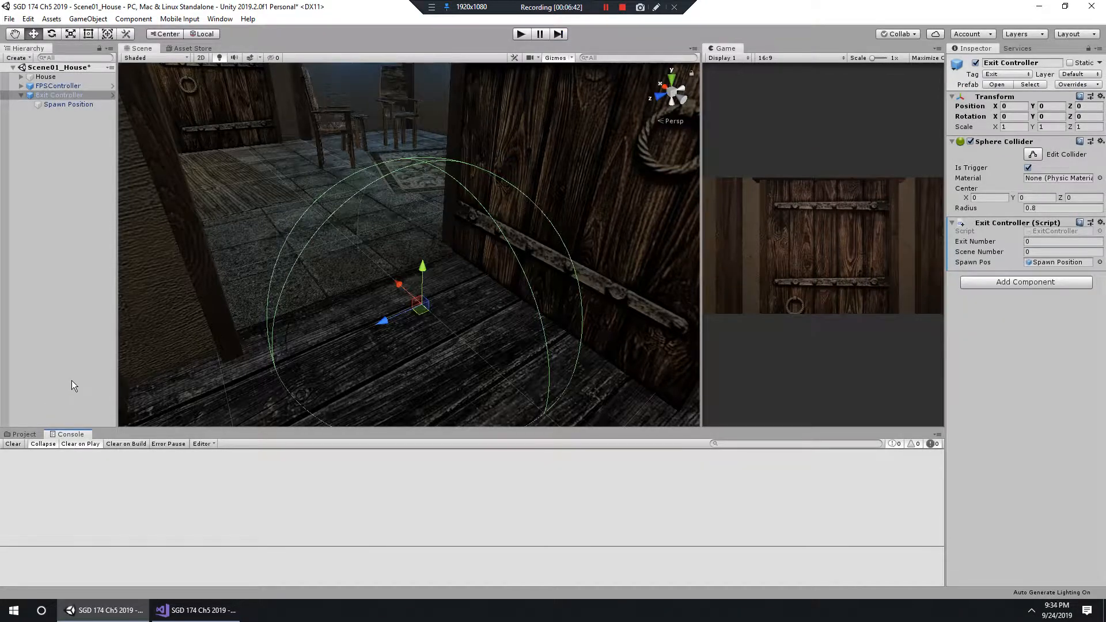
key("ctrl+p")
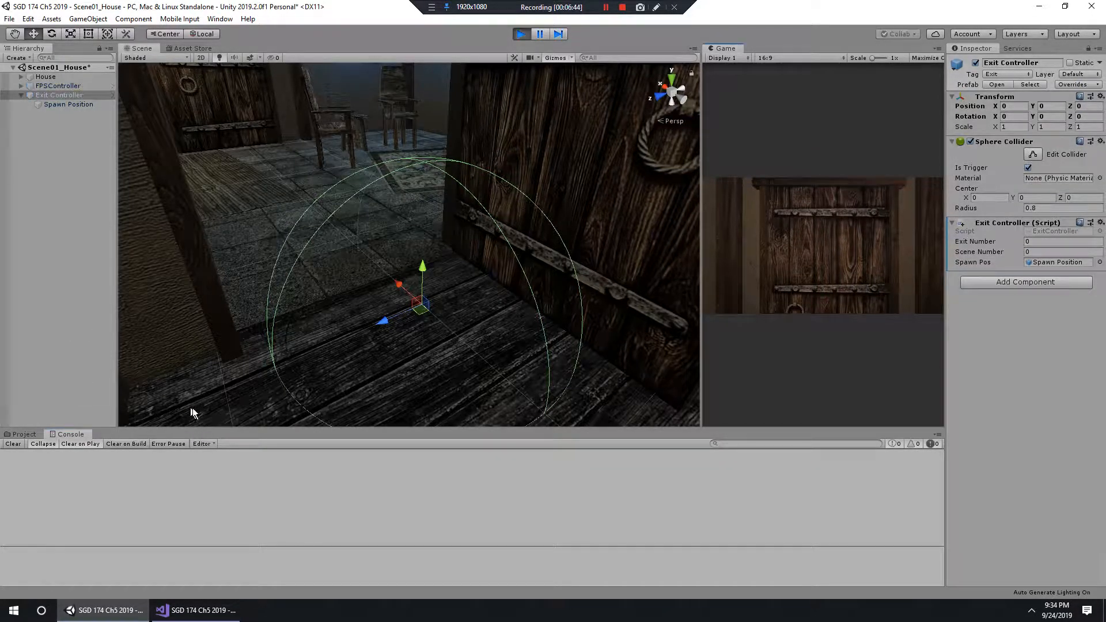
Step: Walk the player through the house into the exit trigger, test the E interaction, and stop Play mode
key("w")
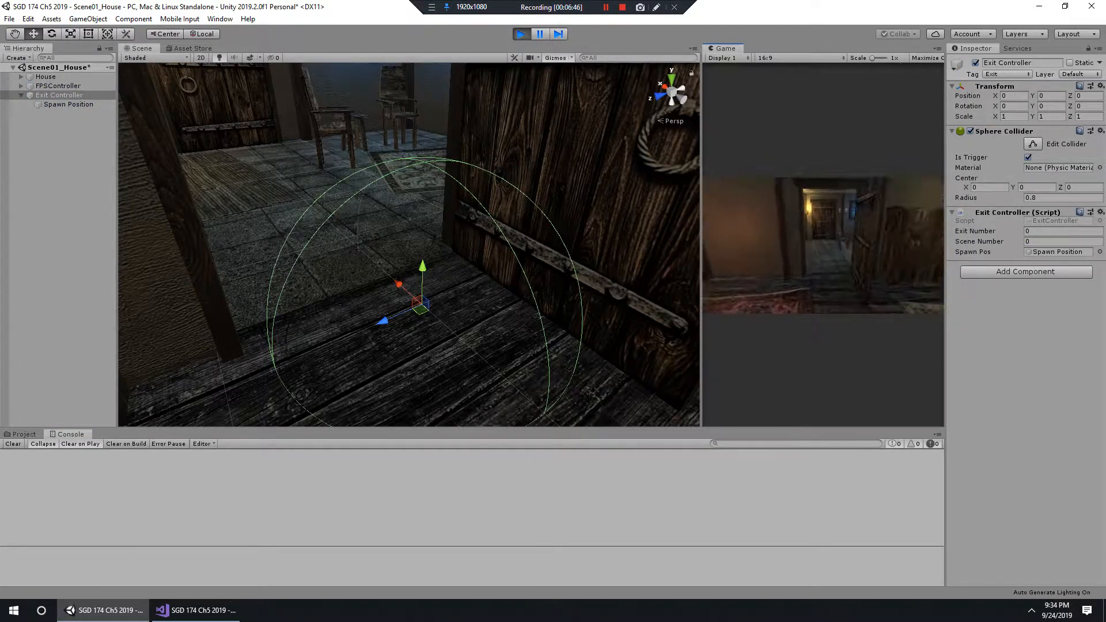
key("s")
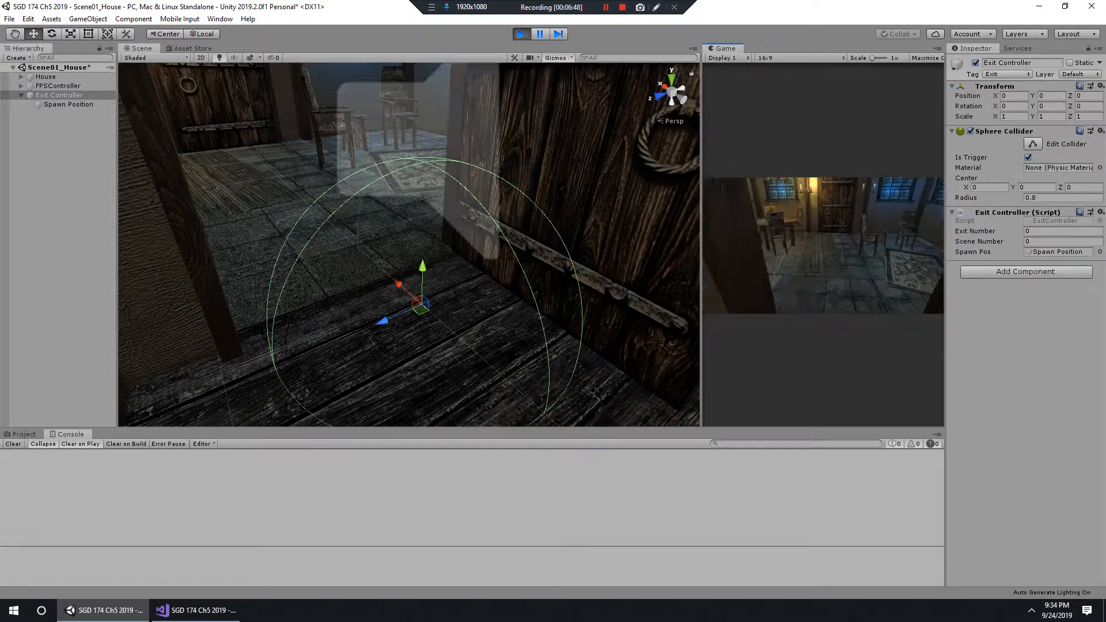
key("w")
key("s")
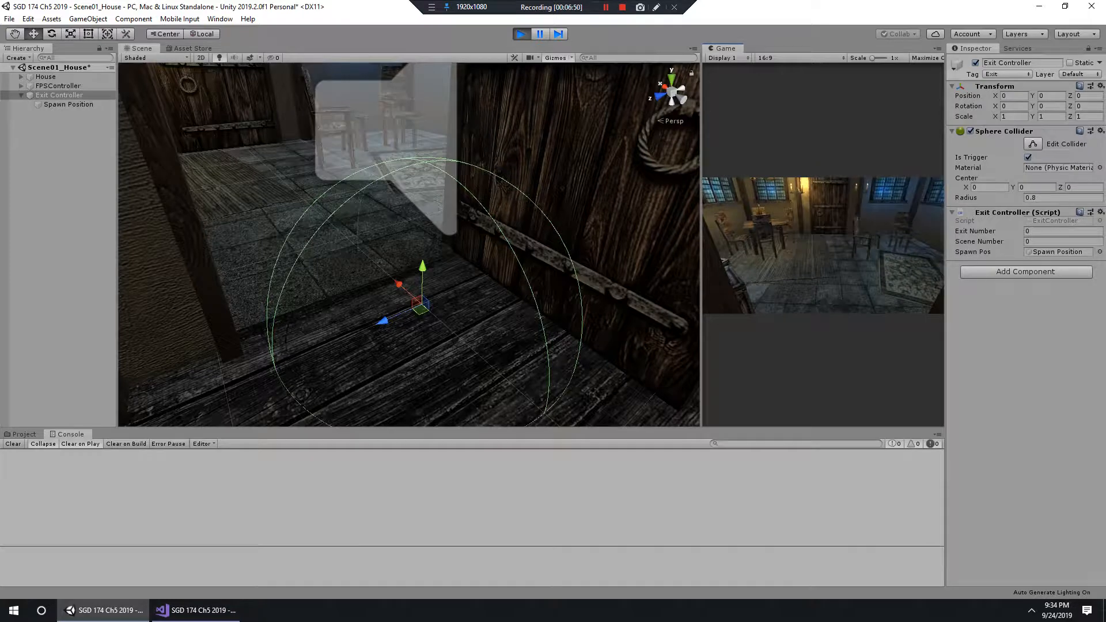
key("e")
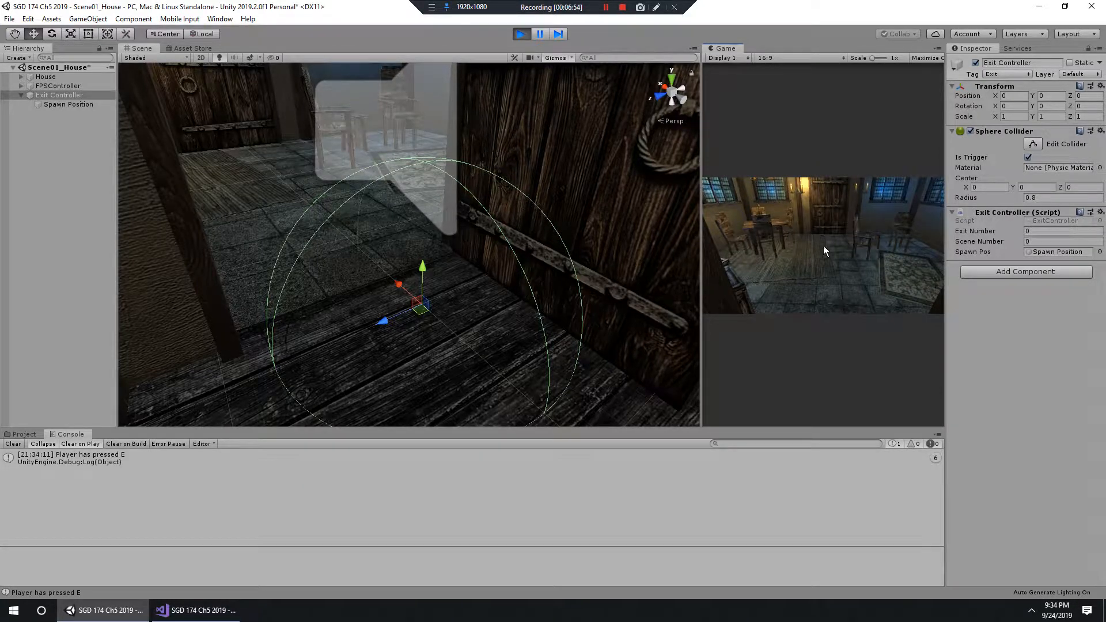
key("ctrl+p")
Step: Open the script line behind the "Player has pressed E" log entry, review the variable declarations, and return to Unity
double_click(173, 458)
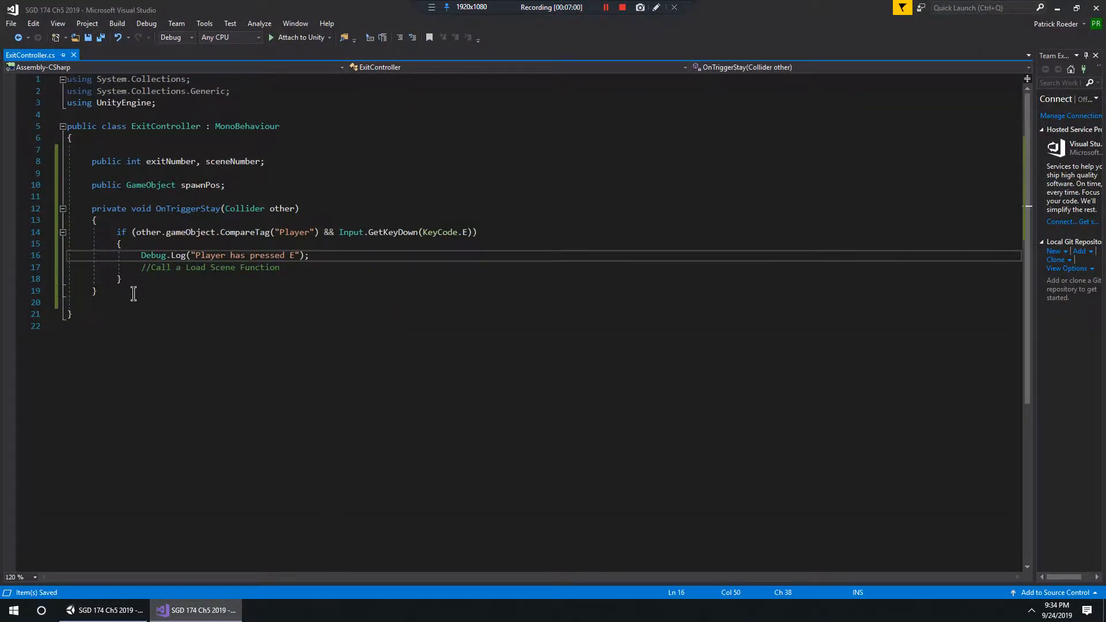
left_click_drag(227, 185, 68, 161)
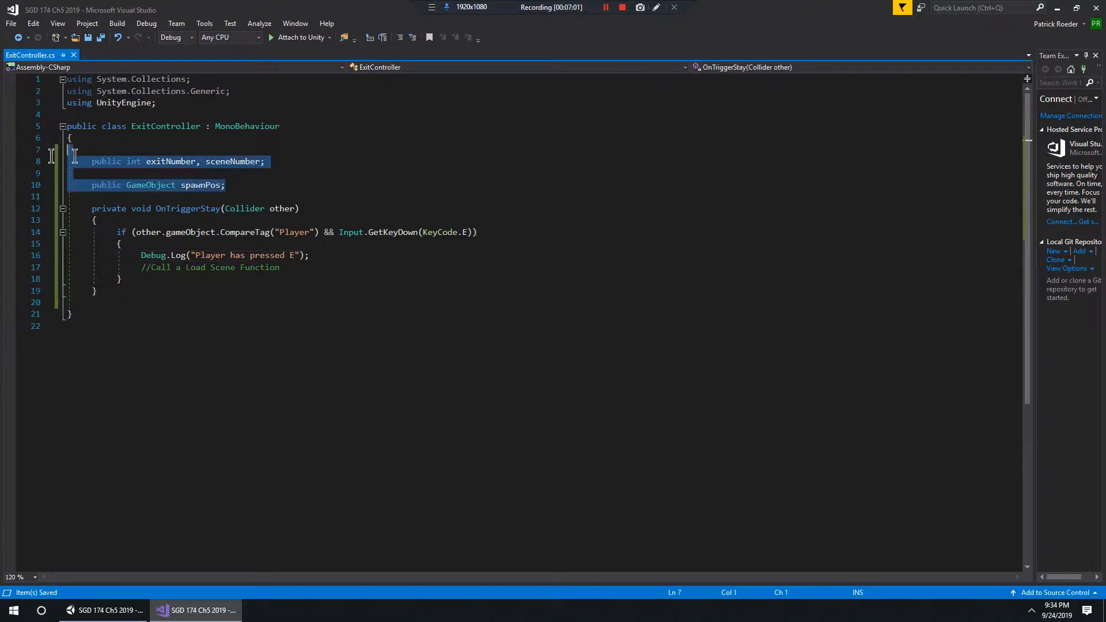
left_click(144, 289)
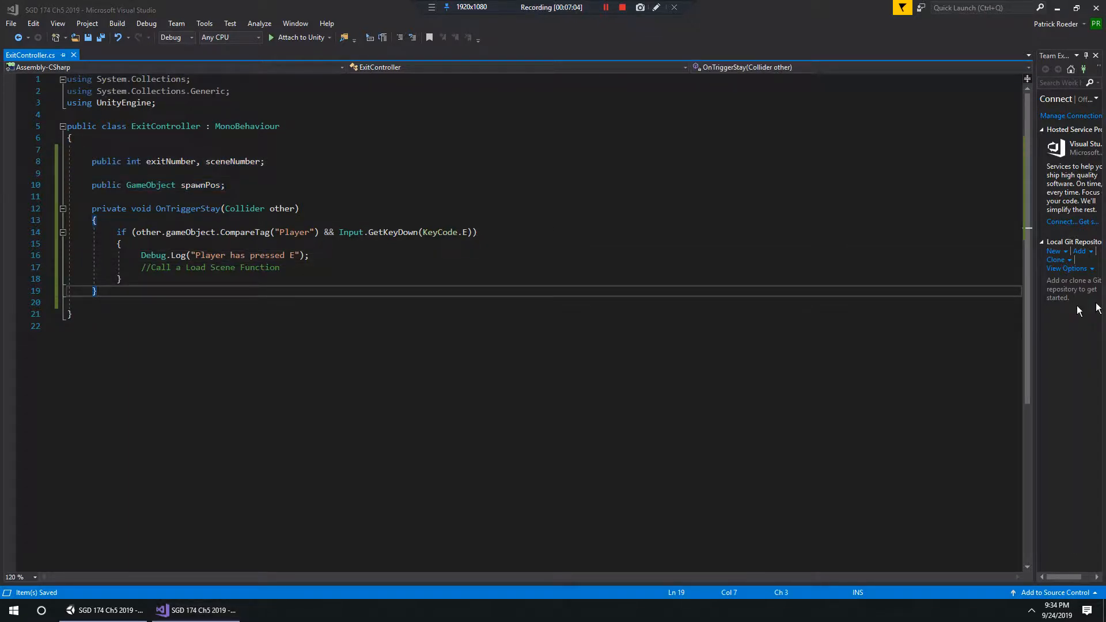
left_click(1059, 8)
Step: Collapse the Exit Controller in the scene hierarchy and apply all its overrides to the prefab
left_click(60, 164)
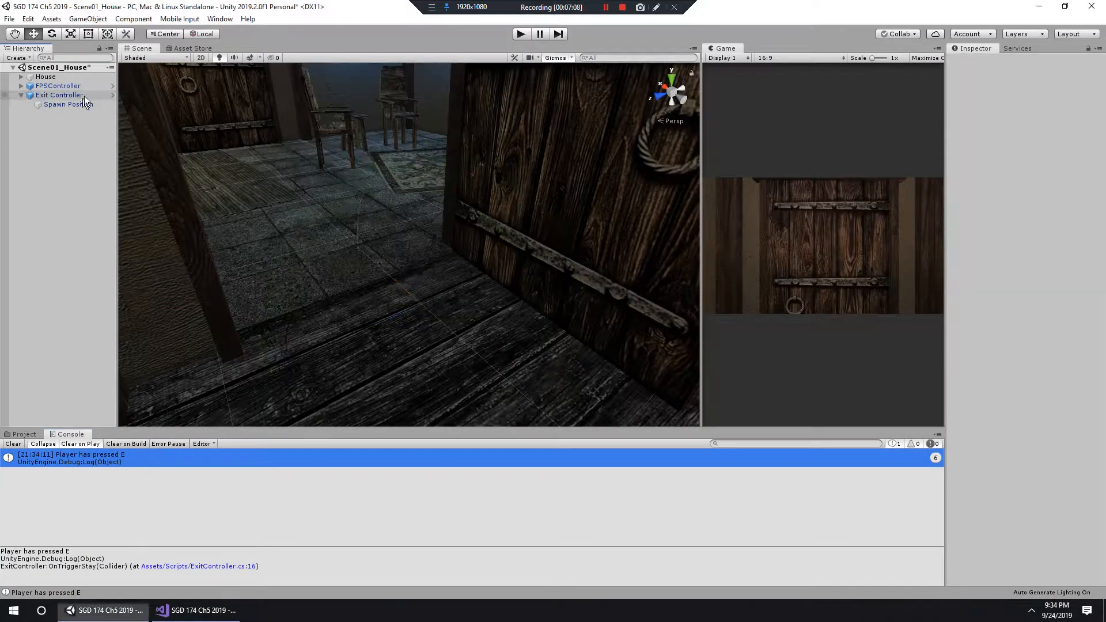
left_click(82, 95)
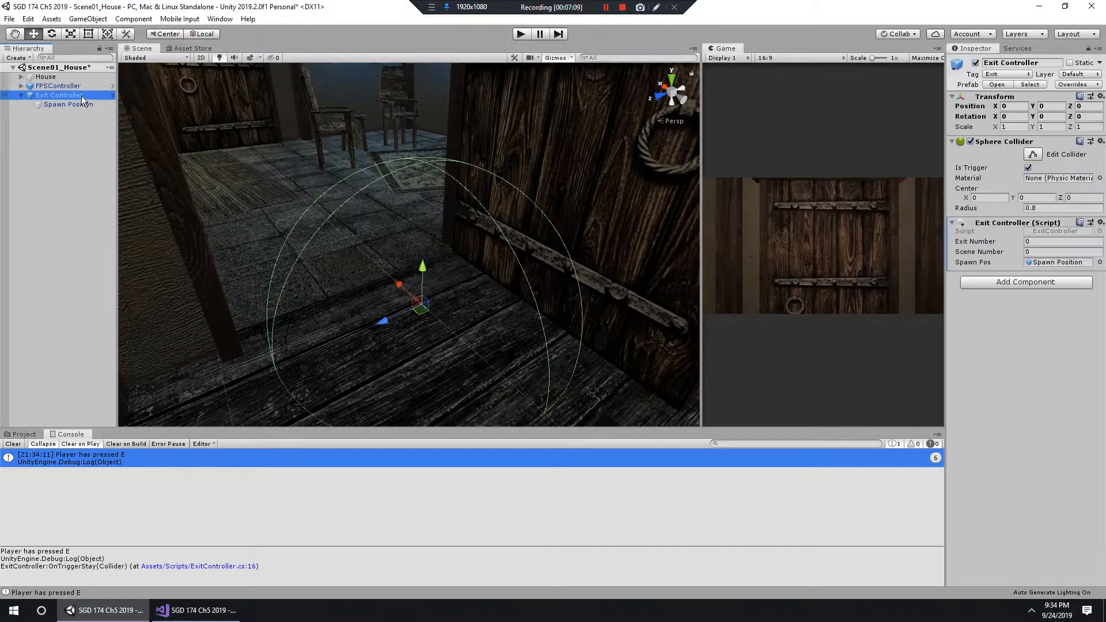
left_click(21, 95)
left_click(23, 435)
left_click(67, 176)
left_click(50, 94)
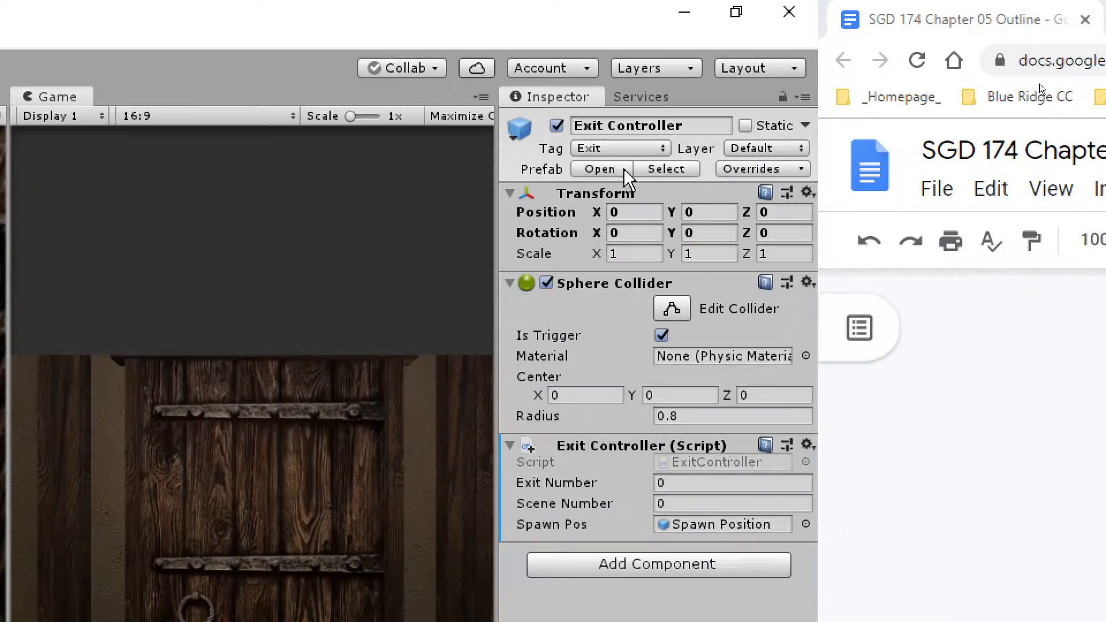
left_click(749, 167)
left_click(742, 332)
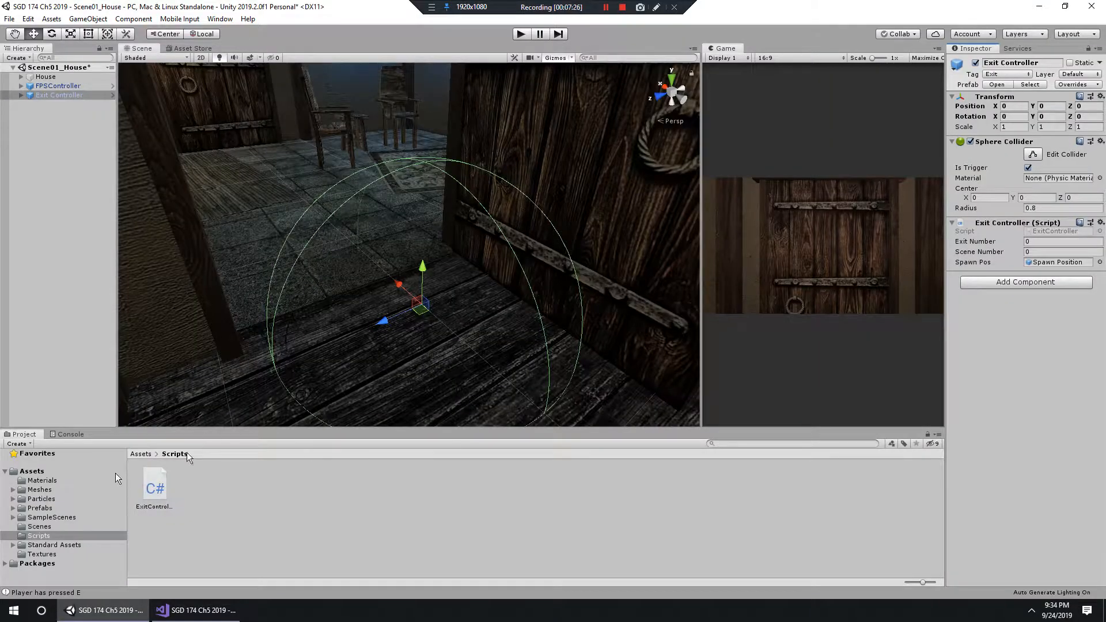
Step: Check the updated Exit Controller asset in the Prefabs folder and add a second instance of it to the scene
left_click(39, 507)
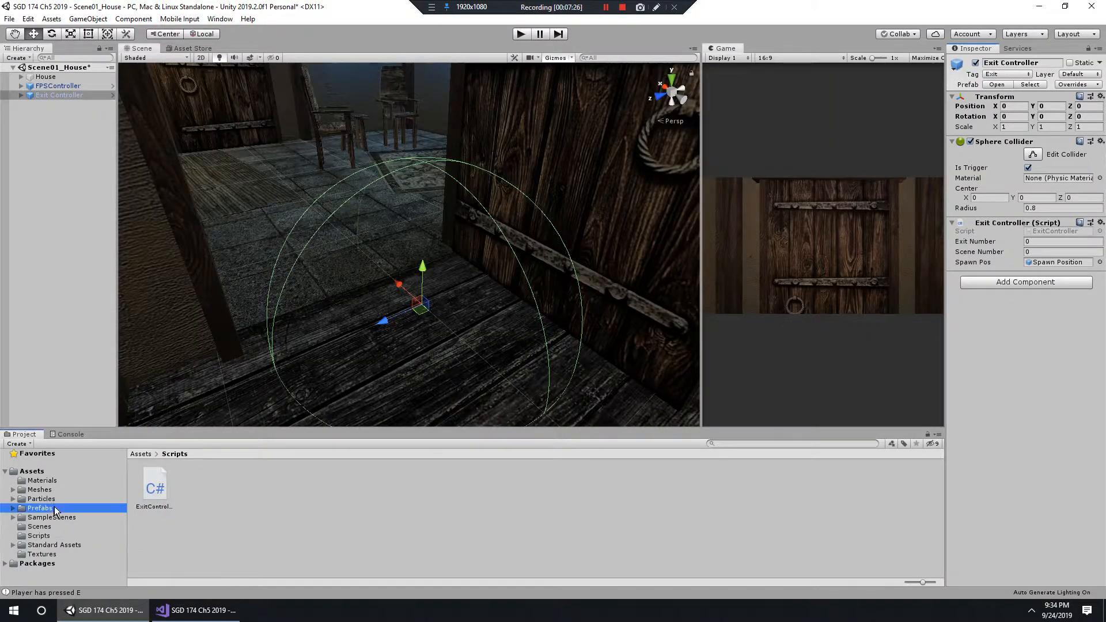
left_click(418, 489)
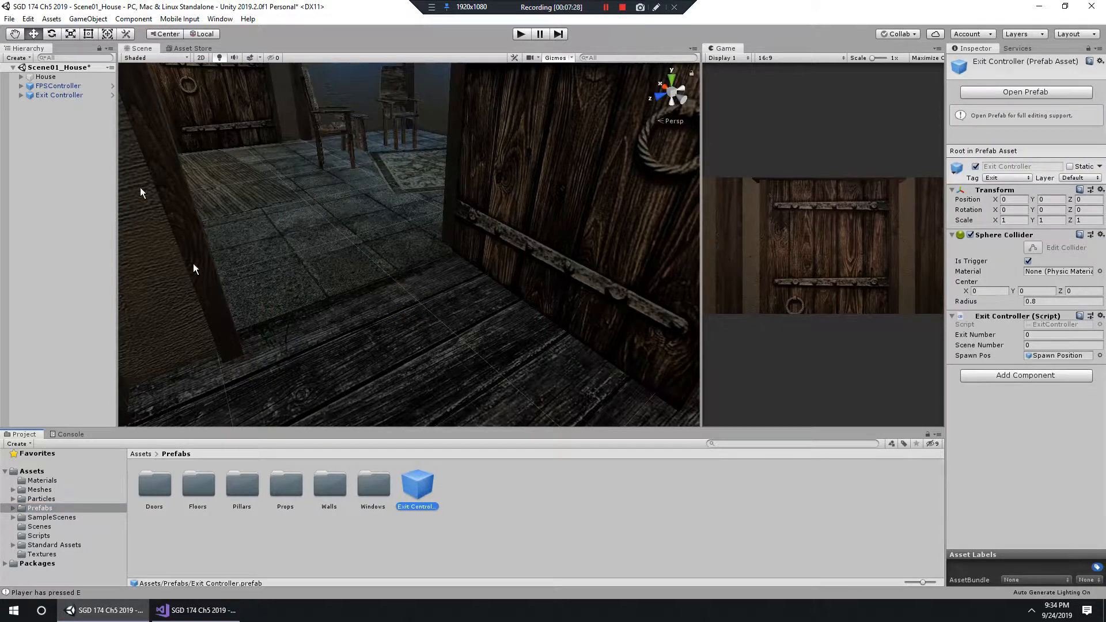
left_click(53, 93)
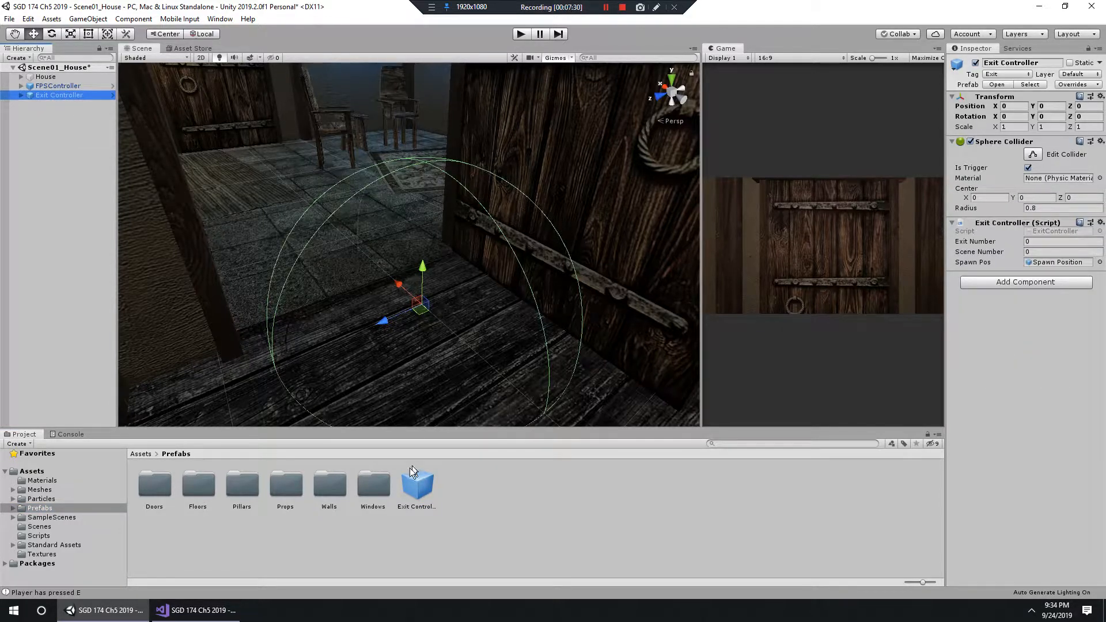
left_click(420, 485)
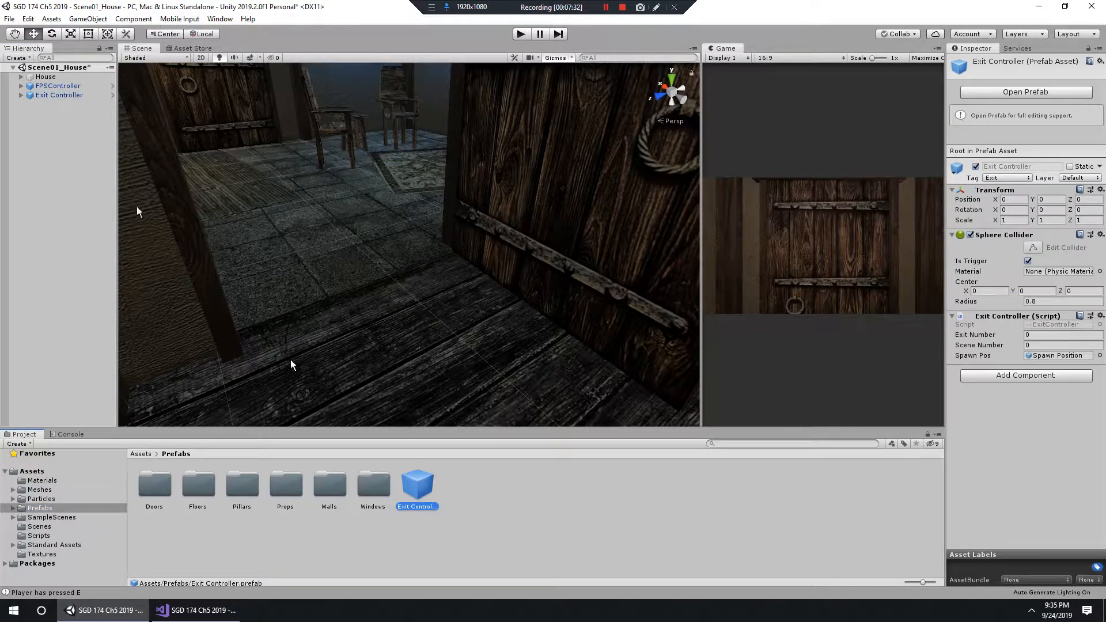
left_click_drag(72, 151, 74, 152)
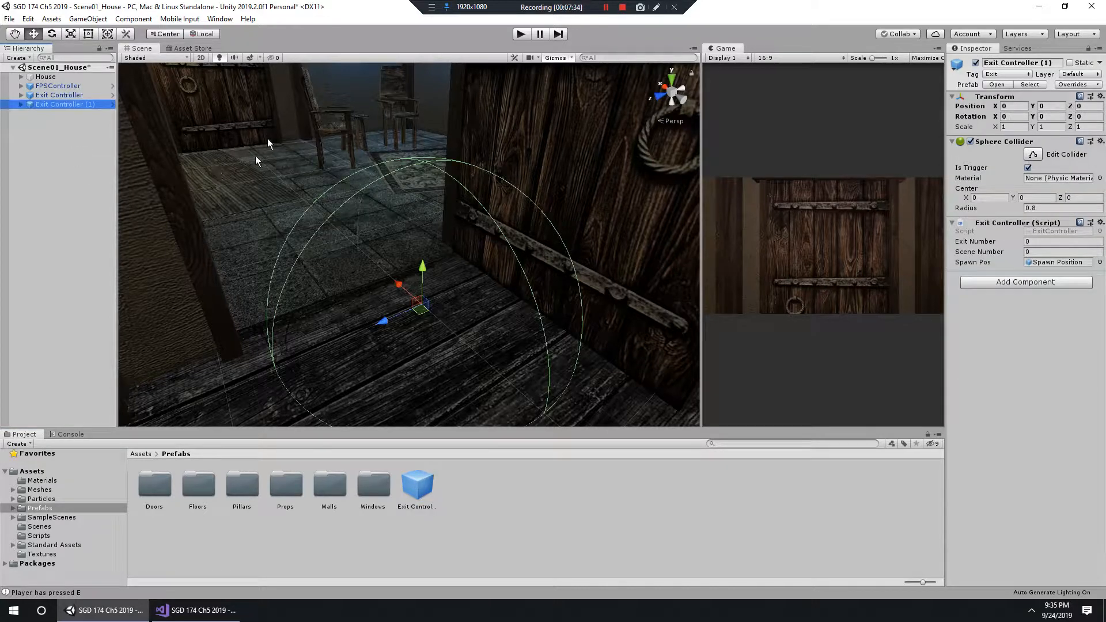
Step: Move the first Exit Controller to the outer wall of the small side room, at about X -5.82, Z 1.43
left_click(97, 97)
scroll(519, 218, "down", 8)
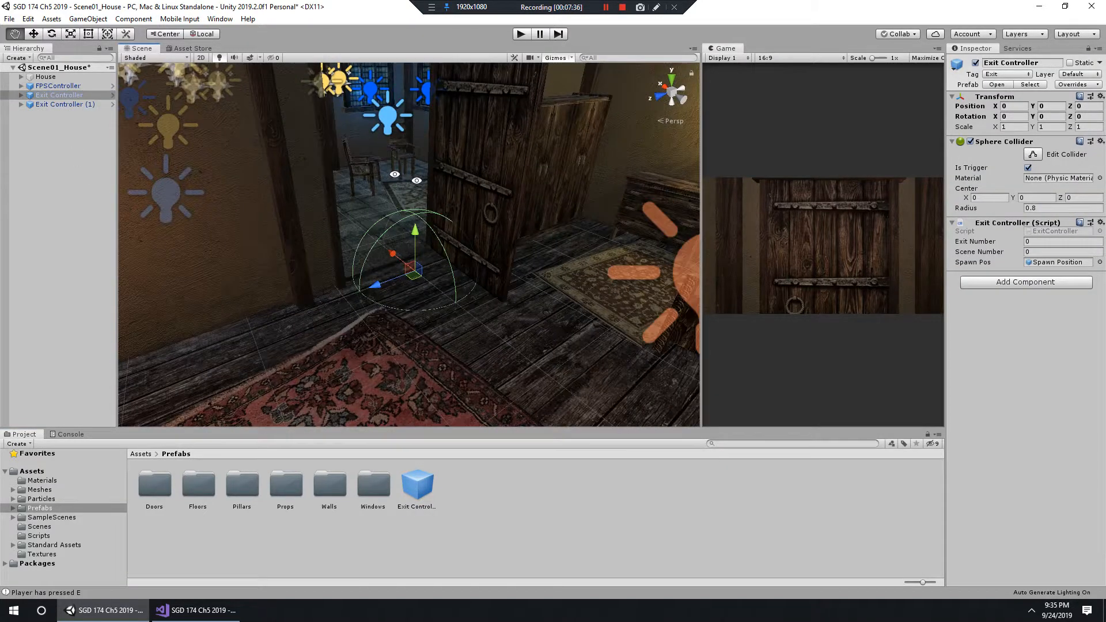
left_click_drag(276, 138, 383, 190, "alt")
middle_click_drag(383, 190, 218, 257)
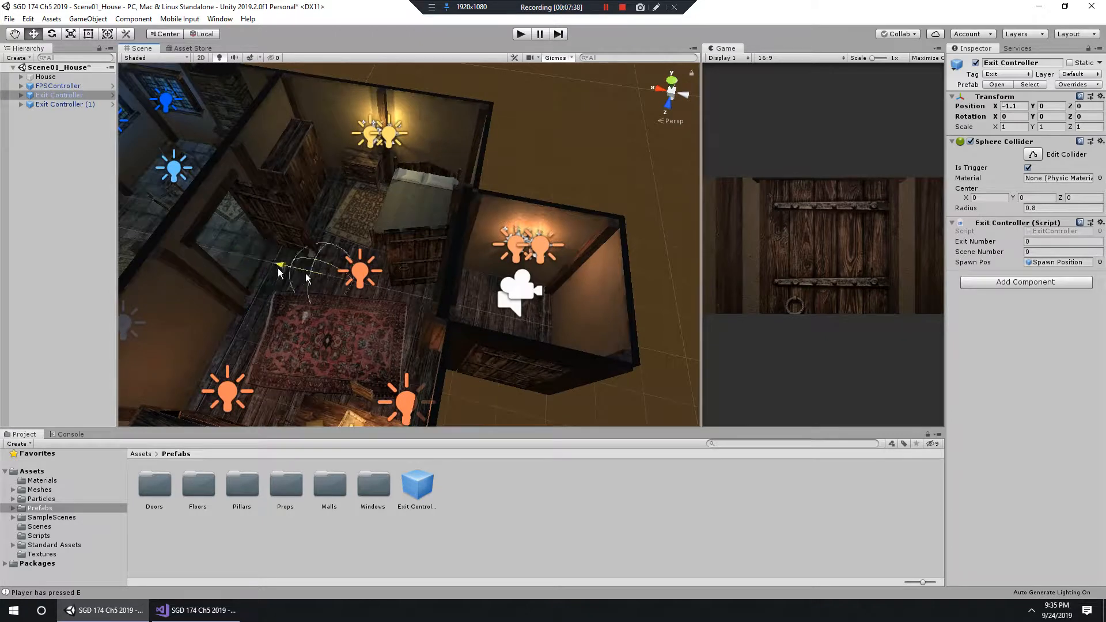
left_click_drag(279, 270, 380, 253)
left_click(673, 82)
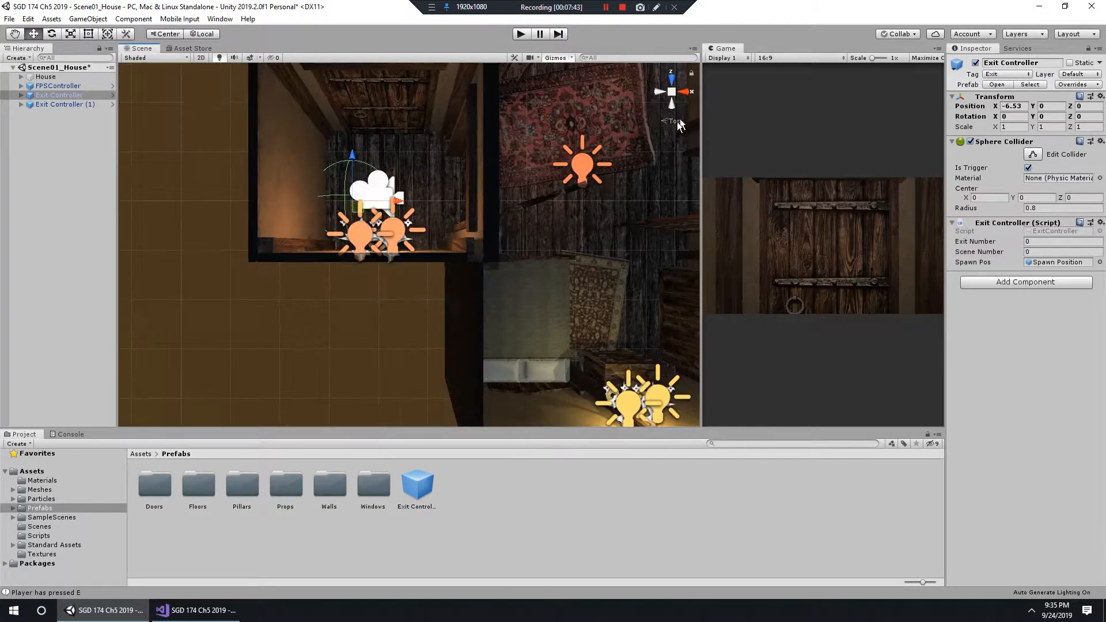
left_click(675, 122)
middle_click_drag(369, 206, 381, 248)
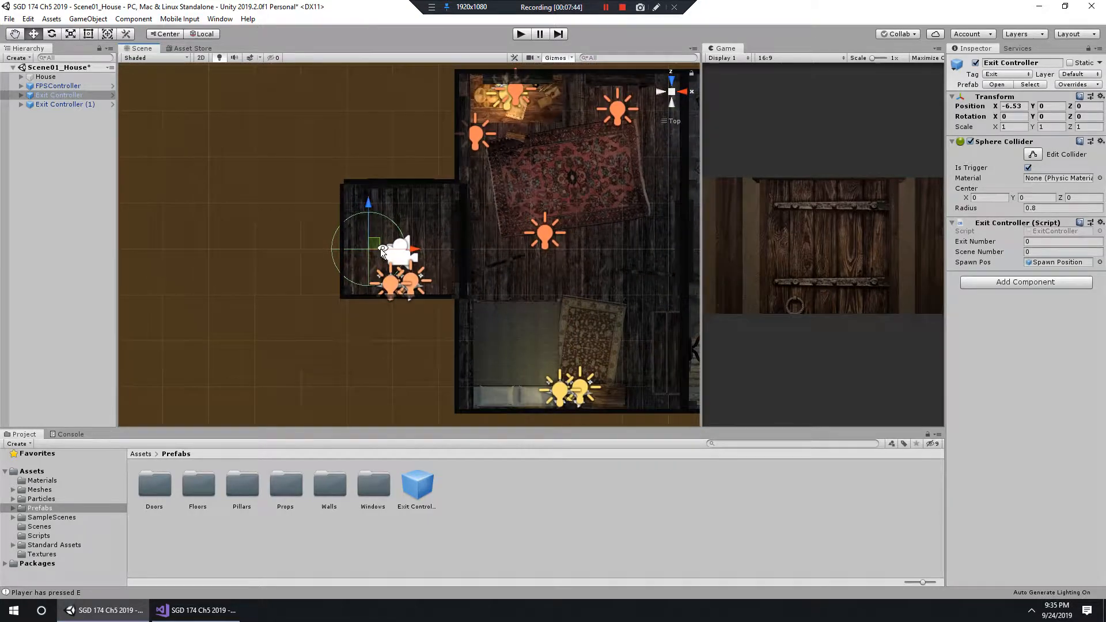
left_click_drag(372, 241, 404, 178)
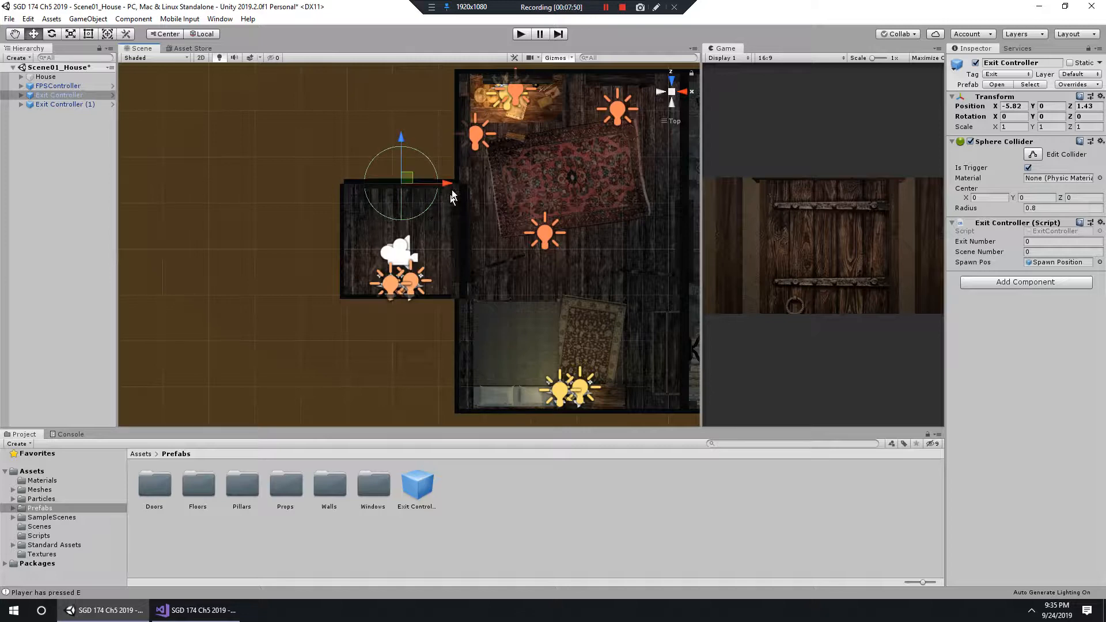
Step: Move Exit Controller (1) along X to the far outer wall of the stone-floored room, at about X 5.23
middle_click_drag(534, 207, 264, 185)
left_click(65, 105)
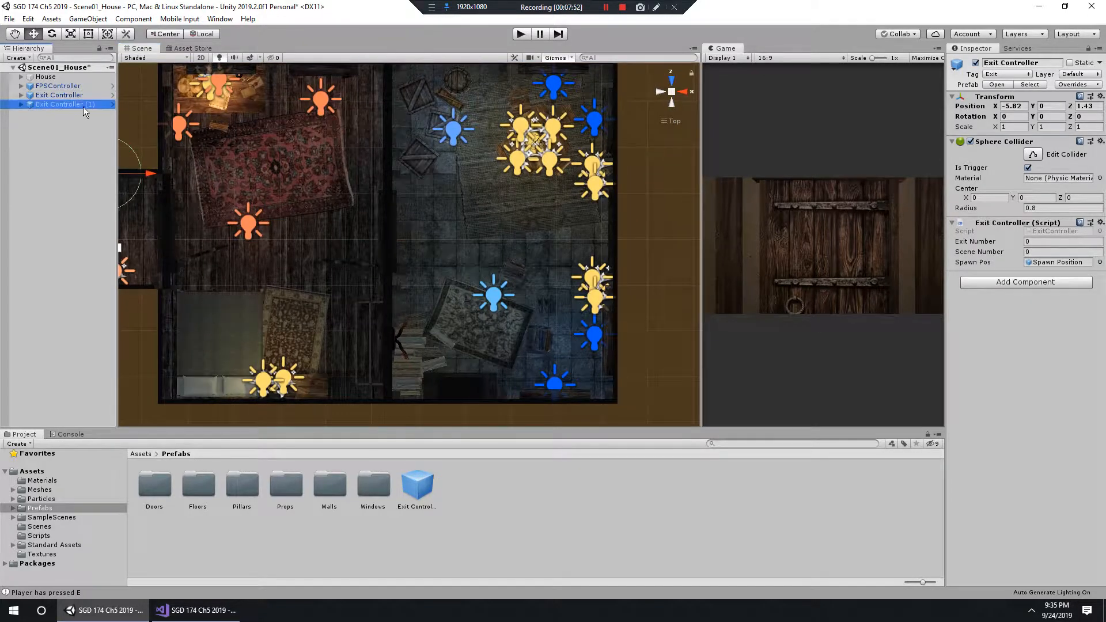
middle_click_drag(372, 234, 291, 239)
left_click_drag(337, 237, 555, 245)
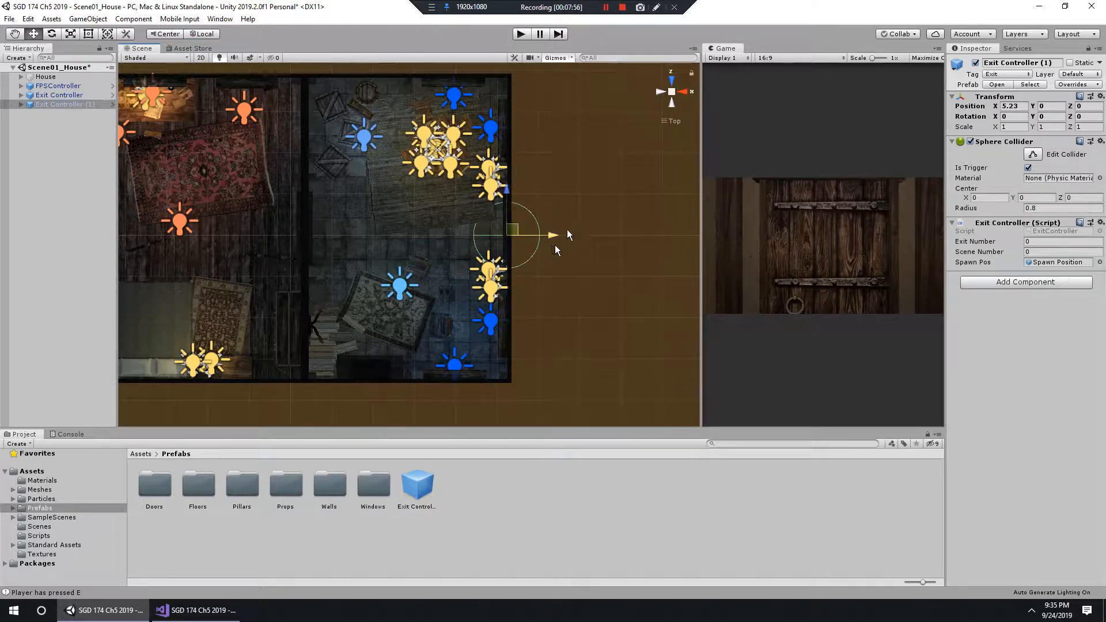
Step: Line up Exit Controller (1) with the outer door of the stone-floored room by moving it along Z to about 0.167
scroll(677, 126, "up", 2)
left_click_drag(484, 216, 611, 167, "alt")
scroll(402, 316, "up", 5)
mouse_move(334, 318)
left_mouse_down("alt")
mouse_move(398, 256)
mouse_move(317, 324)
left_mouse_up("alt")
scroll(424, 306, "down", 4)
left_click_drag(456, 304, 254, 304, "alt")
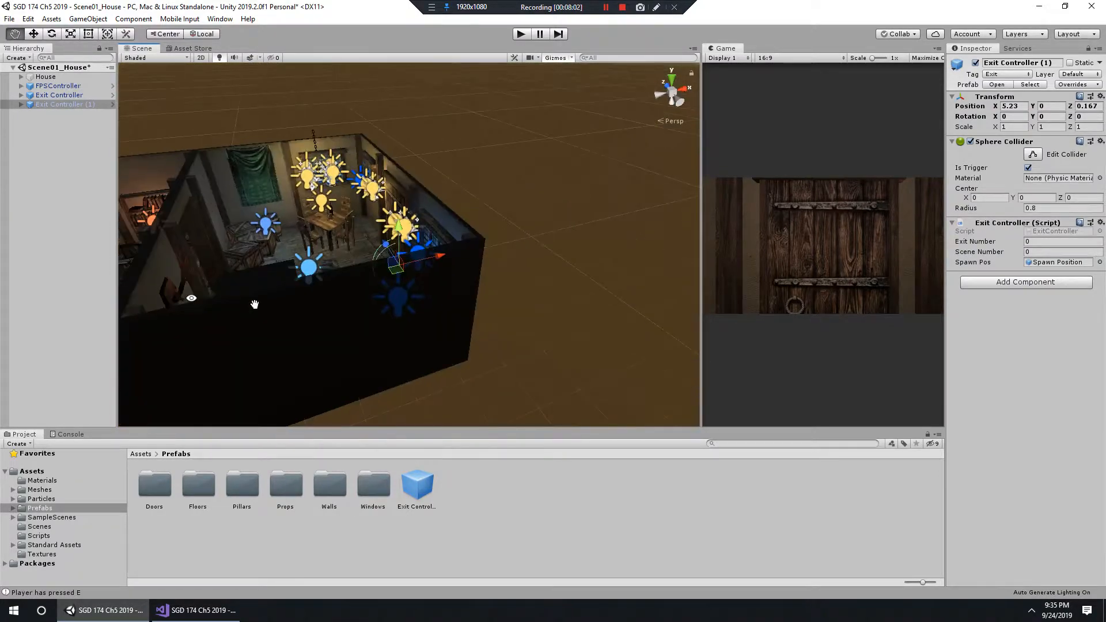
Step: Select both Exit Controllers together and raise them to a Y position of about 1.09
middle_click_drag(254, 303, 276, 292)
scroll(277, 291, "up", 3)
left_click_drag(277, 291, 430, 335, "alt")
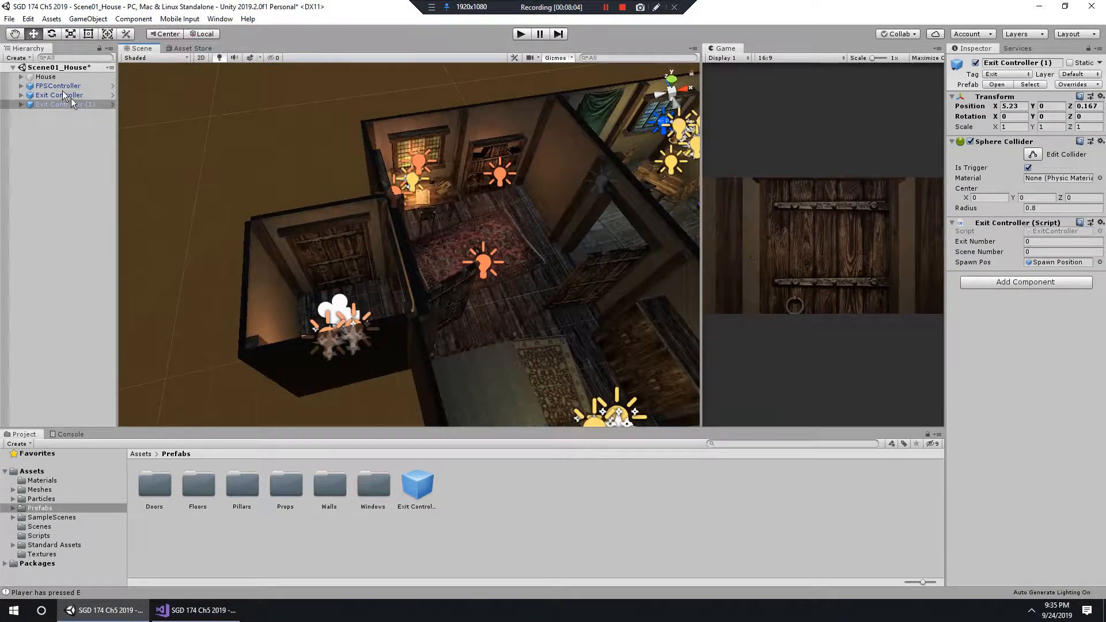
left_click(61, 94, "ctrl")
left_click_drag(384, 279, 439, 237, "alt")
middle_click_drag(440, 236, 398, 265)
scroll(398, 265, "up", 3)
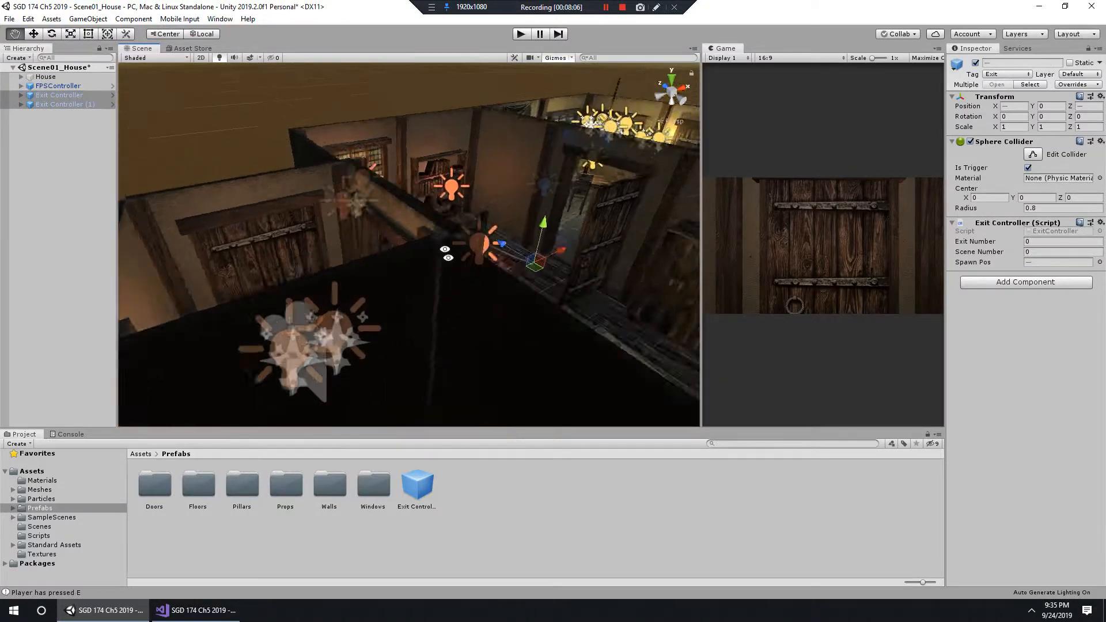
left_click_drag(398, 265, 521, 260, "alt")
left_click_drag(502, 193, 507, 163)
left_click_drag(561, 208, 363, 271, "alt")
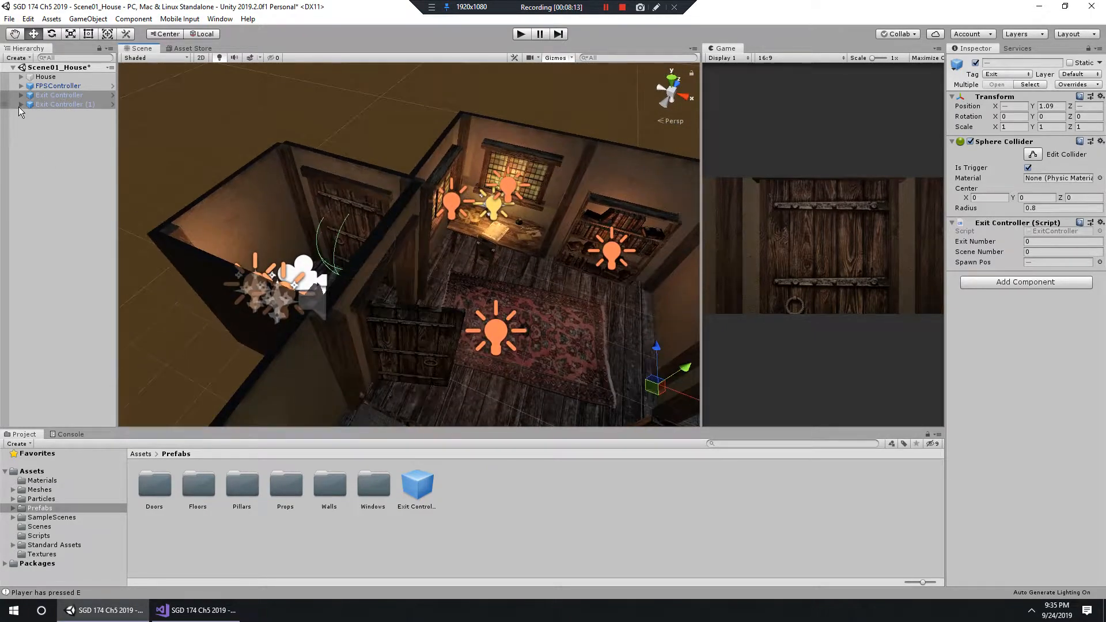
Step: Expand both Exit Controllers, select the first one's Spawn Position, and toggle the handle rotation to Global and back to Local
left_click(21, 104)
left_click(21, 95)
left_click(64, 106)
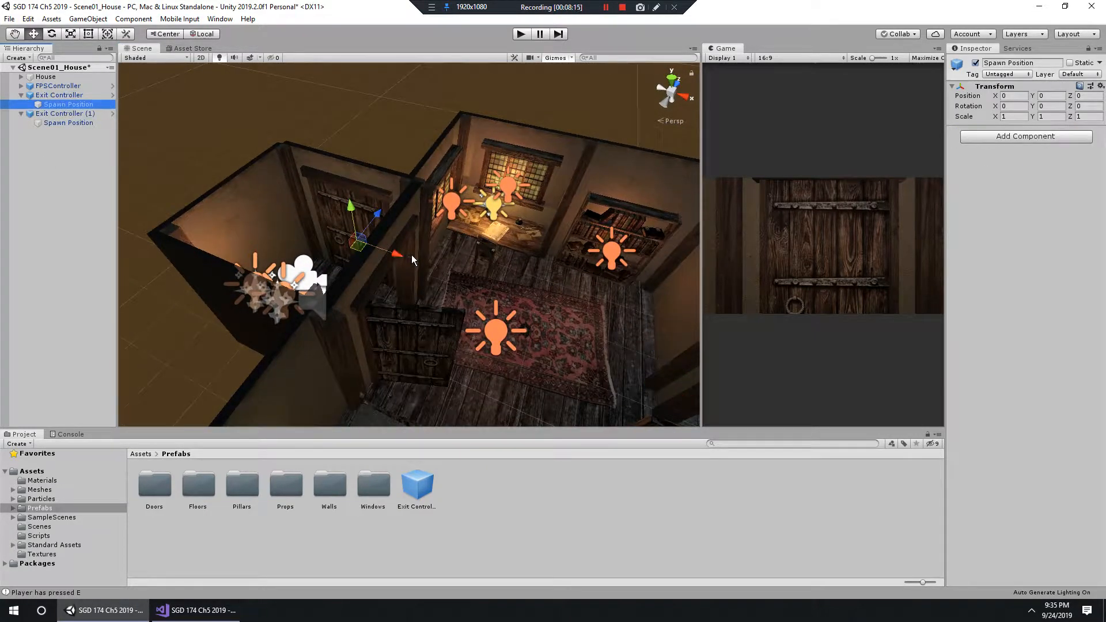
left_click(78, 145)
double_click(72, 107)
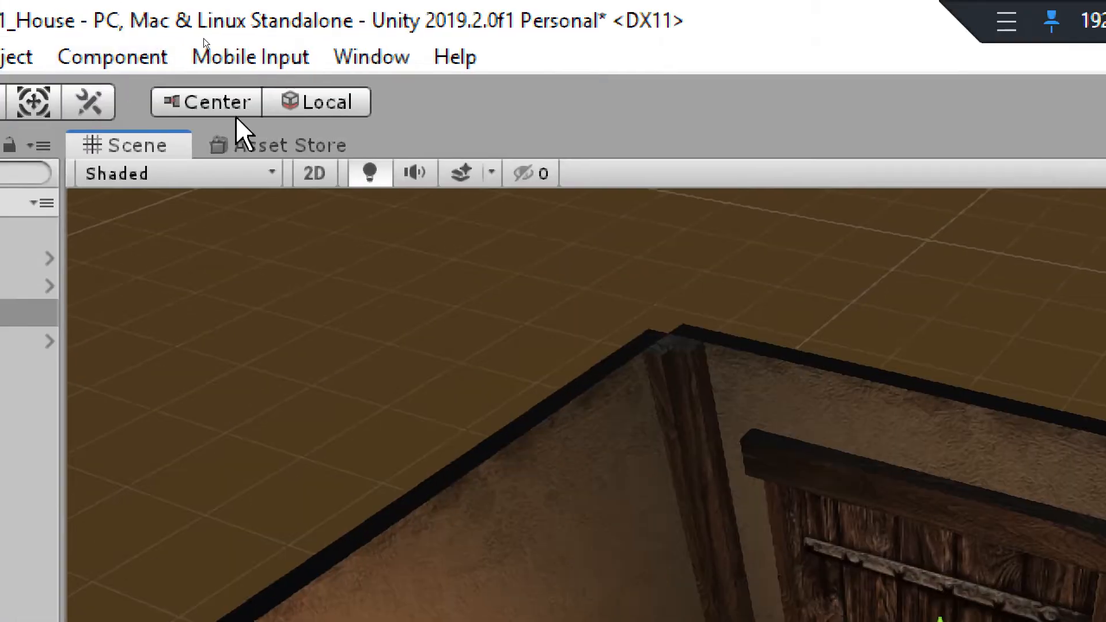
left_click(329, 107)
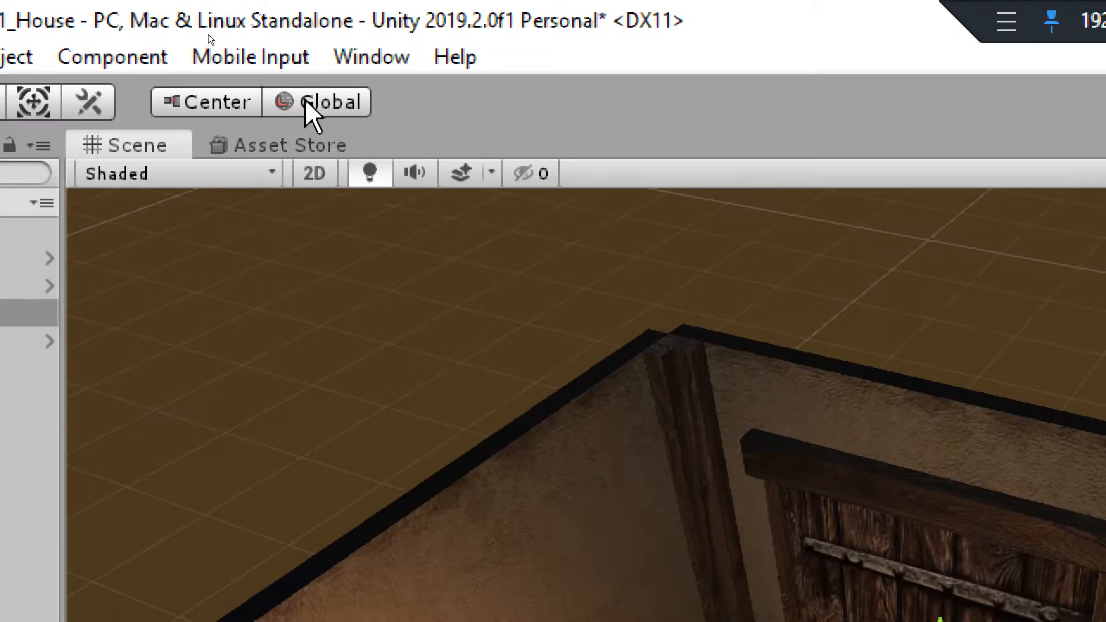
left_click(335, 103)
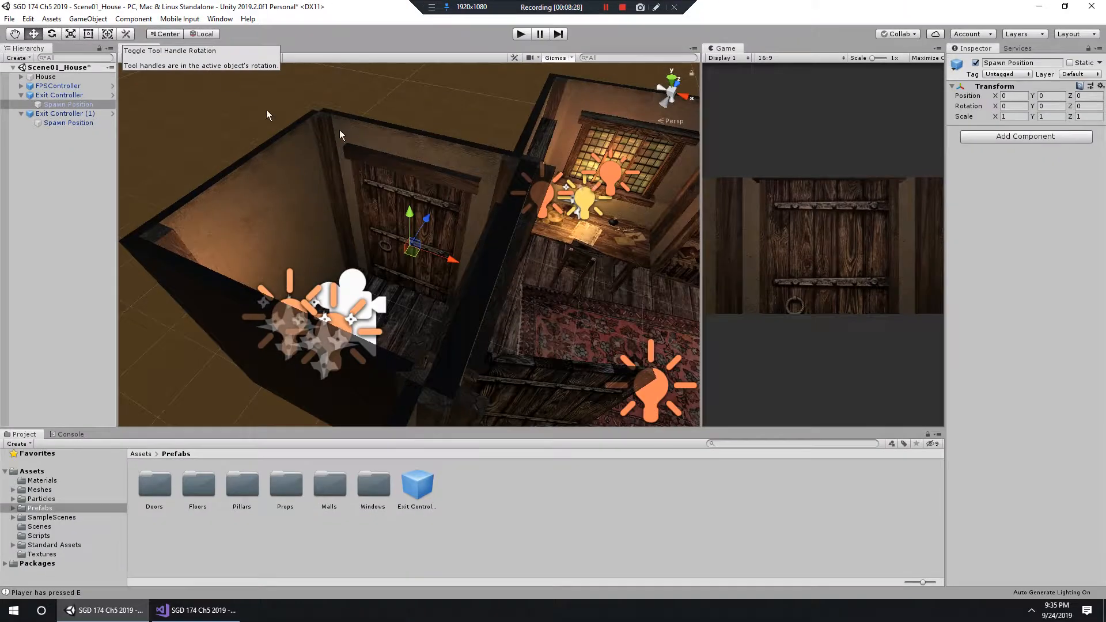
Step: Move the first Exit Controller's Spawn Position away from the door into the side room, to a local Z of about -1.119
left_click_drag(433, 225, 413, 268)
left_click_drag(412, 269, 557, 274, "alt")
right_click_drag(403, 252, 448, 246, "alt")
mouse_move(467, 243)
left_mouse_down()
mouse_move(447, 243)
mouse_move(501, 254)
mouse_move(251, 178)
mouse_move(449, 163)
mouse_move(486, 316)
mouse_move(452, 188)
mouse_move(451, 204)
mouse_move(345, 244)
mouse_move(437, 240)
mouse_move(647, 317)
mouse_move(511, 254)
mouse_move(434, 247)
mouse_move(469, 247)
left_mouse_up()
right_click_drag(469, 248, 557, 262, "alt")
left_click_drag(557, 263, 548, 250, "alt")
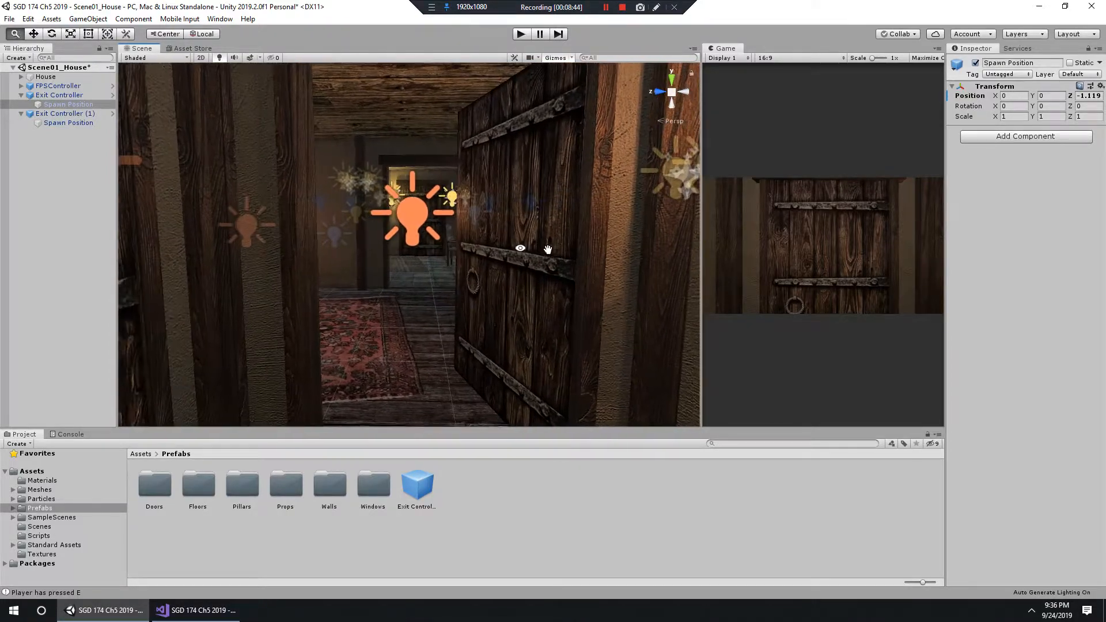
right_click_drag(548, 249, 518, 249, "alt")
left_click_drag(519, 248, 131, 179, "alt")
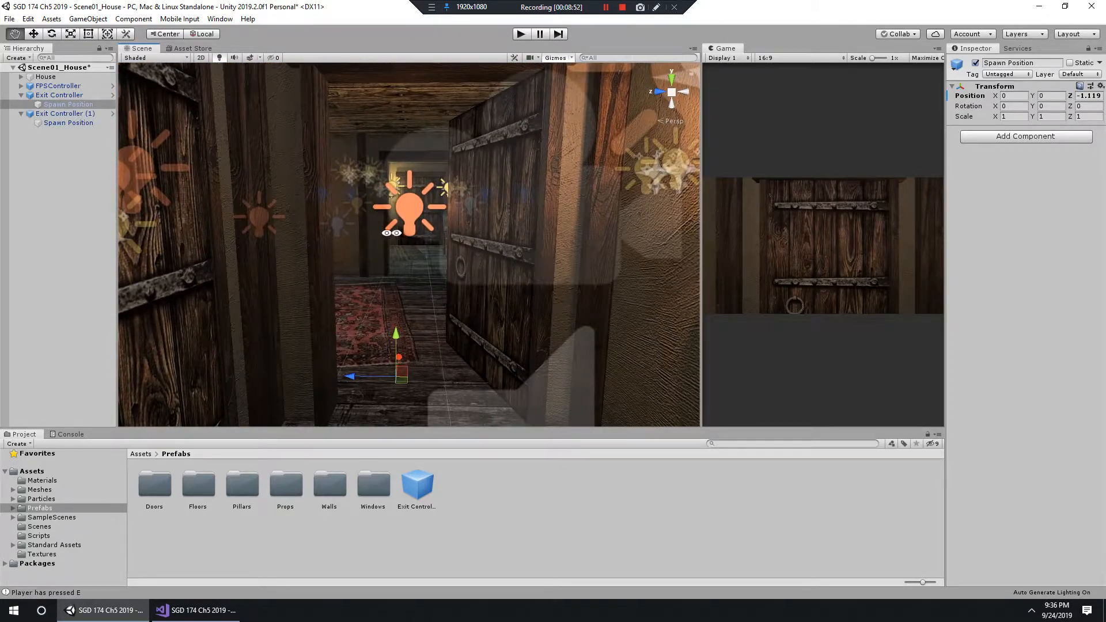
Step: Rotate the first Spawn Position to about 88.87 degrees on Y, facing the inner doorway, and shift it to about X 0.002, Z -1.2
left_click_drag(392, 234, 278, 326, "alt")
key("e")
key("w")
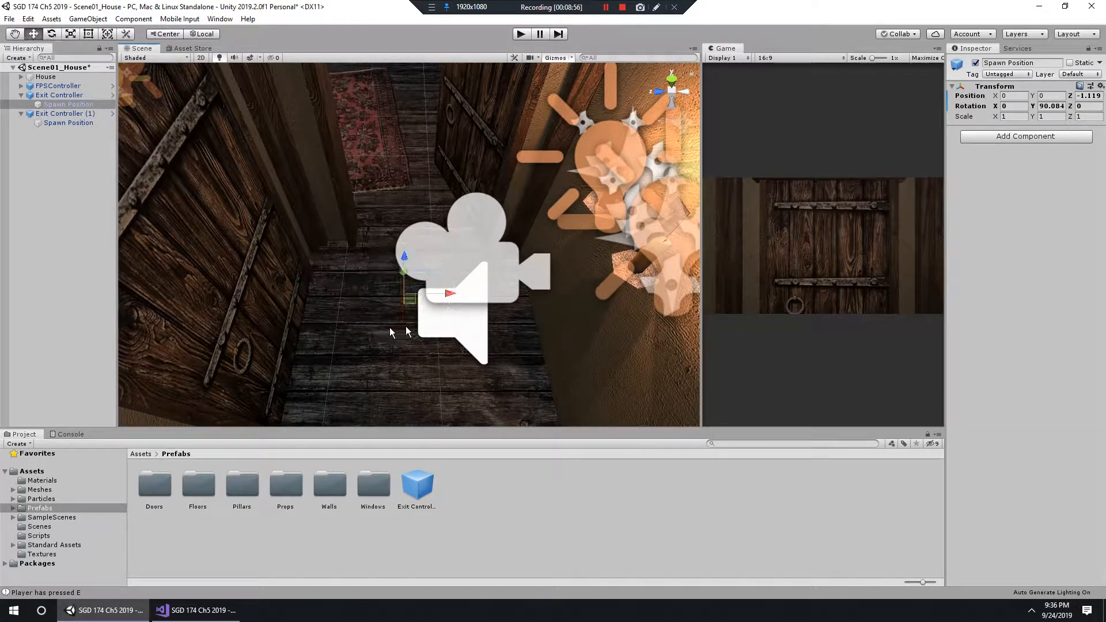
left_click_drag(371, 330, 645, 248, "alt")
left_click_drag(467, 289, 271, 286, "alt")
key("e")
left_click_drag(431, 373, 453, 252)
key("w")
left_click_drag(439, 356, 462, 359)
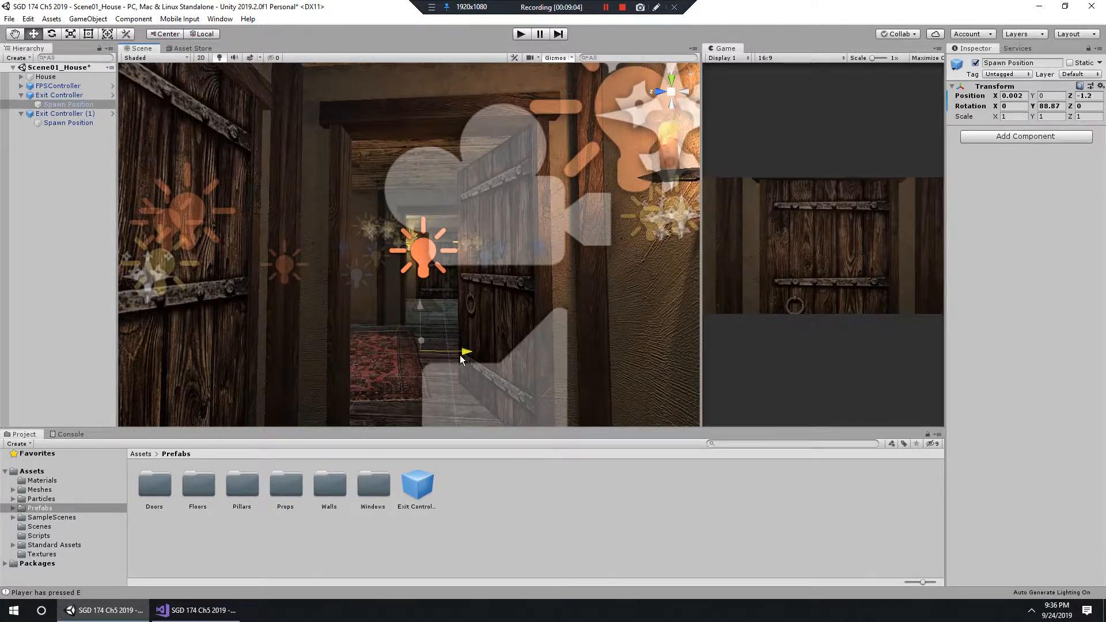
Step: Move the Spawn Position of Exit Controller (1) inside the stone-floored room, to a local X of about -1.158
scroll(331, 213, "down", 4, "alt")
left_click_drag(331, 212, 367, 336, "alt")
scroll(296, 173, "down", 3, "alt")
left_click_drag(490, 173, 274, 254, "alt")
left_click(70, 124)
key("f")
scroll(492, 245, "up", 10)
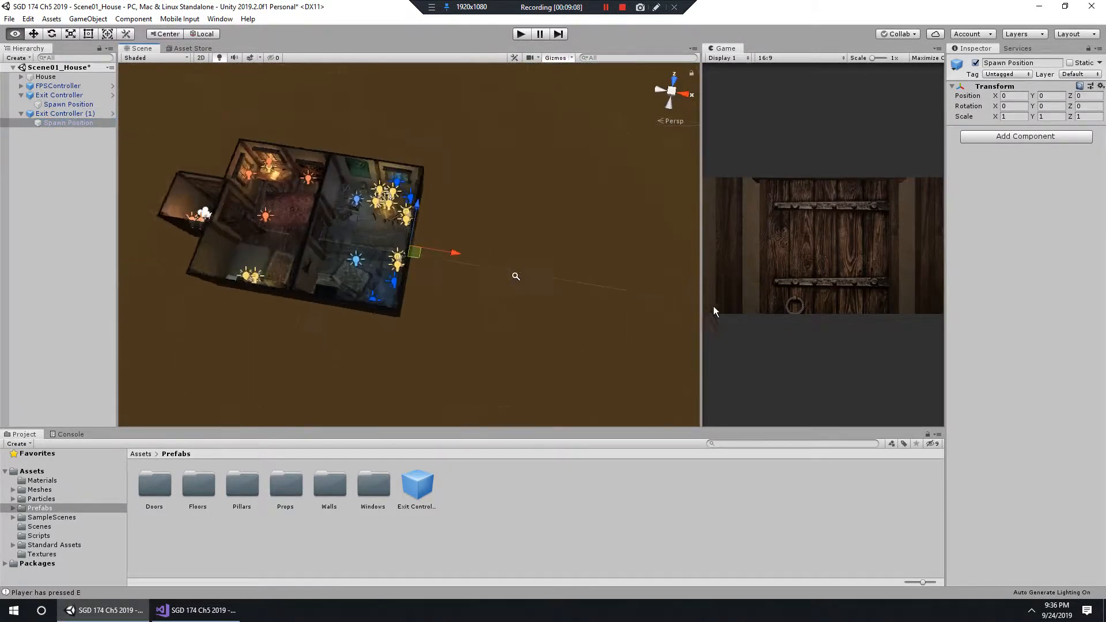
left_click_drag(500, 246, 439, 255)
Step: Rotate the Spawn Position of Exit Controller (1) to about -89.76 degrees on Y so it faces the inner doorway
key("e")
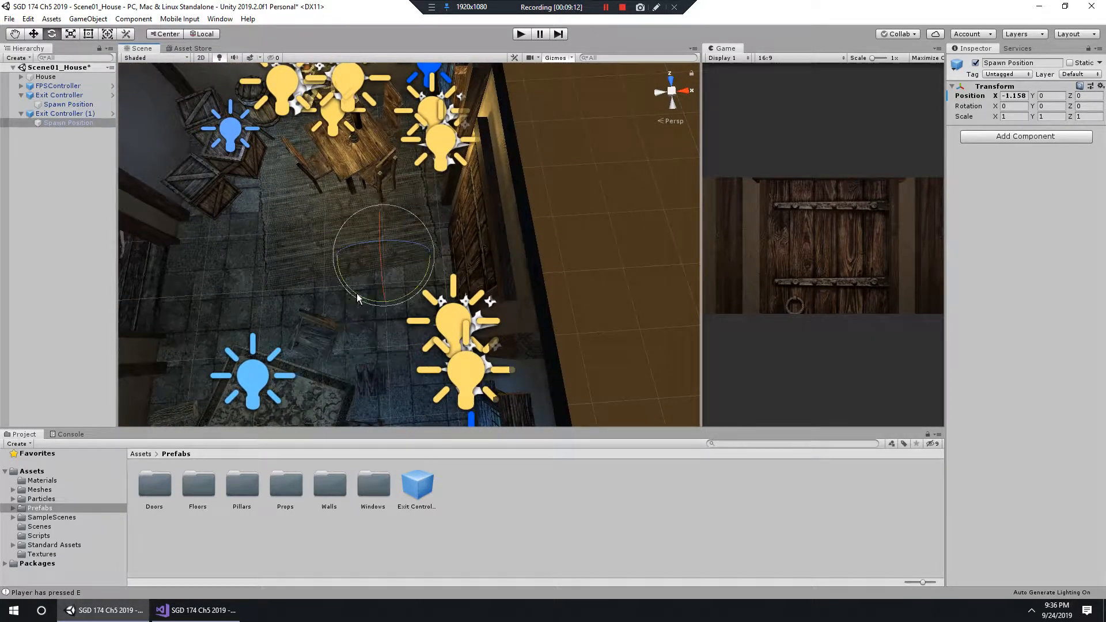
left_click_drag(357, 292, 538, 251)
left_click_drag(575, 195, 603, 172)
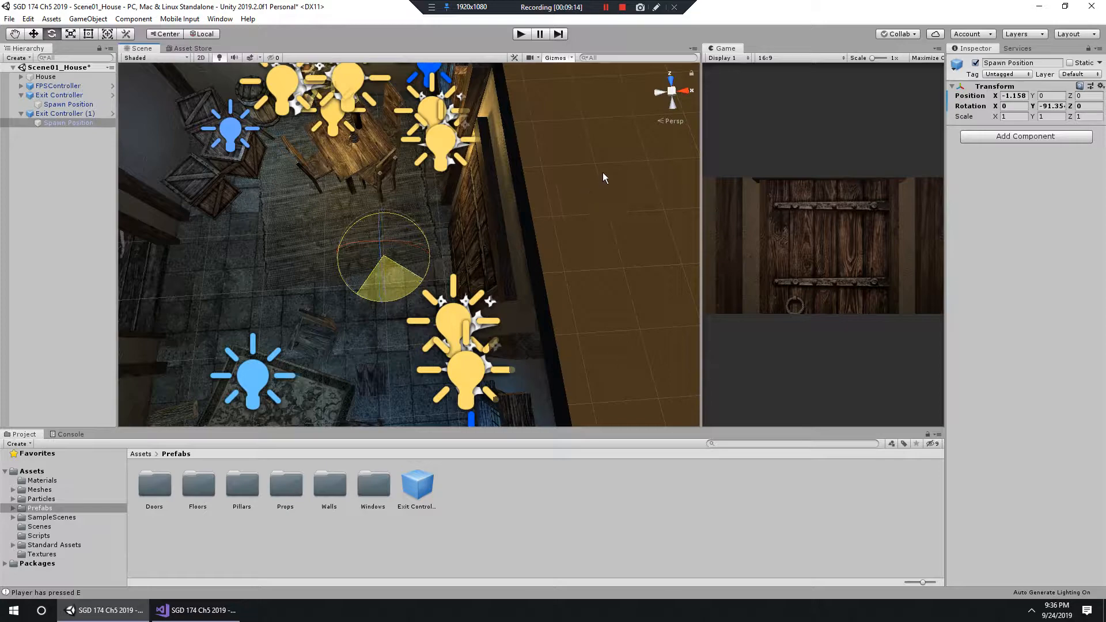
key("w")
left_click_drag(484, 264, 472, 230, "alt")
key("e")
key("w")
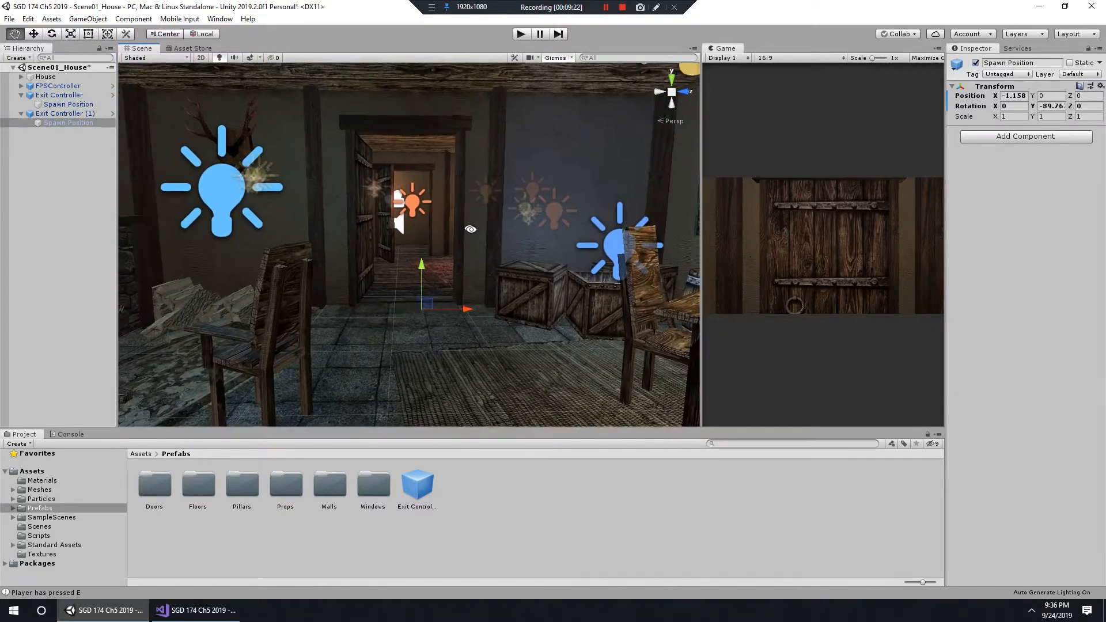
right_click_drag(472, 230, 453, 200, "alt")
left_click_drag(391, 201, 449, 195, "alt")
right_click_drag(450, 196, 269, 225, "alt")
left_click_drag(269, 225, 306, 205, "alt")
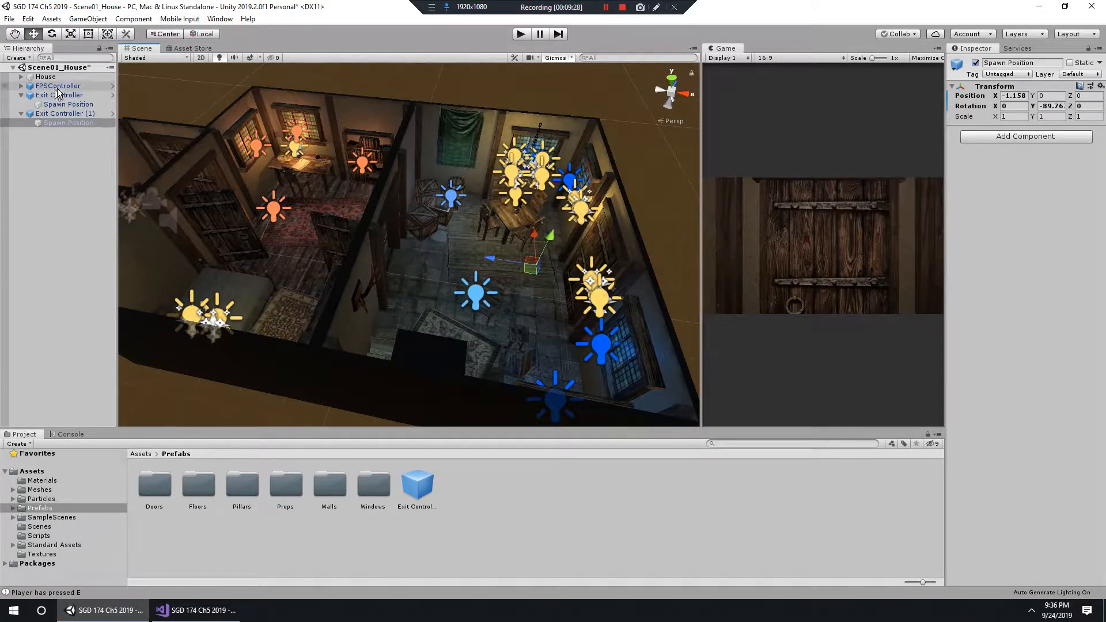
Step: Collapse both Exit Controllers in the hierarchy and set the Exit Number of the first one, at the side room's door, to 1
left_click(21, 114)
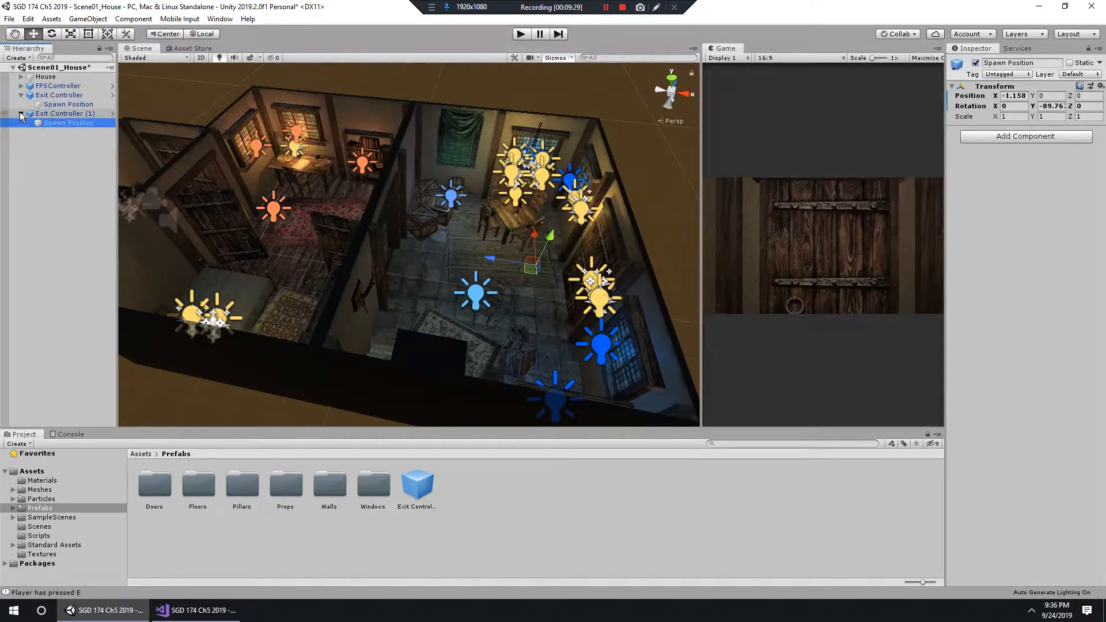
left_click(57, 96)
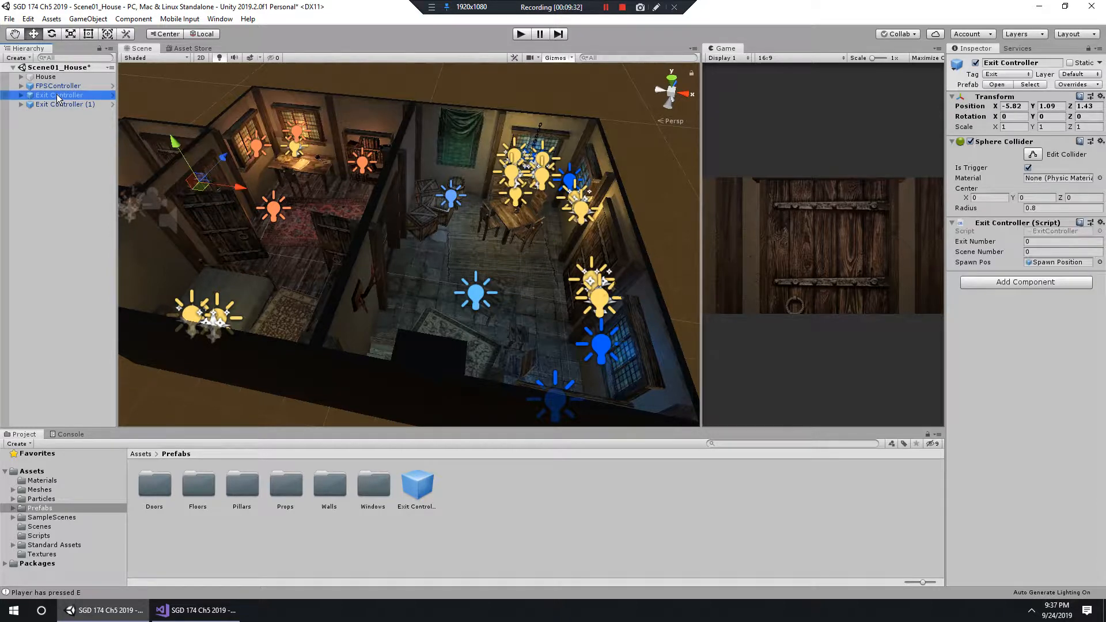
key("f")
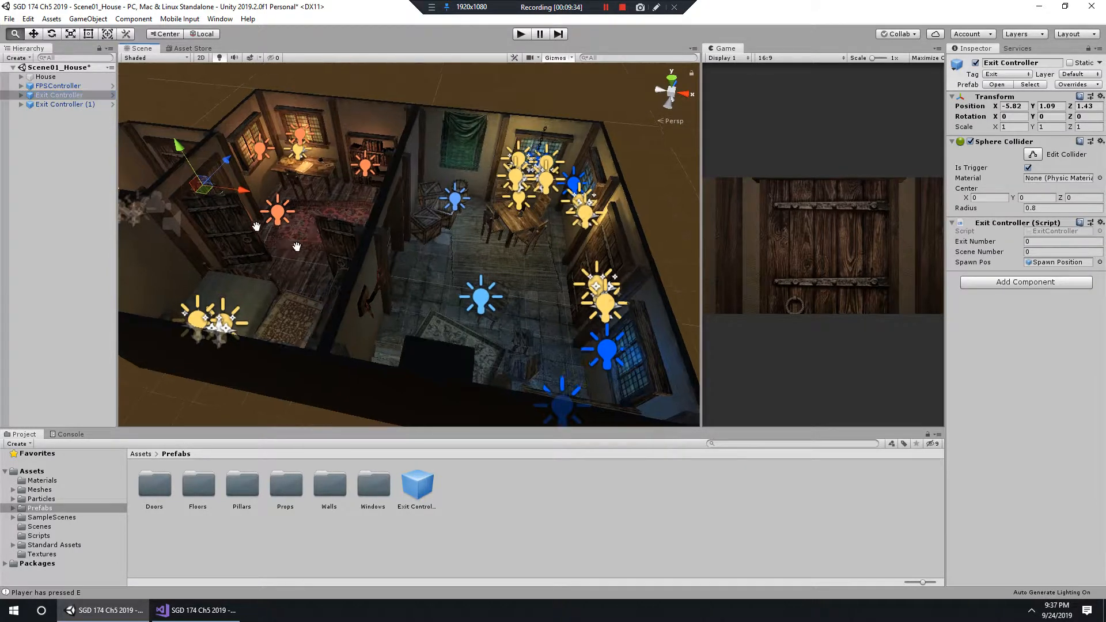
right_click_drag(440, 260, 593, 301, "alt")
left_click_drag(593, 301, 444, 237, "alt")
right_click_drag(444, 237, 751, 334, "alt")
left_click_drag(490, 259, 519, 285, "alt")
right_click_drag(518, 285, 508, 237, "alt")
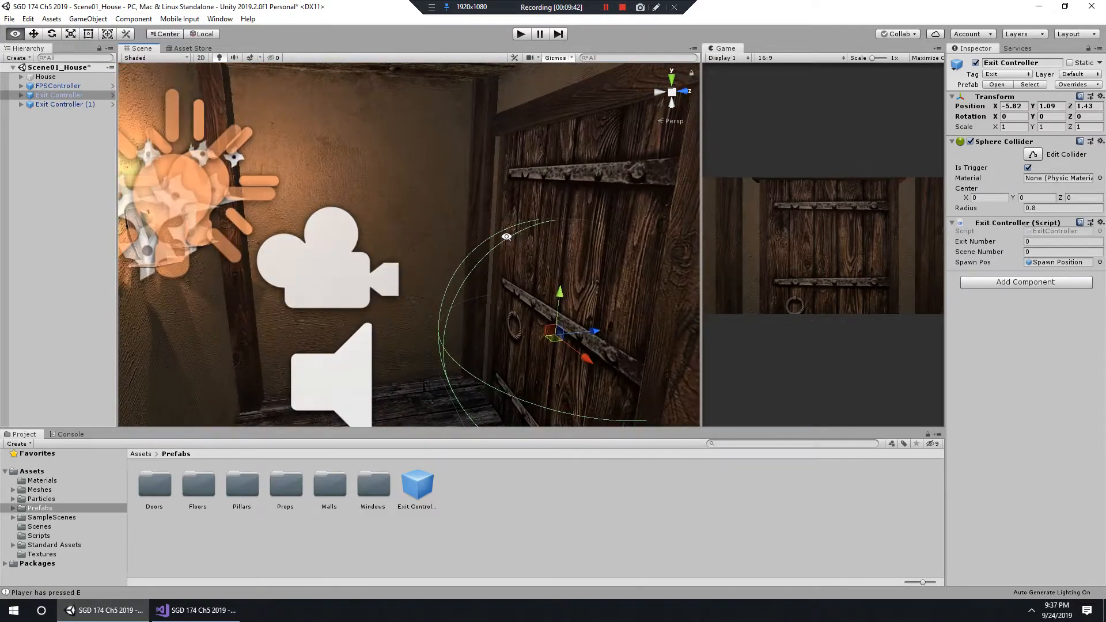
left_click_drag(508, 236, 459, 243, "alt")
middle_click_drag(450, 230, 465, 267)
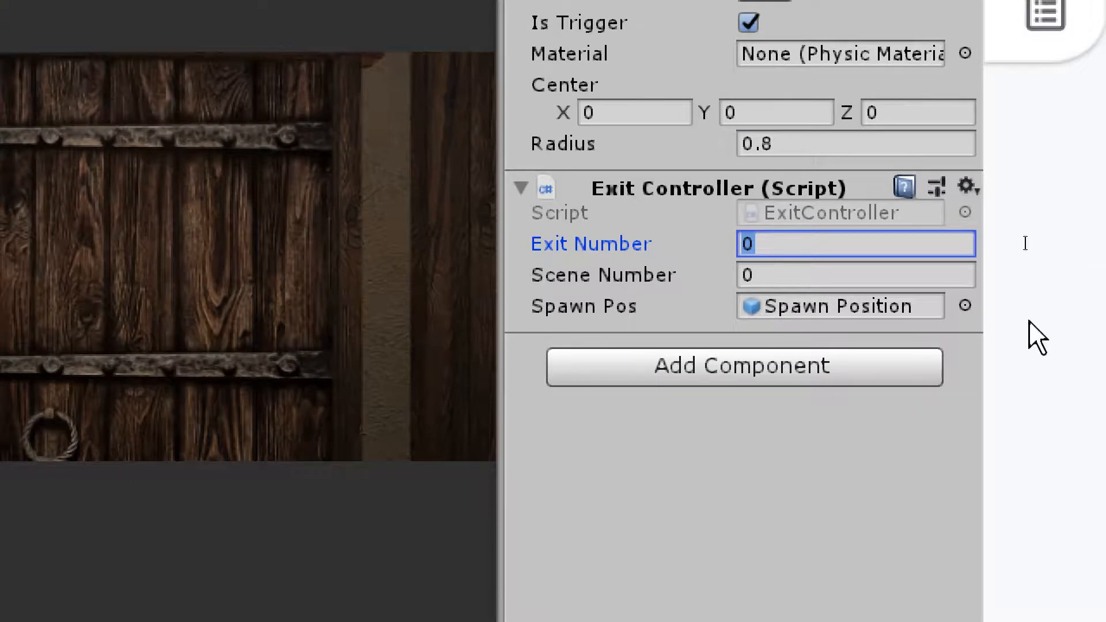
type("1")
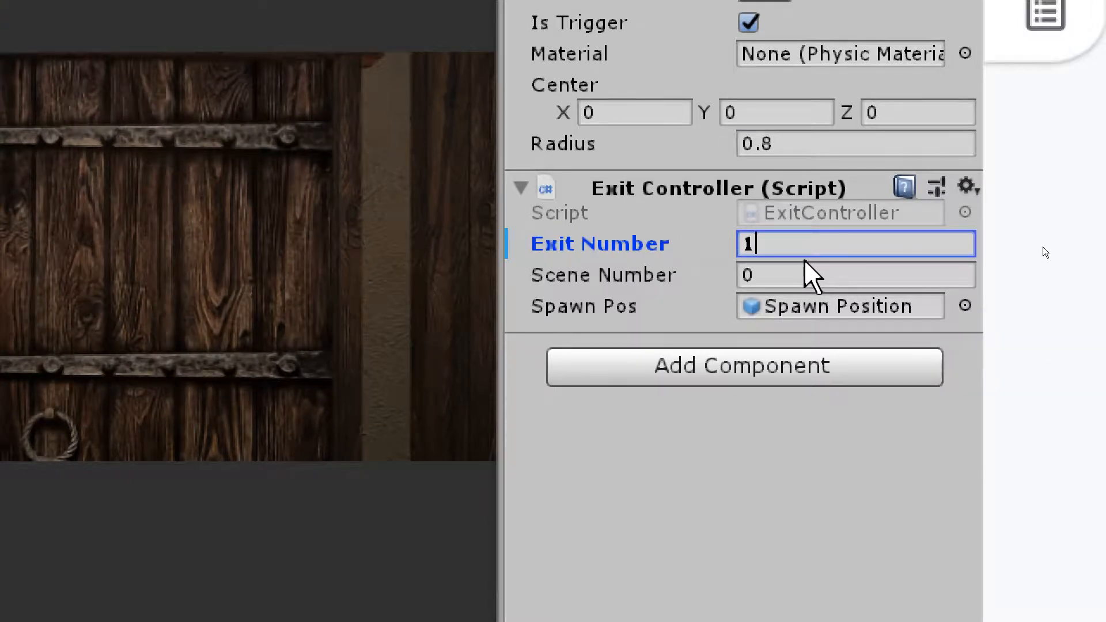
double_click(774, 236)
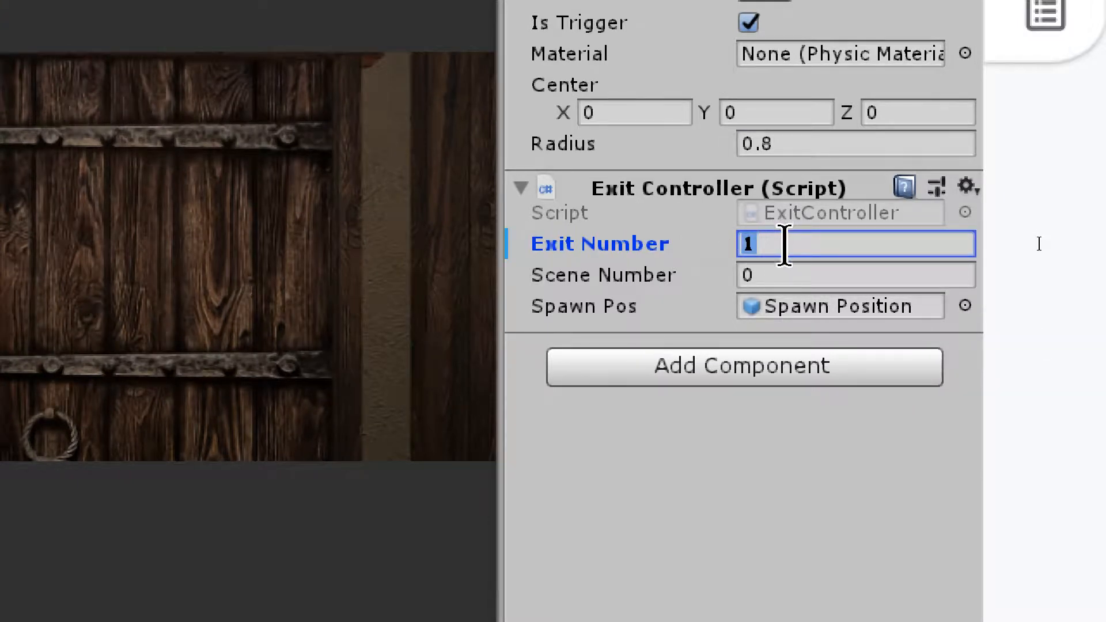
left_click(780, 271)
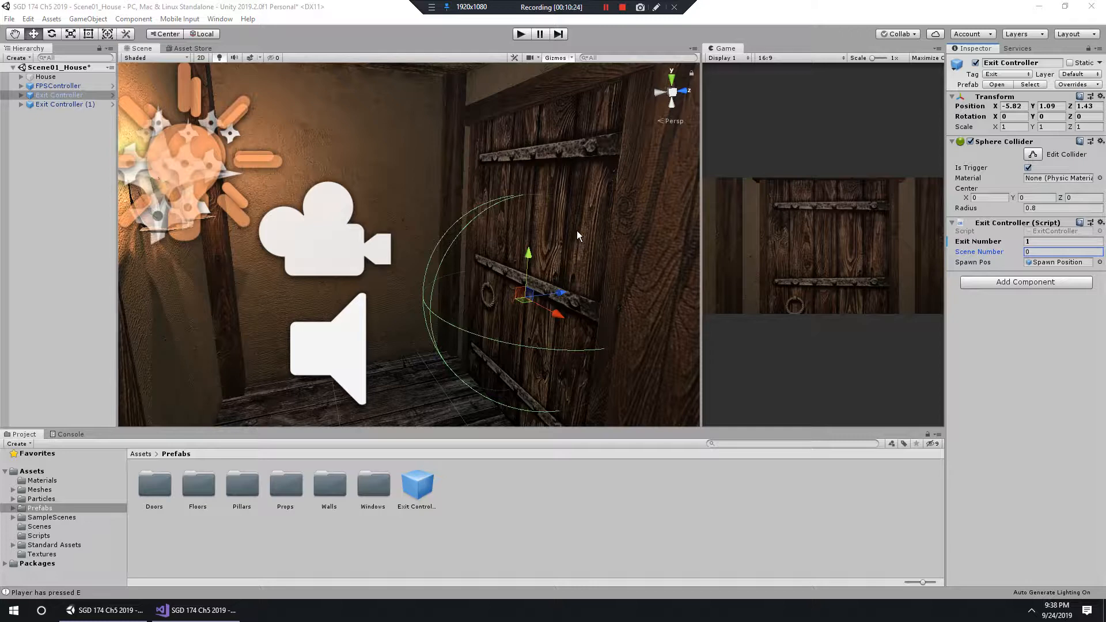
Step: Save the house scene and open Scene02_Shop from the Scenes folder
scroll(577, 231, "down", 10)
right_click_drag(538, 195, 394, 215)
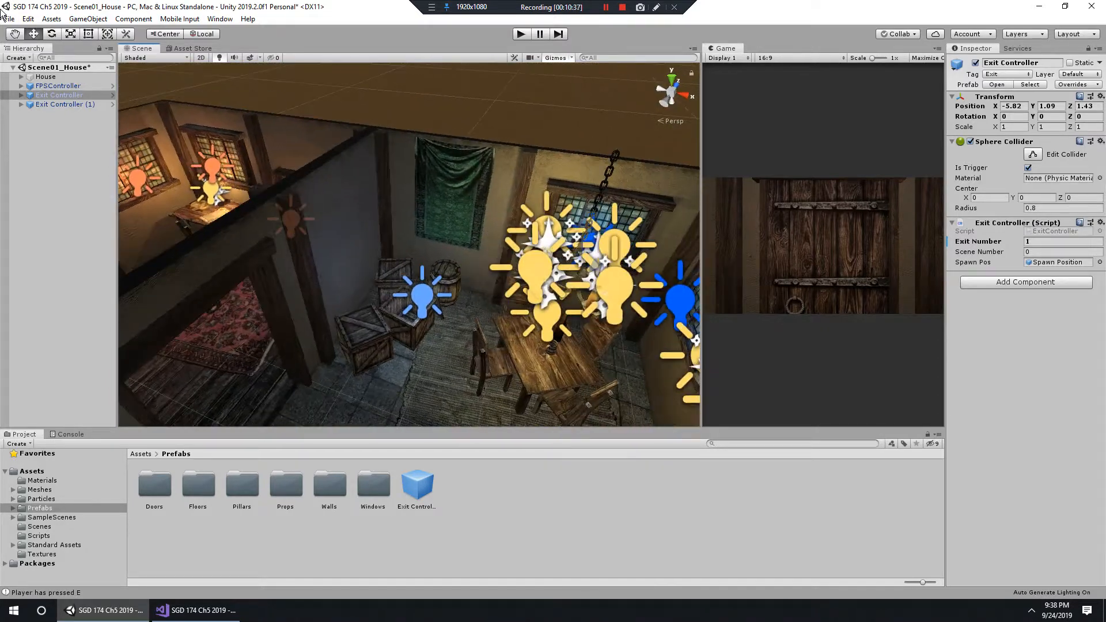
left_click(9, 18)
left_click(38, 63)
left_click(36, 536)
left_click(53, 527)
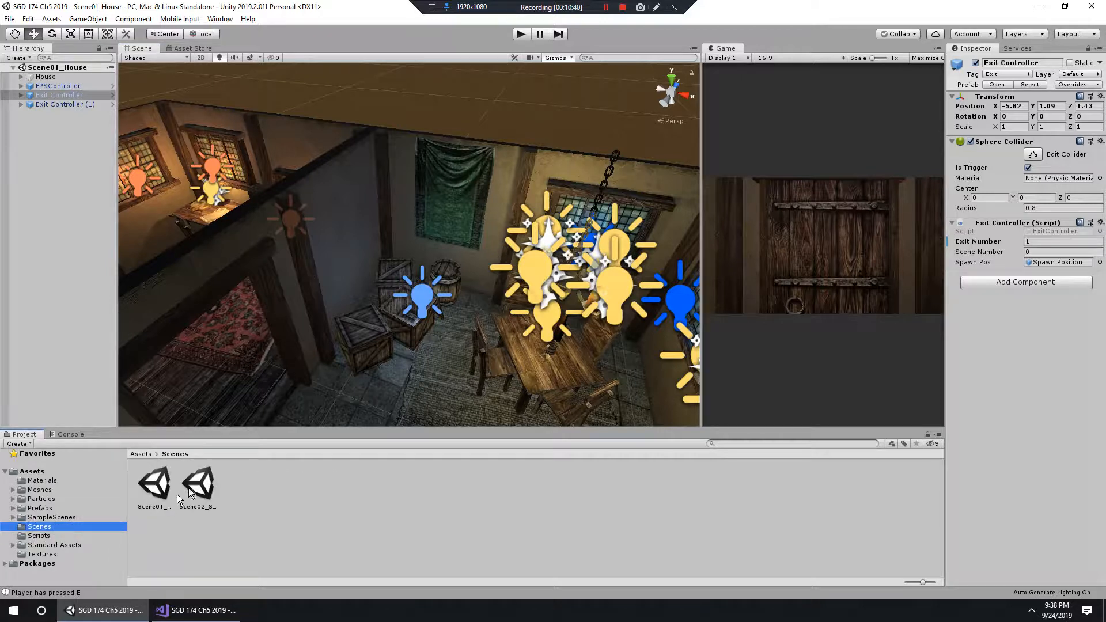
double_click(202, 487)
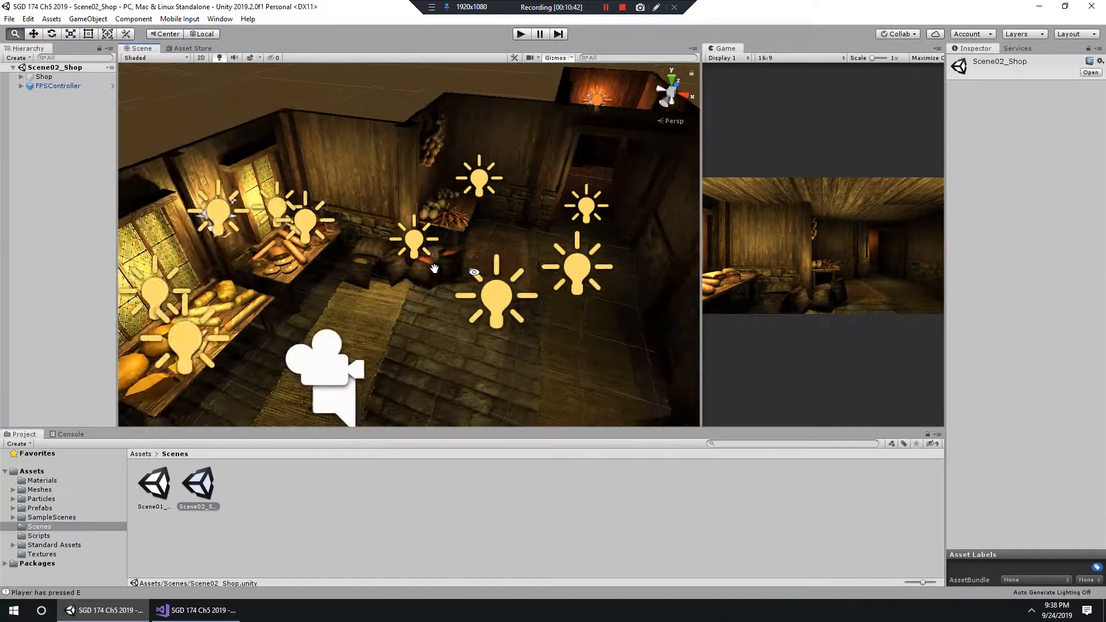
Step: Add two instances of the Exit Controller prefab to the shop scene and focus on the first one
left_click(38, 510)
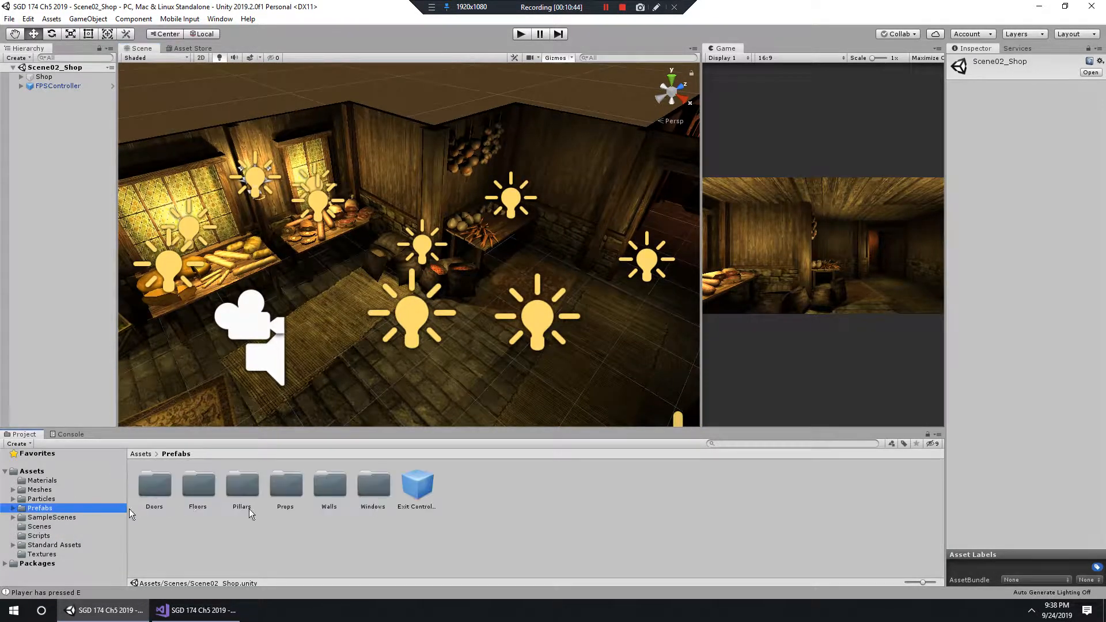
left_click_drag(419, 488, 72, 193)
double_click(75, 98)
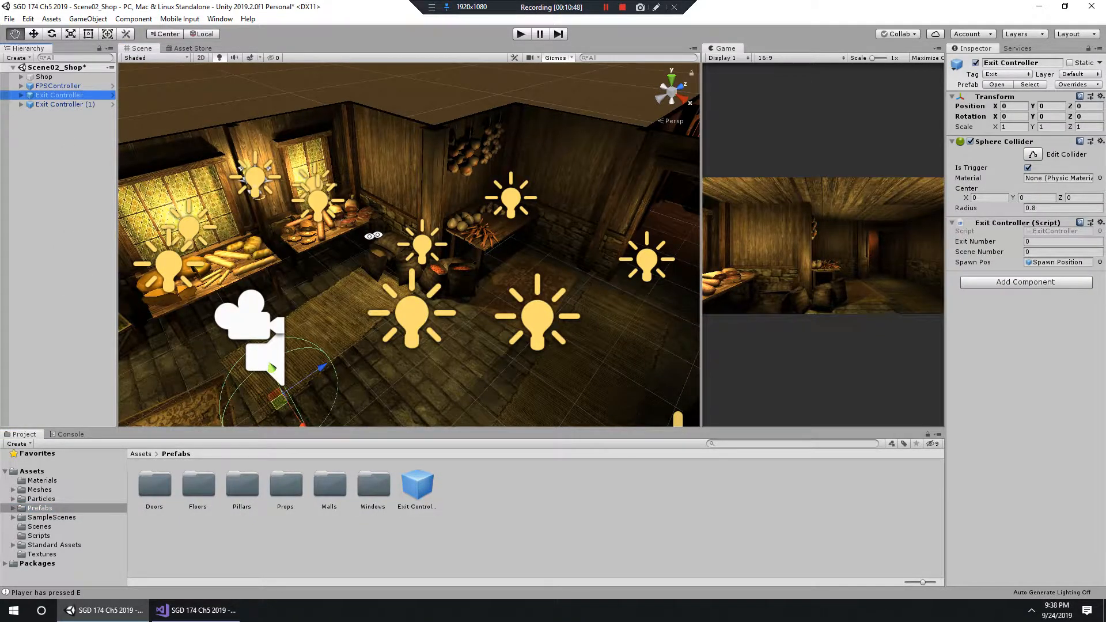
Step: Move the first Exit Controller to the door in the orange-lit end of the shop's corridor, at about X 1.63, Z 10.35
left_click_drag(358, 267, 539, 276)
middle_click_drag(539, 275, 357, 240)
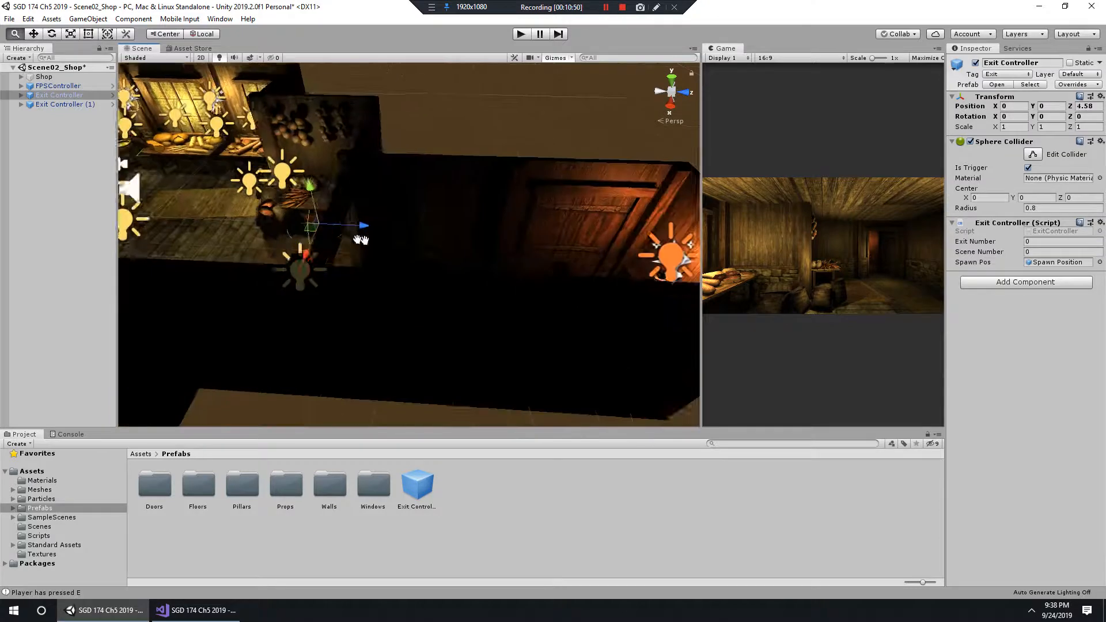
left_click_drag(358, 240, 591, 291, "alt")
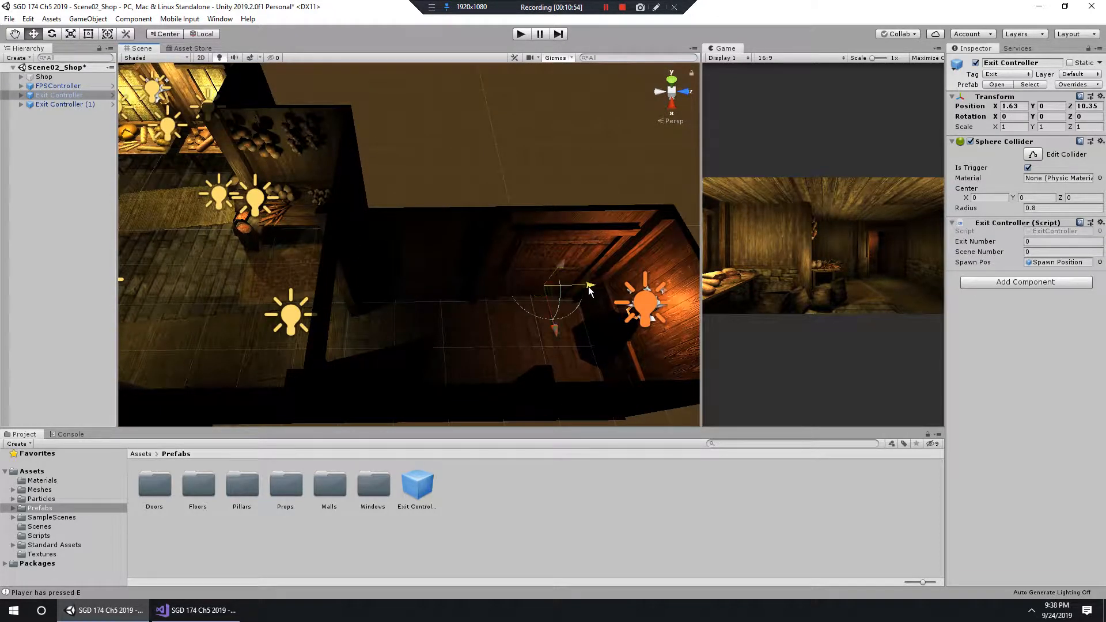
Step: Move Exit Controller (1) to the door in the dark room with the pale blue light, at about X 10.773, Z -3.644
scroll(589, 291, "down", 7)
middle_click_drag(334, 256, 588, 262)
left_click(81, 106)
left_click_drag(518, 248, 371, 280, "alt")
middle_click_drag(371, 281, 443, 128)
left_click_drag(592, 248, 408, 184)
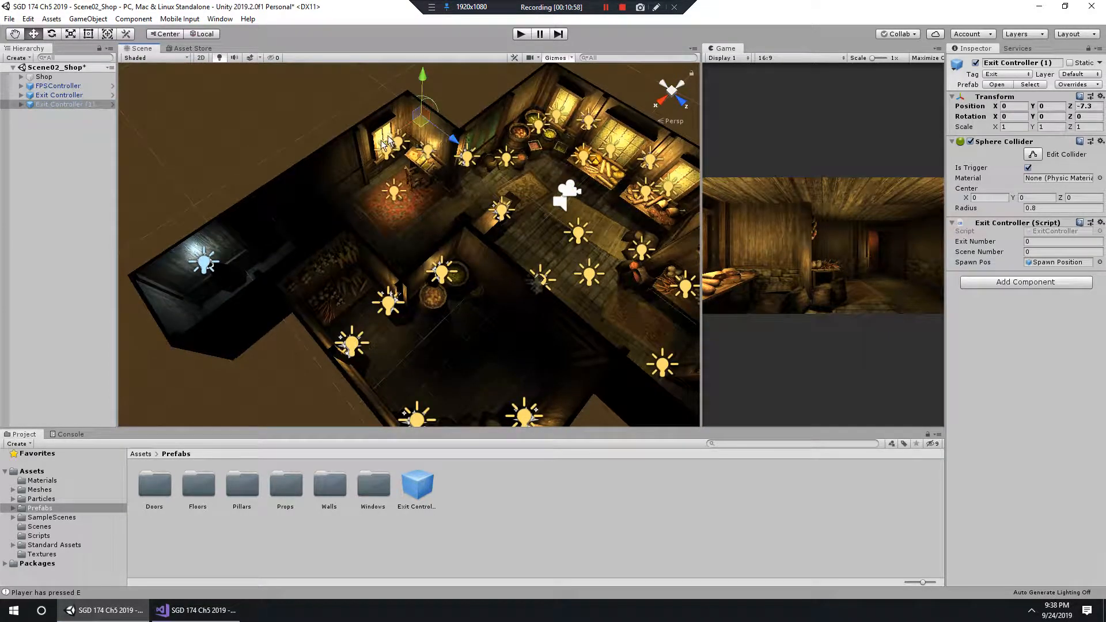
left_click_drag(386, 142, 219, 254)
key("f")
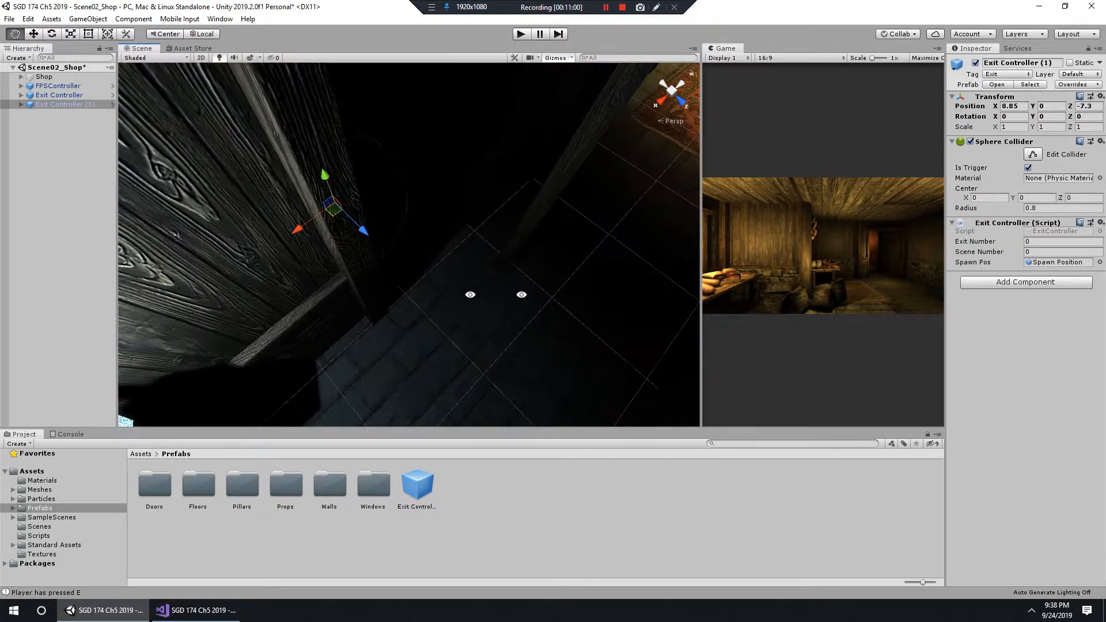
left_click_drag(521, 295, 398, 256, "alt")
left_click_drag(308, 279, 582, 344)
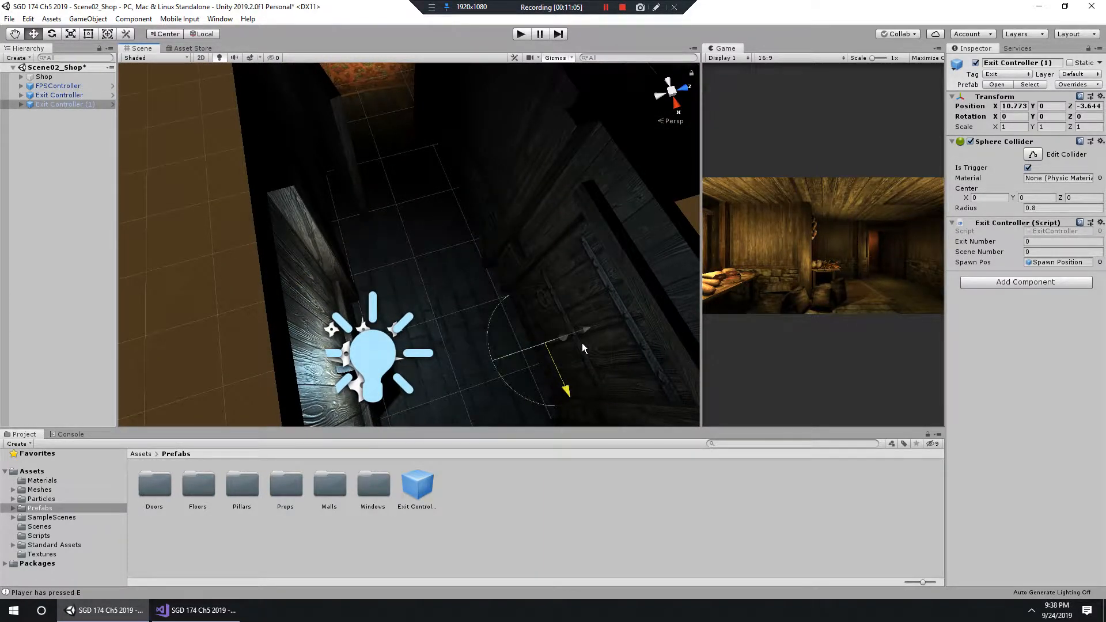
Step: Adjust Exit Controller (1) at the dark room's door in top view to about X 10.668, Z -3.867
left_click_drag(687, 107, 598, 115, "alt")
left_click(682, 127)
left_click(678, 124)
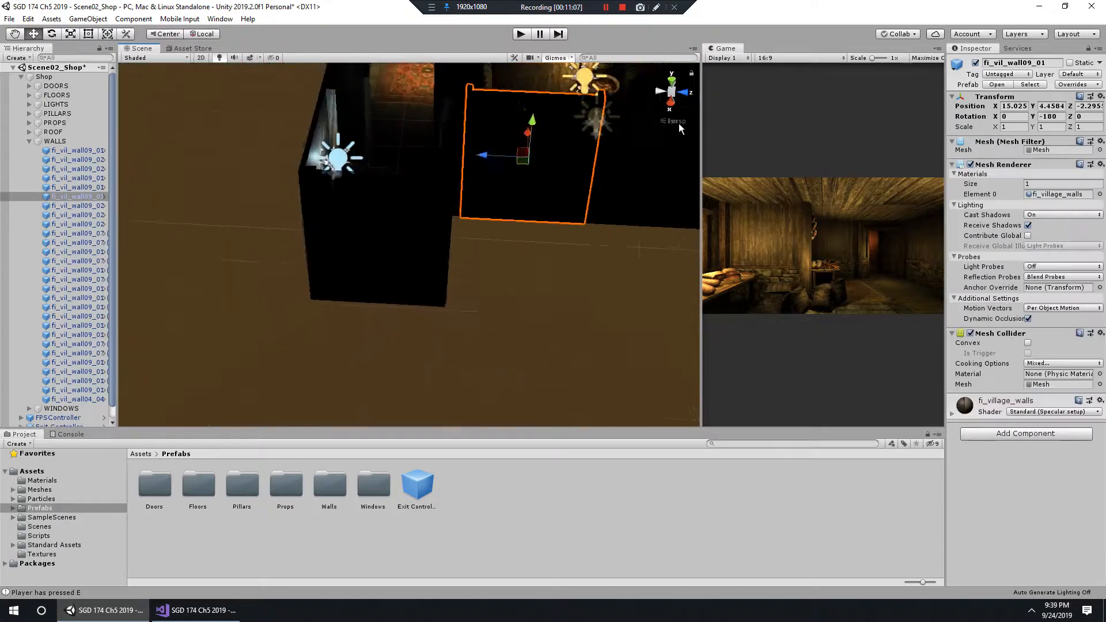
left_click(672, 80)
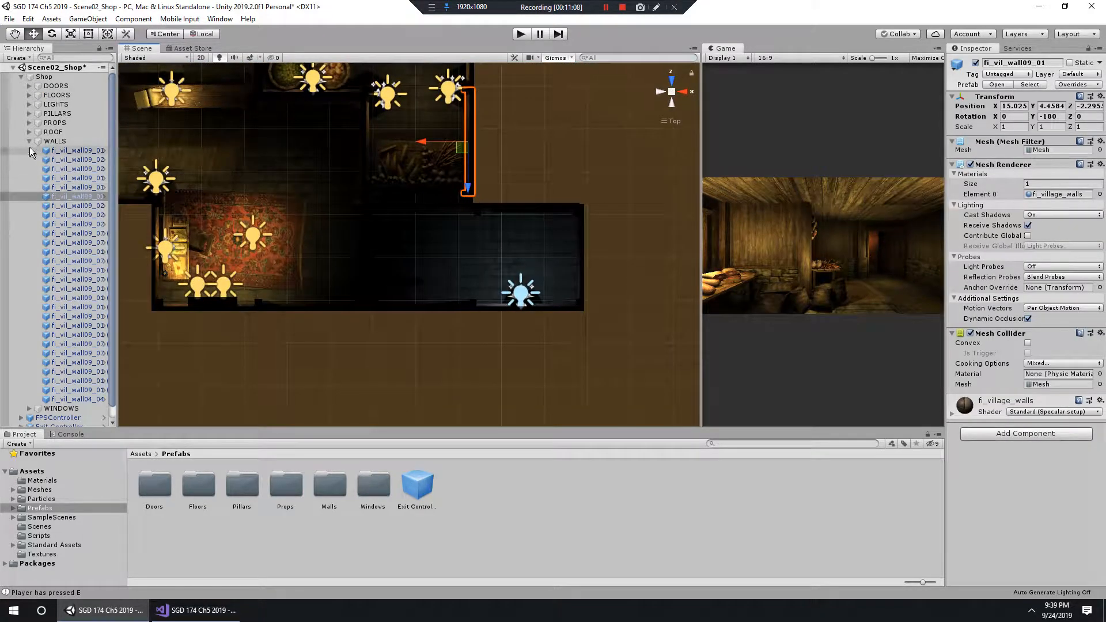
left_click(29, 141)
left_click(60, 179)
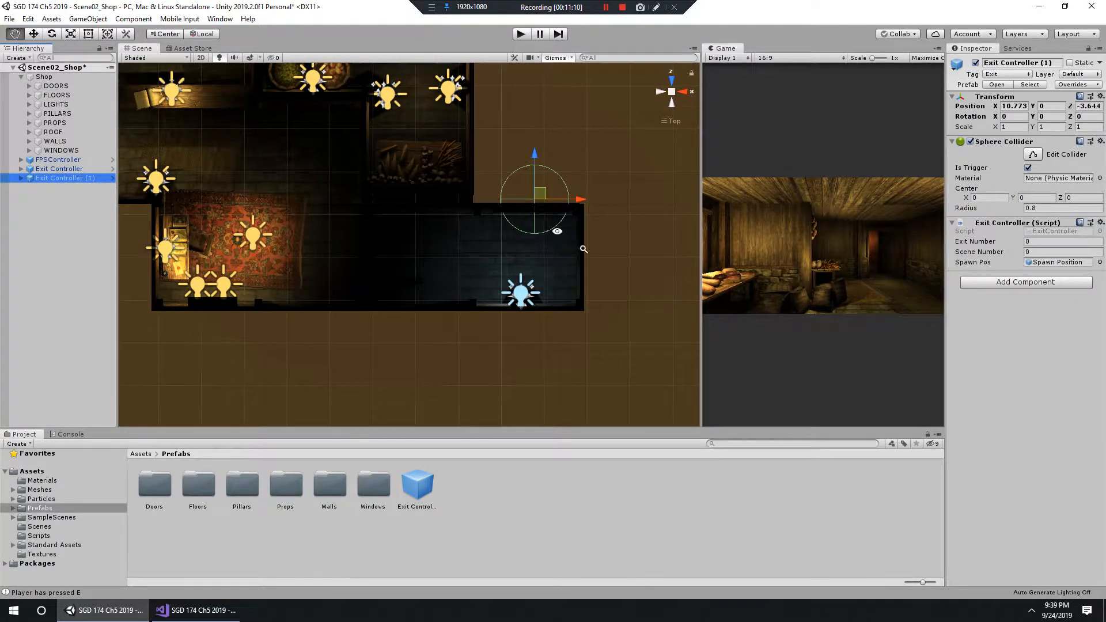
scroll(583, 249, "up", 5)
key("w")
left_click_drag(435, 146, 435, 166)
left_click_drag(477, 213, 467, 215)
scroll(466, 216, "down", 3)
Step: Reposition the first Exit Controller at the door in the orange-lit corridor end, to about X 1.892, Z 9.933
middle_click_drag(464, 218, 672, 411)
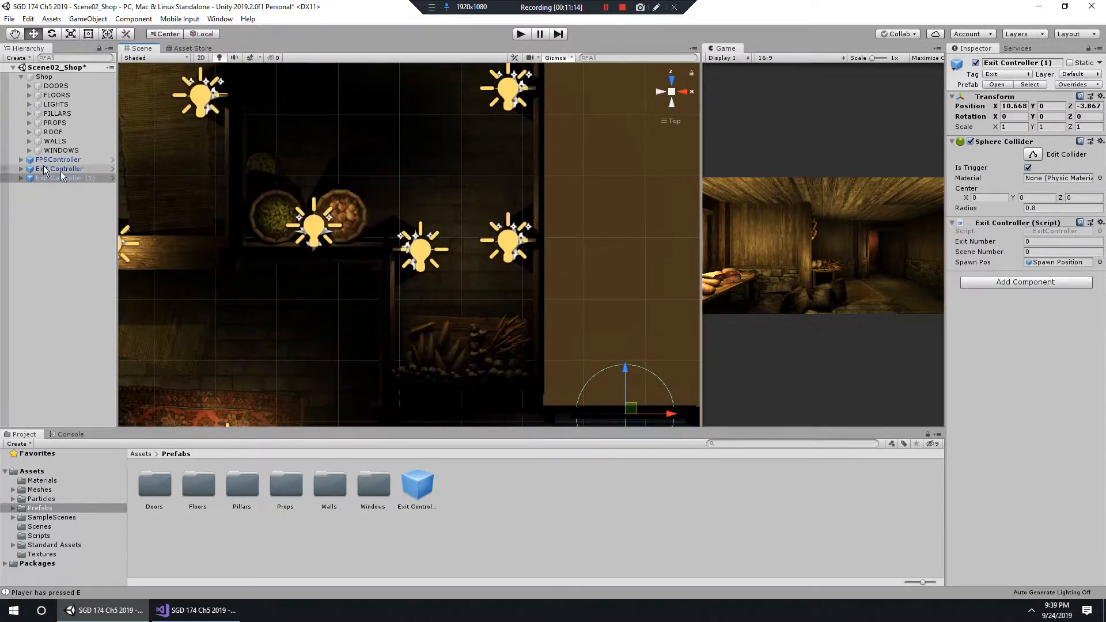
left_click(44, 168)
middle_click_drag(252, 84, 536, 386)
middle_click_drag(465, 178, 495, 392)
middle_click_drag(464, 260, 499, 377)
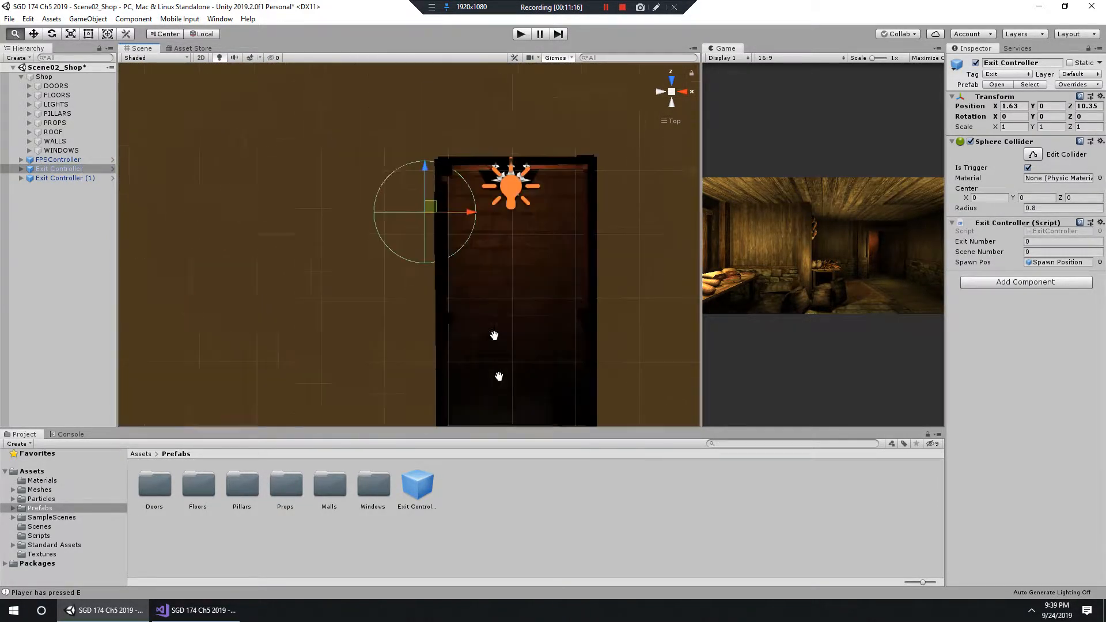
middle_click_drag(494, 336, 500, 386)
left_click_drag(476, 265, 490, 270)
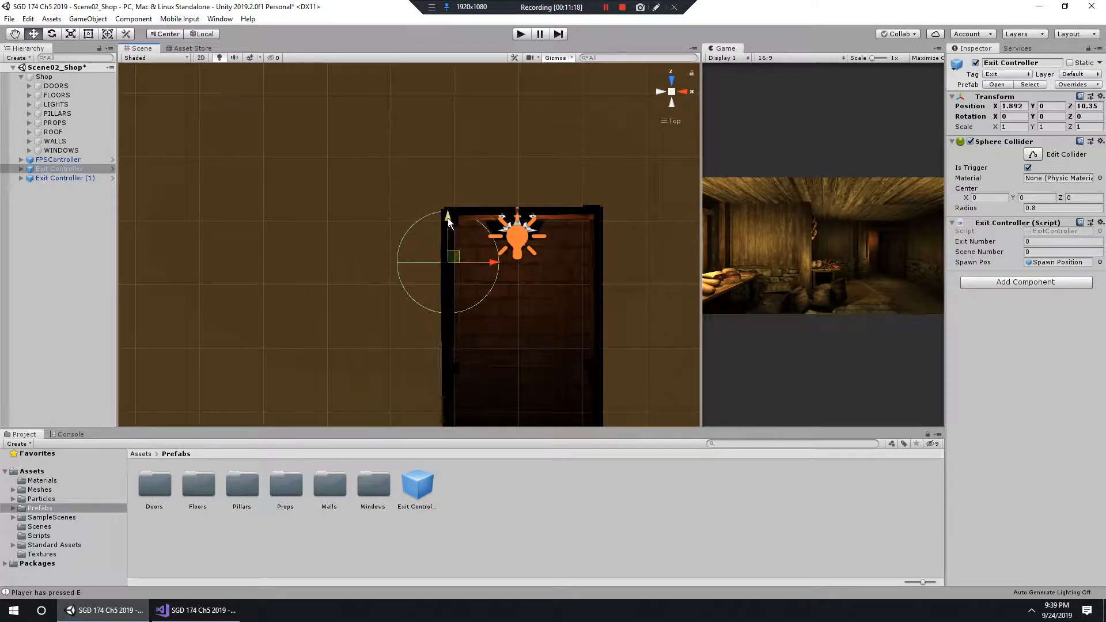
left_click_drag(448, 218, 448, 224)
left_click(675, 122)
left_click_drag(613, 222, 454, 319, "alt")
left_click_drag(509, 356, 481, 357)
Step: Focus on Exit Controller (1) and nudge it along the dark room's door to about X 10.678
double_click(65, 178)
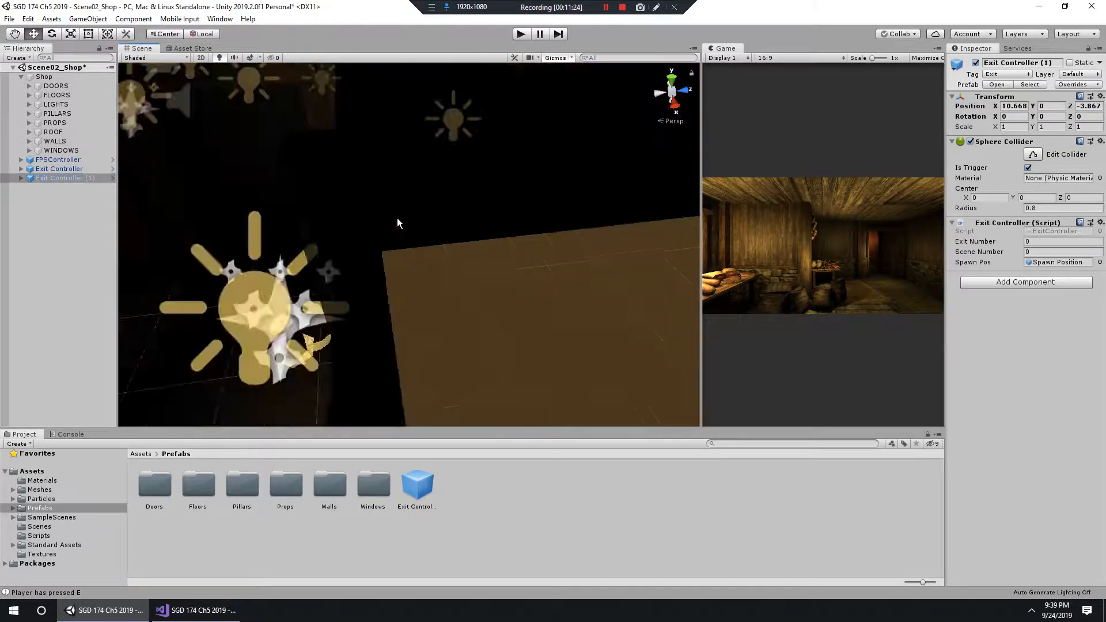
left_click_drag(351, 237, 513, 245, "alt")
middle_click_drag(513, 246, 489, 294)
scroll(489, 294, "up", 5)
left_click_drag(427, 302, 428, 301)
Step: Raise both Exit Controllers together to Y 1.55, at about handle height on their doors
left_click(85, 171, "ctrl")
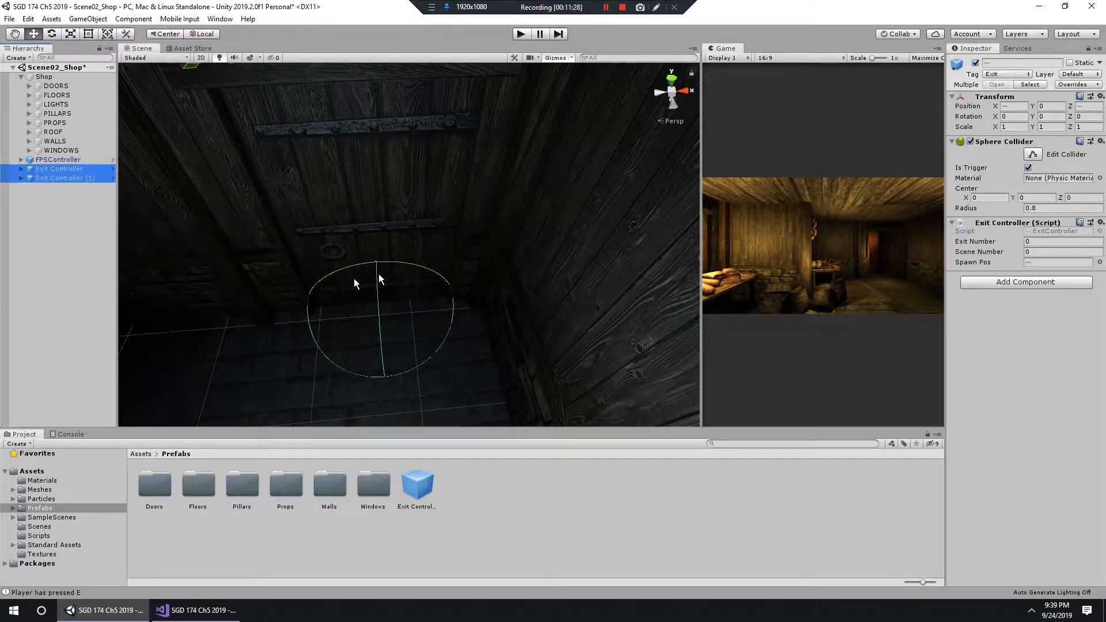
scroll(353, 278, "down", 6)
middle_click_drag(323, 216, 360, 254)
left_click_drag(236, 217, 380, 232, "alt")
key("w")
left_click_drag(308, 183, 461, 259)
Step: Move the first Exit Controller's Spawn Position into the orange-lit corridor, to local X about 1.092, Z about -0.305
left_click(21, 169)
left_click(21, 188)
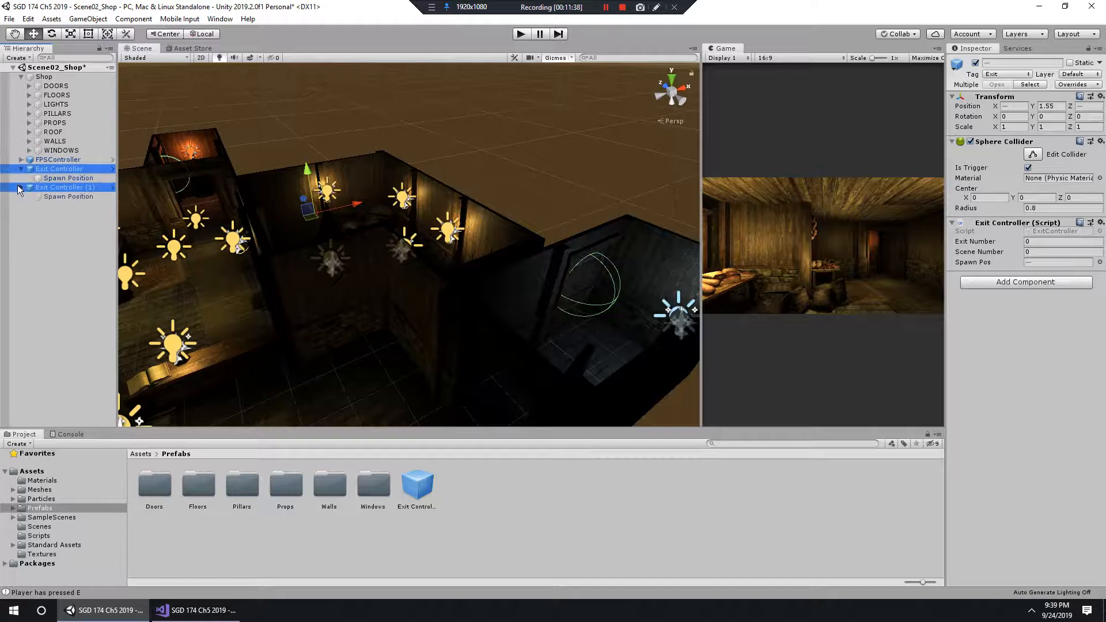
left_click(75, 179)
left_click_drag(297, 218, 333, 219, "alt")
key("f")
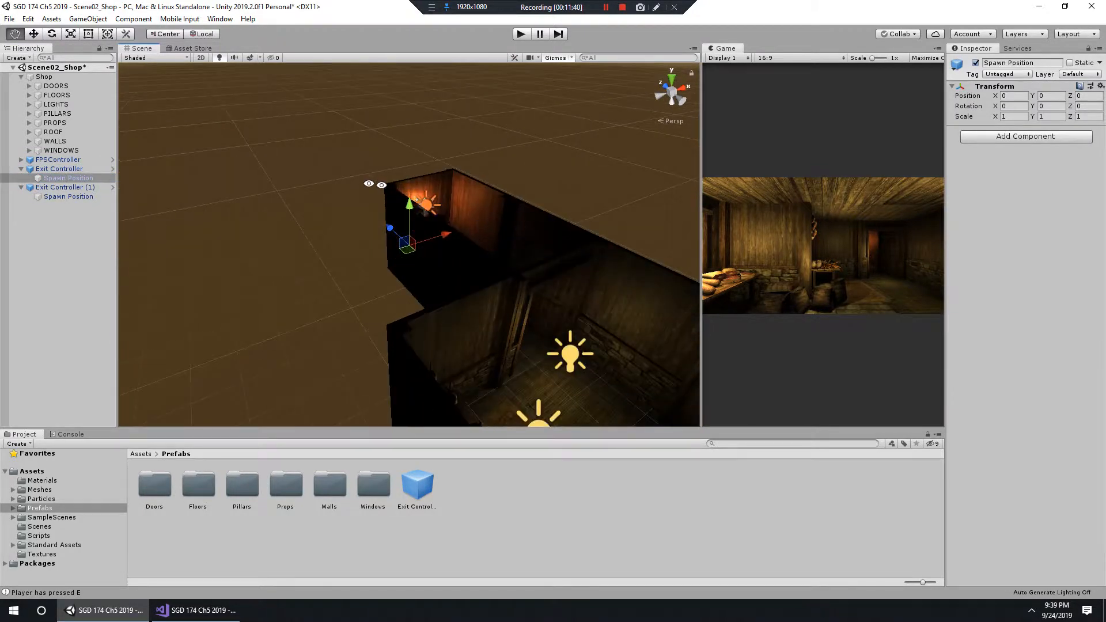
left_click(198, 35)
left_click_drag(351, 150, 225, 247, "alt")
middle_click_drag(491, 265, 383, 254)
left_click_drag(345, 218, 419, 216)
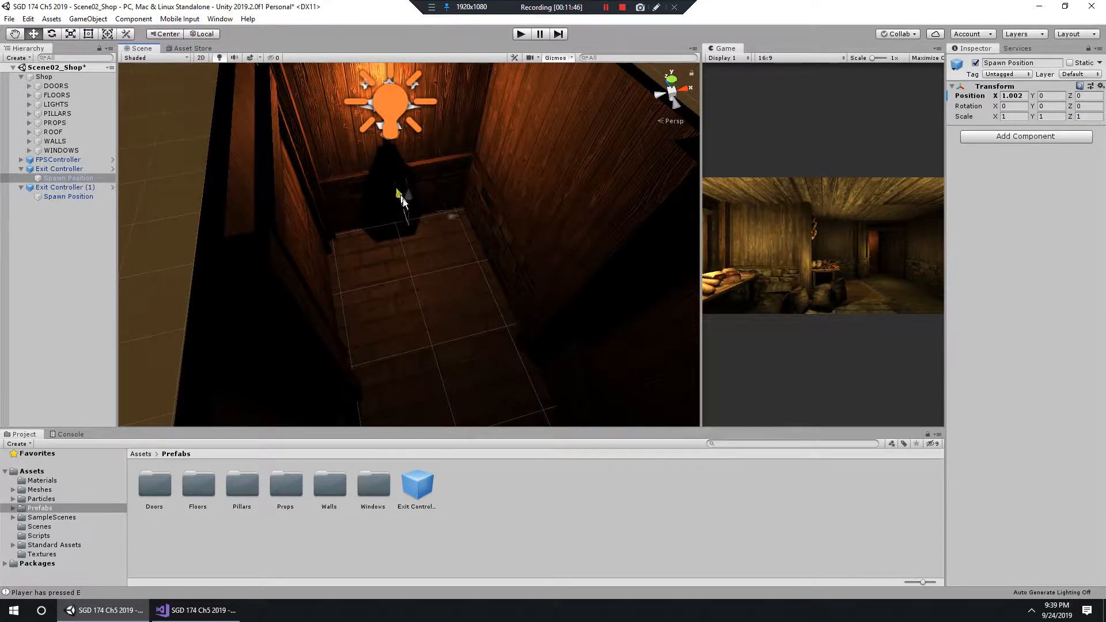
left_click_drag(461, 290, 465, 241, "alt")
Step: Rotate the first Exit Controller's Spawn Position to about 178.9 degrees on Y so it faces down the corridor
key("e")
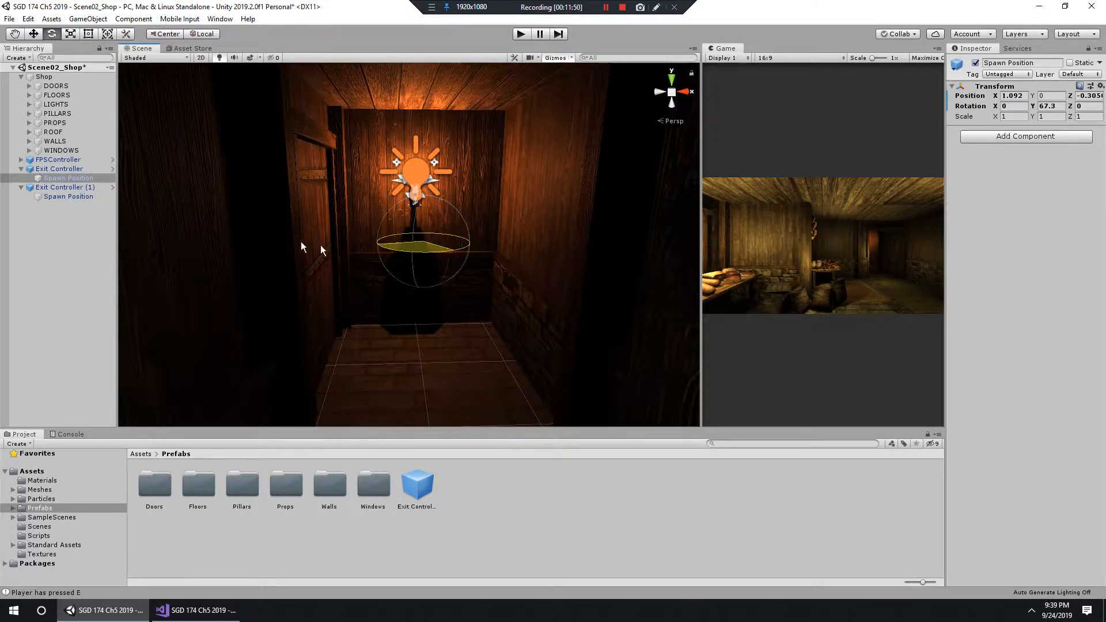
left_click_drag(320, 244, 254, 238)
key("w")
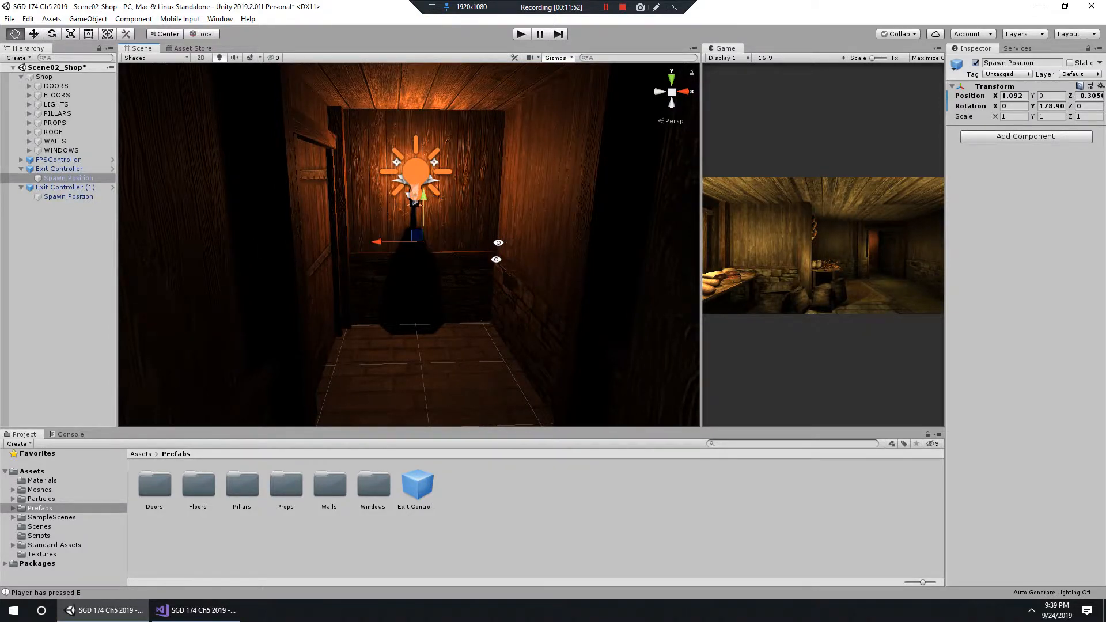
Step: Examine the first Spawn Position's facing direction and surroundings in the corridor and the shop rooms beyond
left_click_drag(496, 260, 514, 363, "alt")
left_click_drag(404, 256, 638, 293, "alt")
left_click_drag(503, 251, 556, 170, "alt")
right_click_drag(640, 304, 491, 282, "alt")
middle_click_drag(439, 247, 498, 293, "alt")
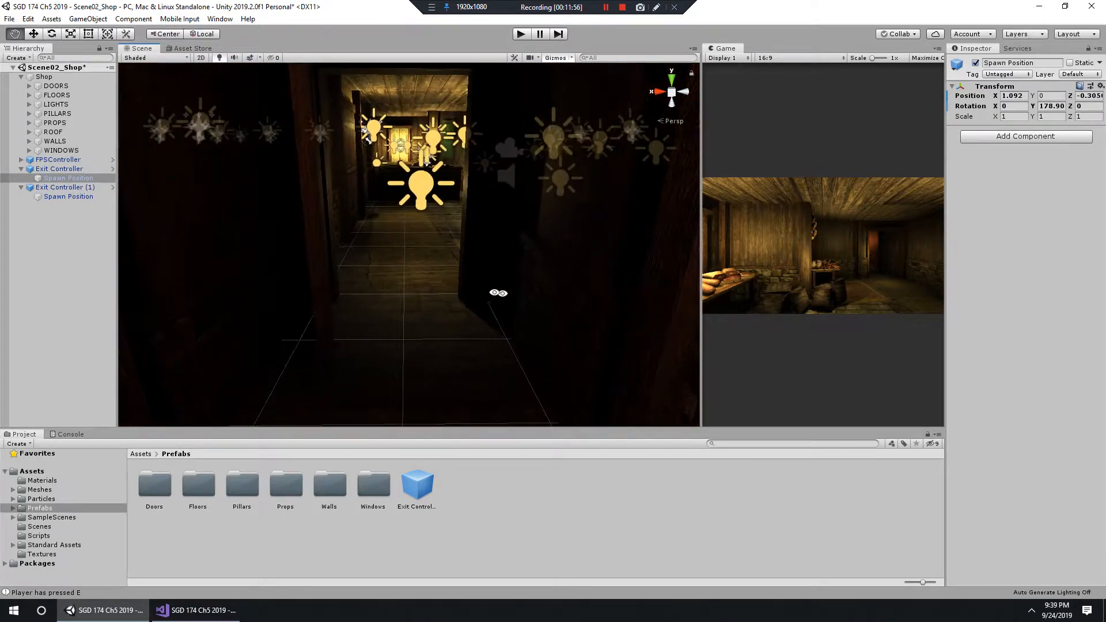
left_click_drag(499, 276, 277, 281, "alt")
middle_click_drag(276, 282, 439, 311, "alt")
left_click_drag(440, 312, 593, 334, "alt")
middle_click_drag(593, 335, 161, 255, "alt")
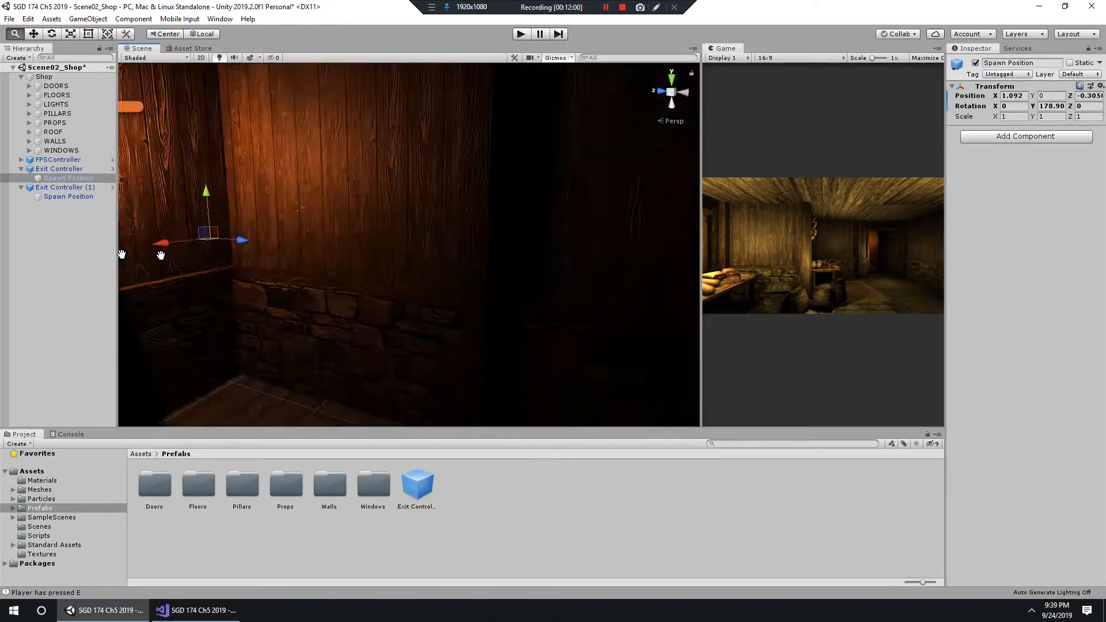
left_click_drag(161, 255, 524, 271, "alt")
right_click_drag(524, 272, 585, 265, "alt")
middle_click_drag(586, 264, 444, 259, "alt")
right_click_drag(444, 259, 324, 215, "alt")
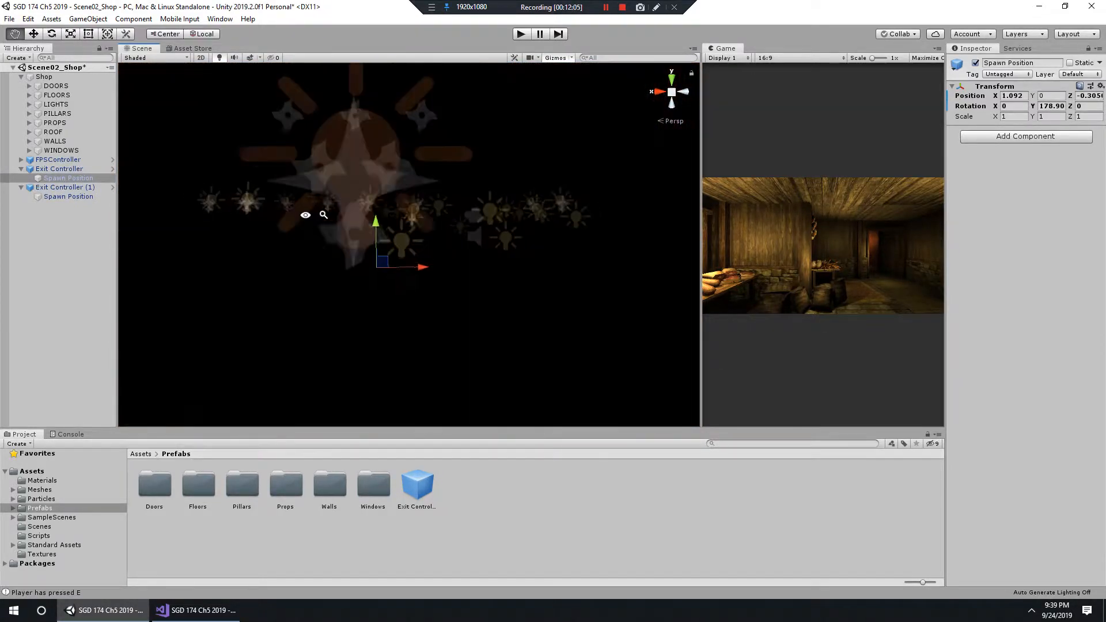
left_click_drag(324, 215, 455, 262, "alt")
right_click_drag(455, 262, 242, 245, "alt")
middle_click_drag(242, 245, 408, 246, "alt")
right_click_drag(265, 244, 326, 247, "alt")
middle_click_drag(327, 247, 552, 214, "alt")
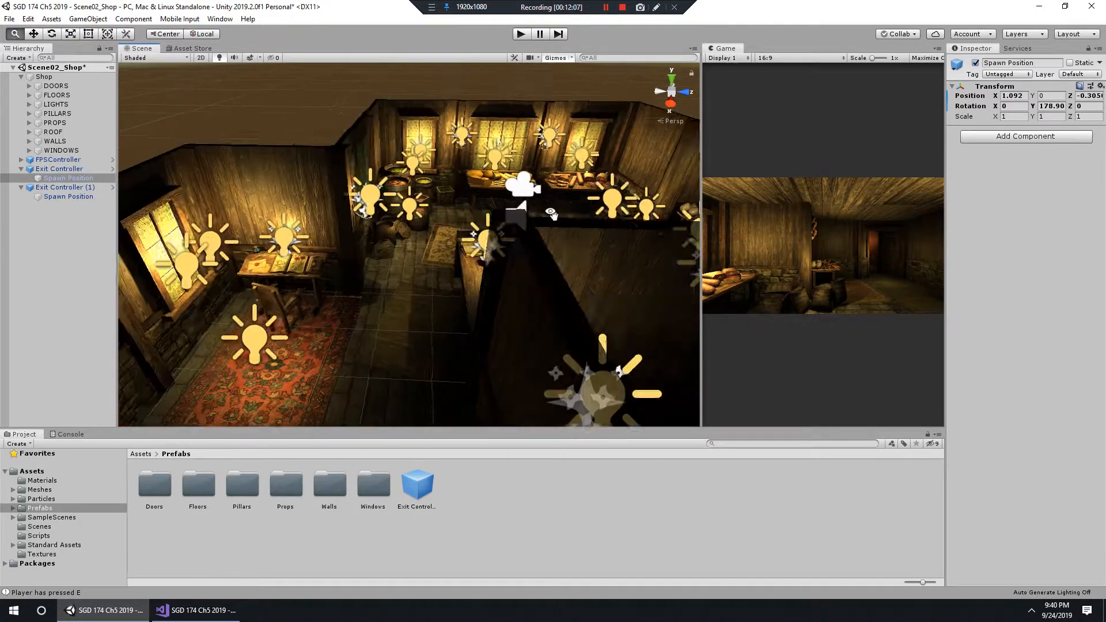
Step: Move the Spawn Position of Exit Controller (1) into the dark room at local Z -1.195 and rotate it to about -89 degrees on Y
left_click(75, 197)
key("f")
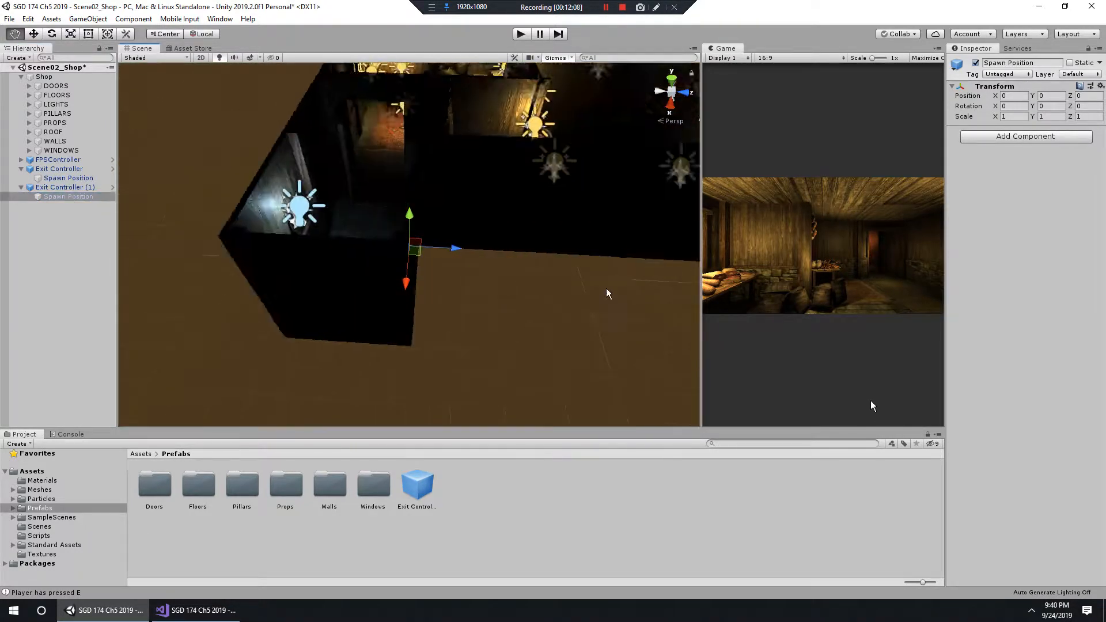
left_click_drag(425, 218, 438, 309, "alt")
right_click_drag(394, 248, 444, 251, "alt")
middle_click_drag(445, 251, 538, 296, "alt")
left_click_drag(540, 289, 541, 290)
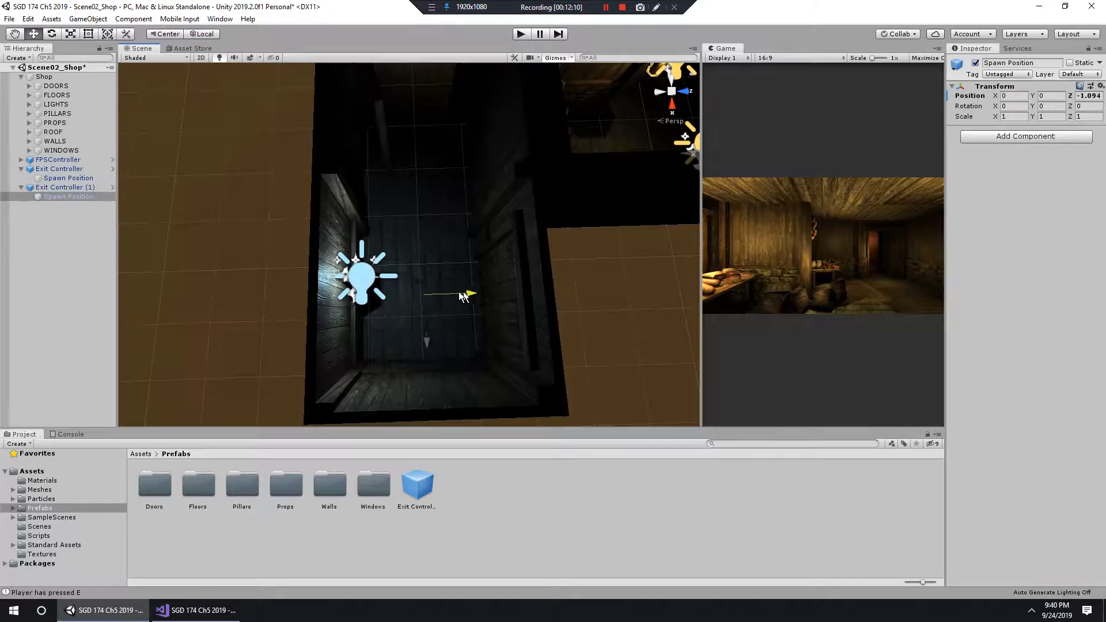
key("e")
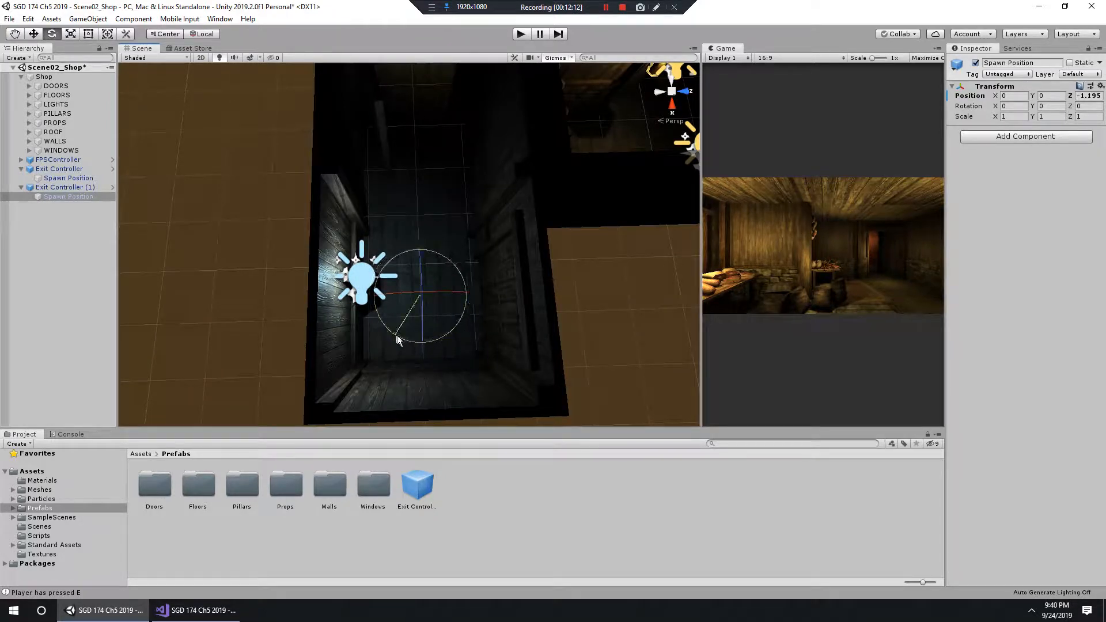
left_click_drag(396, 335, 439, 289)
key("w")
Step: Examine the placement and direction of Exit Controller (1)'s Spawn Position in the dark room from several angles
right_click_drag(439, 289, 579, 323, "alt")
left_click_drag(579, 323, 611, 259, "alt")
right_click_drag(611, 260, 662, 277, "alt")
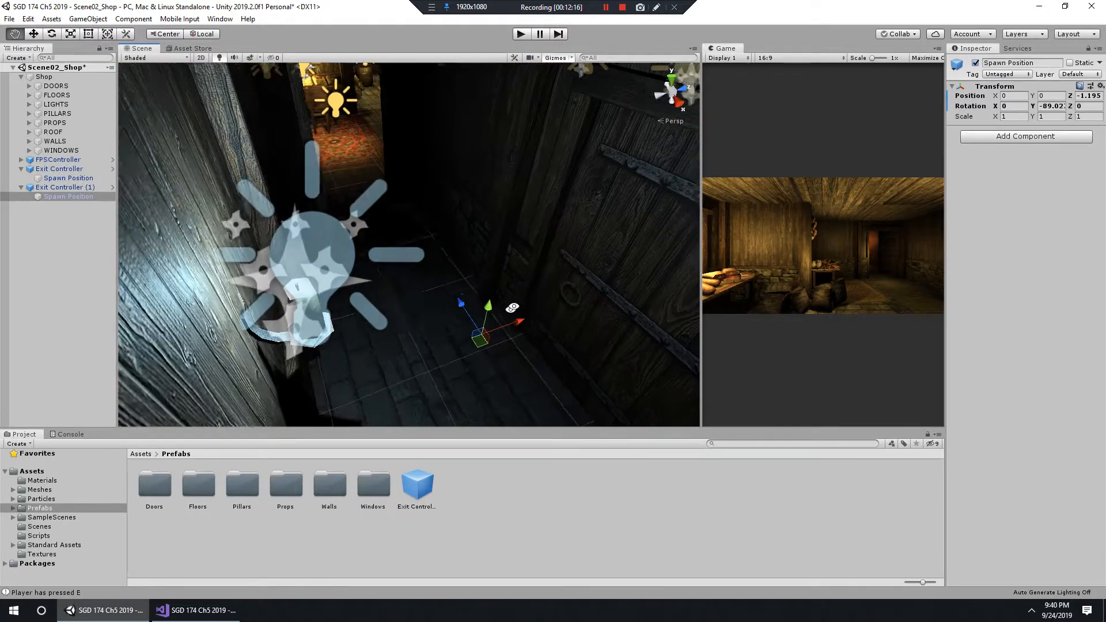
left_click_drag(535, 301, 491, 287, "alt")
left_click(78, 198)
scroll(355, 210, "down", 3)
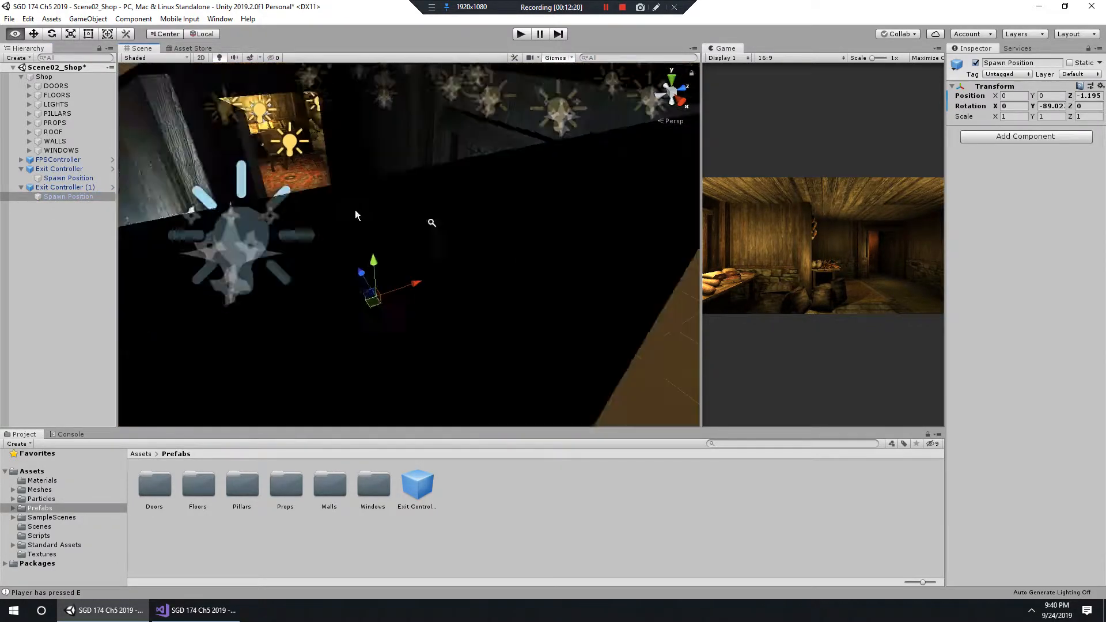
left_click_drag(355, 210, 578, 242, "alt")
scroll(578, 242, "down", 3)
left_click_drag(484, 222, 533, 216, "alt")
Step: Collapse both controllers' children and set the Exit Number of the first Exit Controller to 1
left_click(21, 187)
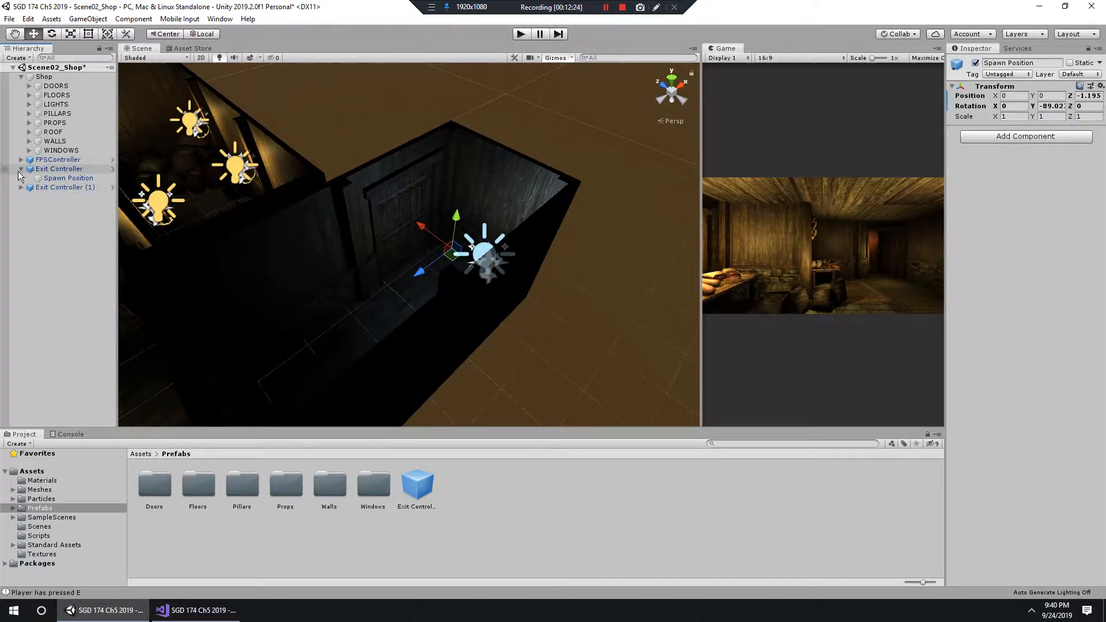
left_click(21, 168)
left_click(58, 168)
key("f")
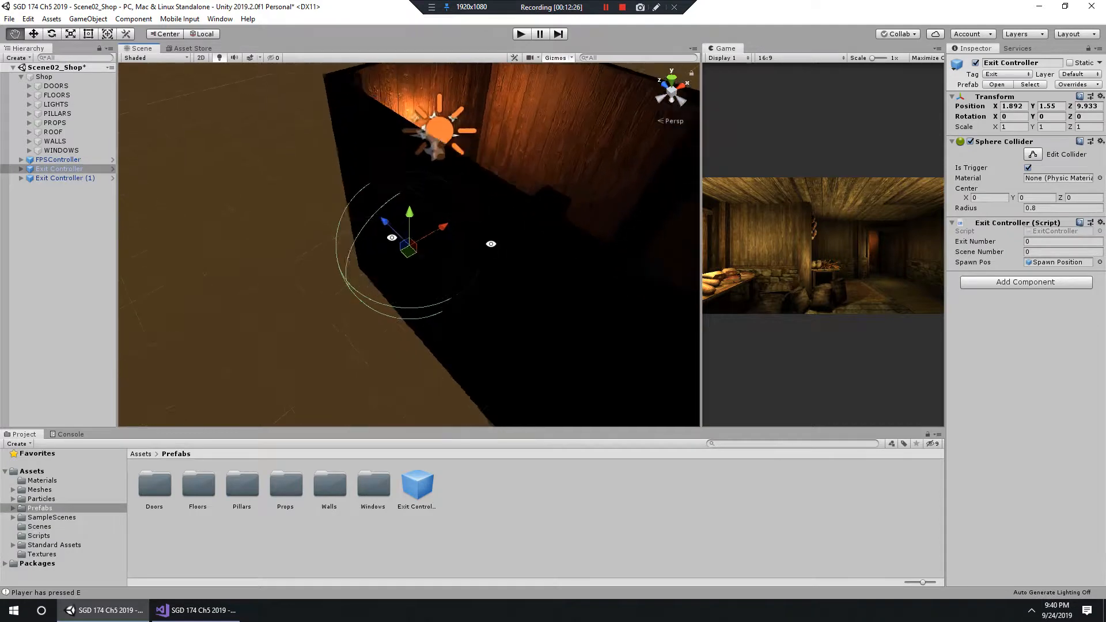
mouse_move(492, 245)
left_mouse_down("alt")
mouse_move(306, 229)
mouse_move(491, 217)
mouse_move(488, 262)
left_mouse_up("alt")
scroll(306, 230, "up", 2)
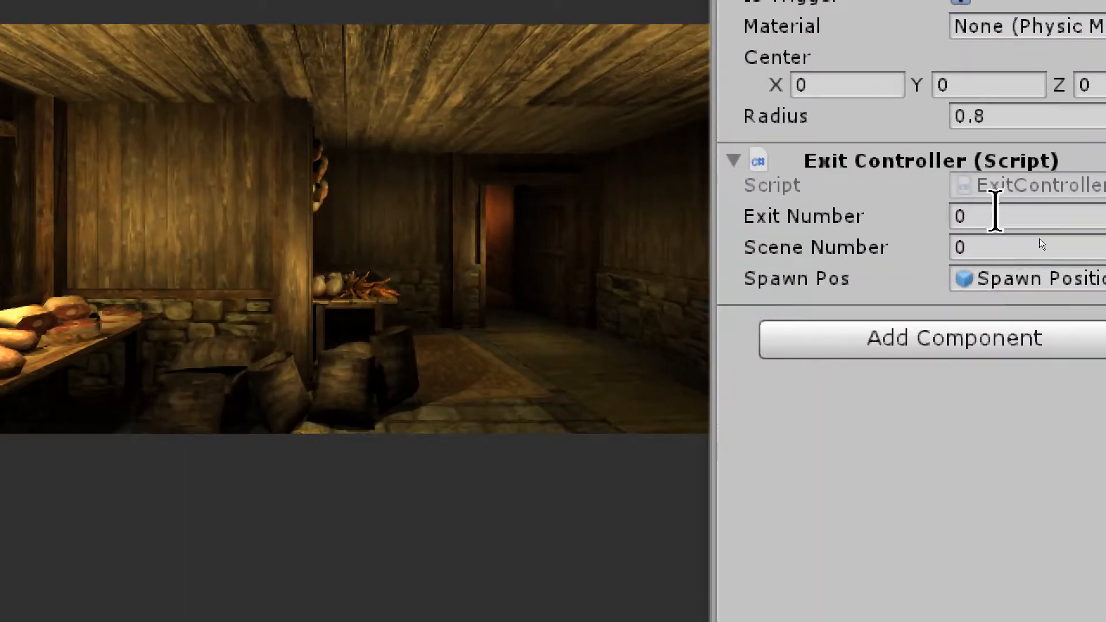
left_click(996, 213)
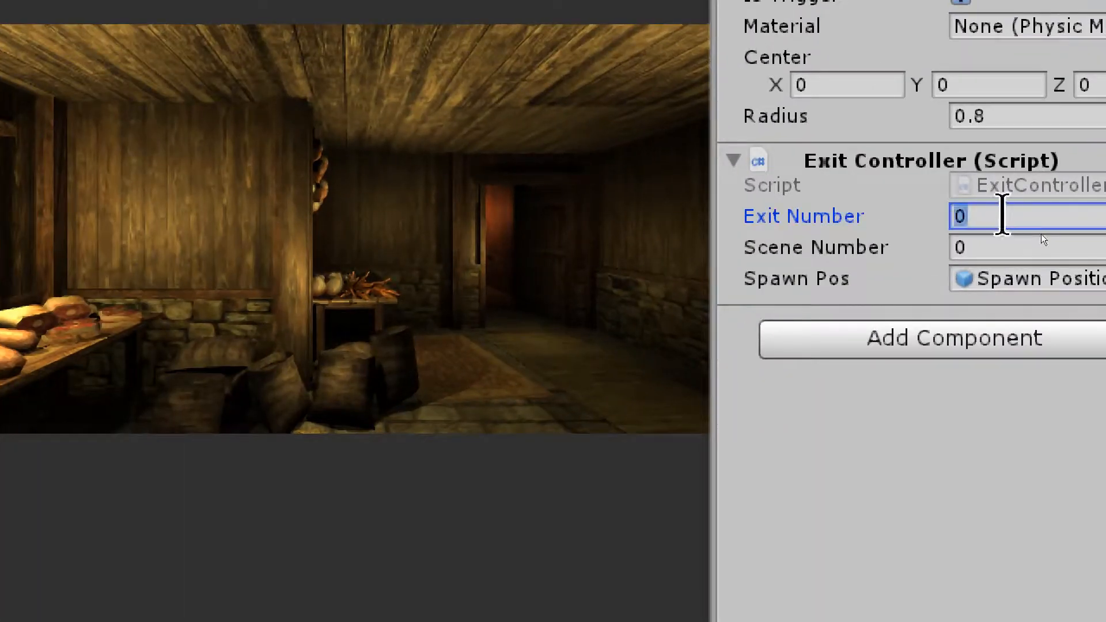
type("1")
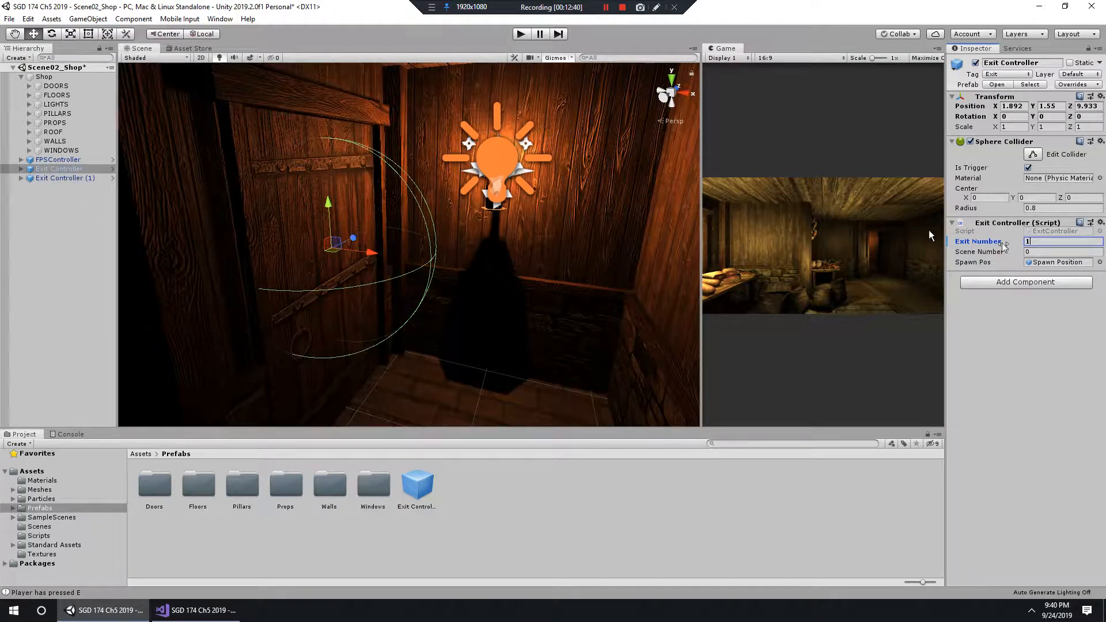
Step: Focus on Exit Controller (1) at the dark room's door and set its Exit Number to 2
double_click(87, 178)
left_click_drag(556, 283, 469, 276, "alt")
right_click_drag(470, 277, 611, 283, "alt")
type("2")
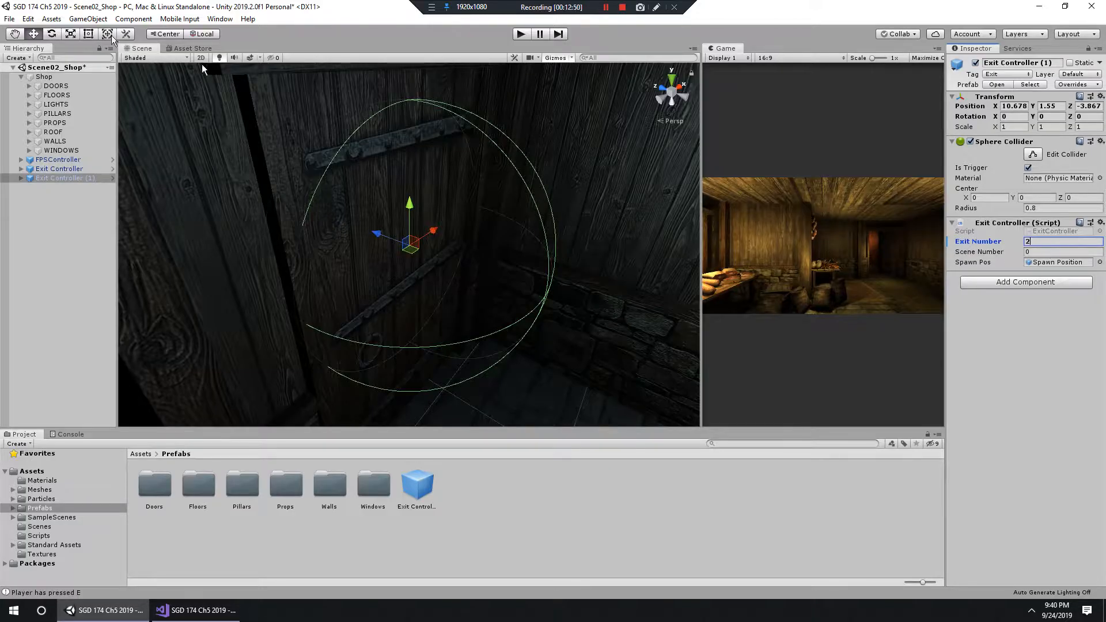
Step: Save the shop scene, open Scene01_House from the Scenes folder and frame the whole house
left_click(10, 19)
left_click(32, 60)
left_click(73, 526)
double_click(156, 487)
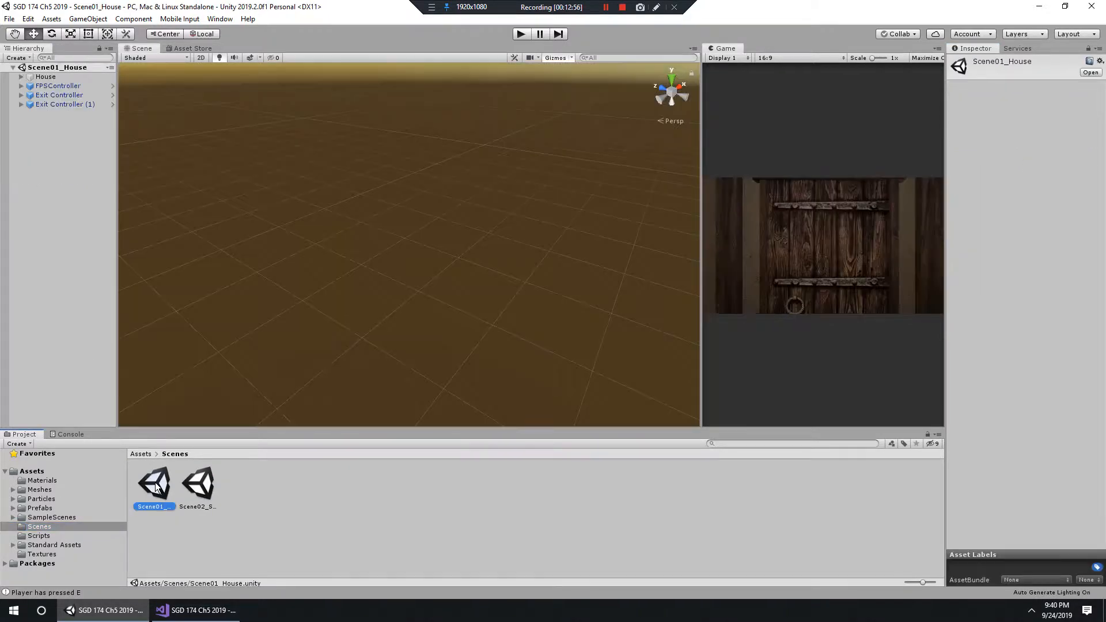
right_click_drag(556, 274, 461, 252, "alt")
middle_click_drag(190, 242, 507, 276, "alt")
left_click_drag(507, 276, 348, 238, "alt")
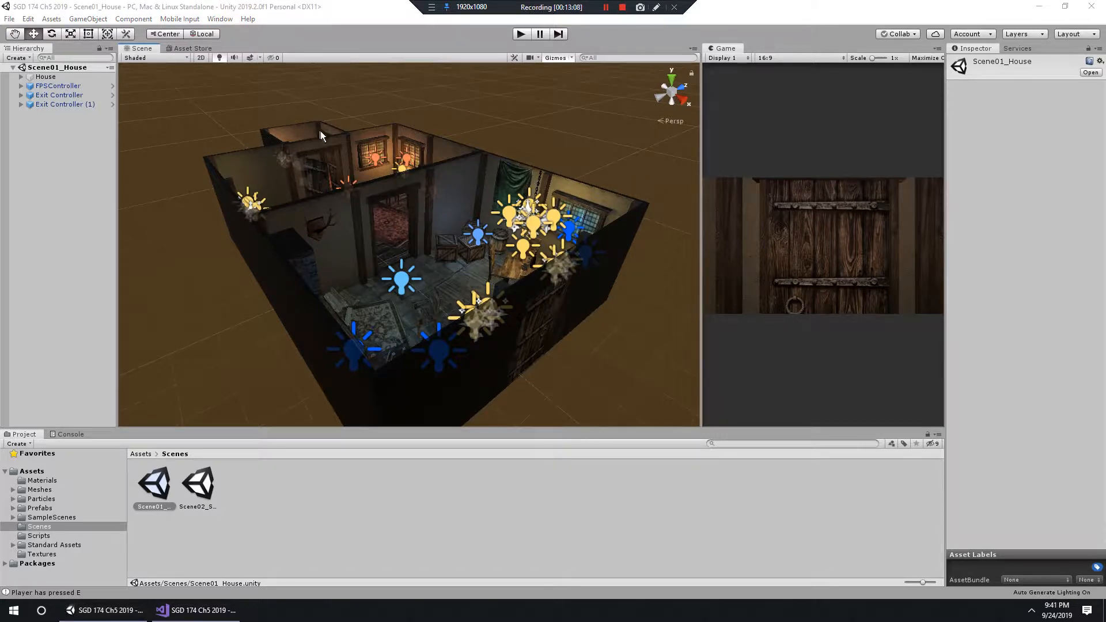
Step: Open the Build Settings and place the dialog so its scene list and the project's scene files are both accessible
left_click(9, 18)
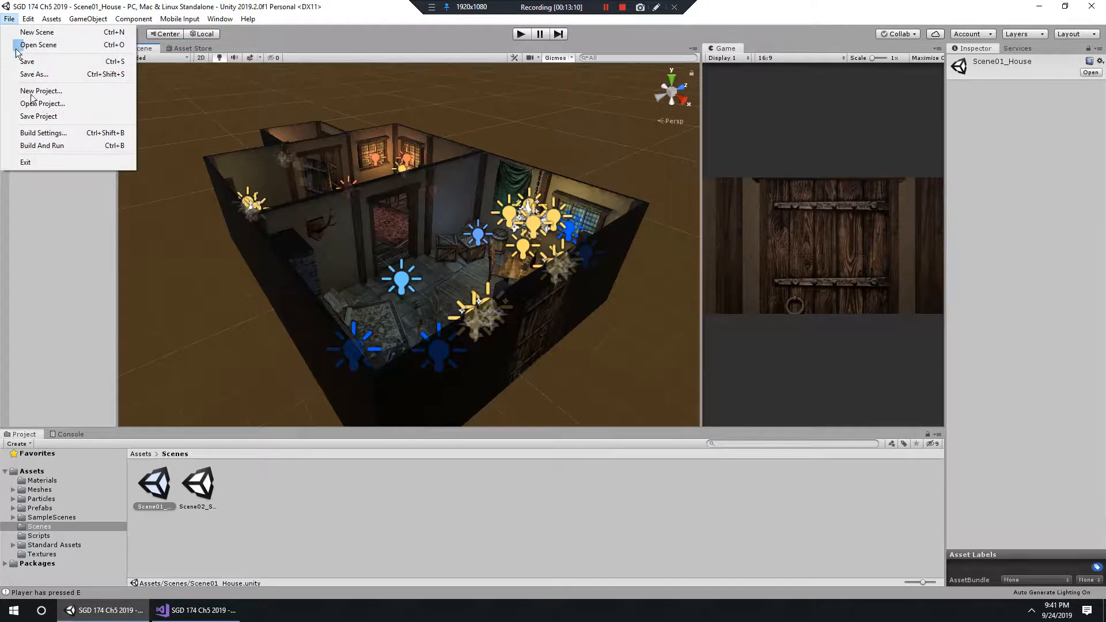
left_click(34, 131)
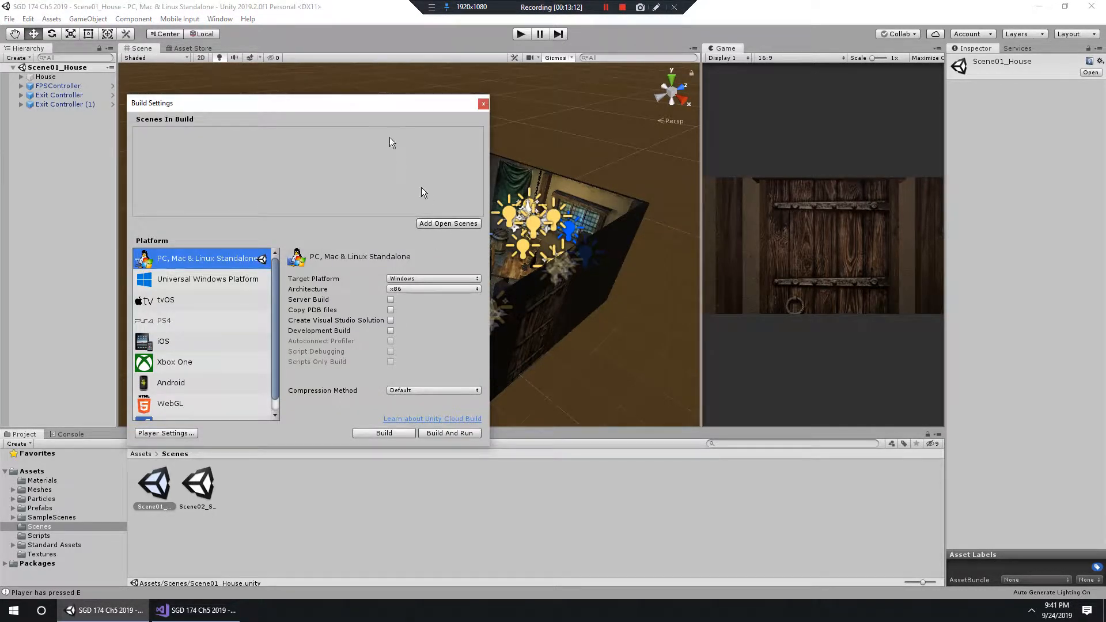
left_click_drag(392, 109, 385, 84)
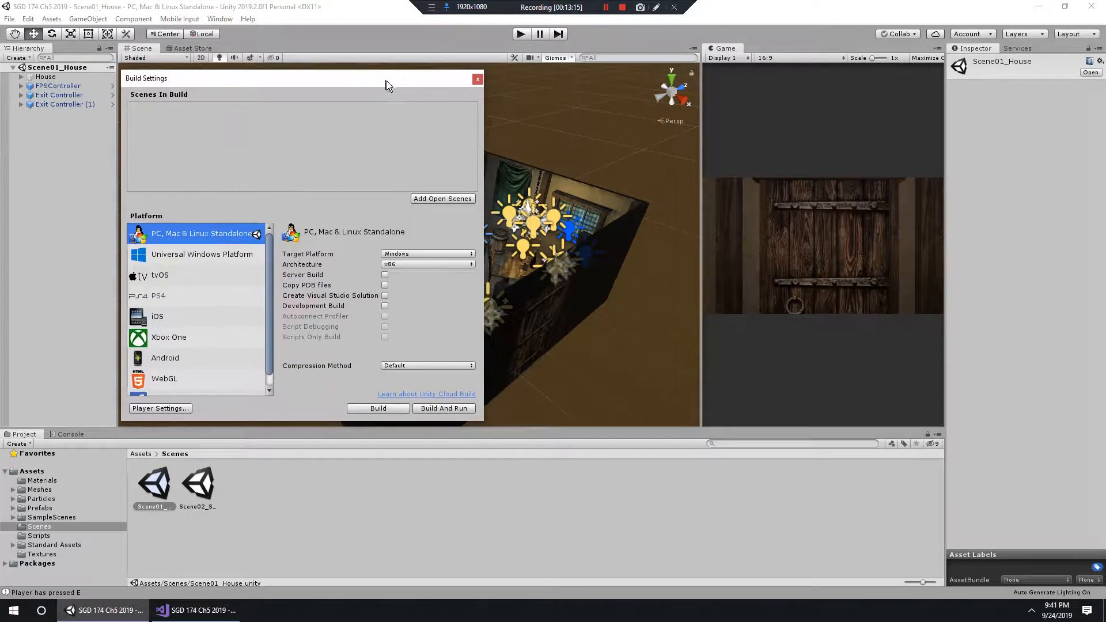
Step: Add the open Scene01_House to Scenes In Build and remove it from the list again
left_click(445, 199)
left_click(179, 106)
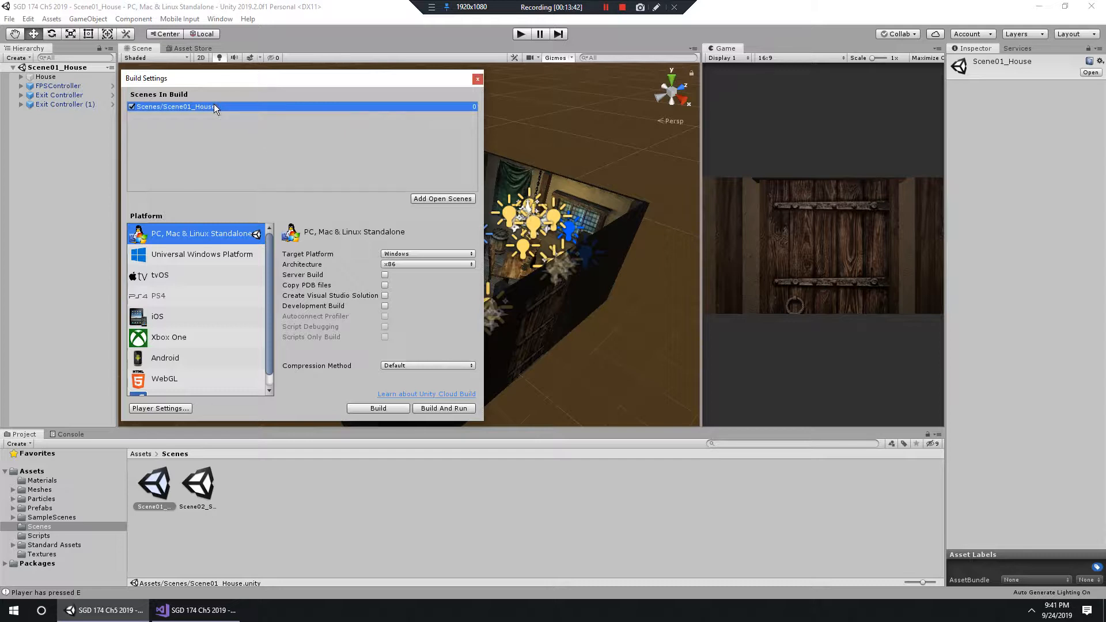
key("Delete")
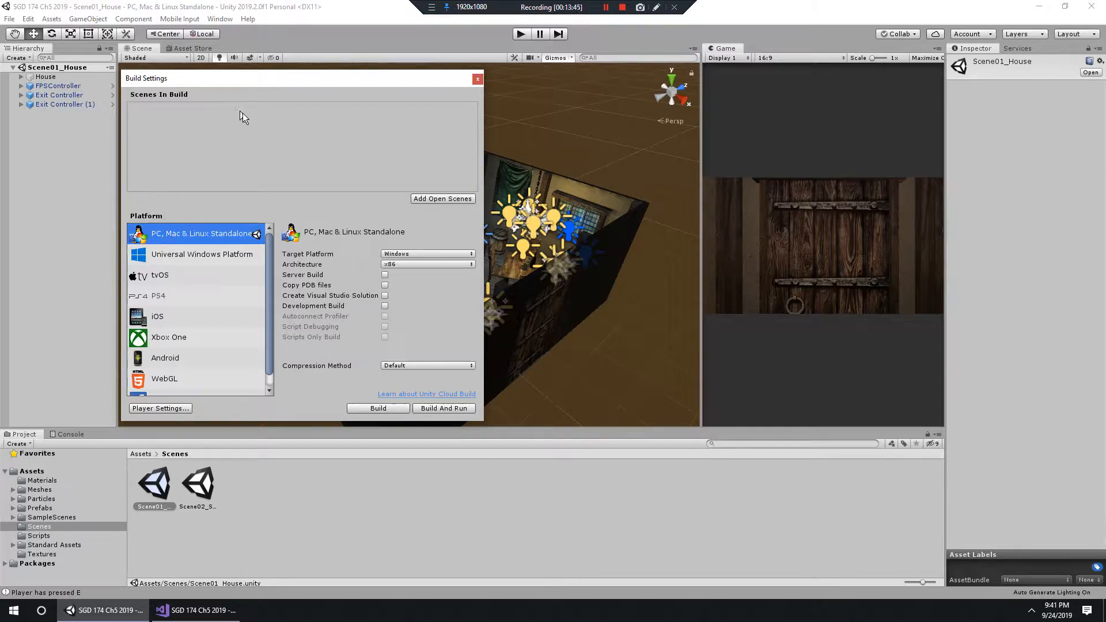
Step: Add the open Scene01_House to Scenes In Build and close the Build Settings
left_click(441, 199)
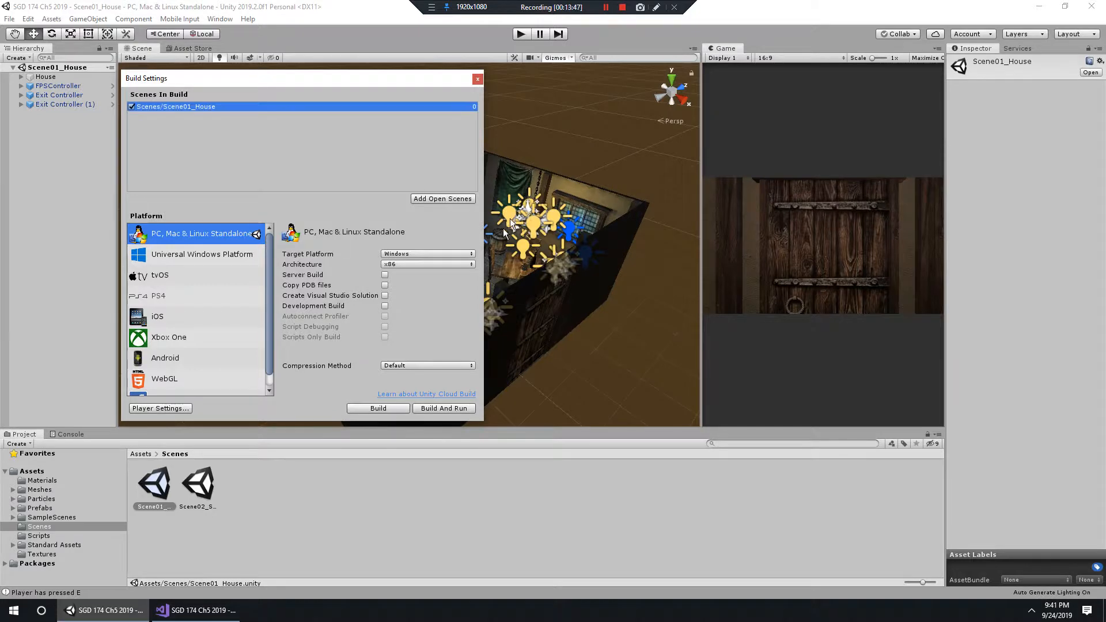
left_click(477, 79)
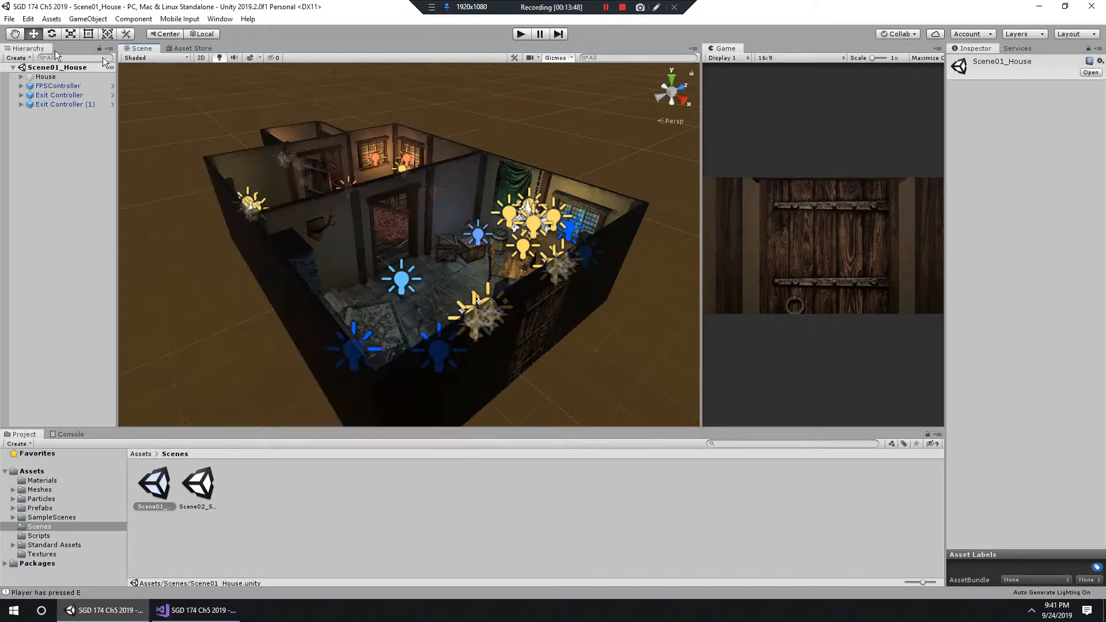
Step: Open Scene02_Shop from the Scenes folder and add it to Scenes In Build in the Build Settings
left_click(9, 18)
left_click(42, 50)
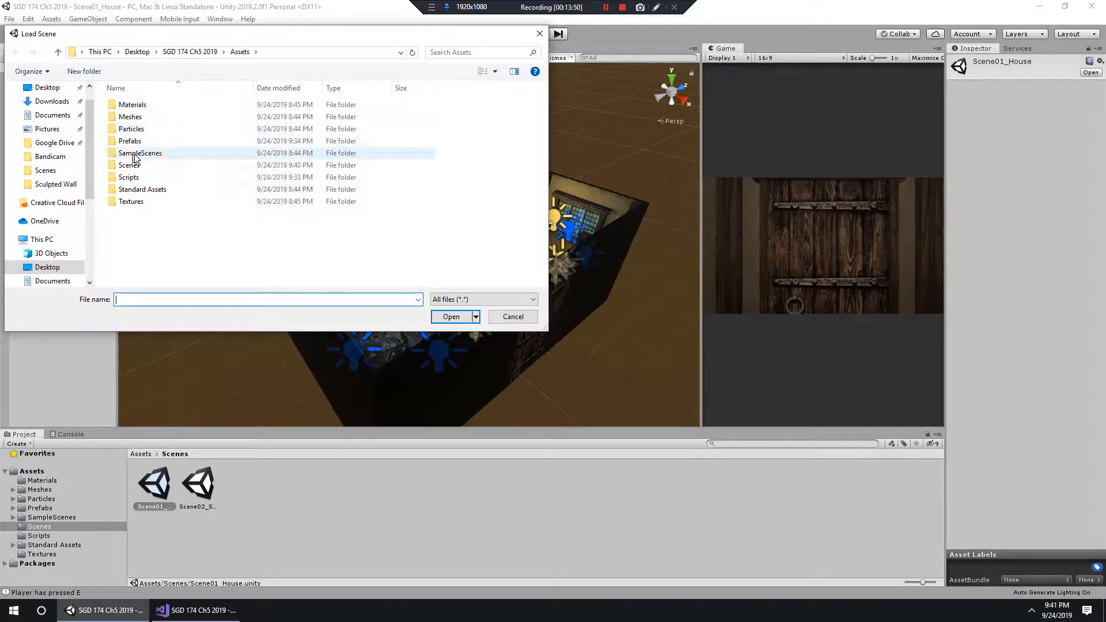
double_click(138, 165)
double_click(160, 118)
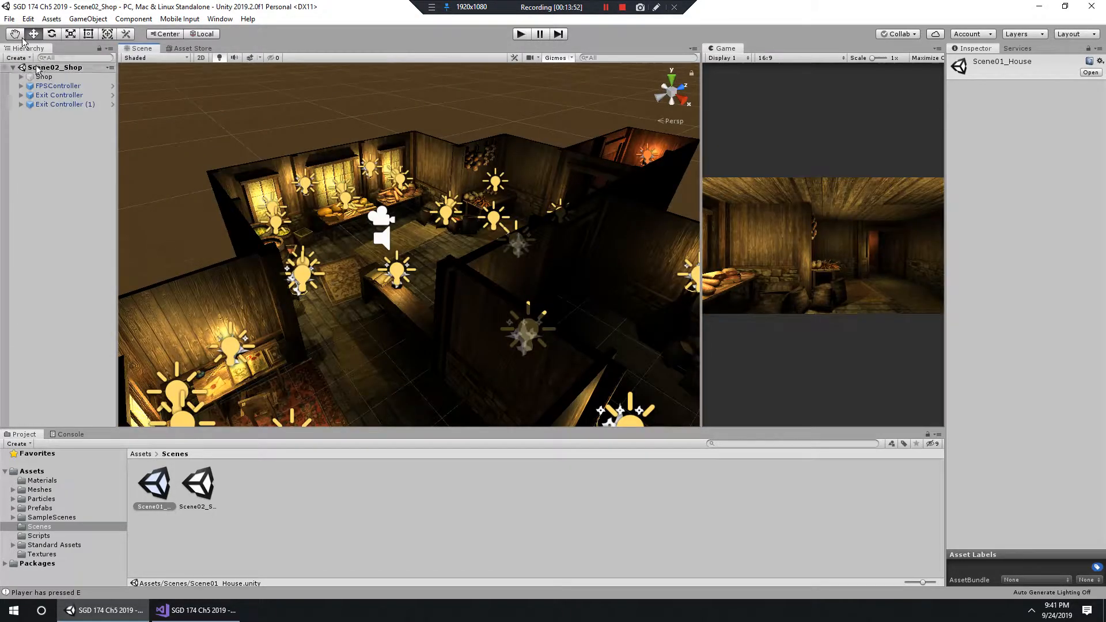
left_click(9, 19)
left_click(70, 131)
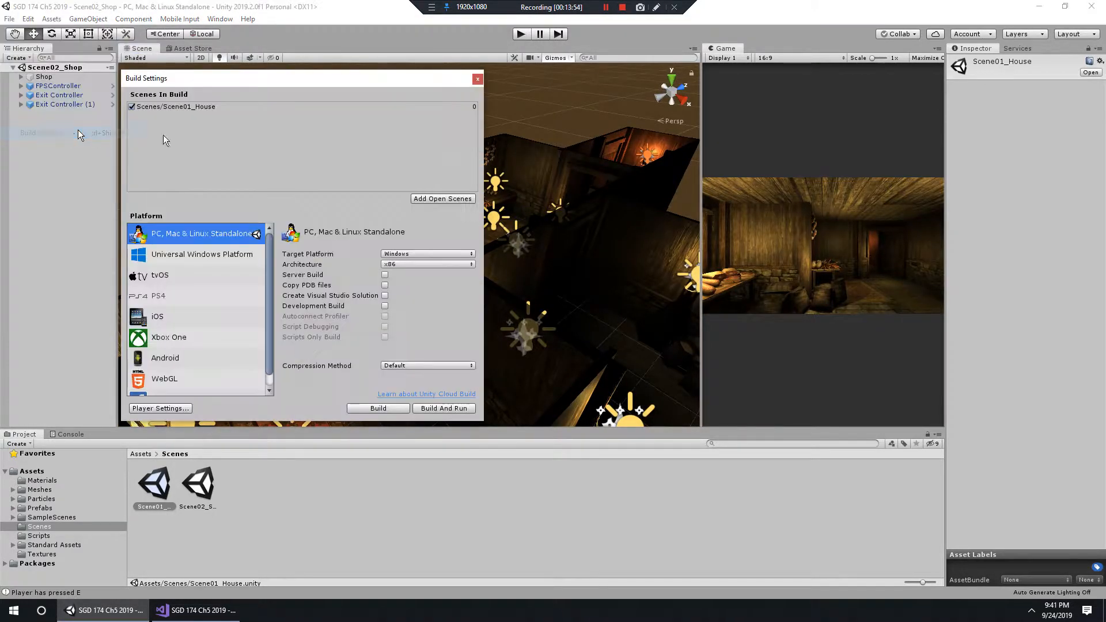
left_click(436, 198)
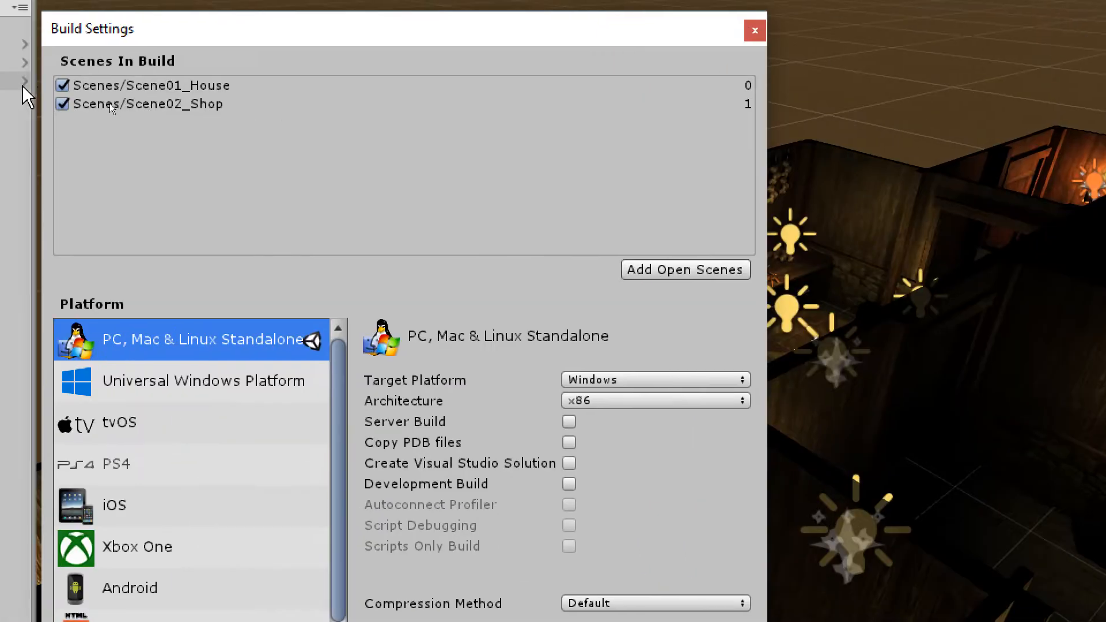
Step: Compare the build index numbers of Scene01_House and Scene02_Shop in the Scenes In Build list, and close the Build Settings
left_click(208, 106)
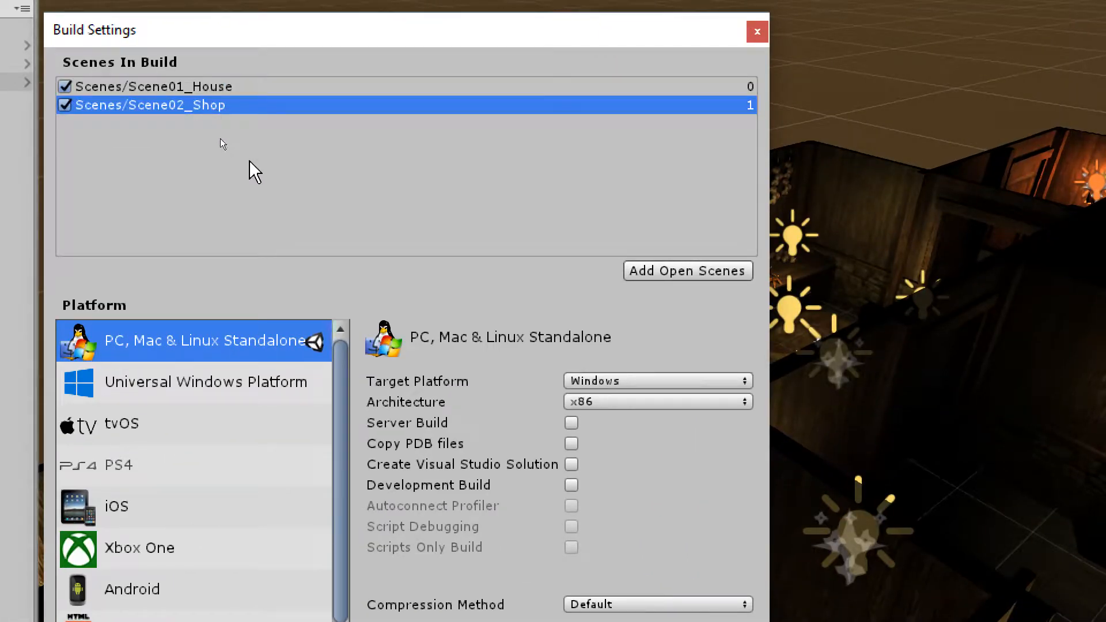
left_click(223, 87)
left_click(224, 105)
left_click(731, 91)
left_click(749, 107)
left_click(751, 89)
left_click(751, 106)
left_click(745, 87)
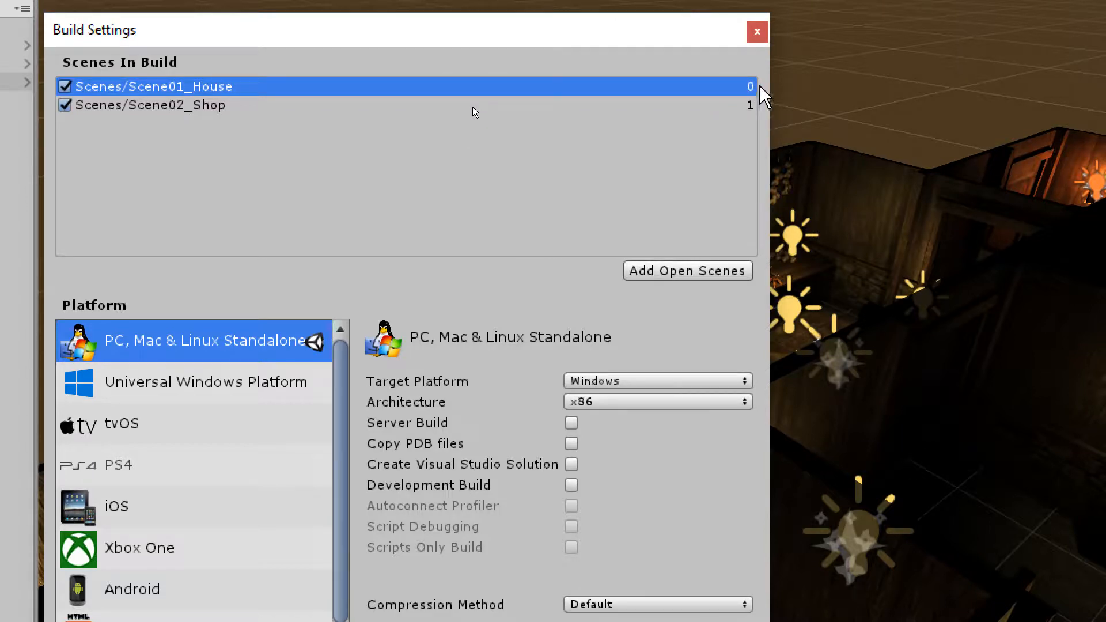
left_click(746, 106)
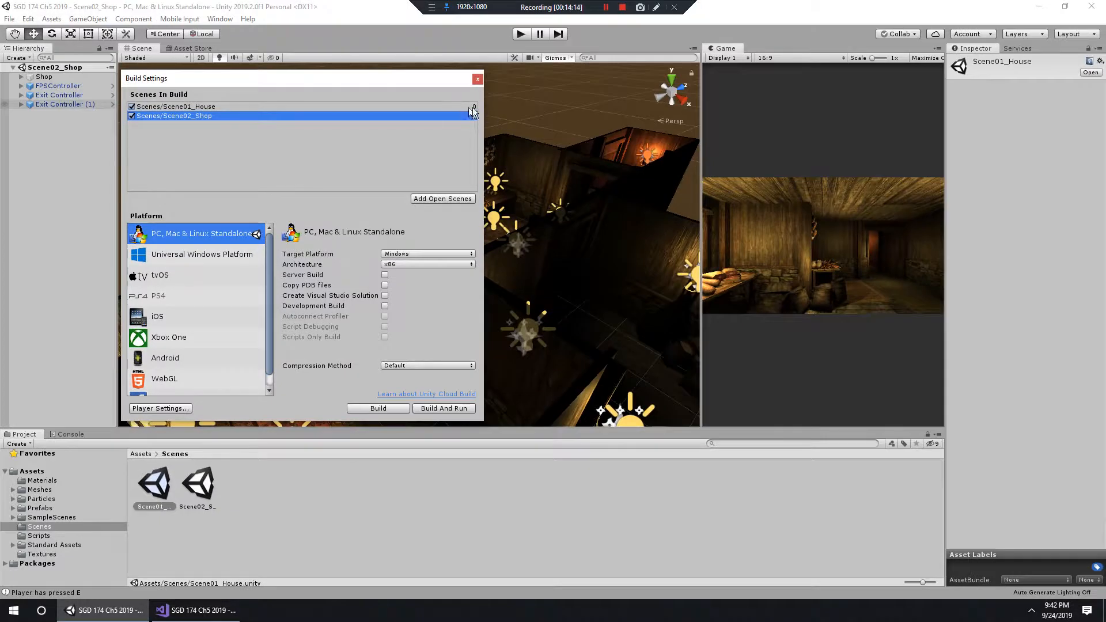
left_click(474, 107)
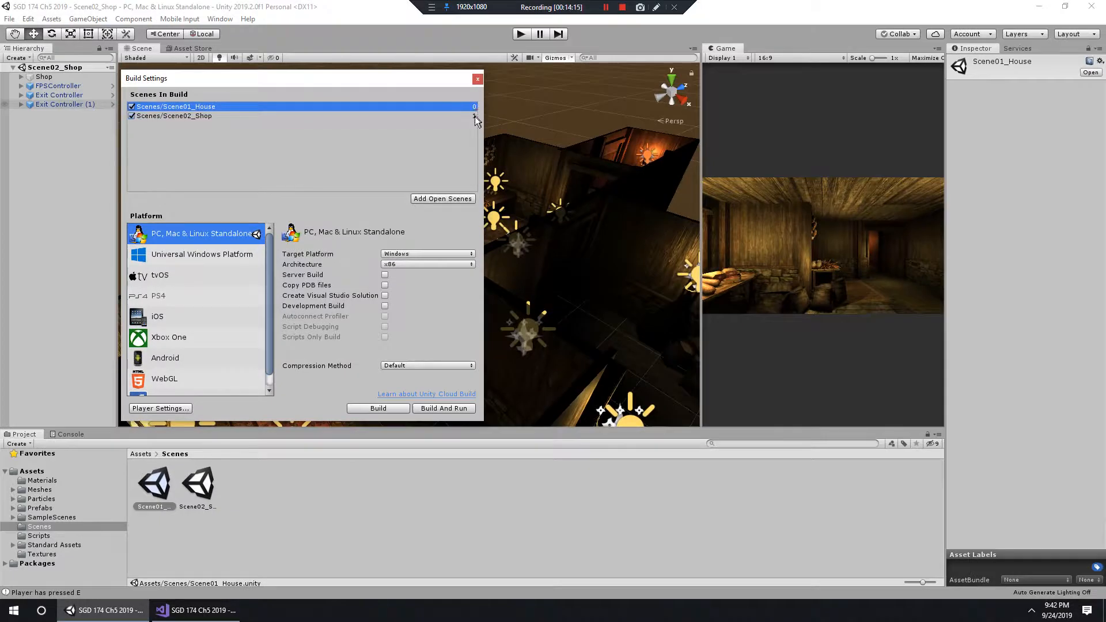
left_click(475, 116)
left_click(475, 107)
left_click(476, 116)
left_click(476, 109)
left_click(473, 116)
left_click(469, 107)
left_click(461, 116)
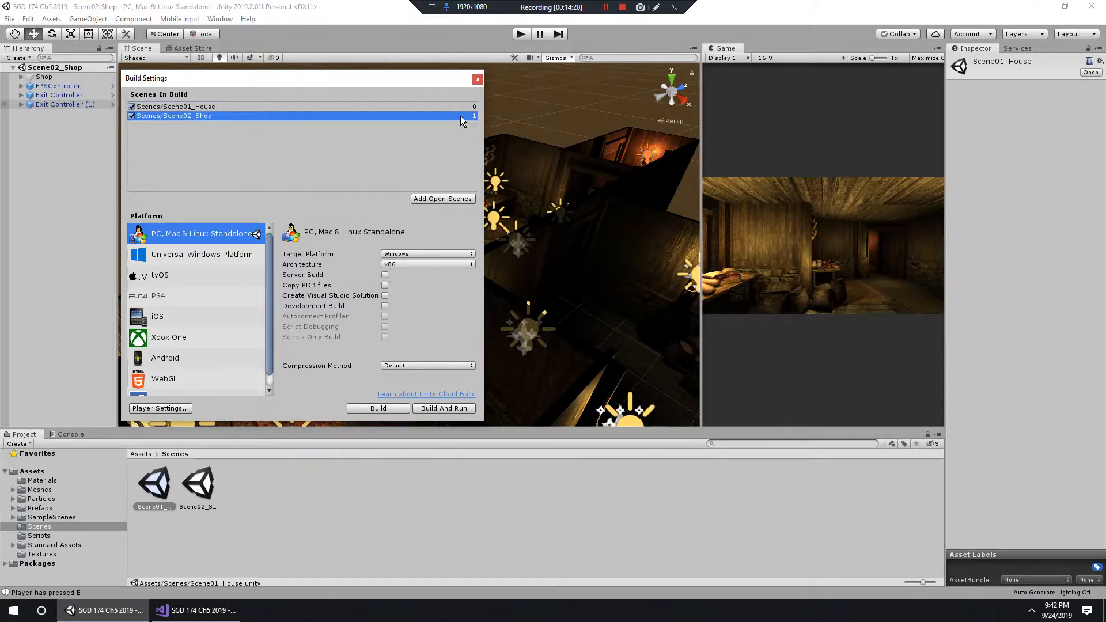
left_click(478, 79)
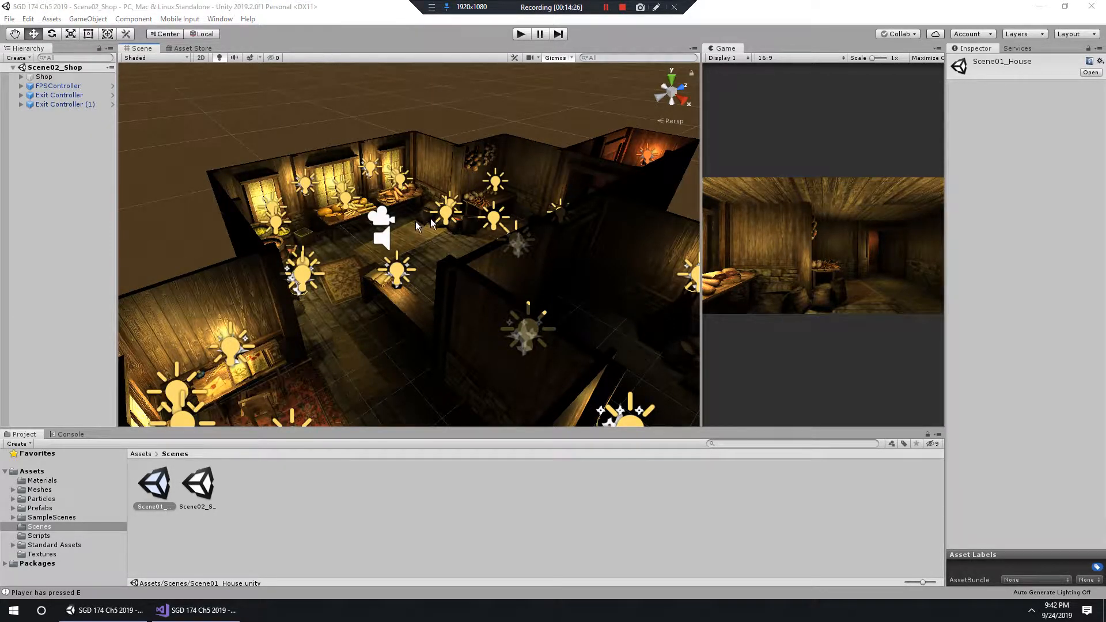
Step: Focus on the shop scene's first Exit Controller and orbit until the door and its trigger sphere are in view
left_click(65, 95)
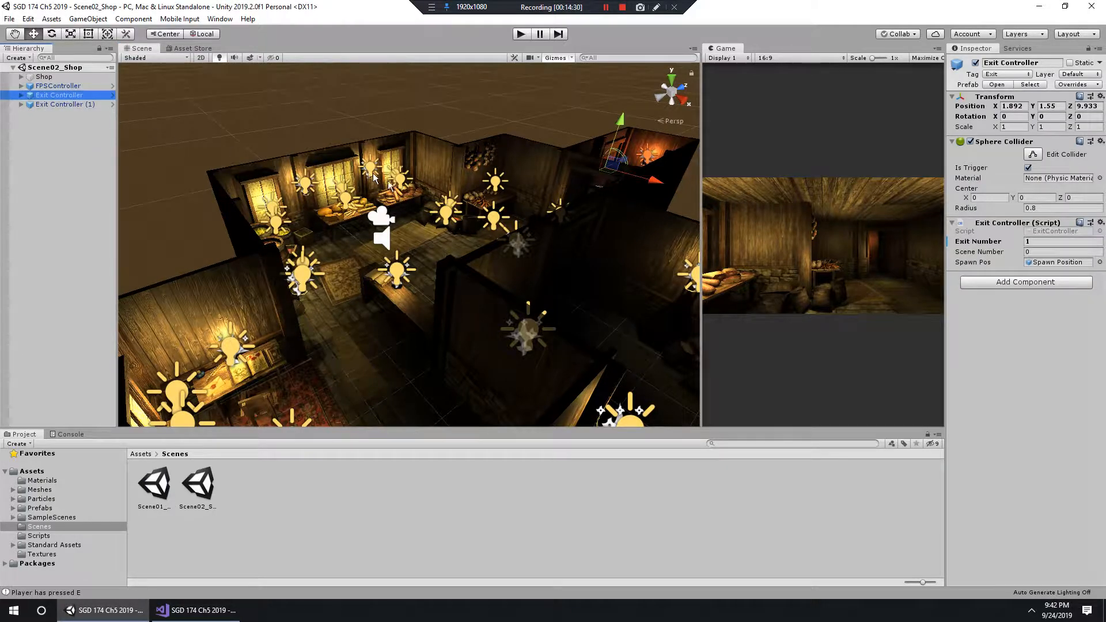
left_click_drag(485, 220, 474, 257, "alt")
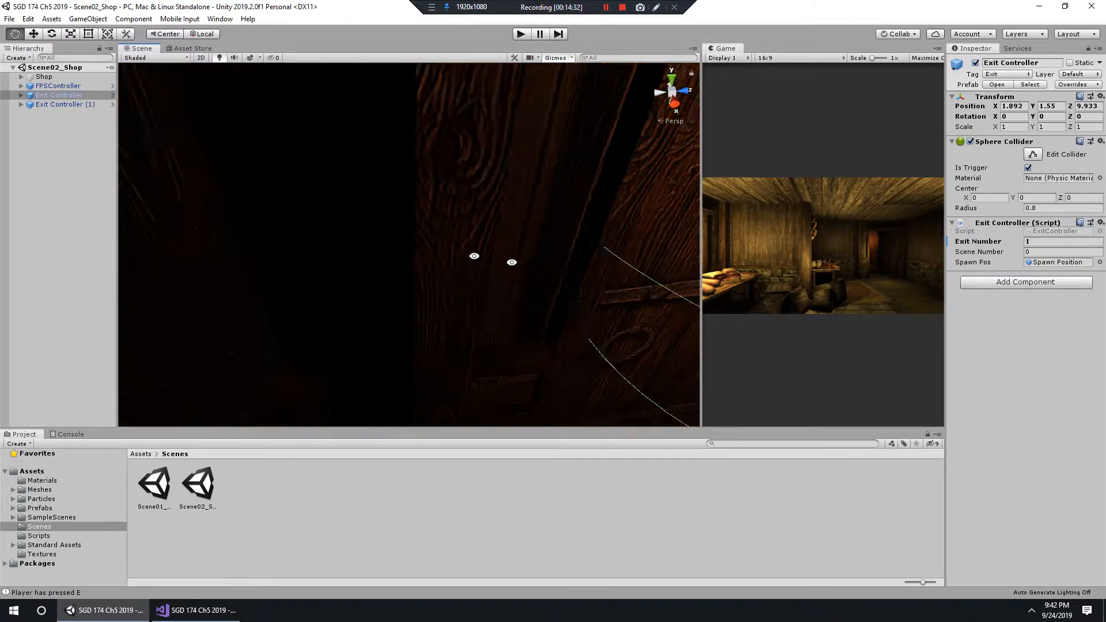
middle_click_drag(474, 257, 415, 242)
left_click_drag(415, 242, 519, 251, "alt")
right_click_drag(519, 252, 532, 253, "alt")
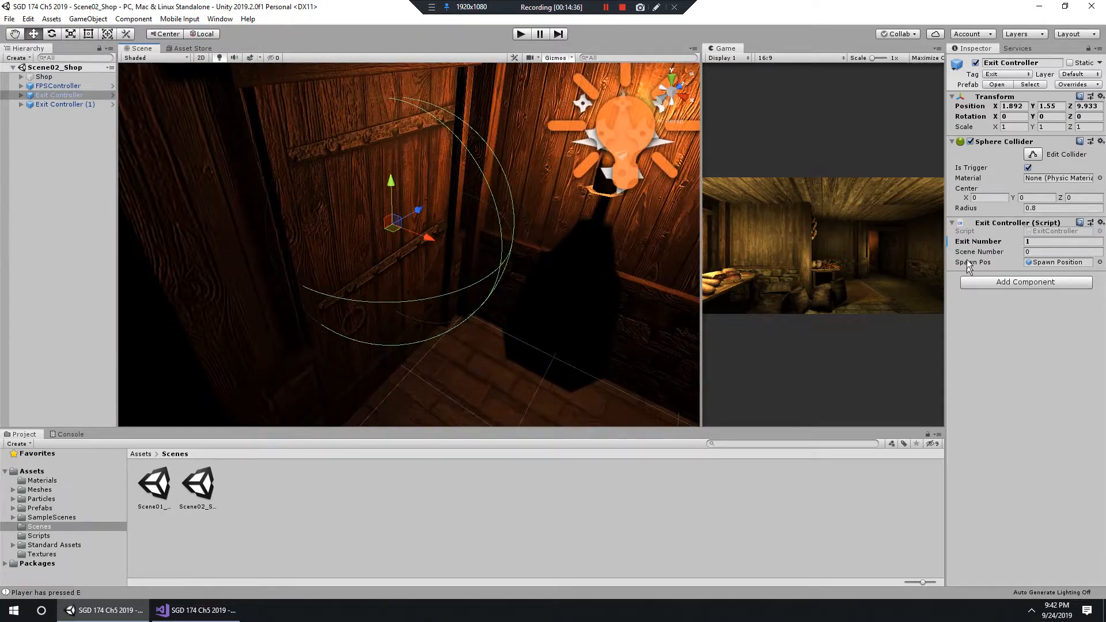
Step: Review the Exit Number and Scene Number of the selected Exit Controller against the scene indices in the Build Settings
left_click(1046, 242)
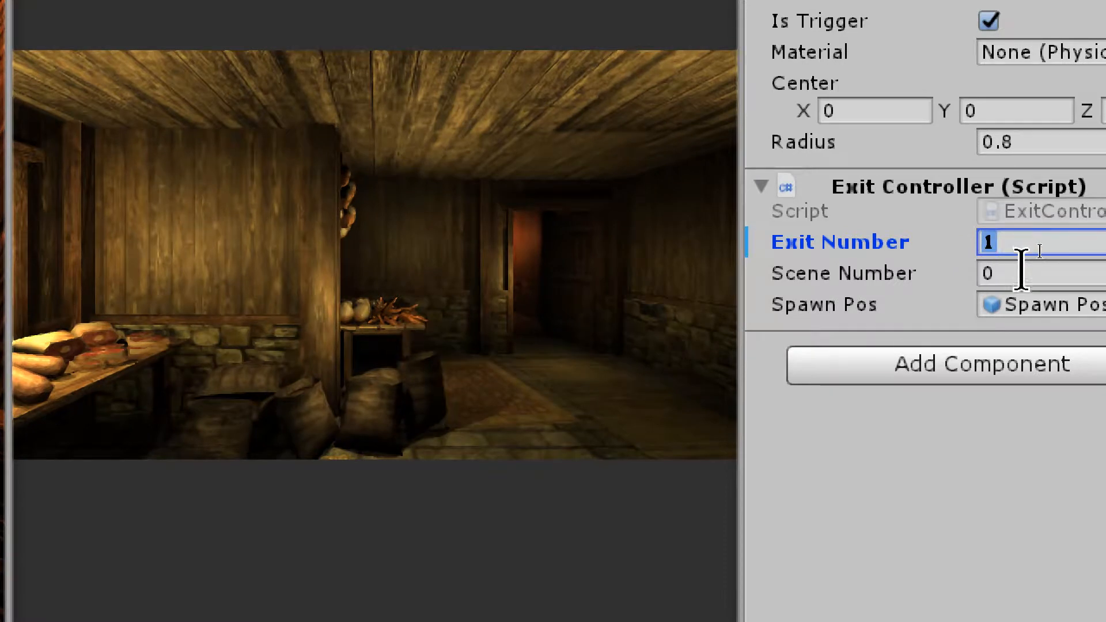
left_click(1025, 270)
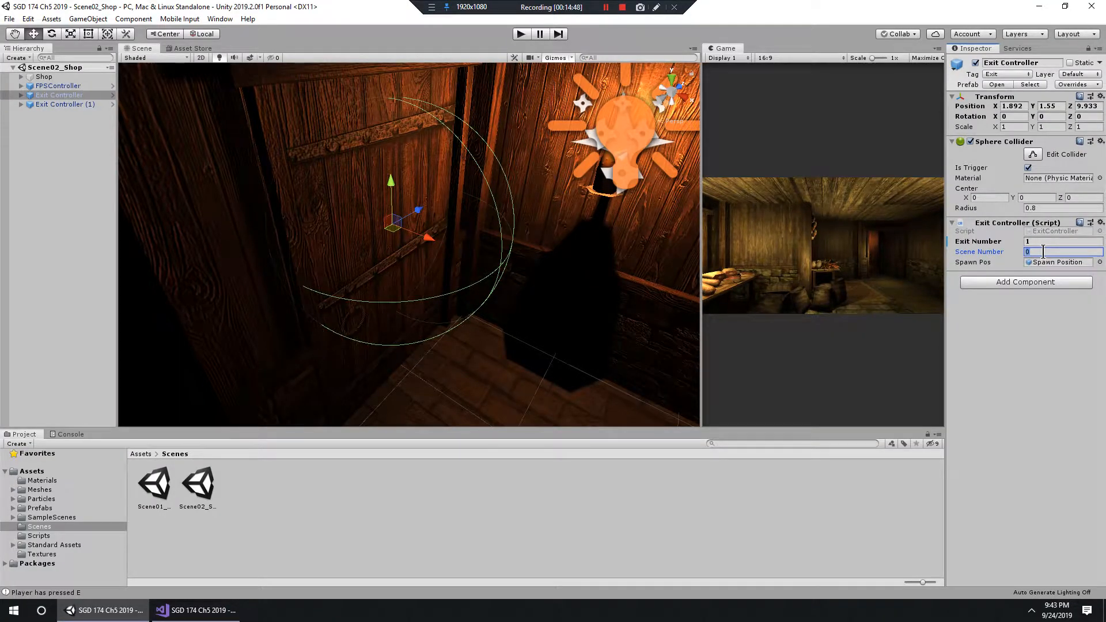
left_click(9, 18)
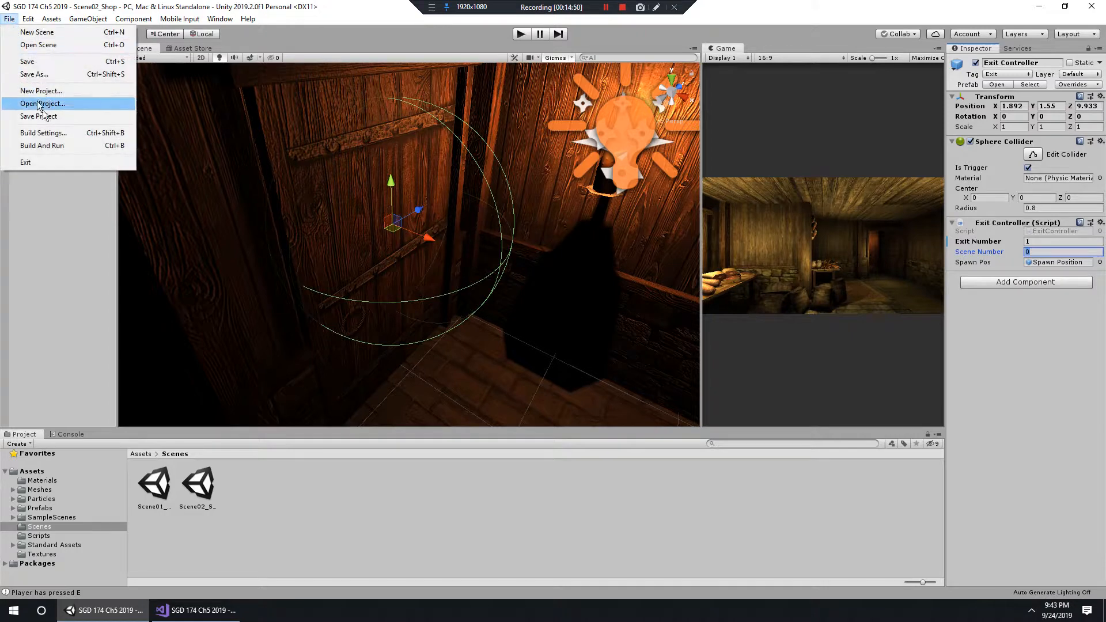
Step: Check the scene indices in the Build Settings against the selected Exit Controller's Scene Number
left_click(56, 133)
left_click(239, 107)
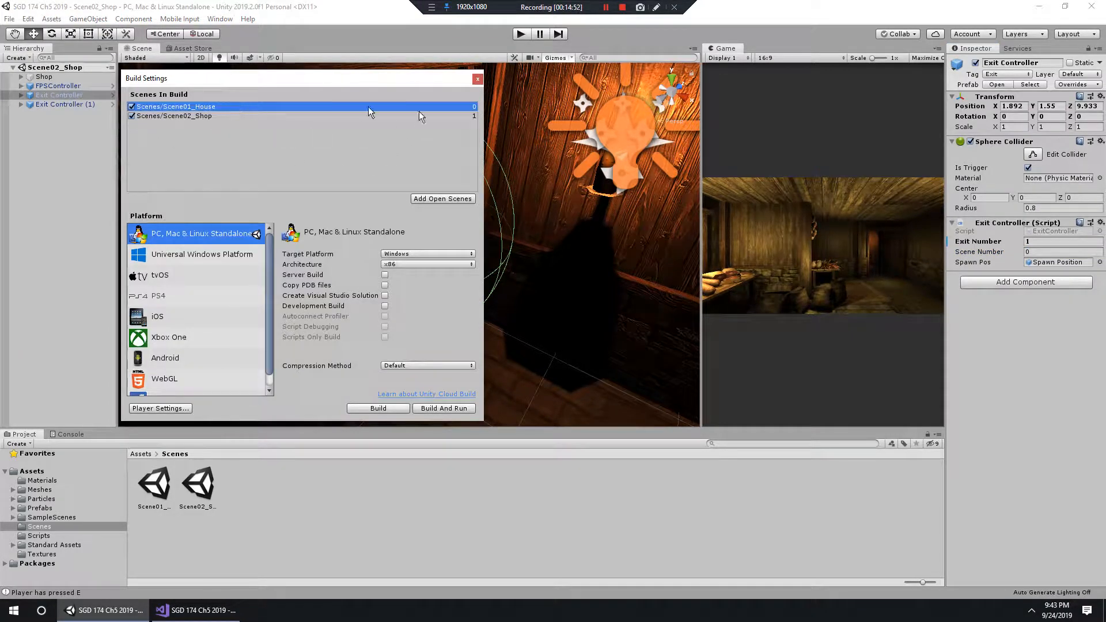
left_click(477, 79)
left_click(1050, 255)
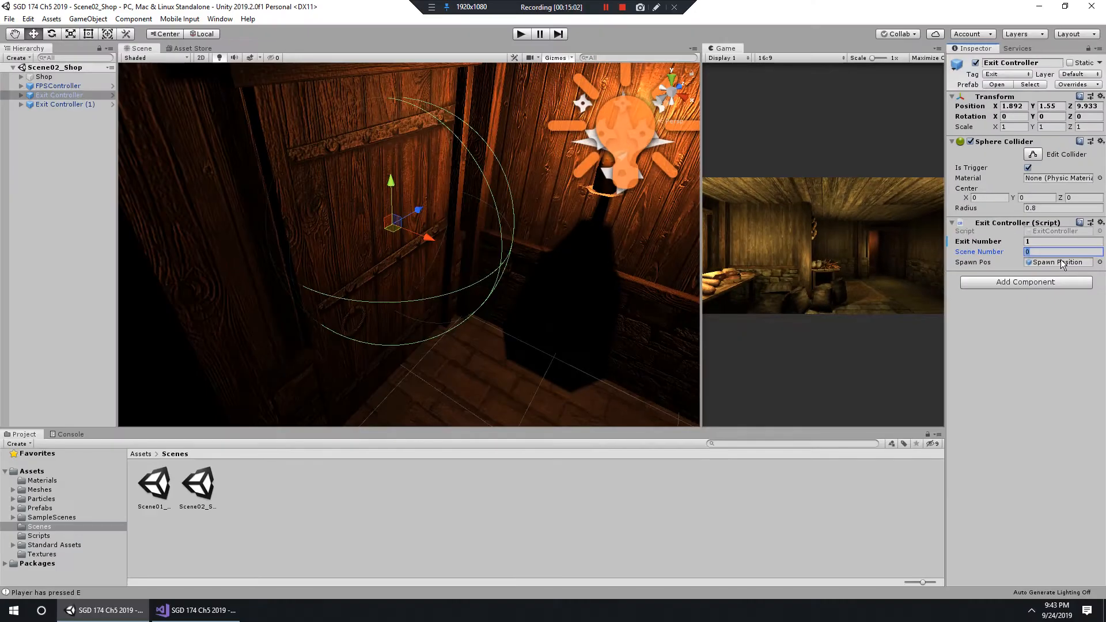
Step: Focus on Exit Controller (1) in the shop scene and check its Scene Number
double_click(66, 104)
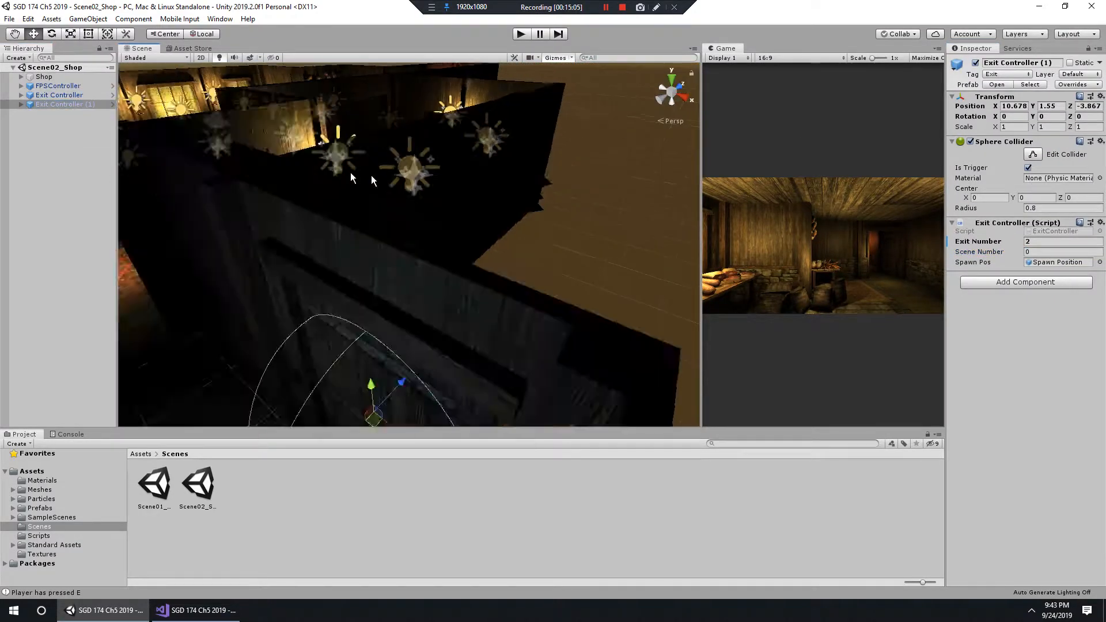
right_click_drag(371, 175, 484, 248, "alt")
mouse_move(484, 247)
left_mouse_down("alt")
mouse_move(517, 299)
mouse_move(489, 266)
left_mouse_up("alt")
right_click_drag(489, 267, 796, 300, "alt")
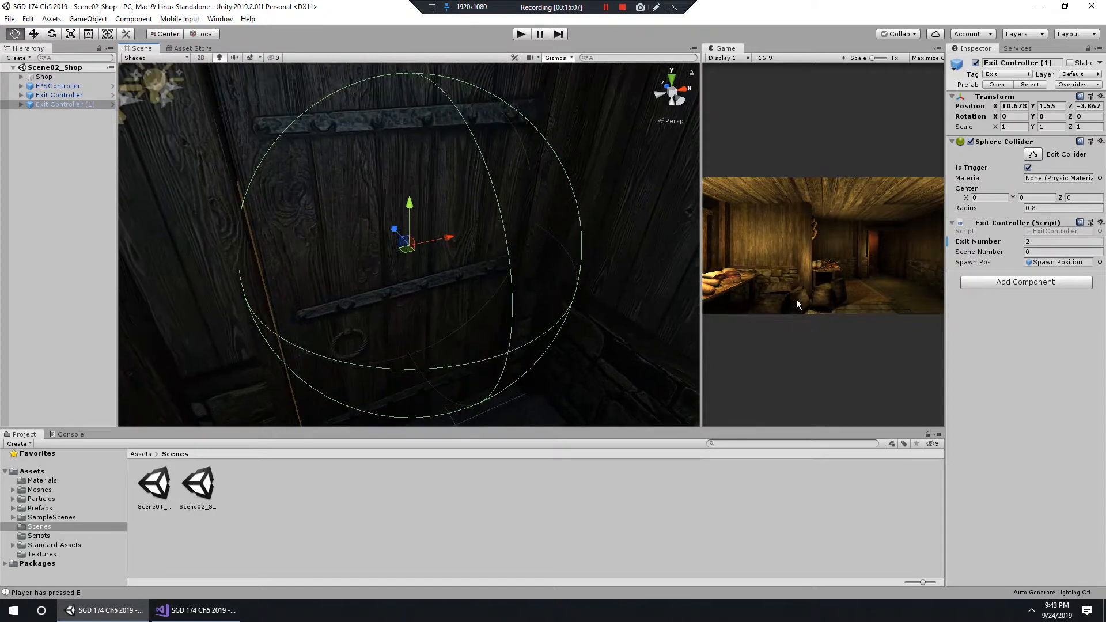
left_click(1034, 251)
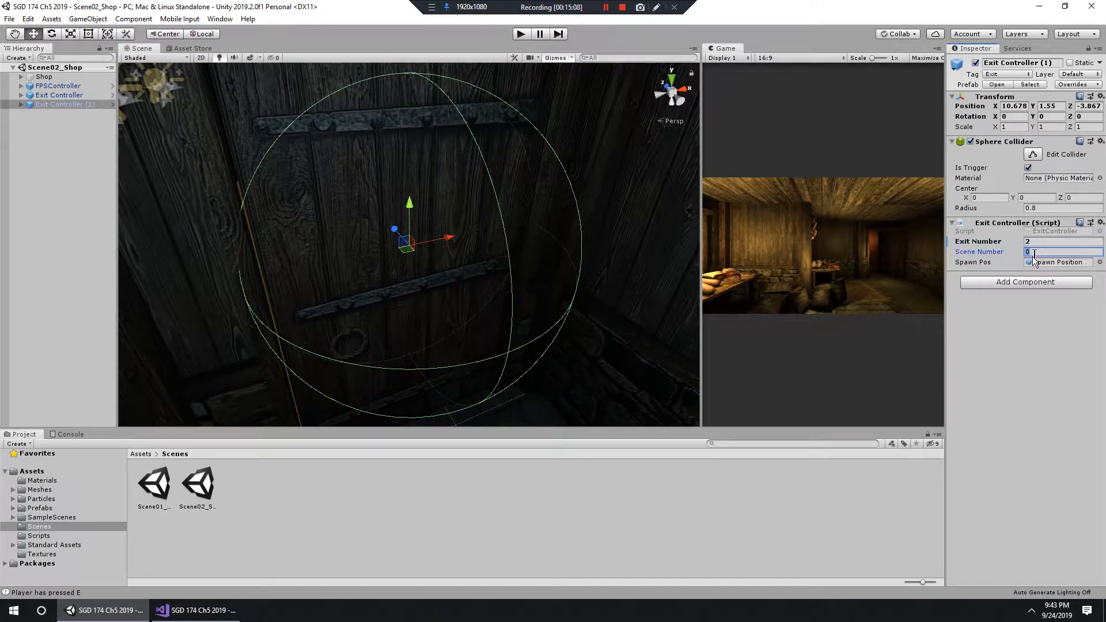
left_click(1031, 318)
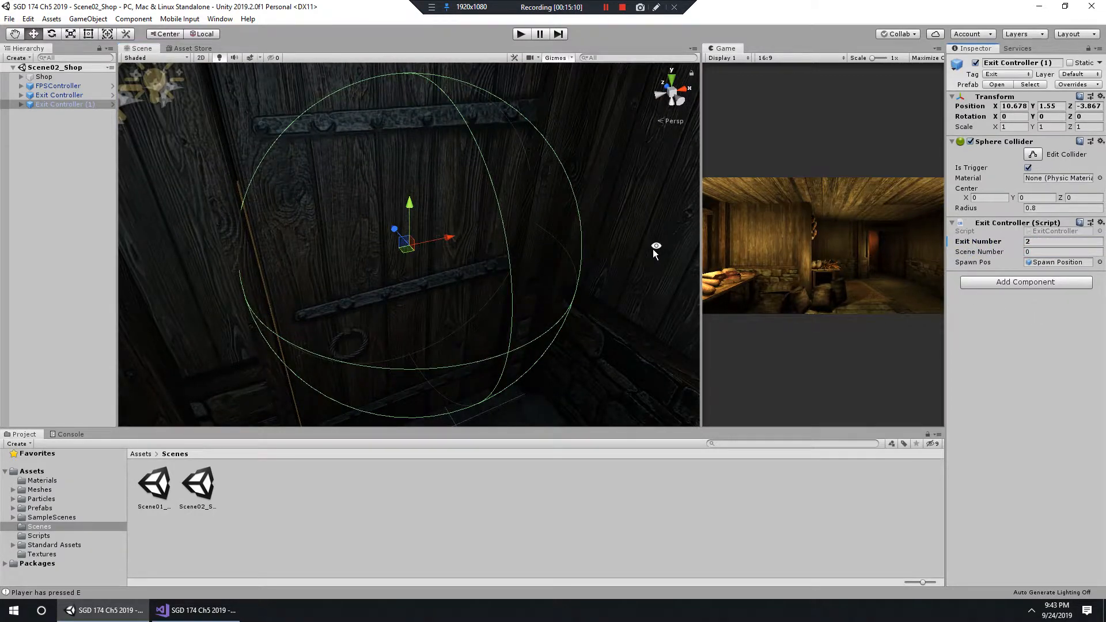
scroll(652, 249, "down", 3)
Step: Open the Scene01_House scene and set the first Exit Controller's Scene Number to 1
double_click(154, 486)
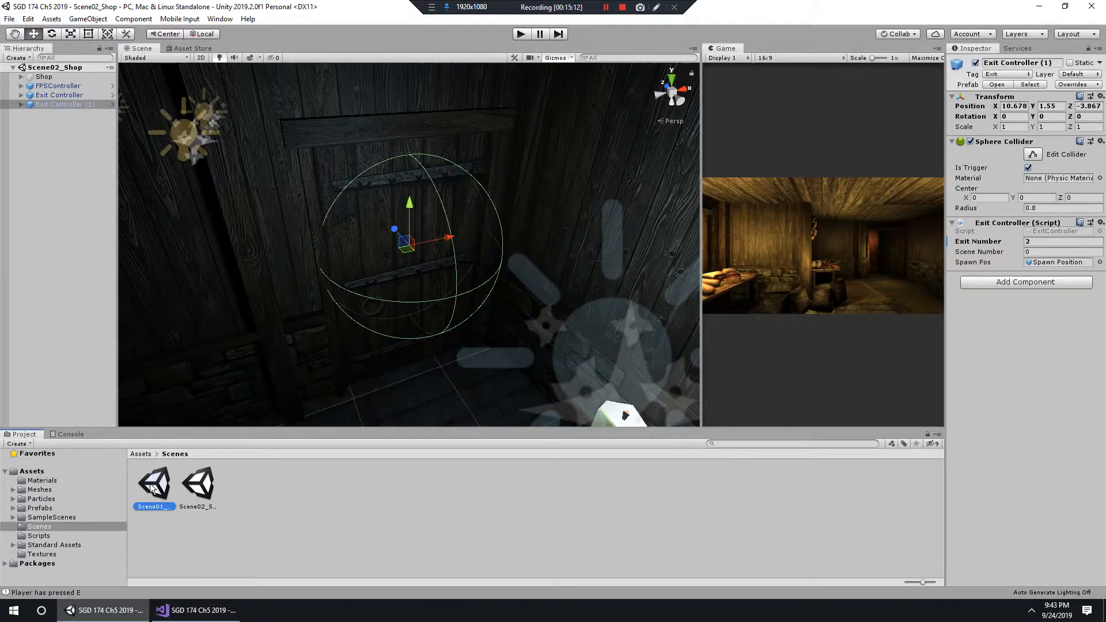
left_click(52, 95)
key("f")
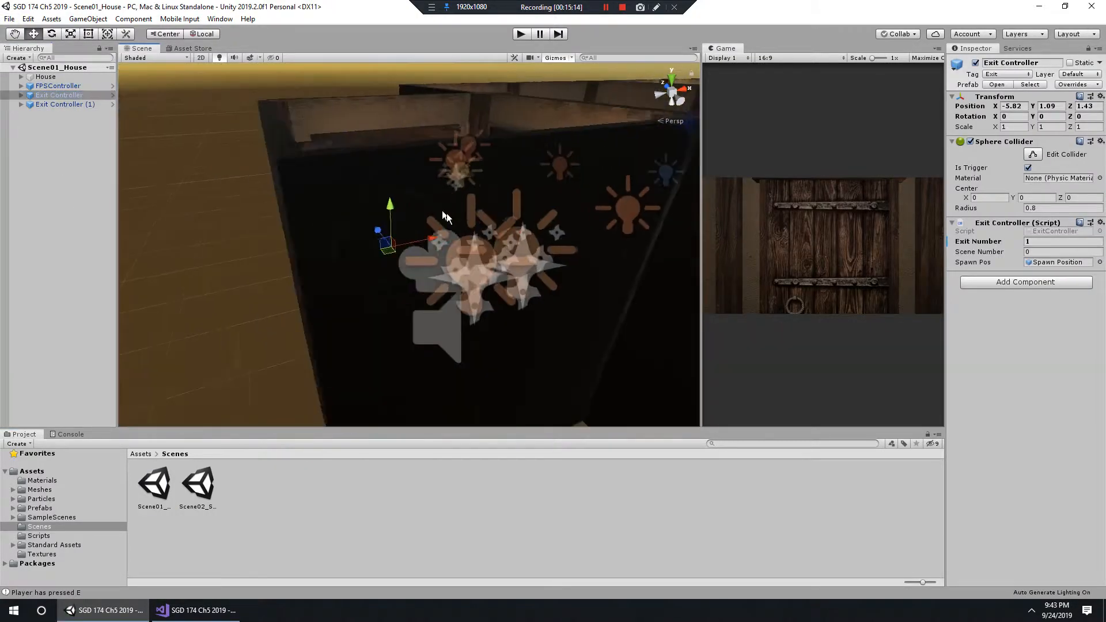
left_click_drag(428, 263, 508, 275, "alt")
left_click(1052, 251)
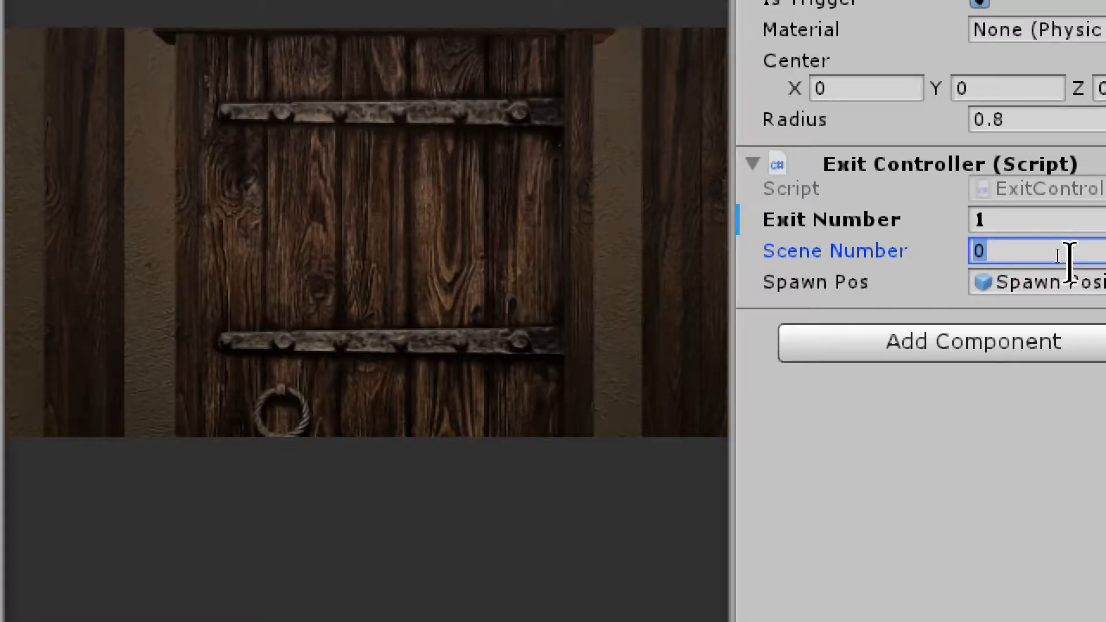
type("1")
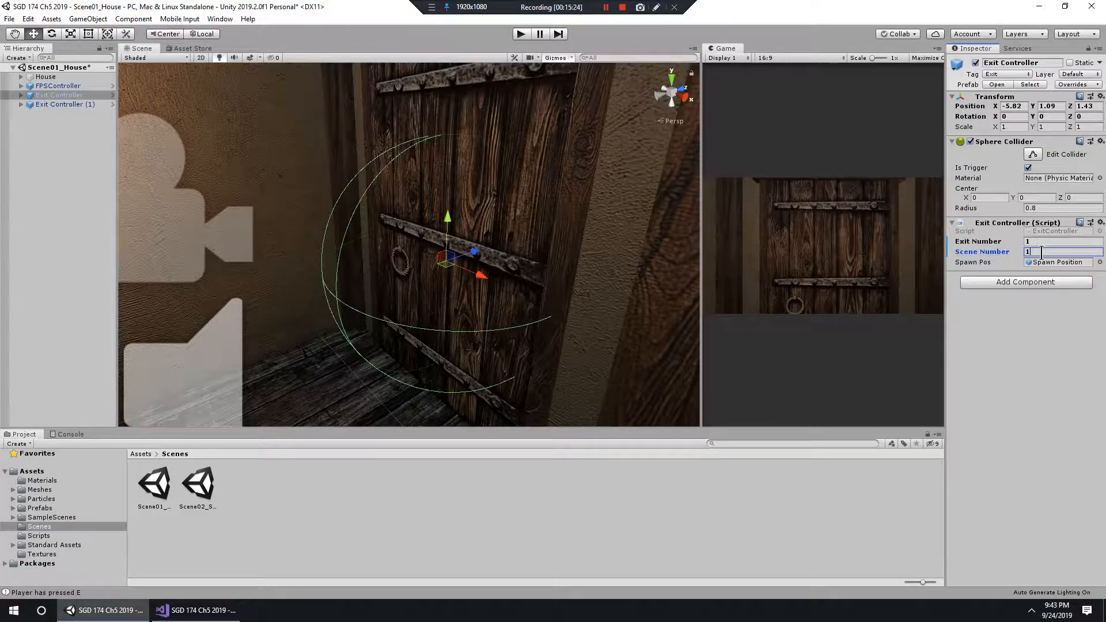
Step: Look up the build index of Scene02_Shop in the Build Settings, closing them when done
left_click(9, 19)
left_click(43, 133)
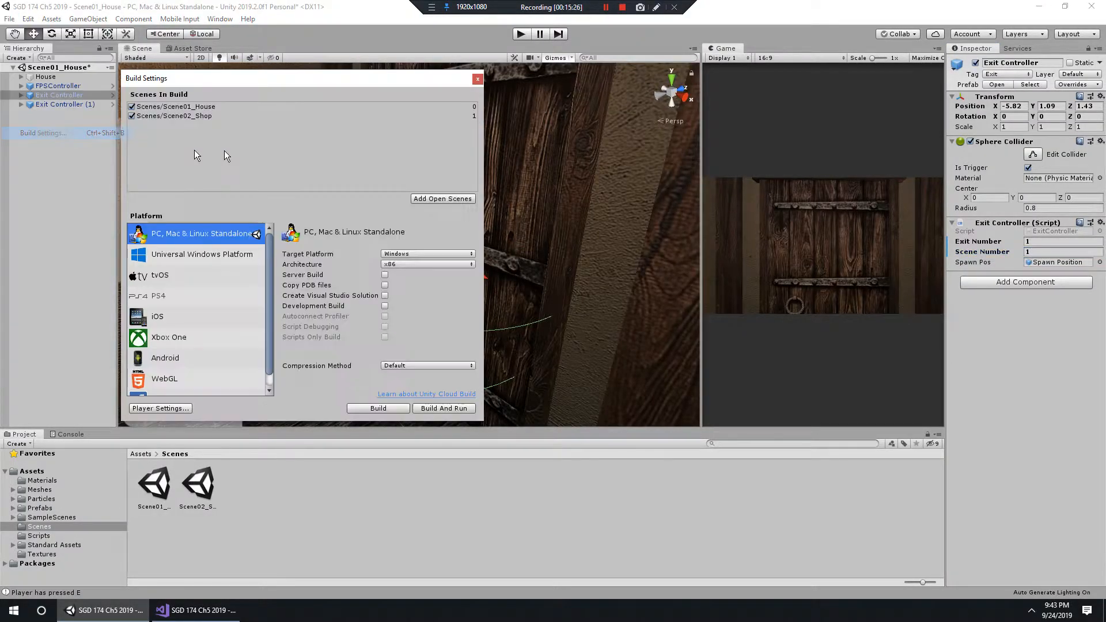
left_click(190, 116)
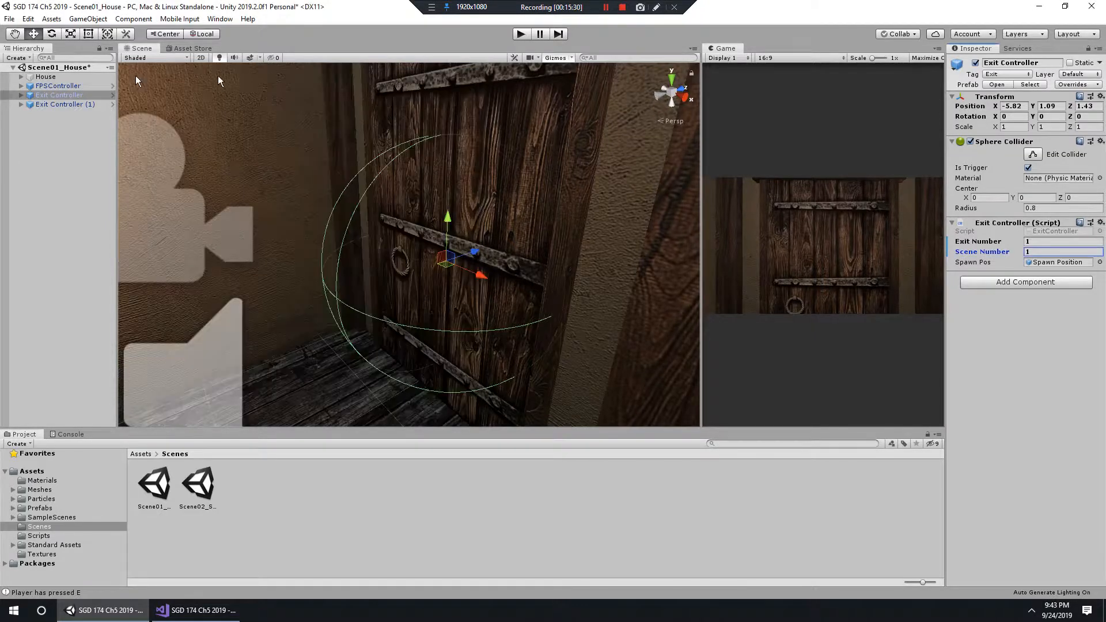
left_click(478, 78)
Step: Set Exit Controller (1) in the house scene to Exit Number 2 and Scene Number 1
left_click(69, 105)
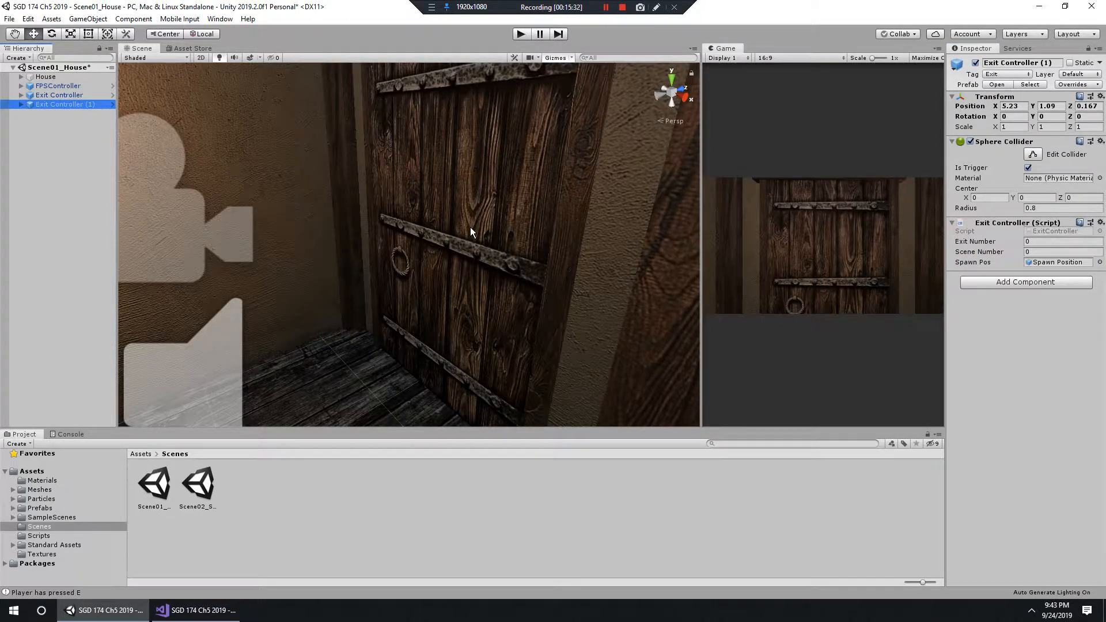
key("f")
left_click_drag(507, 291, 621, 280, "alt")
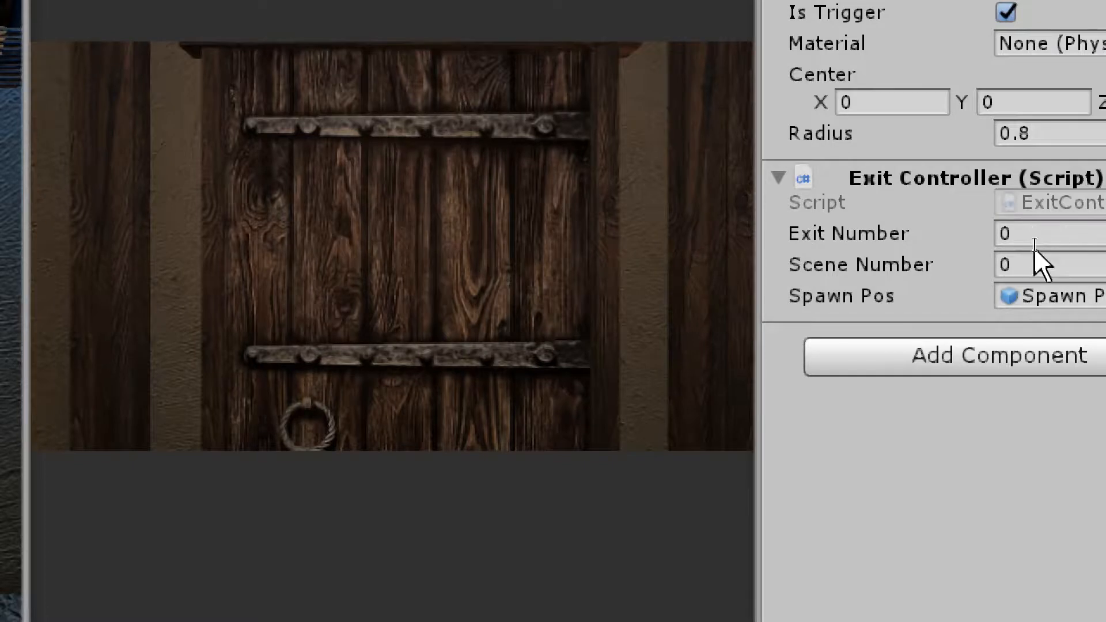
left_click(1038, 246)
type("2")
left_click(1032, 263)
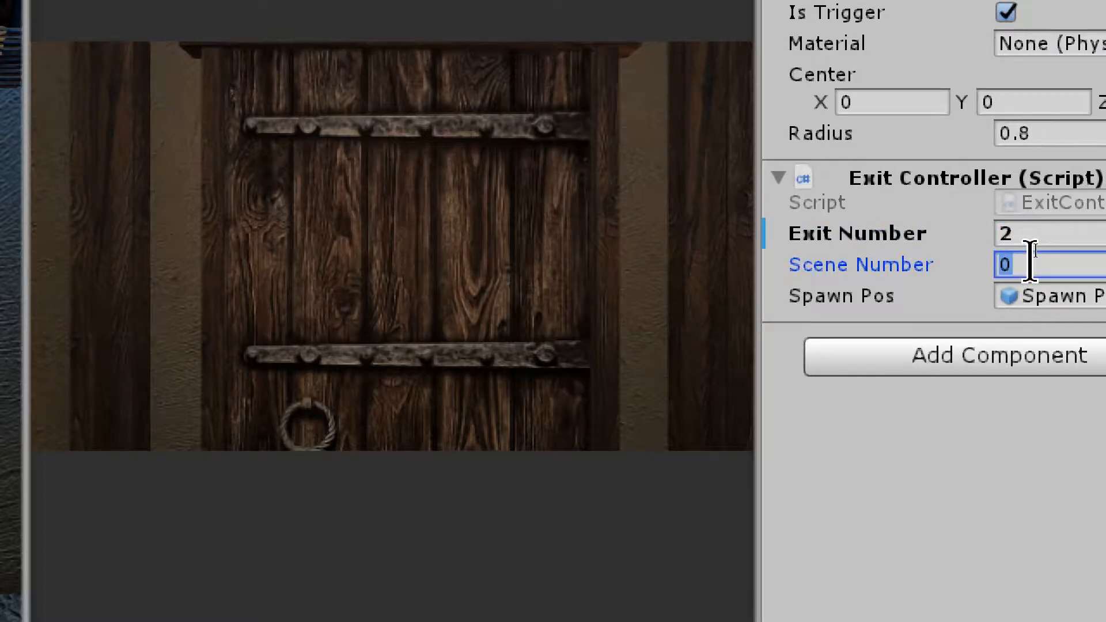
type("1")
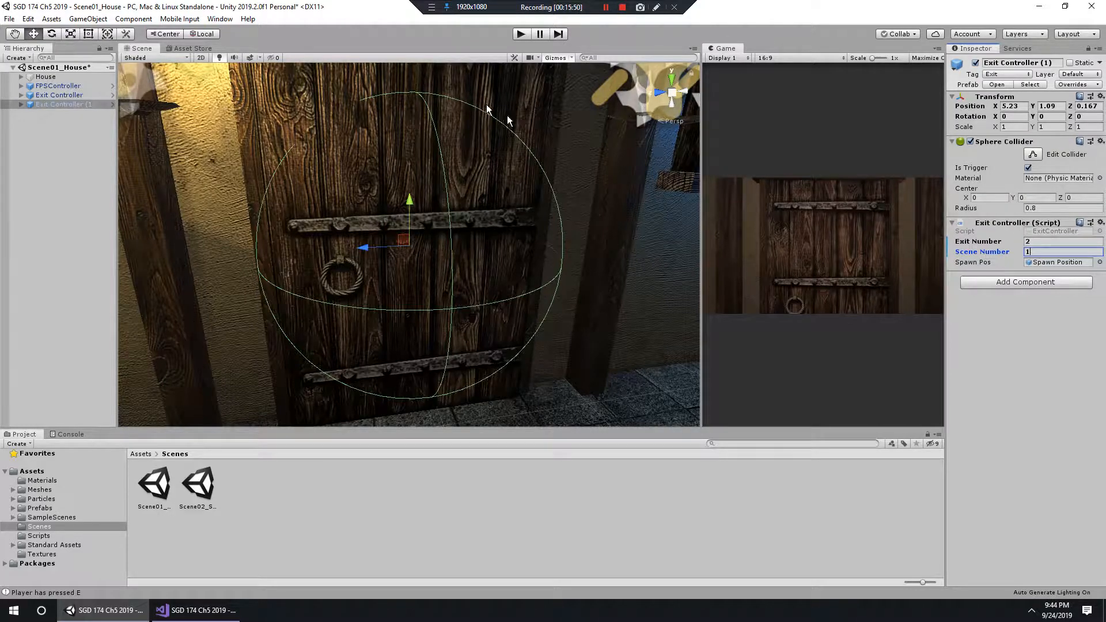
scroll(387, 196, "down", 10)
left_click_drag(386, 196, 443, 226, "alt")
right_click_drag(444, 227, 399, 217, "alt")
left_click_drag(399, 217, 395, 161, "alt")
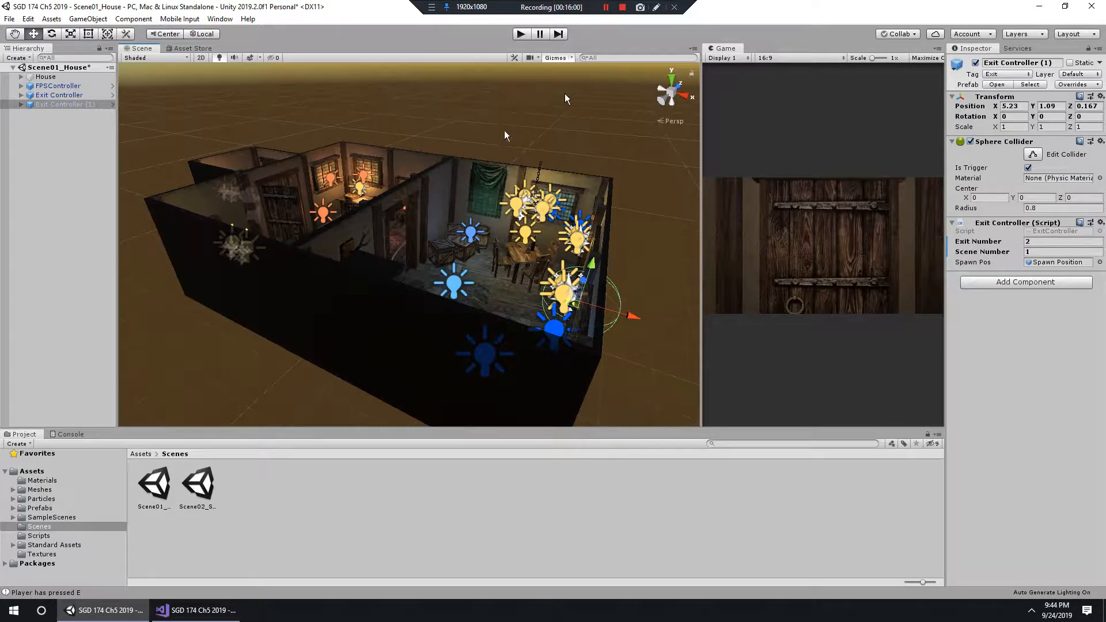
left_click(608, 9)
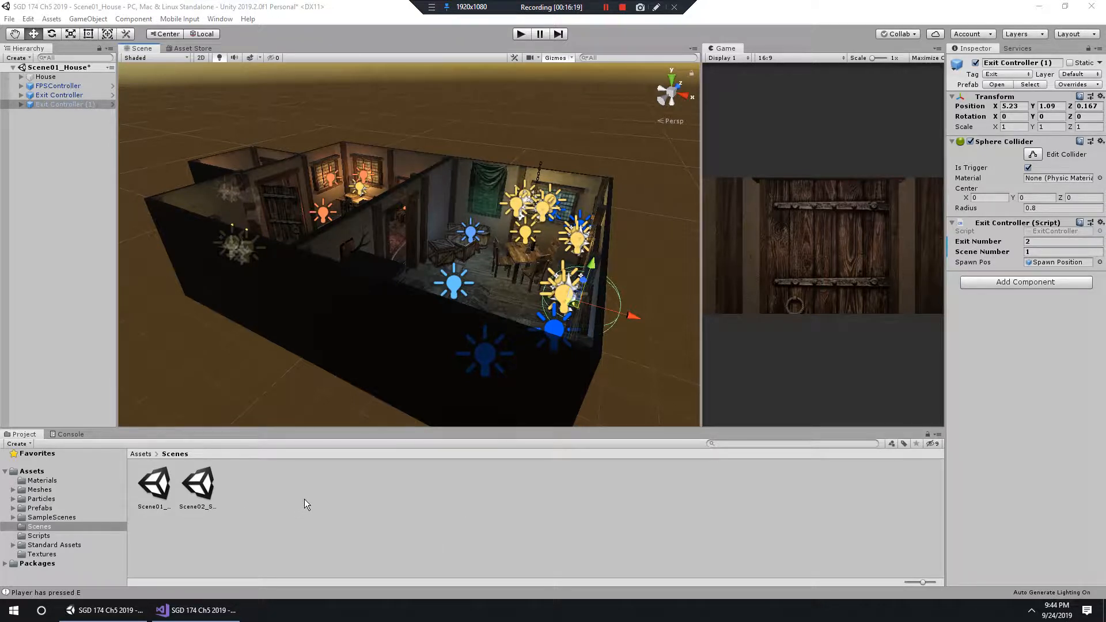
Step: Show the Scripts folder, and add an empty game object to the house scene with its transform reset
left_click(36, 536)
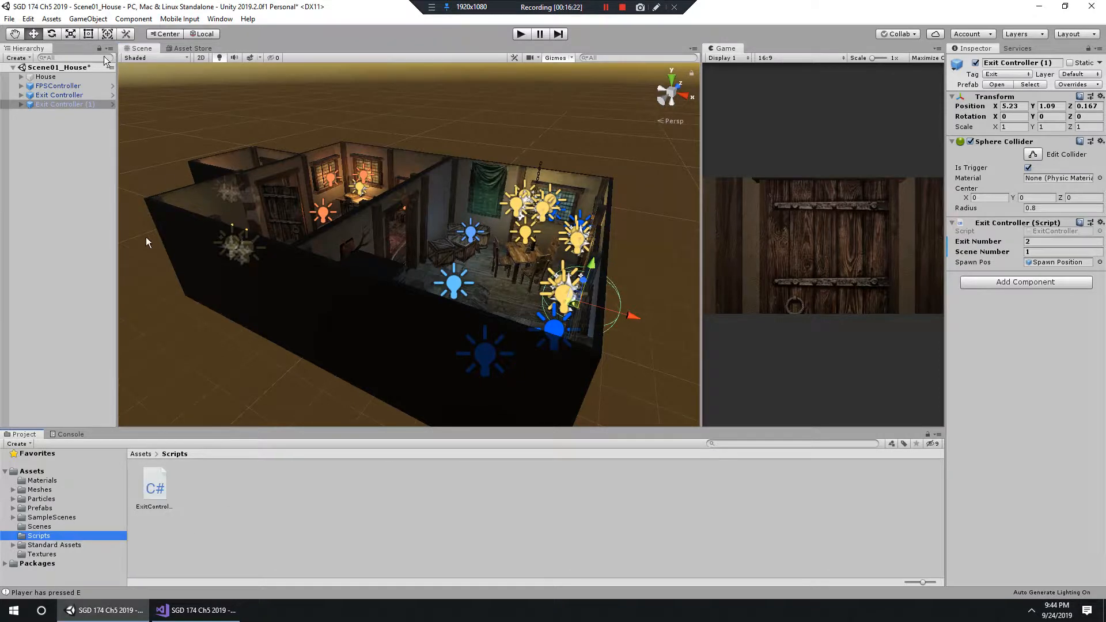
left_click(88, 18)
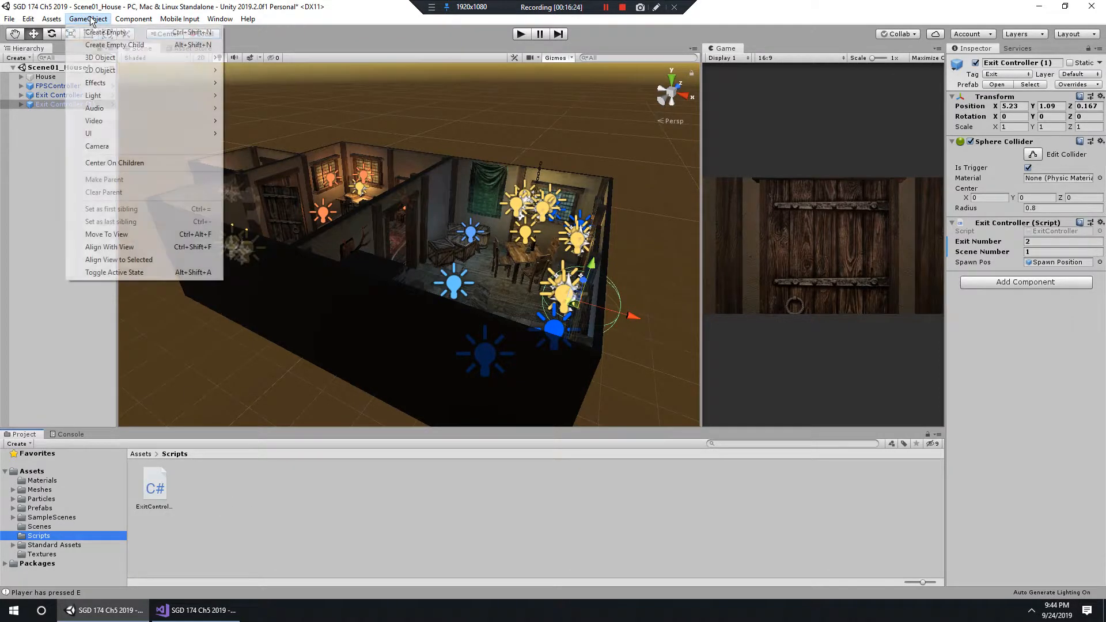
left_click(92, 30)
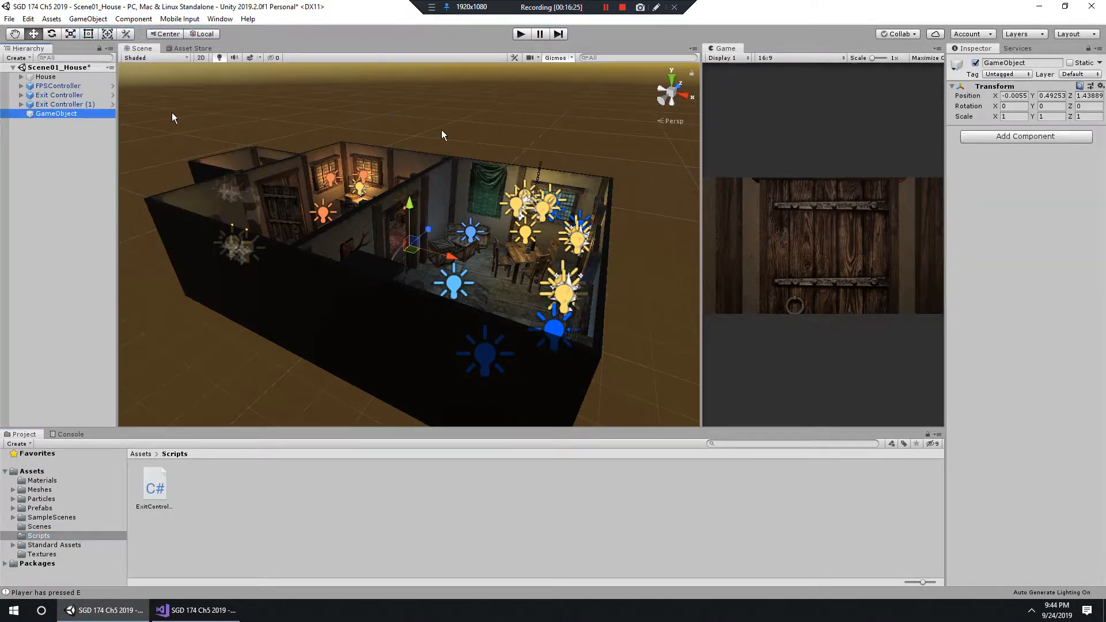
left_click(1101, 86)
left_click(1000, 96)
Step: Rename the new empty game object GameManager and deselect it
left_click(61, 116)
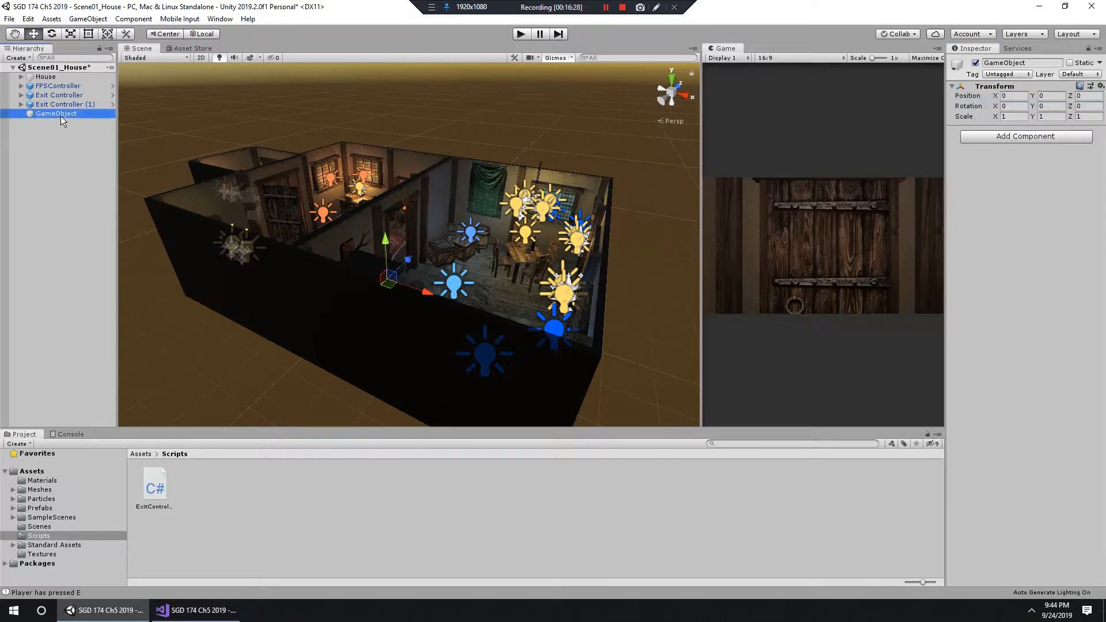
left_click(65, 114)
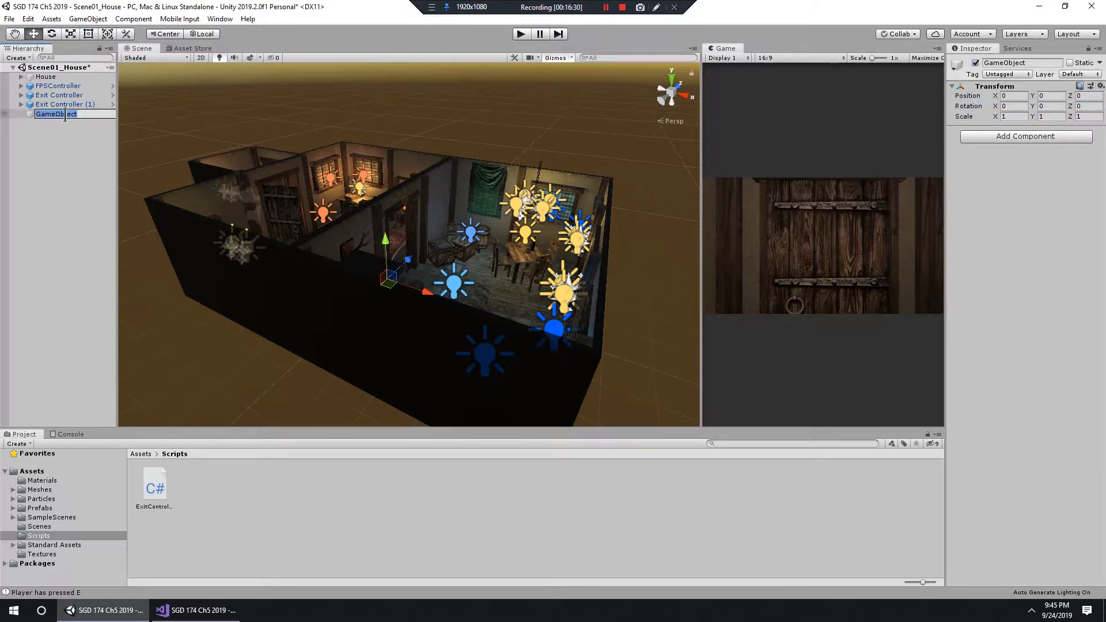
type("Gam")
key("Return")
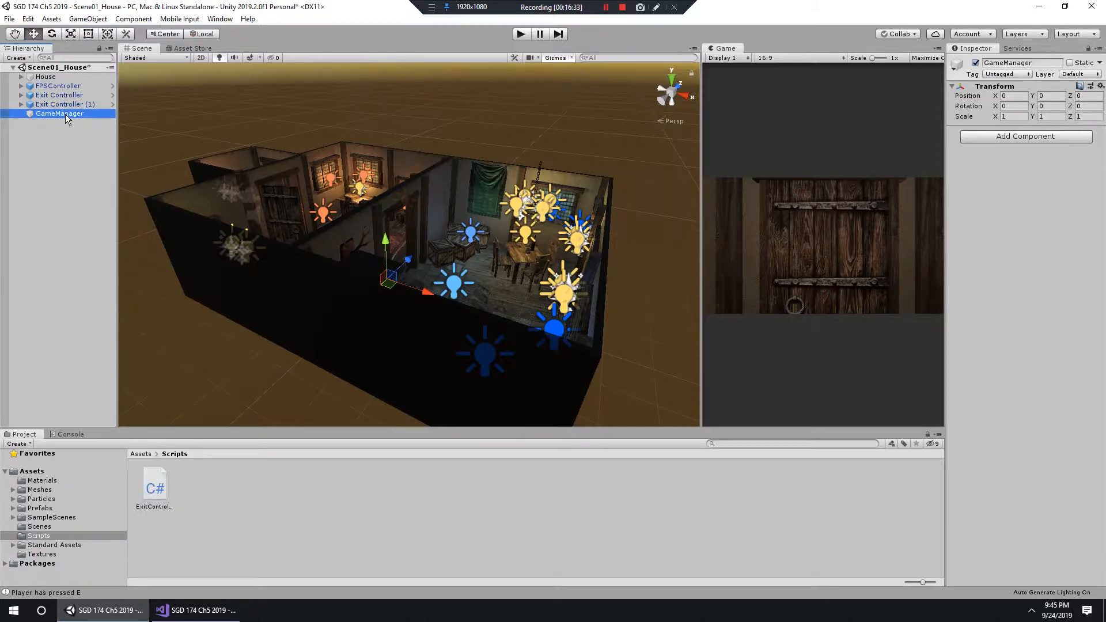
left_click(102, 161)
Step: Create a new C# script named GM in the Scripts folder
right_click(238, 512)
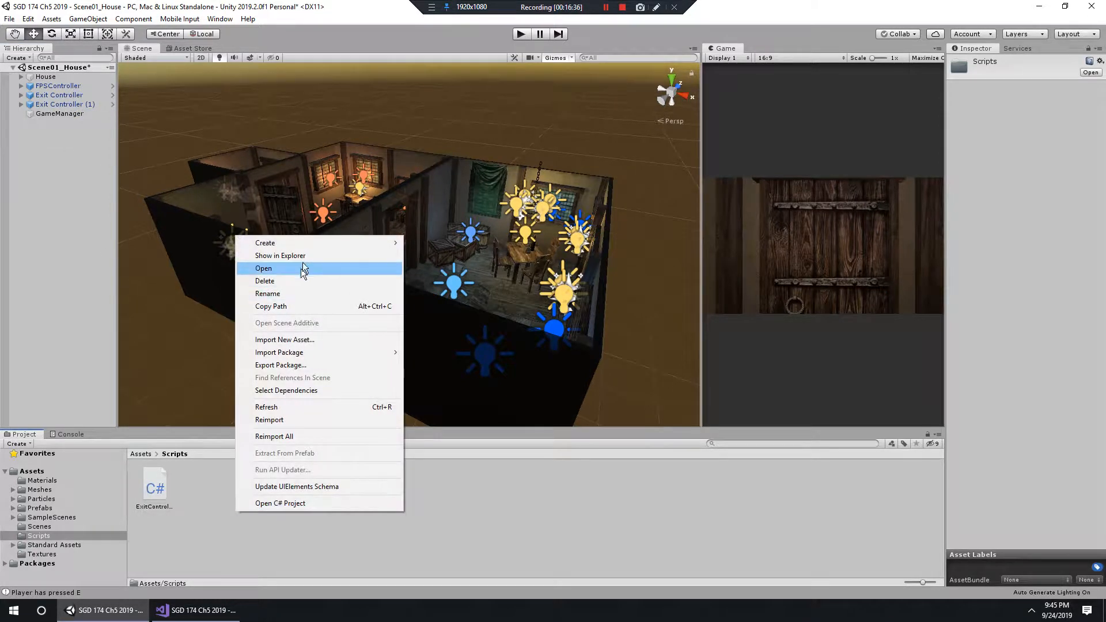
mouse_move(302, 249)
left_click(473, 193)
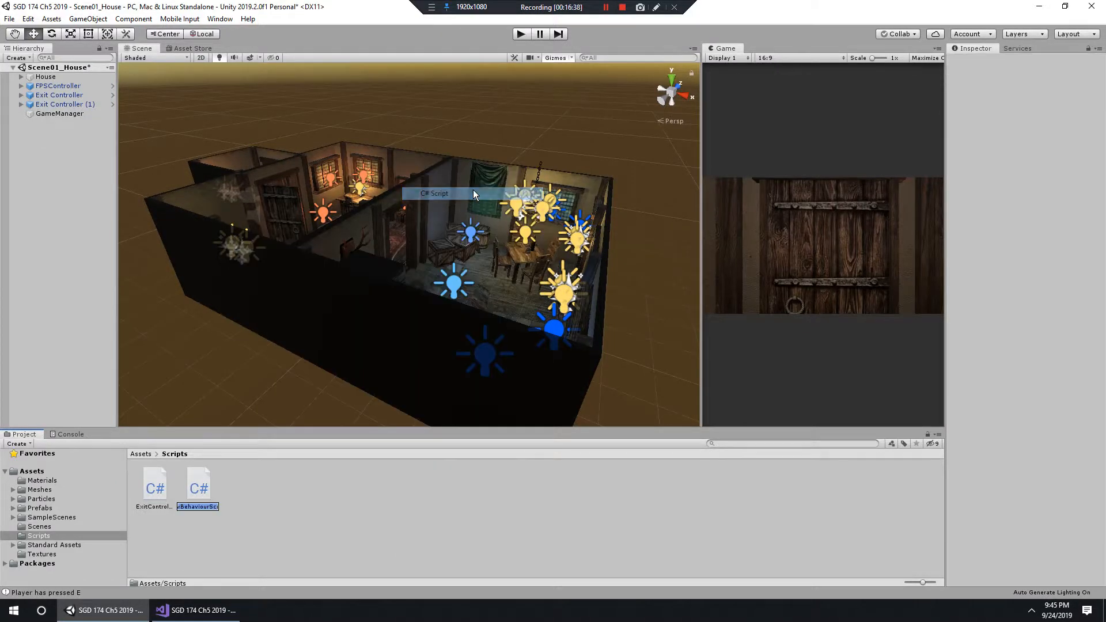
type("GM")
key("Return")
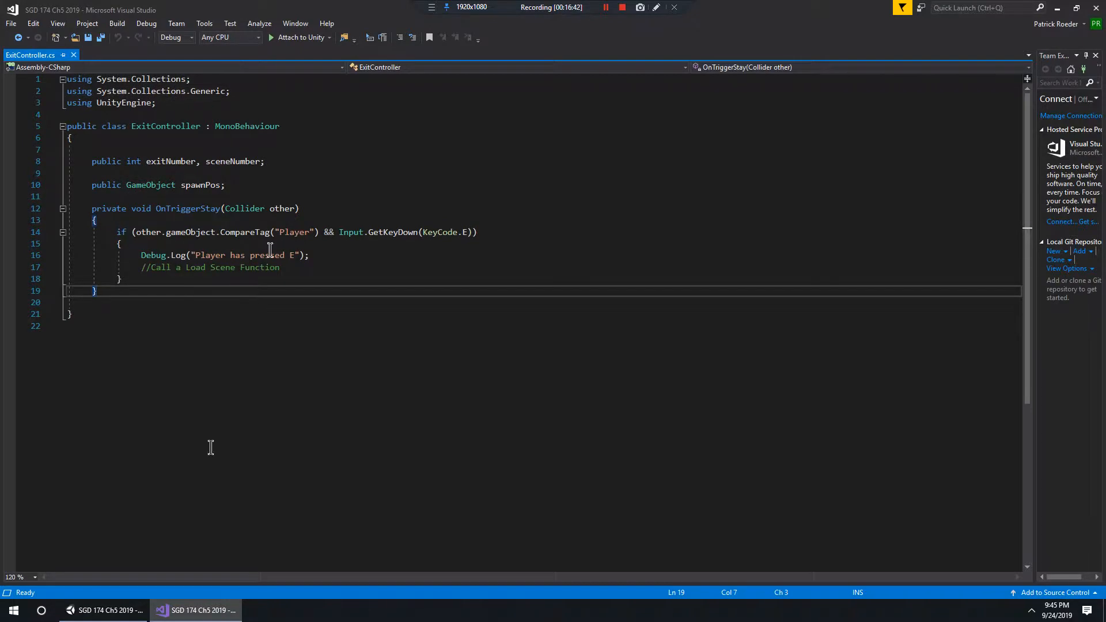
Step: Open the GM script in Visual Studio and delete its default Start and Update methods with their comments
left_click(104, 611)
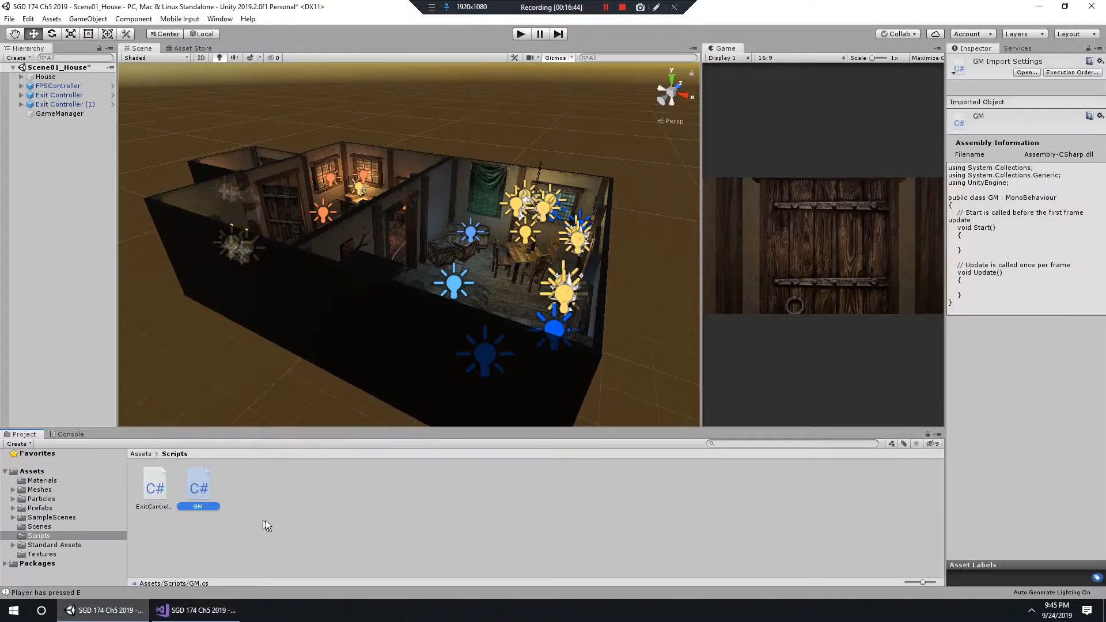
double_click(203, 487)
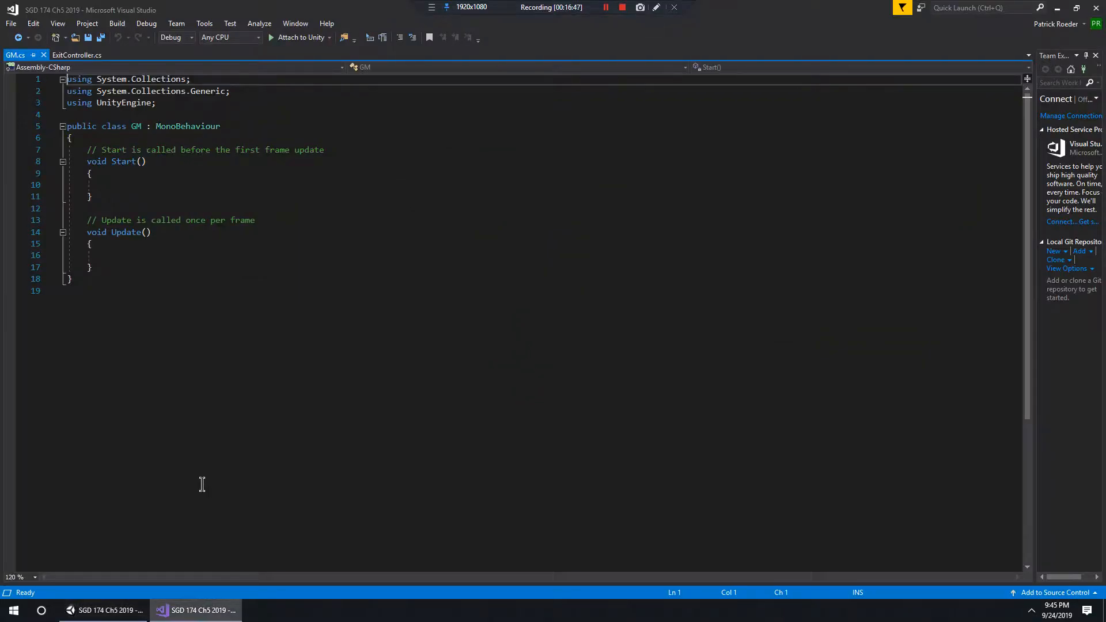
left_click_drag(116, 269, 66, 151)
key("Delete")
Step: Return to Unity and create another C# script named GameManager in the Scripts folder
left_click(104, 610)
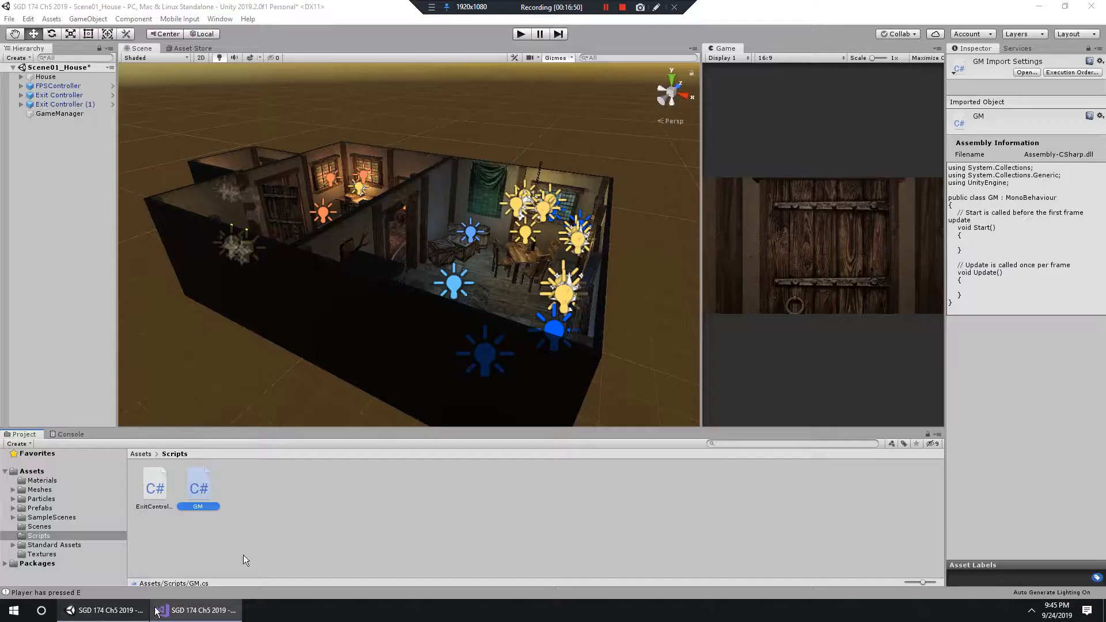
right_click(288, 504)
mouse_move(353, 235)
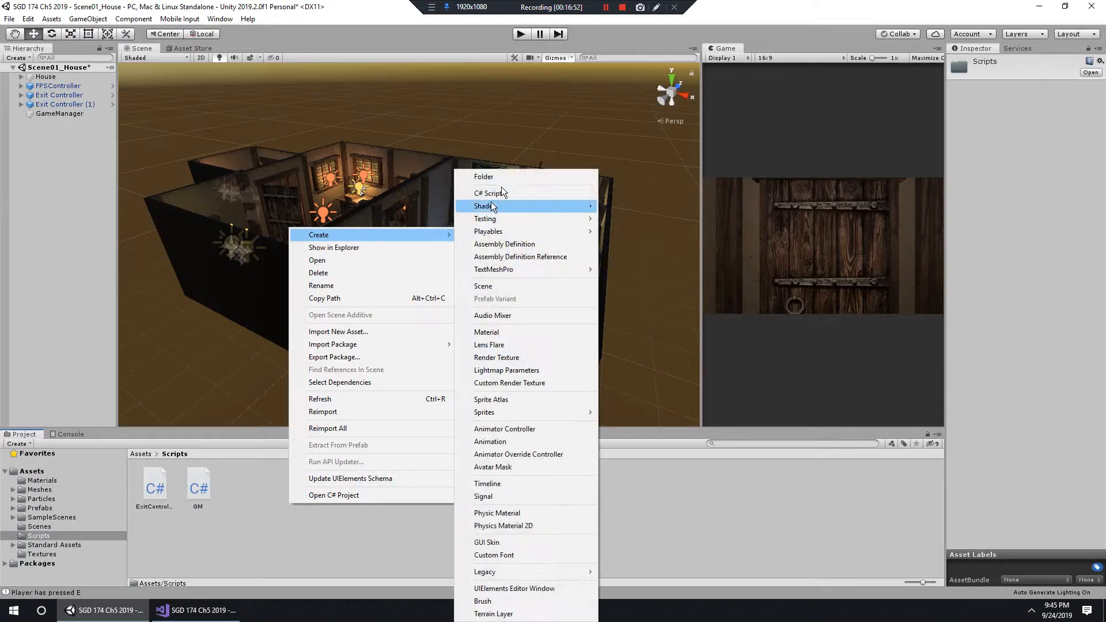
left_click(500, 190)
type("Game")
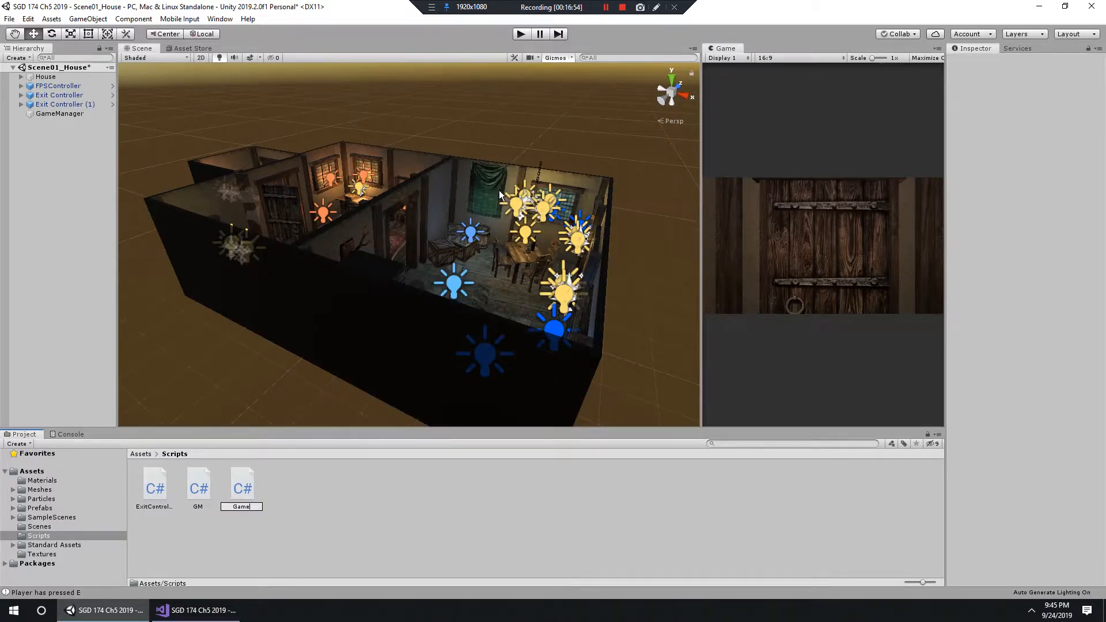
type("Manager")
key("Return")
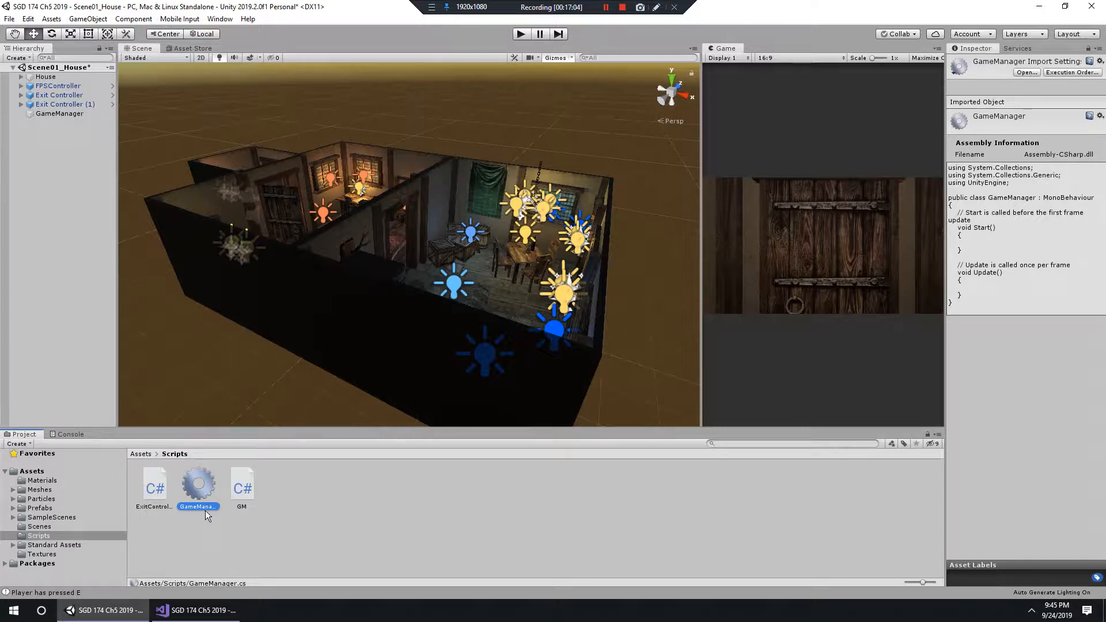
Step: Delete the GameManager script from the Scripts folder, keeping the GM script
left_click(235, 494)
left_click(201, 496)
key("Delete")
left_click(585, 331)
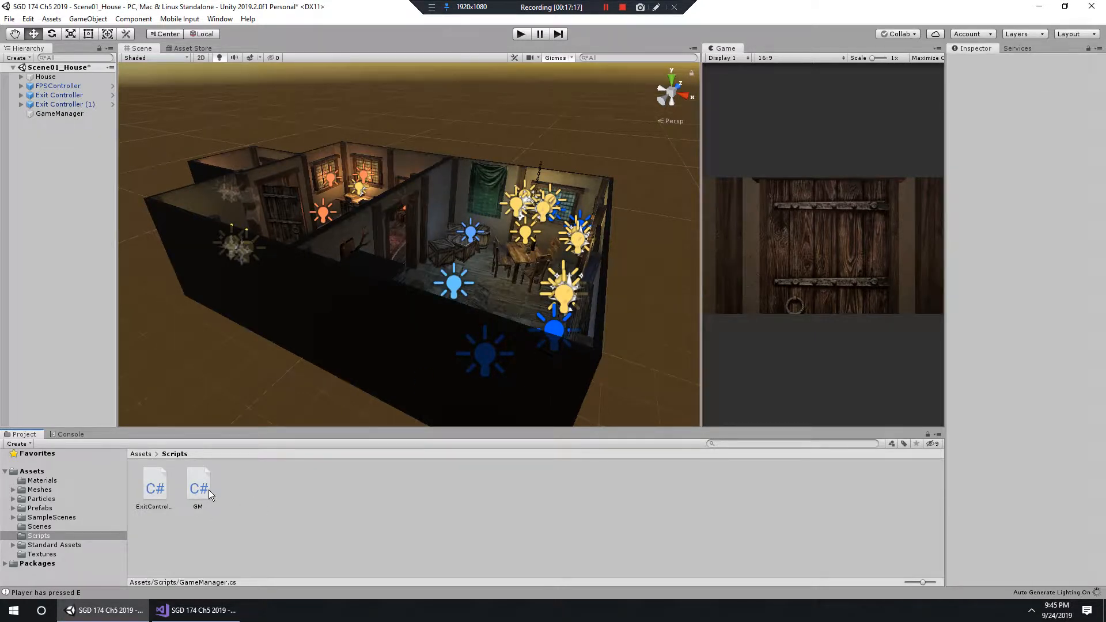
left_click(202, 490)
left_click(200, 532)
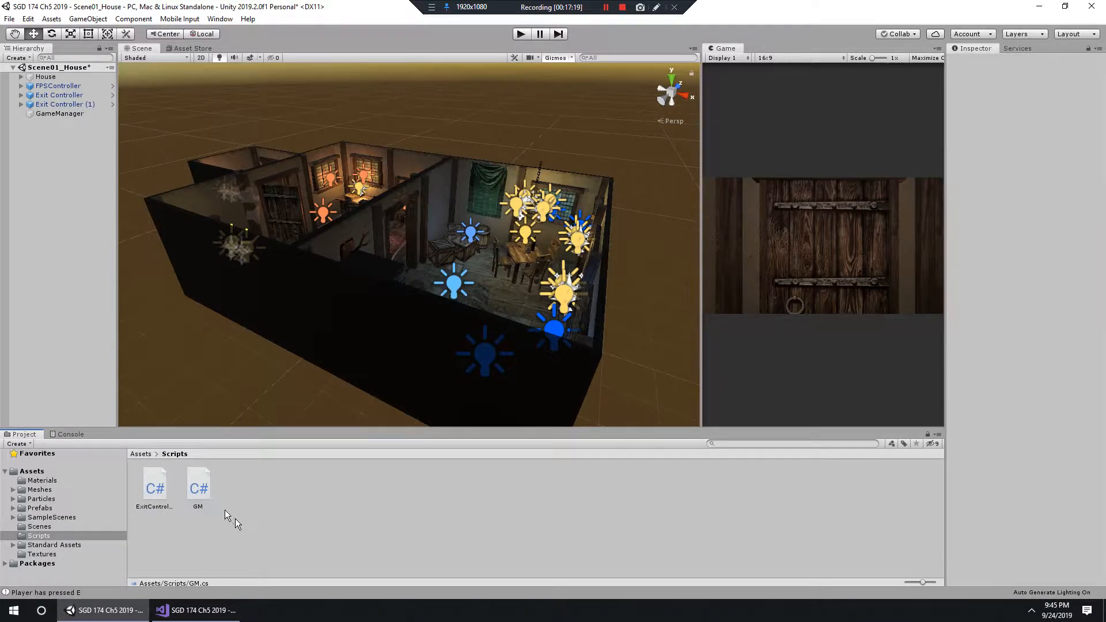
Step: Switch to the GM script in Visual Studio and indent the first empty line inside the GM class
left_click(207, 491)
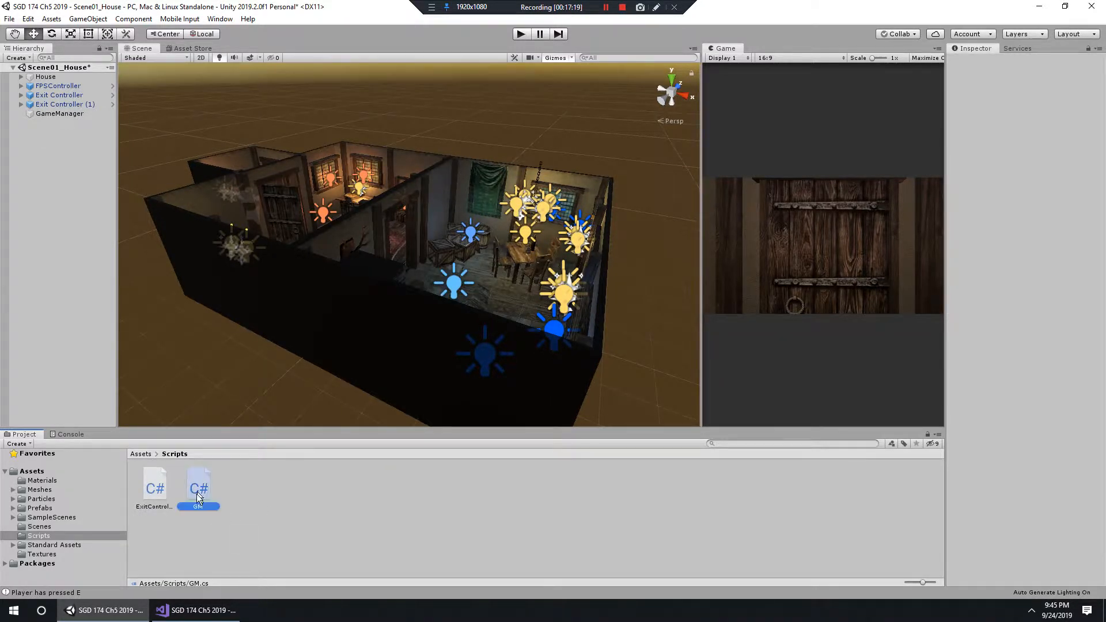
left_click(194, 617)
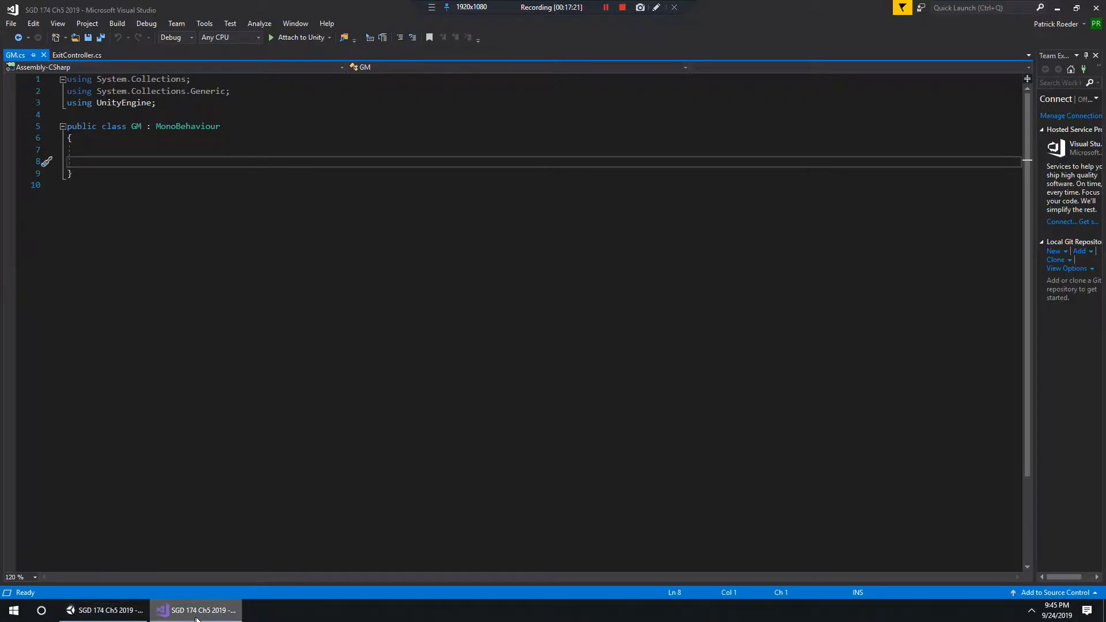
left_click(94, 150)
key("Tab")
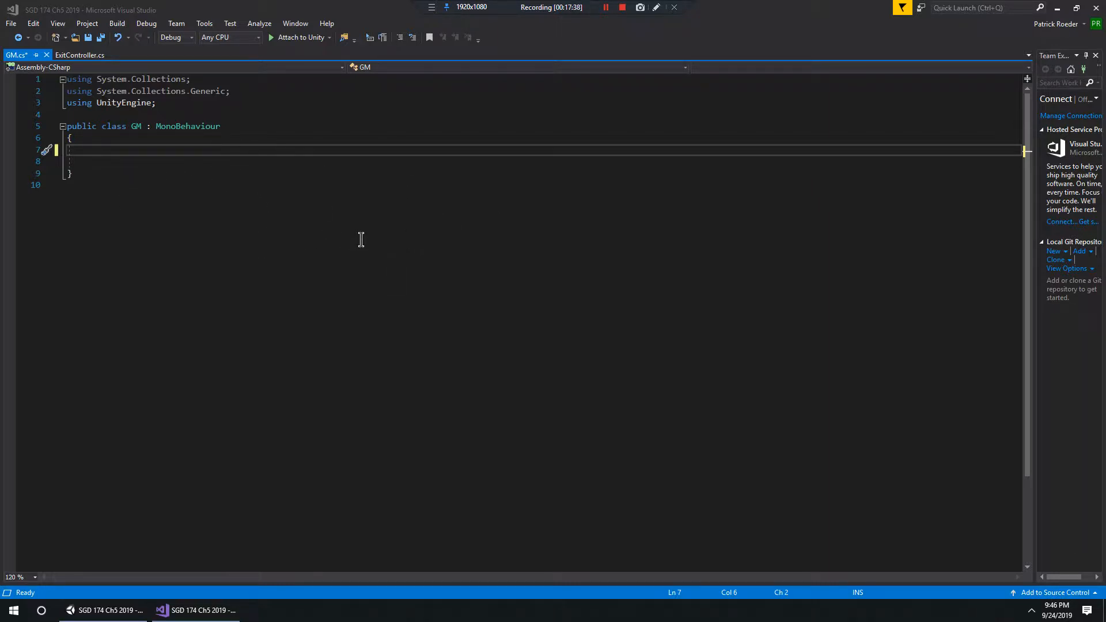
Step: Return to Unity and attach the GM script to the GameManager object
left_click(1058, 9)
left_click(79, 114)
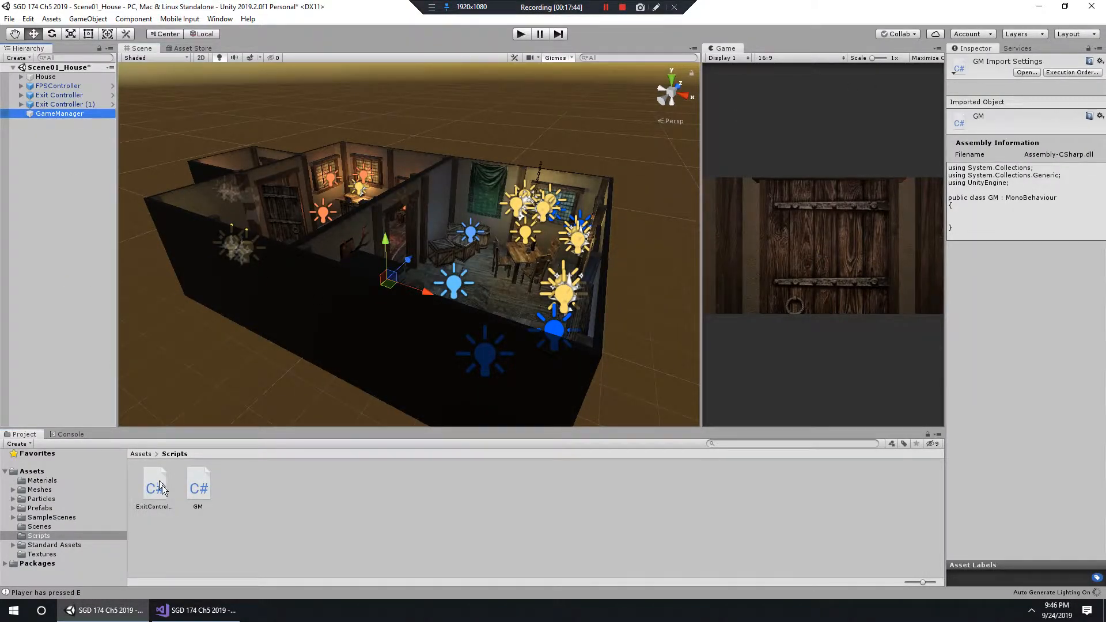
left_click_drag(193, 488, 65, 116)
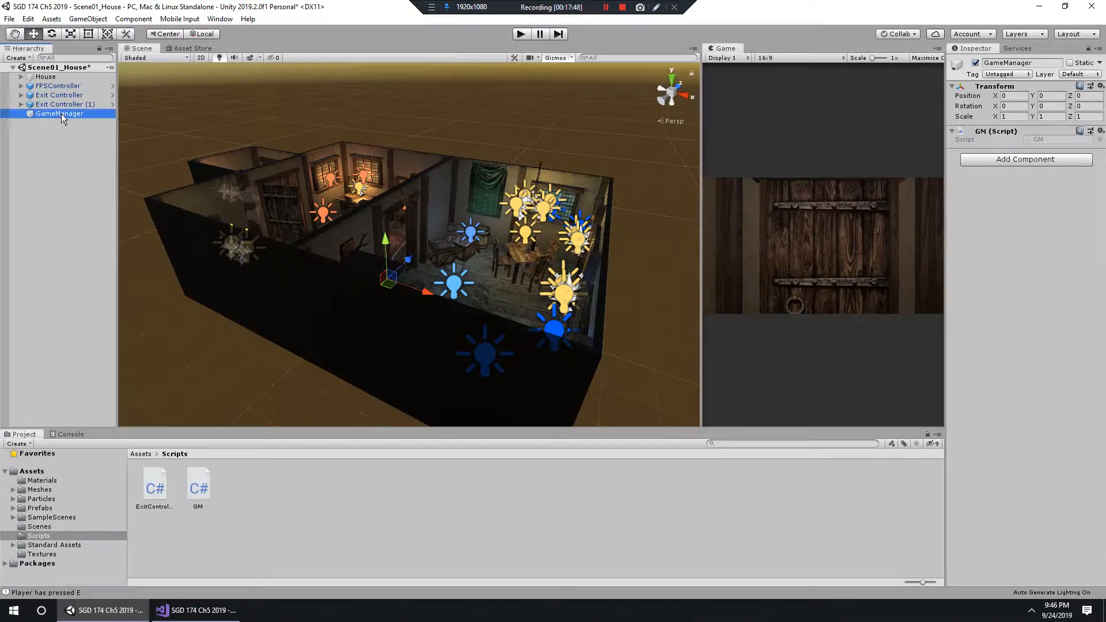
Step: Make a prefab of the GameManager object in the Prefabs folder
left_click(62, 176)
left_click(57, 114)
left_click(47, 510)
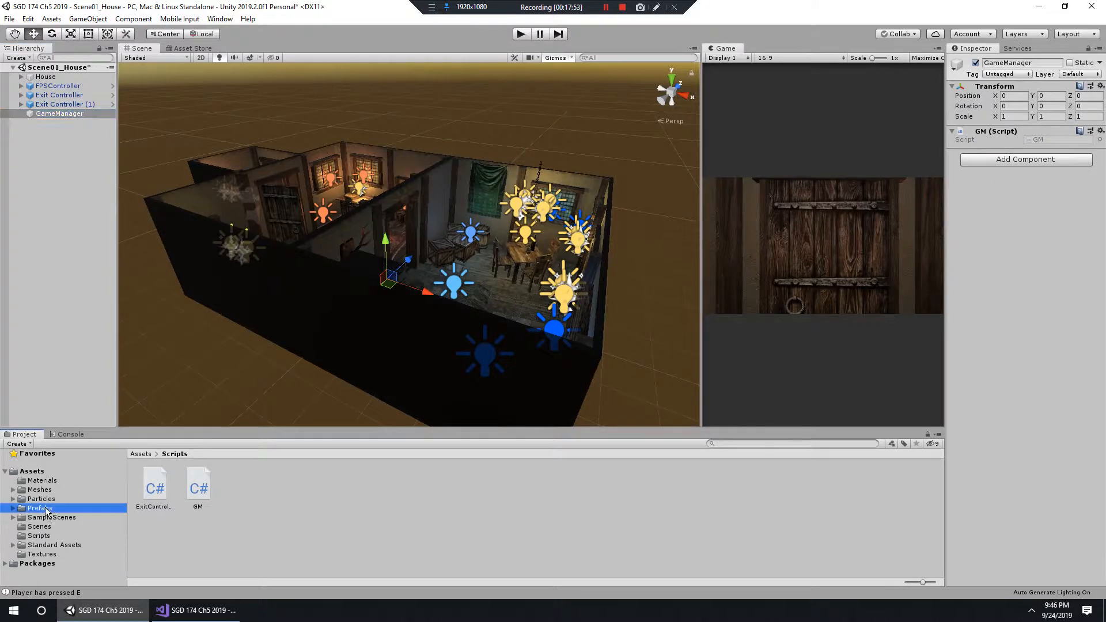
left_click_drag(63, 115, 508, 502)
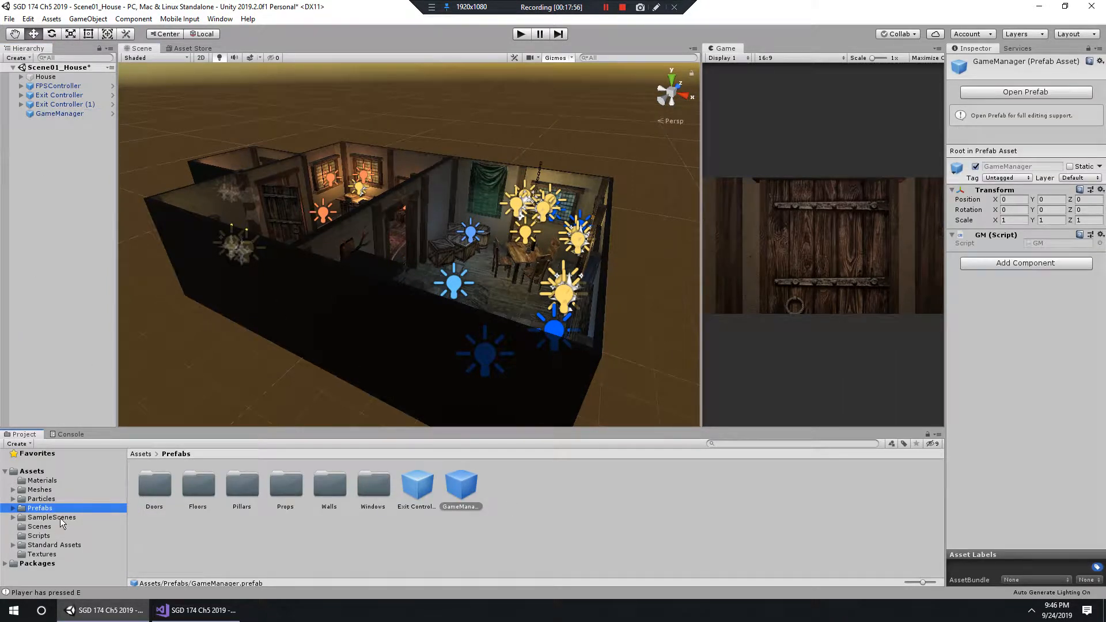
Step: Reopen the GM script from the Scripts folder and declare "public static GM instance = null;" in the class
left_click(44, 536)
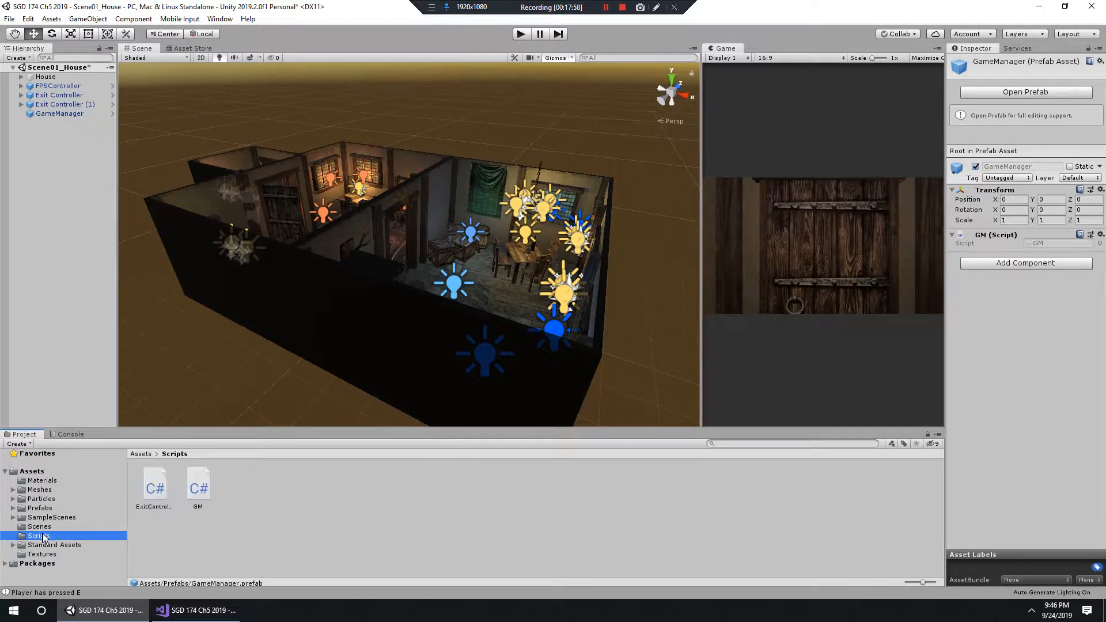
double_click(199, 487)
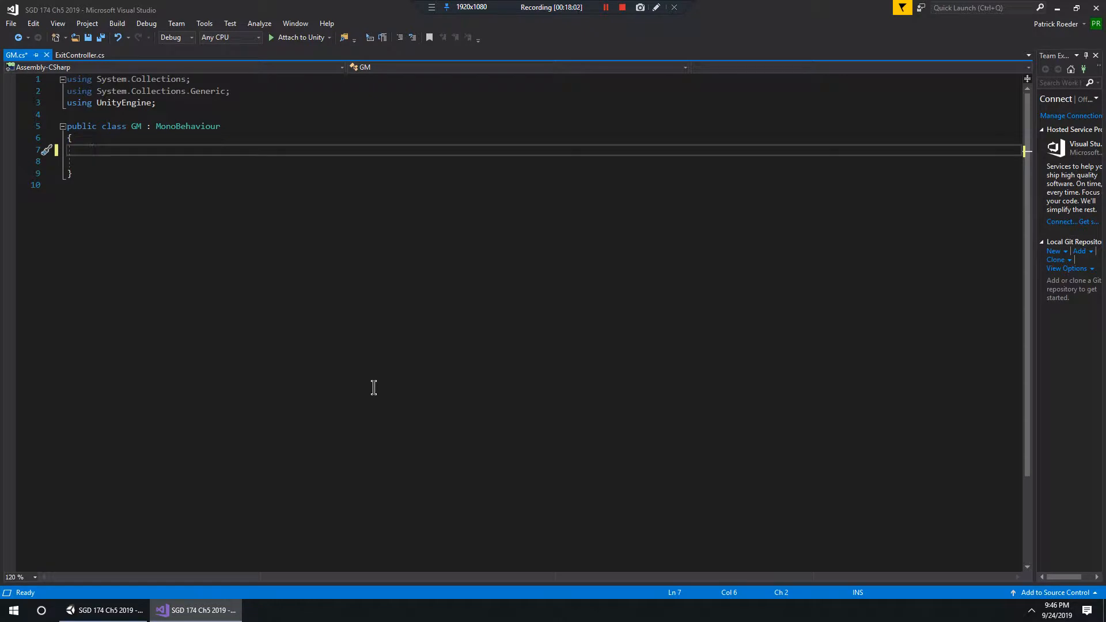
left_click(140, 141)
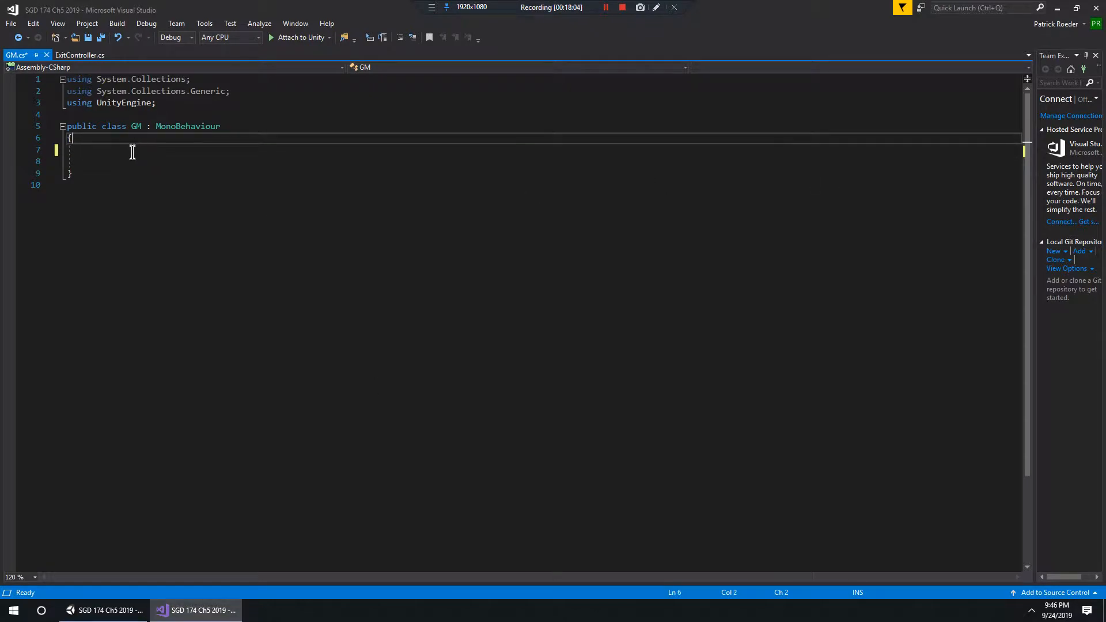
left_click(133, 152)
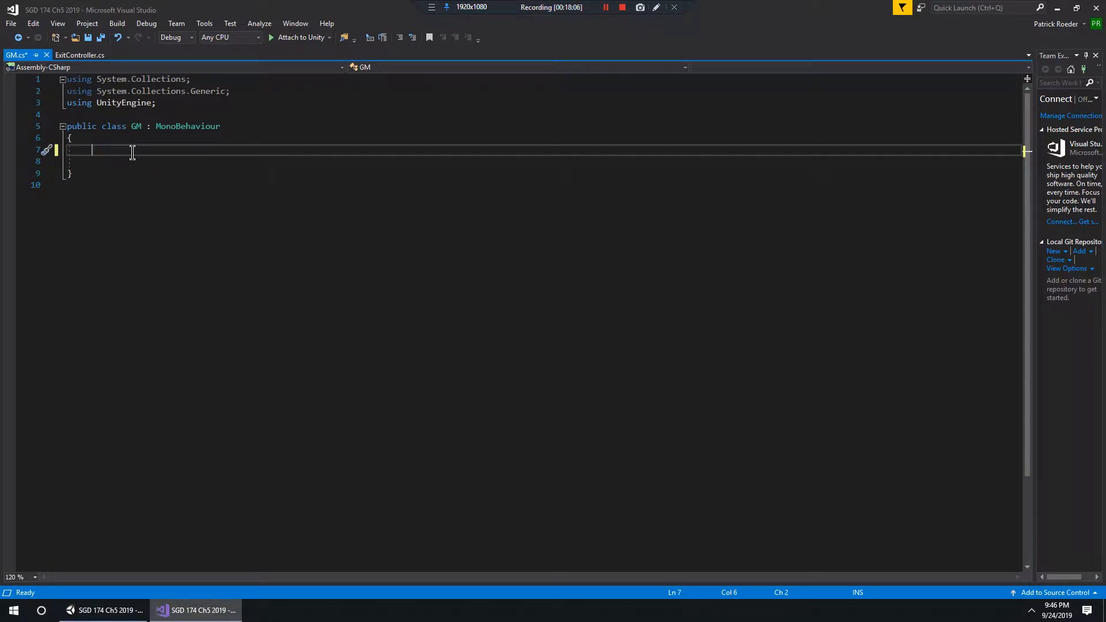
type("public ")
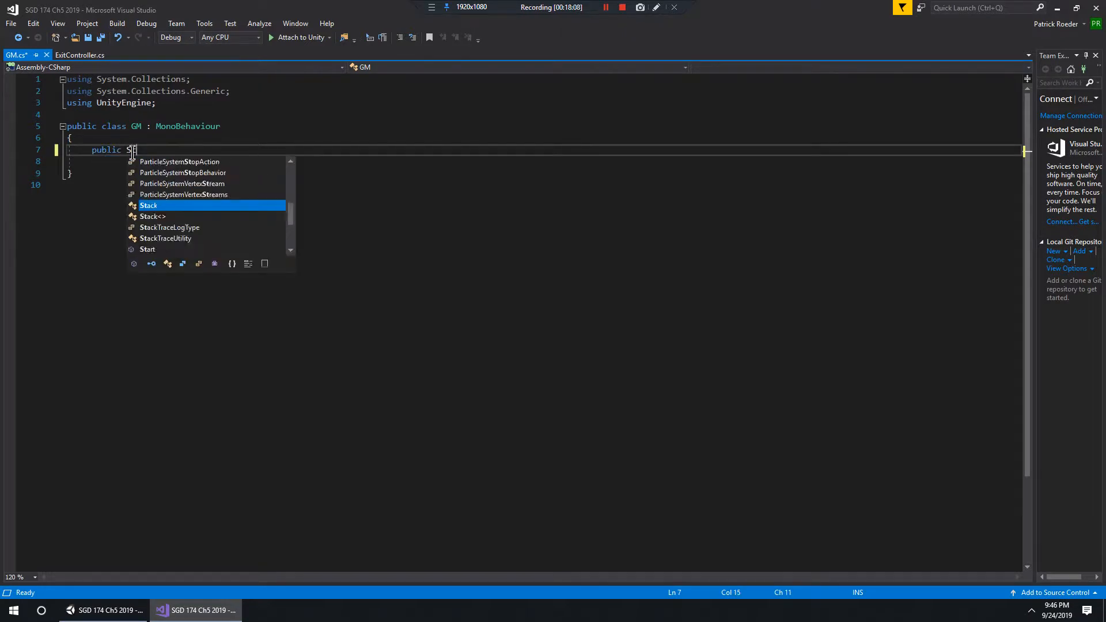
type("static")
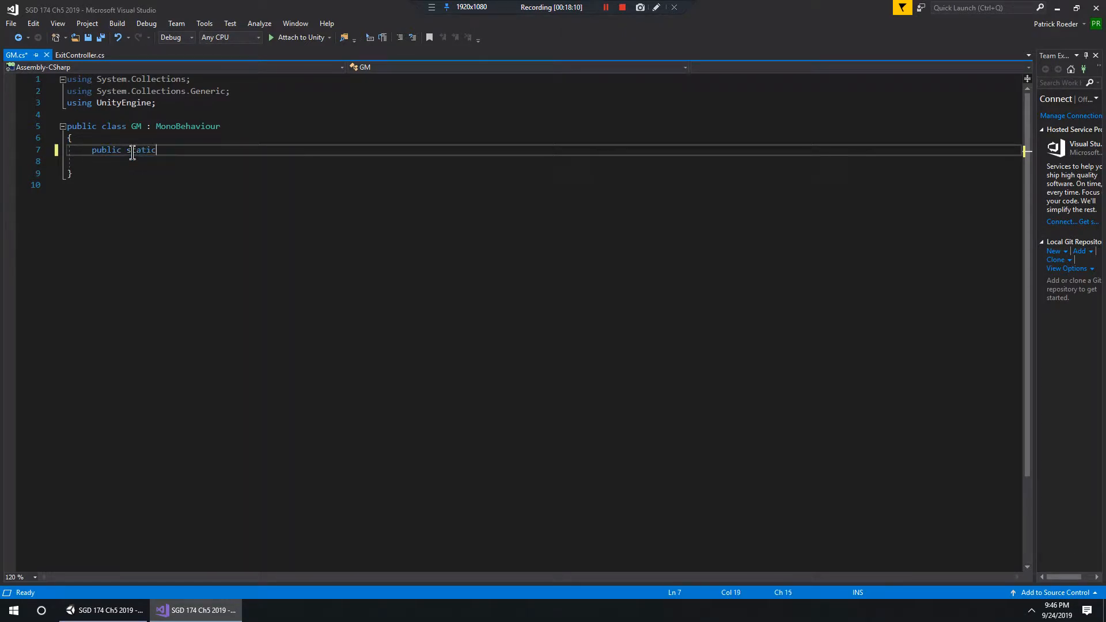
type(" GM")
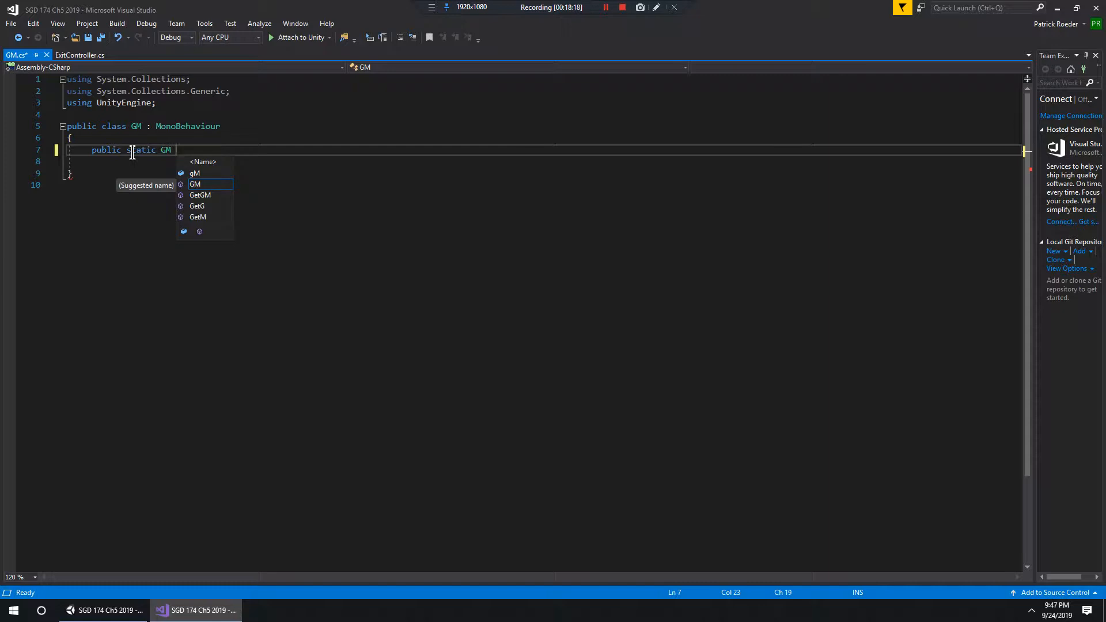
type("instanc")
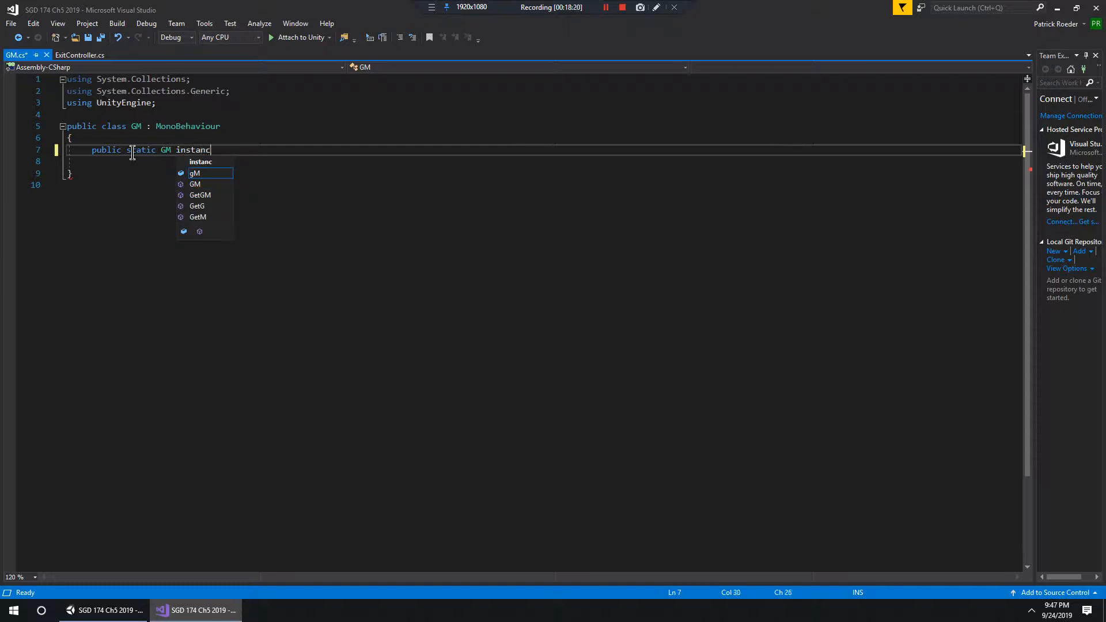
type("e ")
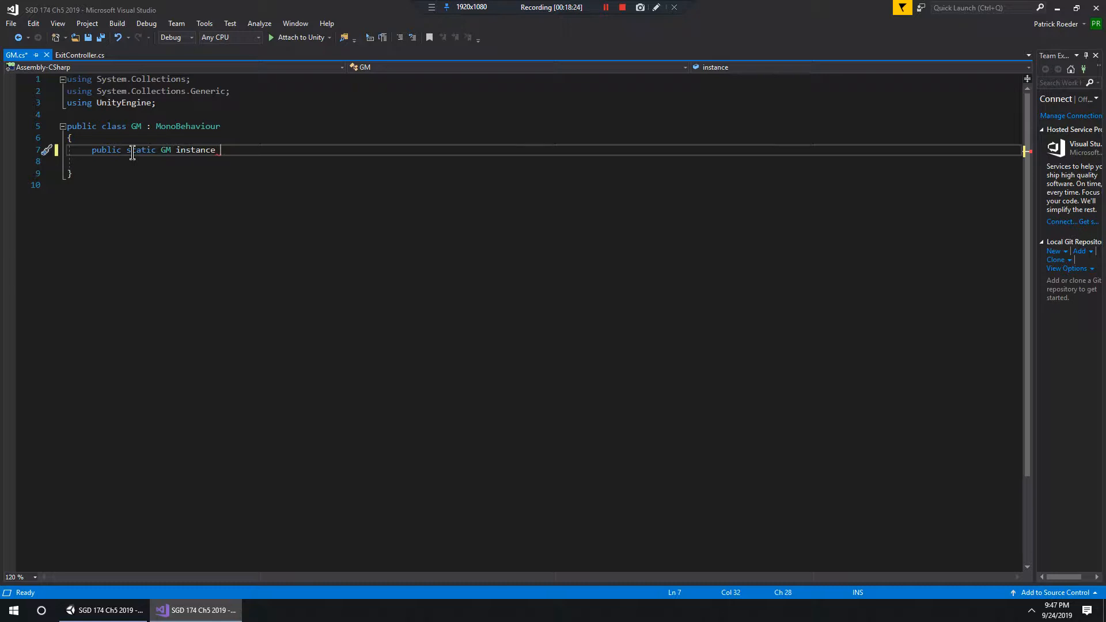
type("= null;")
key("Return")
key("Return")
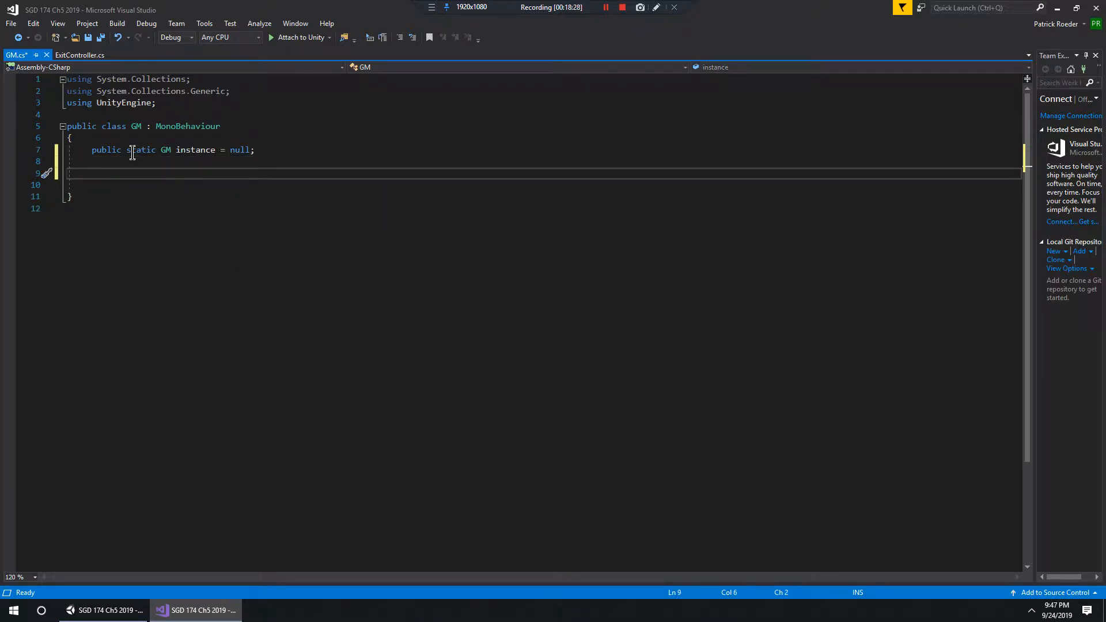
Step: Add an empty private void Awake() method below the instance declaration
type("void Awak")
key("Tab")
type("(")
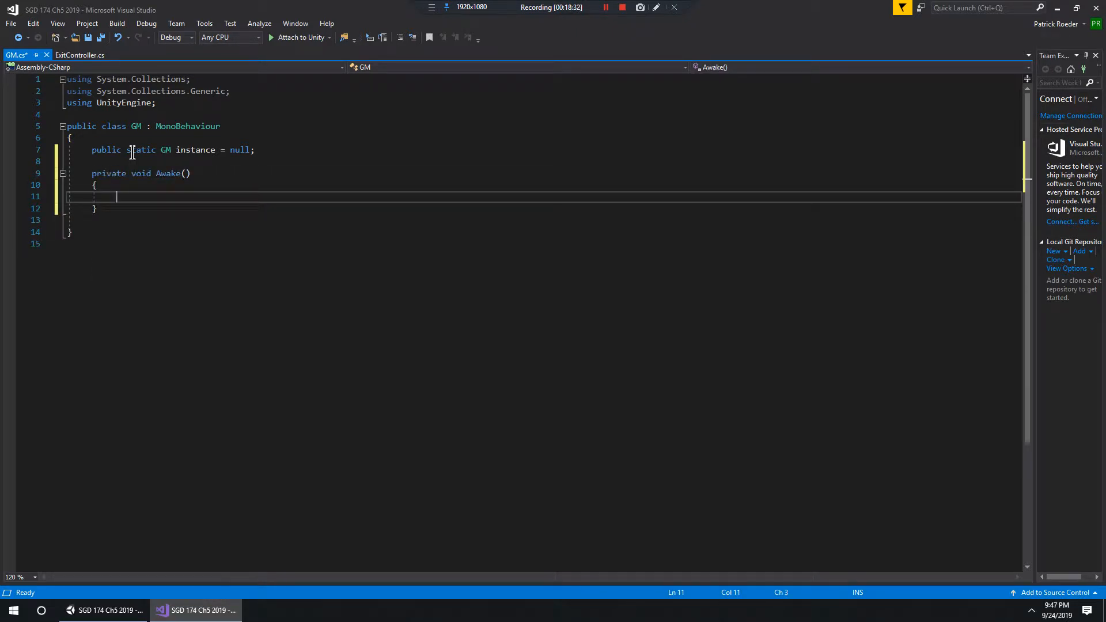
Step: Inside Awake, add an "if (instance == null)" condition with an empty braced block
type("if (inta")
key("BackSpace")
key("BackSpace")
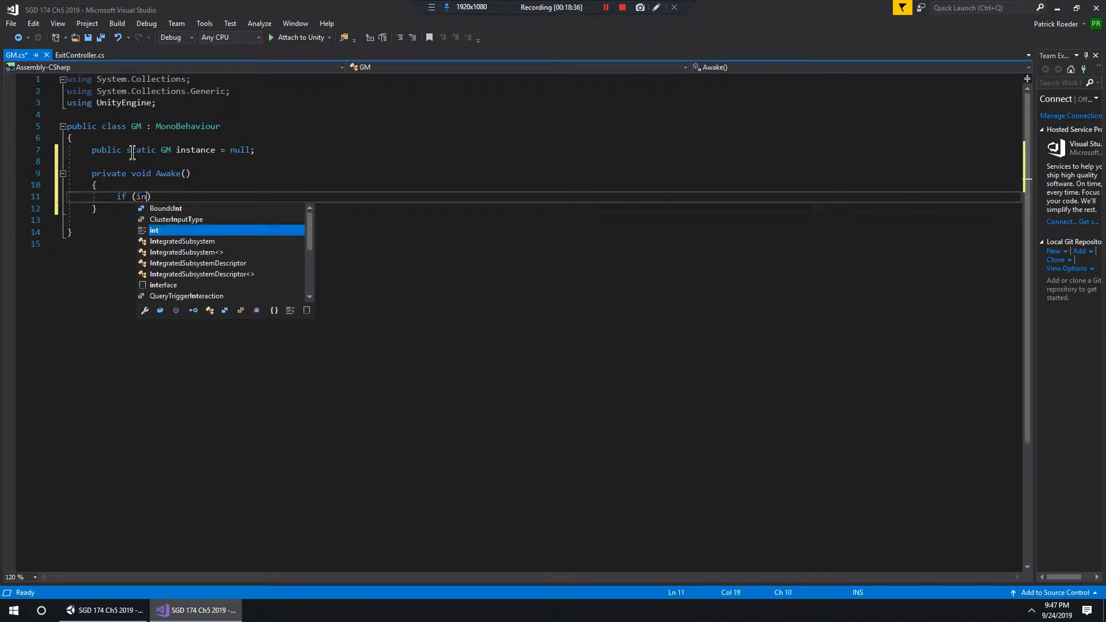
type("stance ")
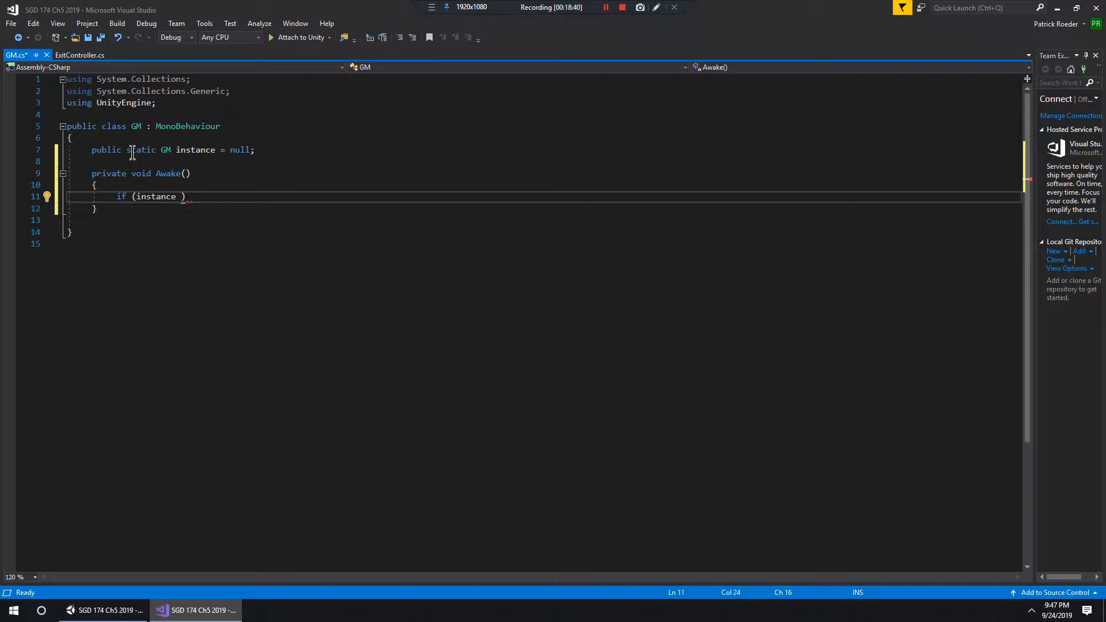
type("== null)")
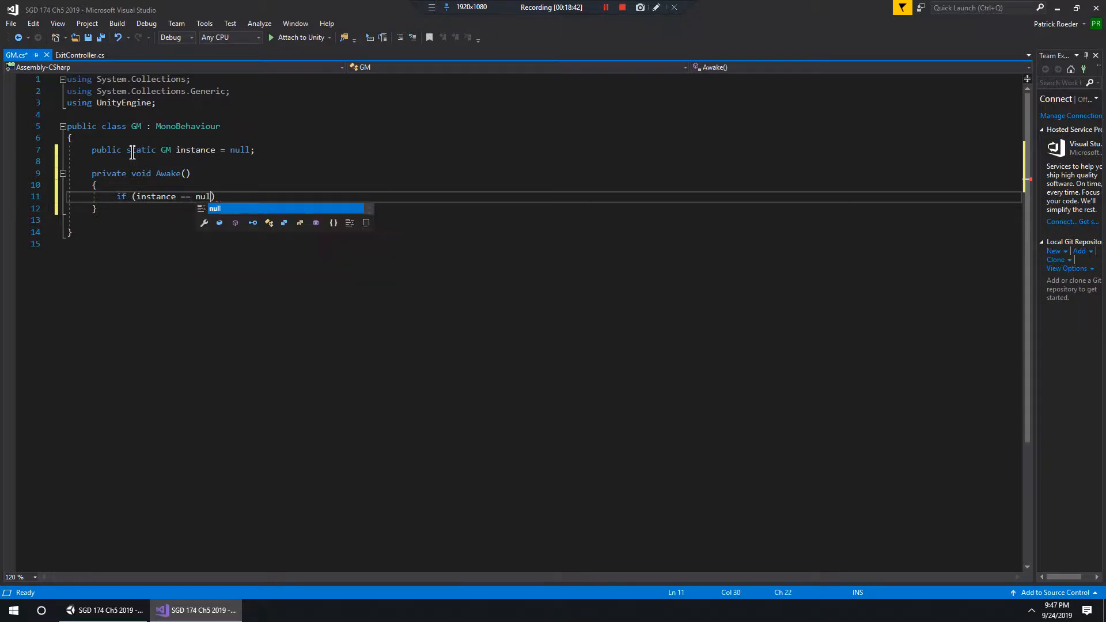
key("Return")
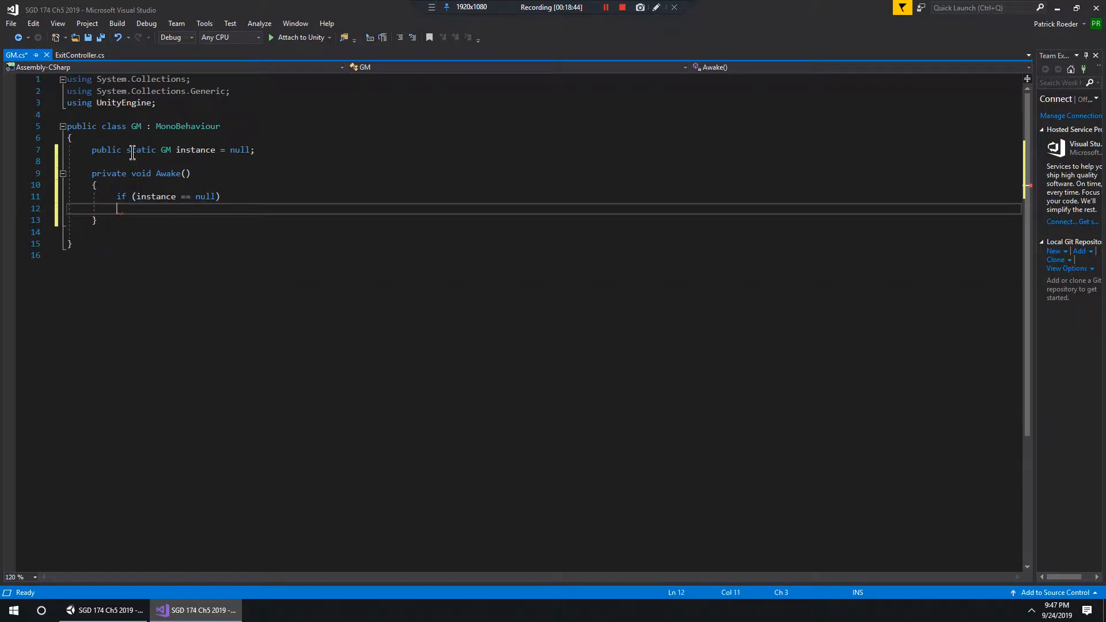
type("{")
key("Return")
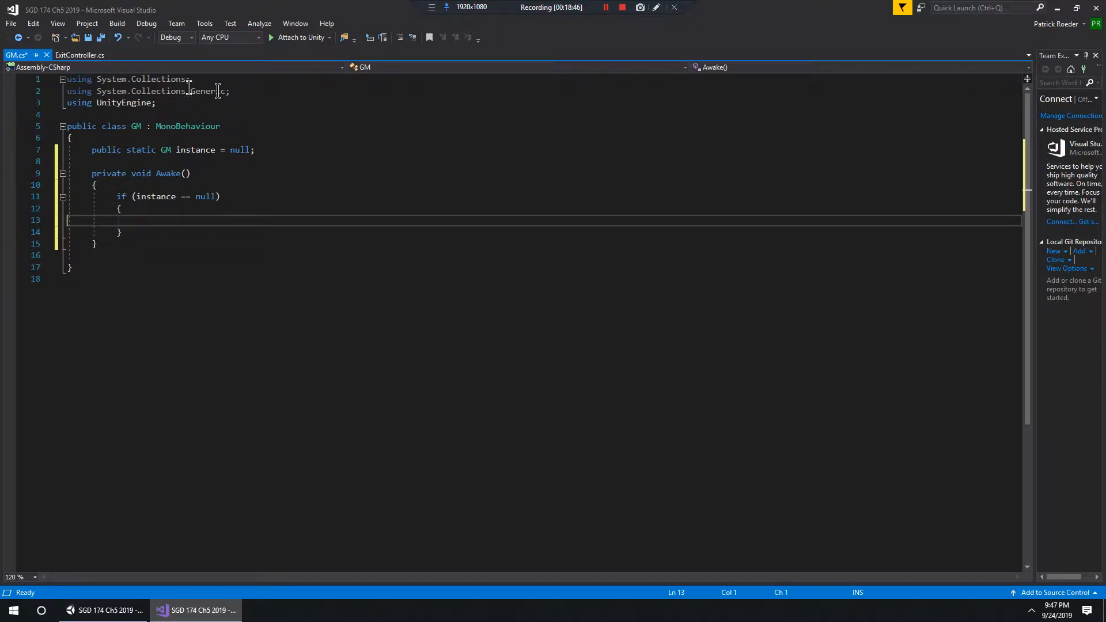
Step: Fill the if block with "DontDestroyOnLoad(gameObject);" and "instance = this;", and save the script
double_click(234, 150)
left_click(153, 224)
type("DontDestroyOnLoad(t")
type("(gameObject")
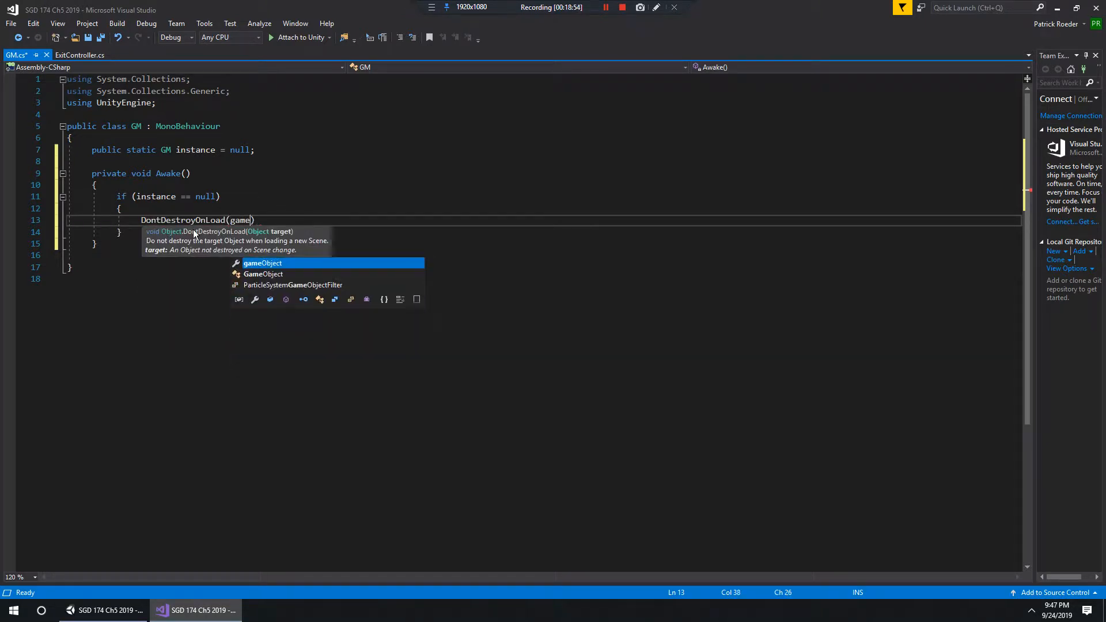
type(")")
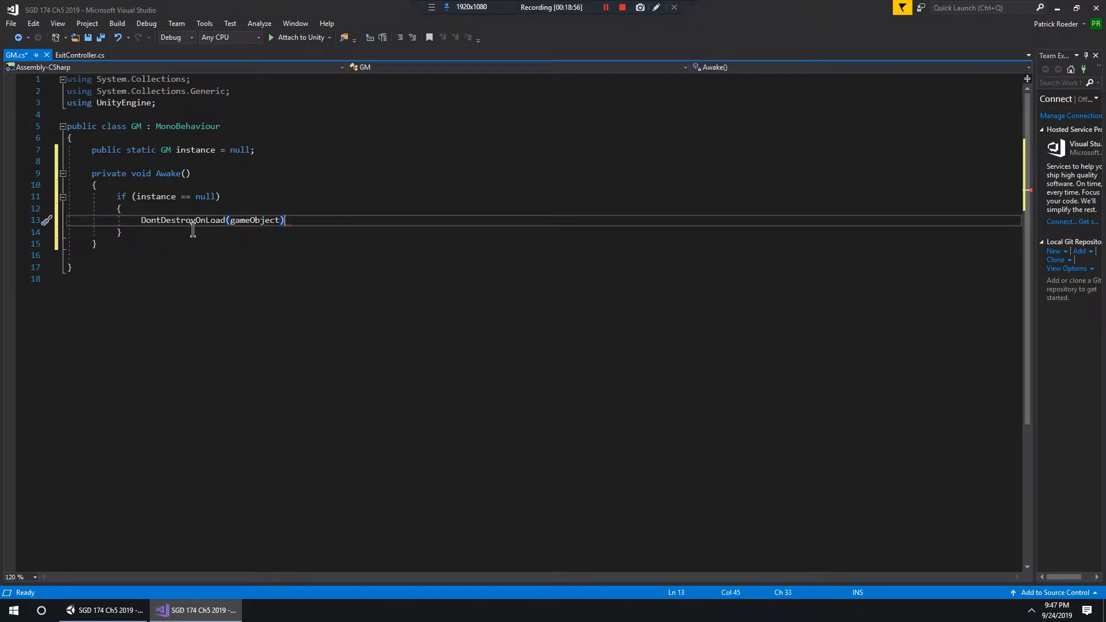
type(";")
key("Return")
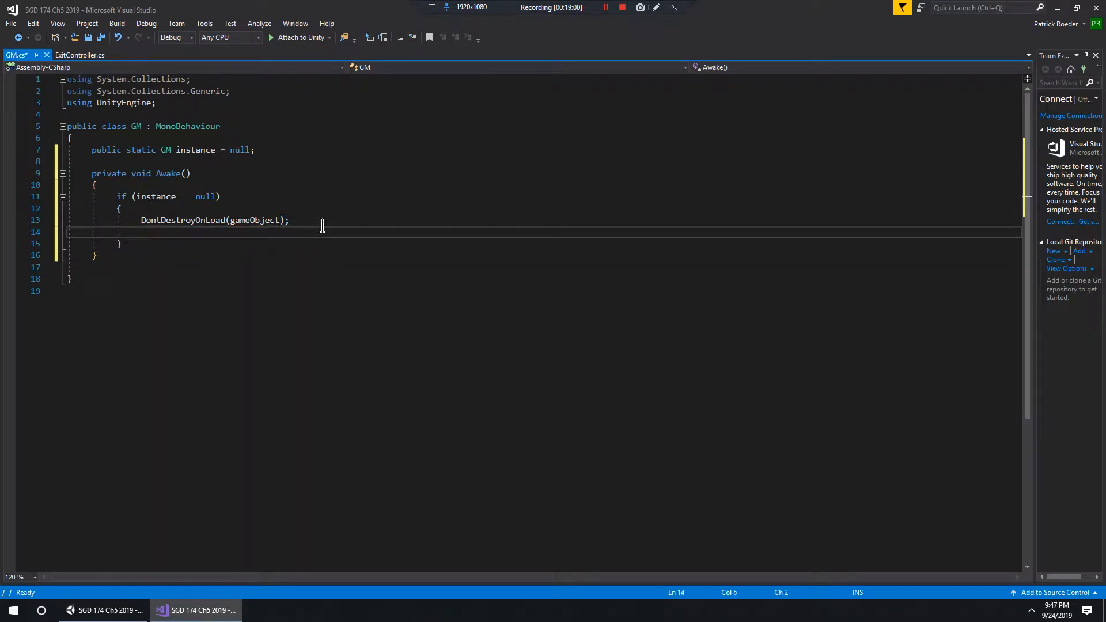
type("instance = this;")
key("ctrl+s")
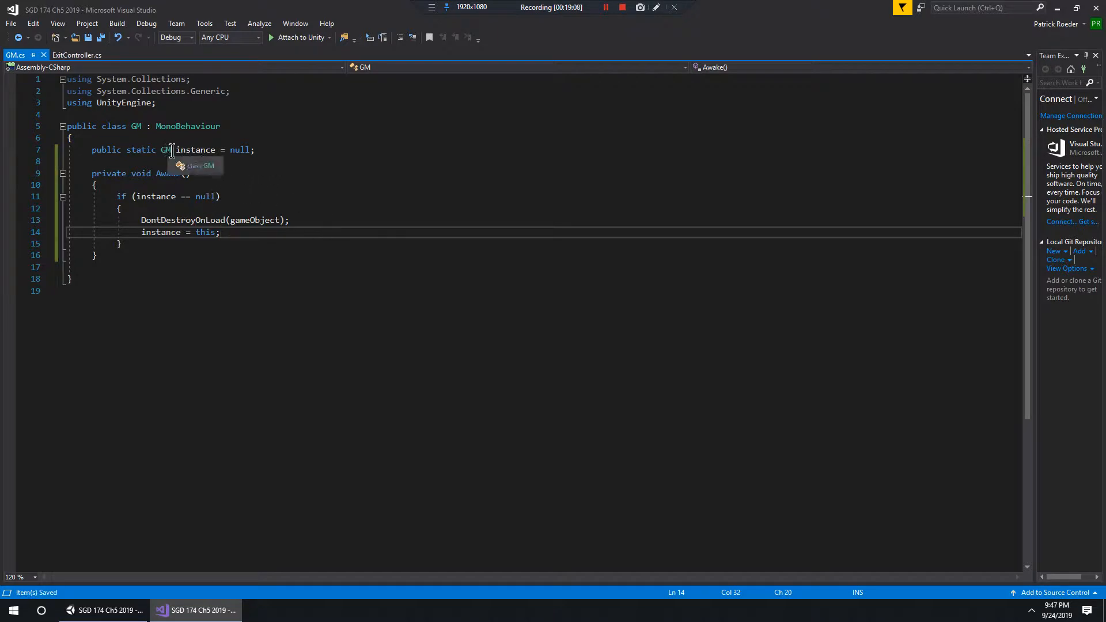
Step: Add an else branch after the if block containing "Destroy(gameObject);", and save the script
left_click_drag(92, 150, 223, 151)
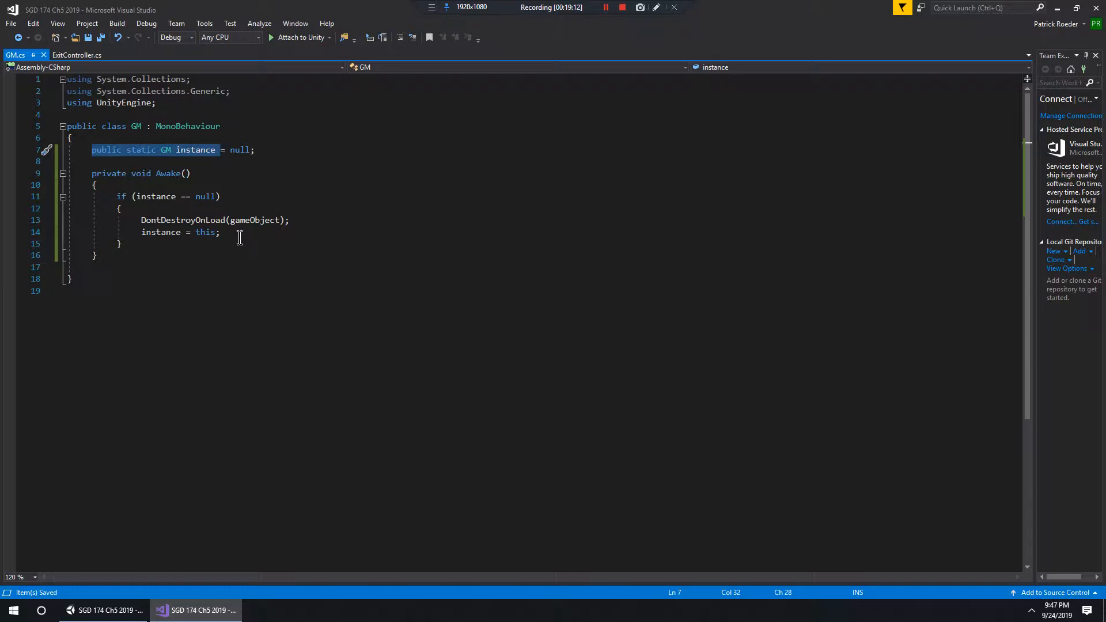
left_click(275, 238)
key("Down")
key("Return")
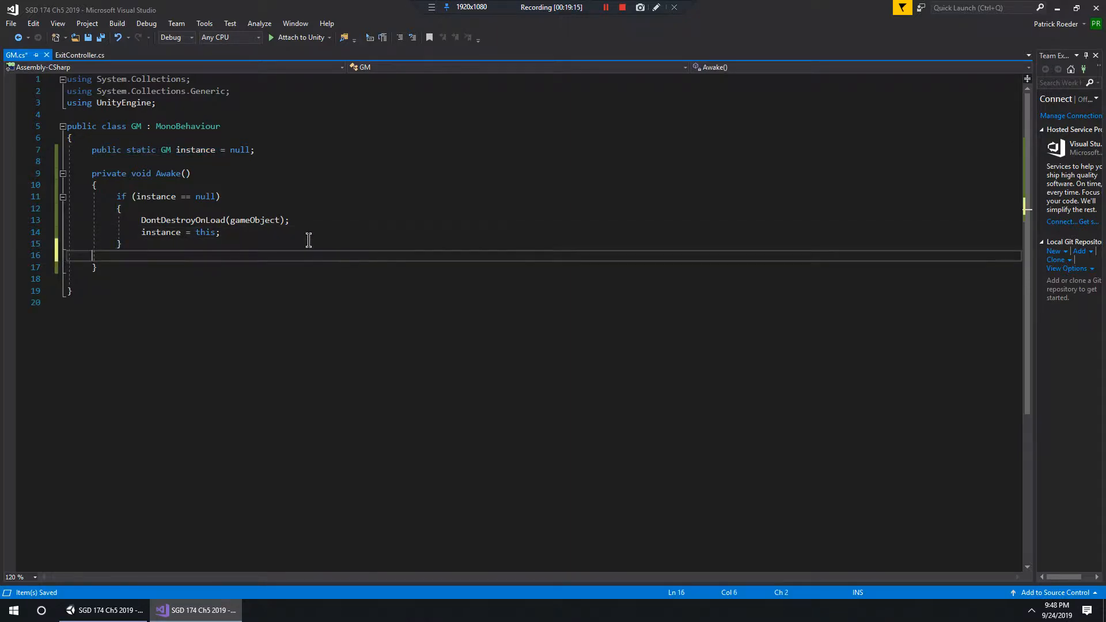
type("else")
key("Return")
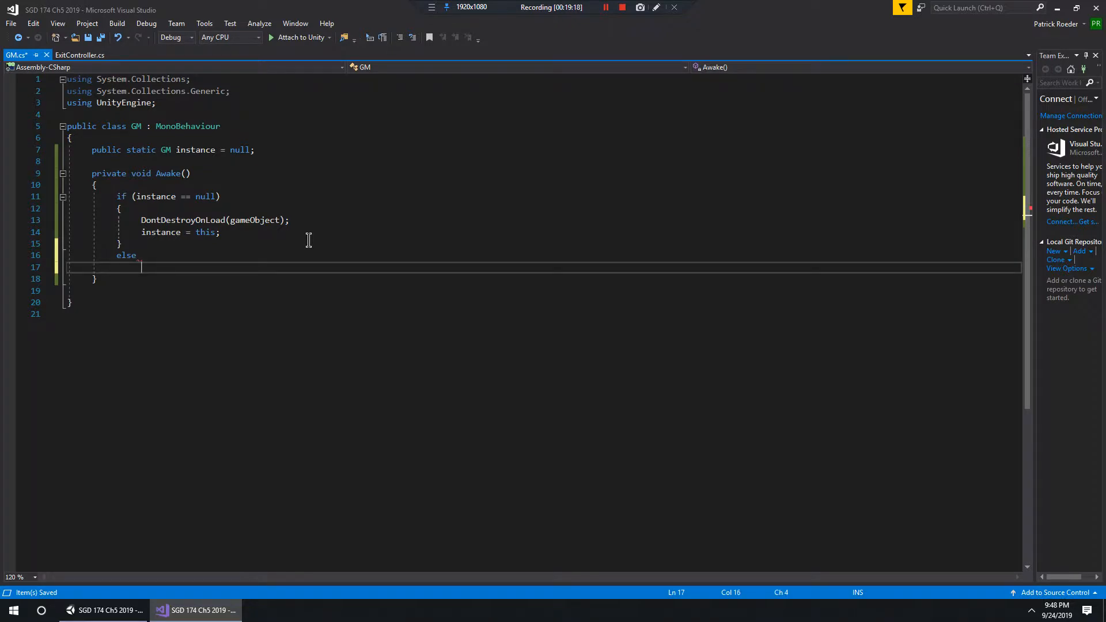
type("Destroy(")
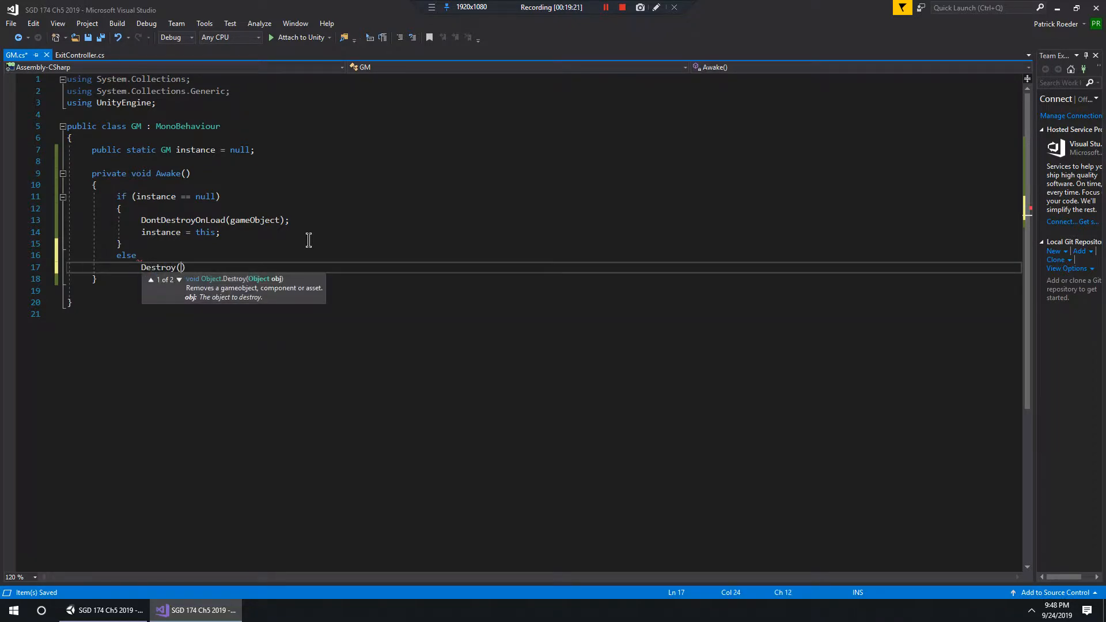
type("gameObject);")
key("ctrl+s")
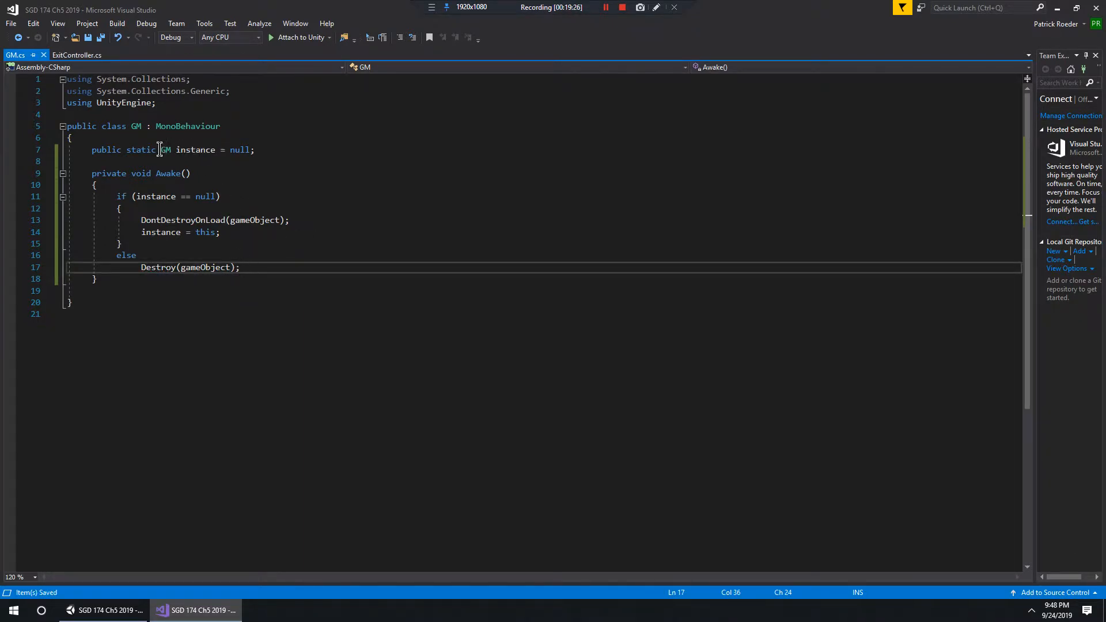
left_click(196, 151)
left_click(254, 279)
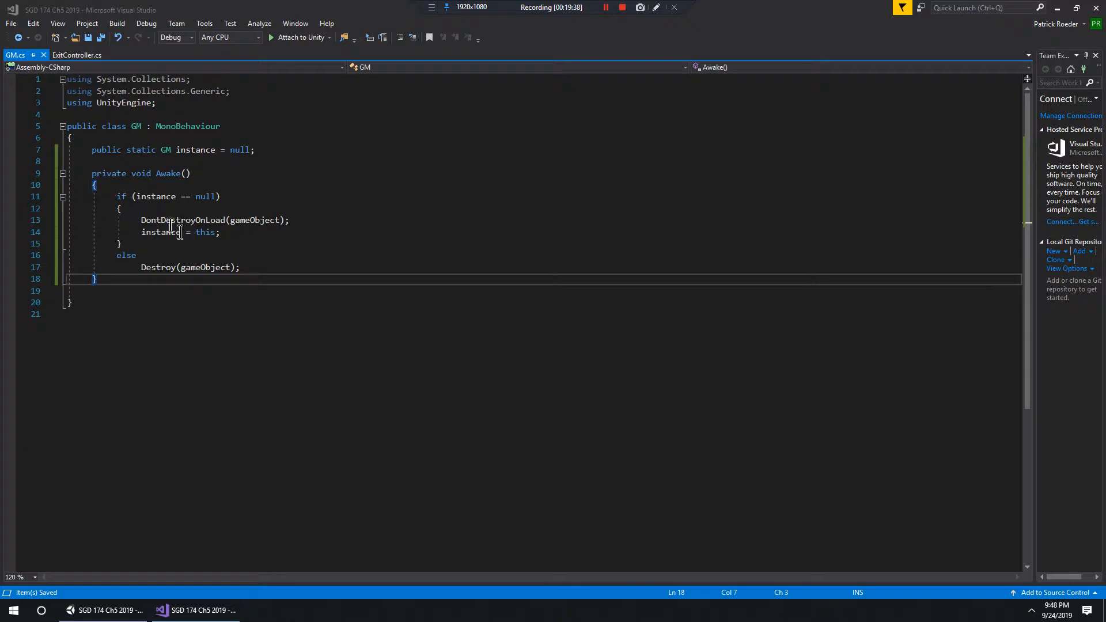
left_click_drag(142, 220, 339, 223)
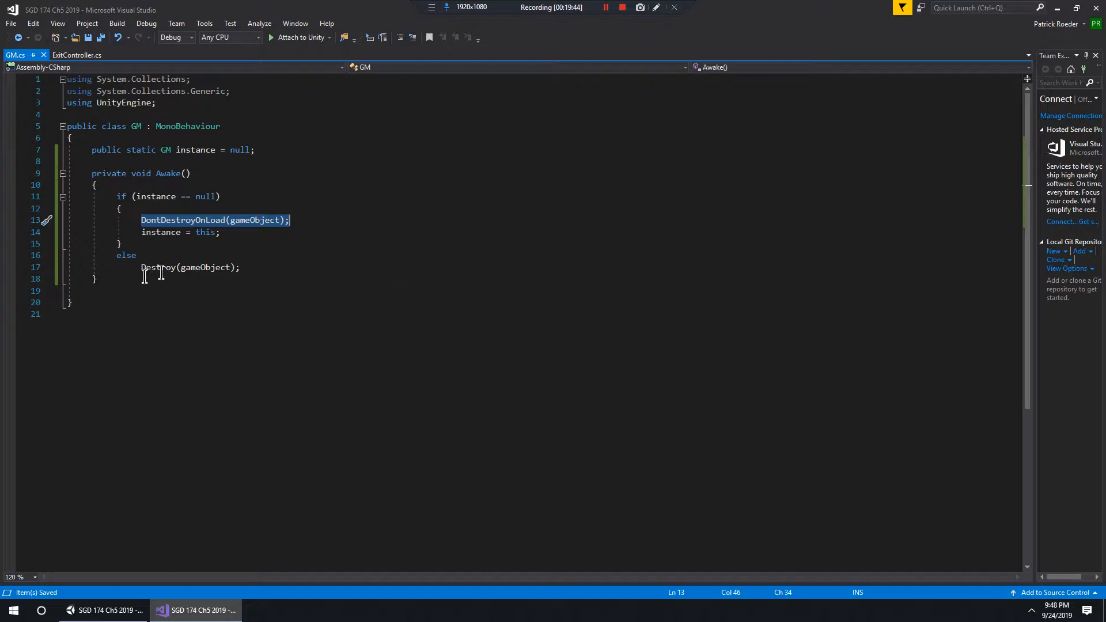
Step: Add blank lines below Awake, insert "using UnityEngine.SceneManagement;" after the existing using directives, and save the script
left_click(124, 281)
key("Return")
key("Return")
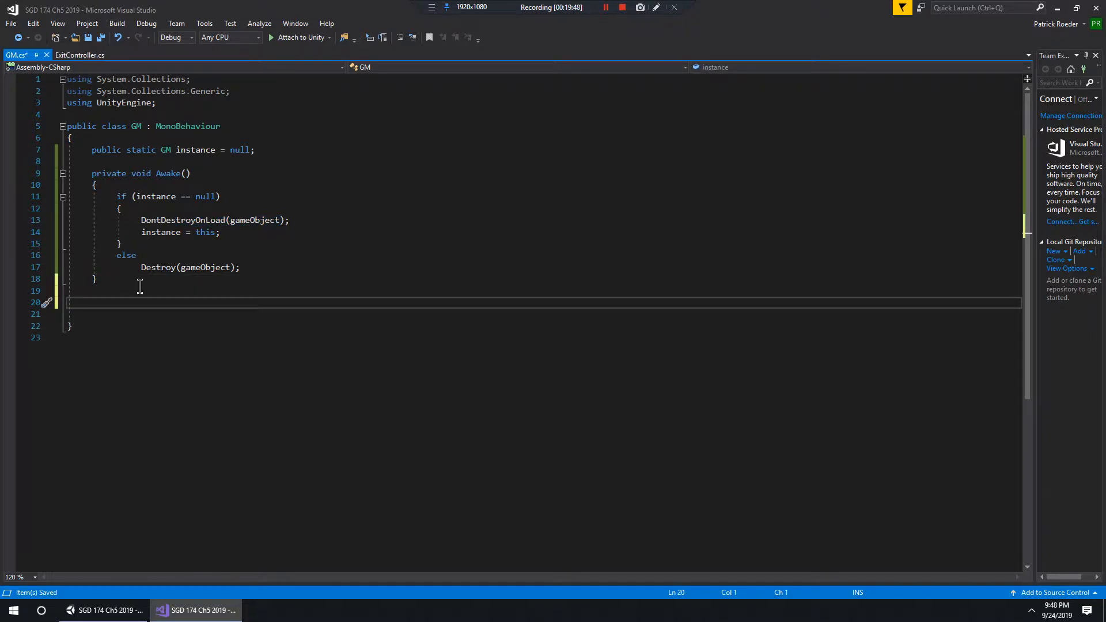
left_click(183, 104)
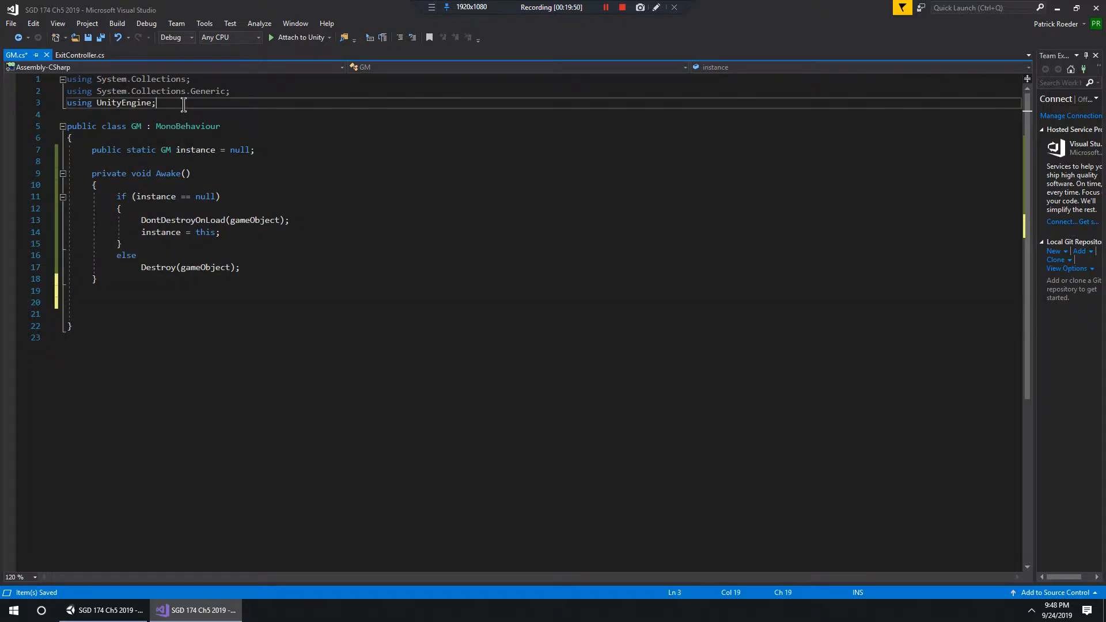
key("Return")
type("using ")
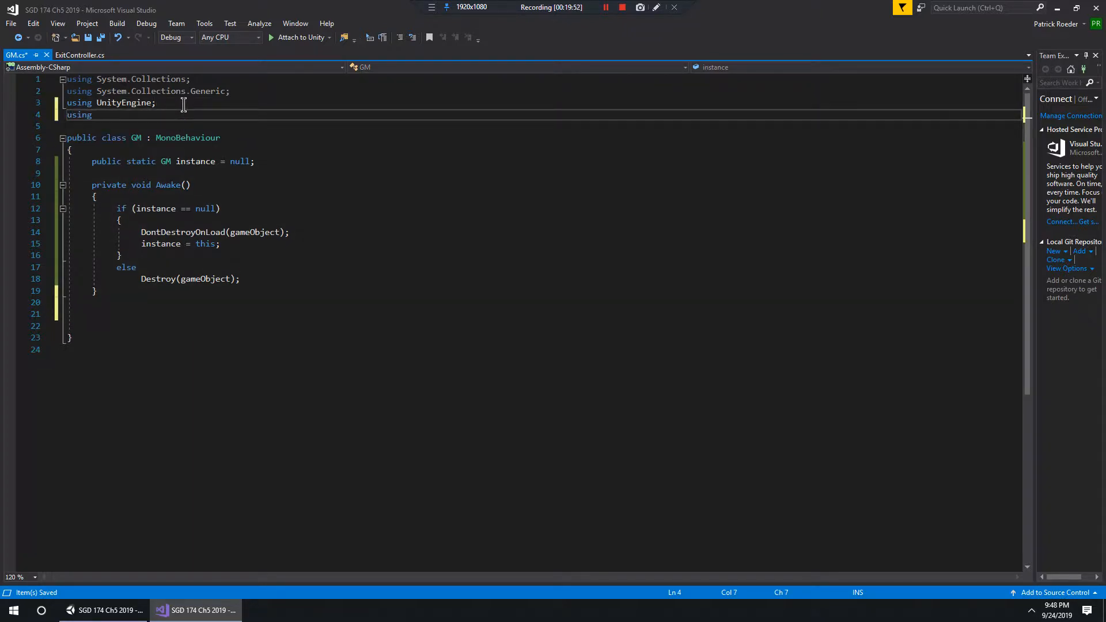
type("U")
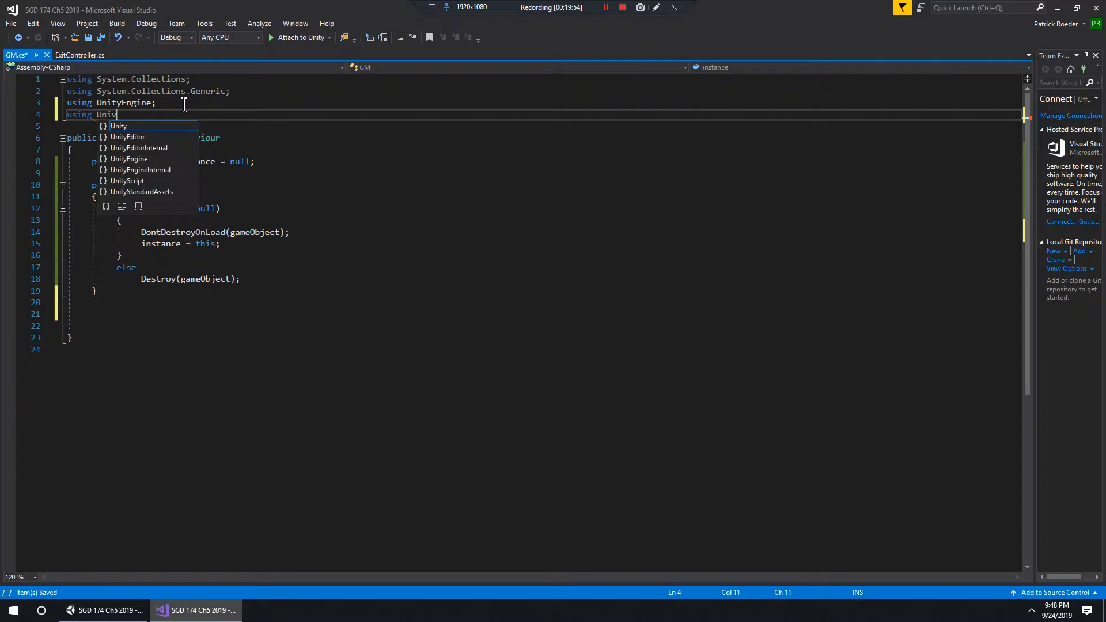
type("nityEngine")
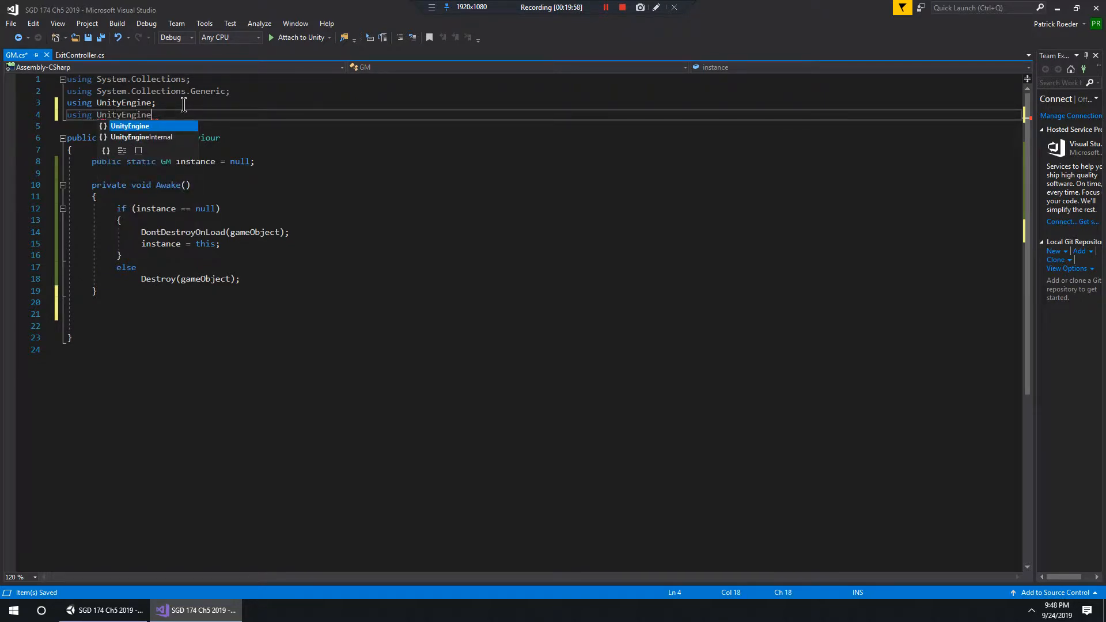
type(".Co")
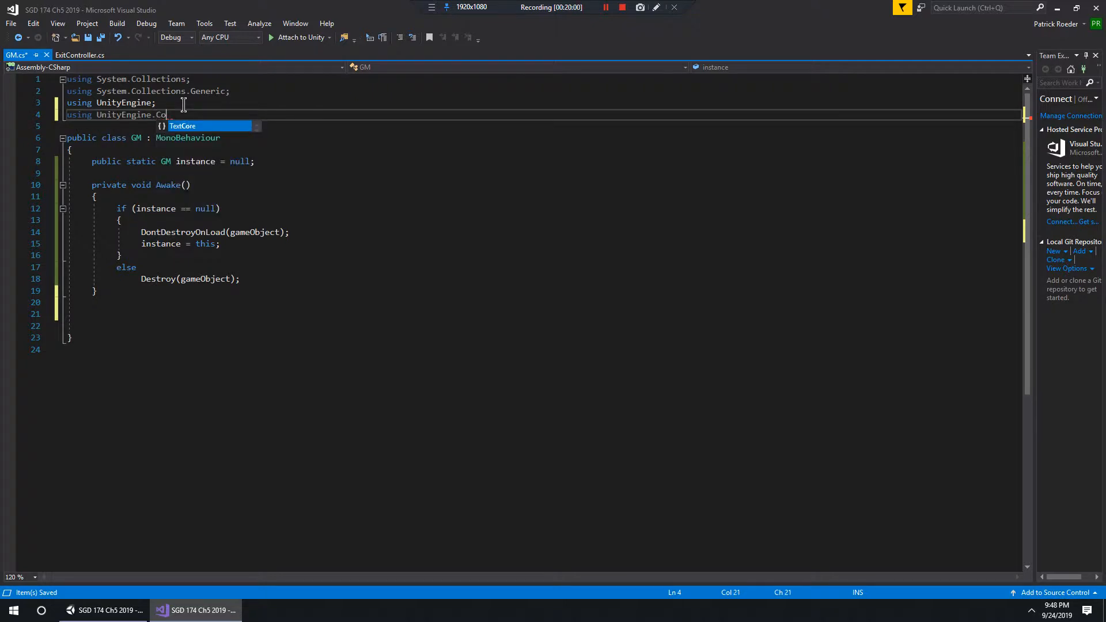
key("BackSpace")
key("BackSpace")
type("Sce")
key("Tab")
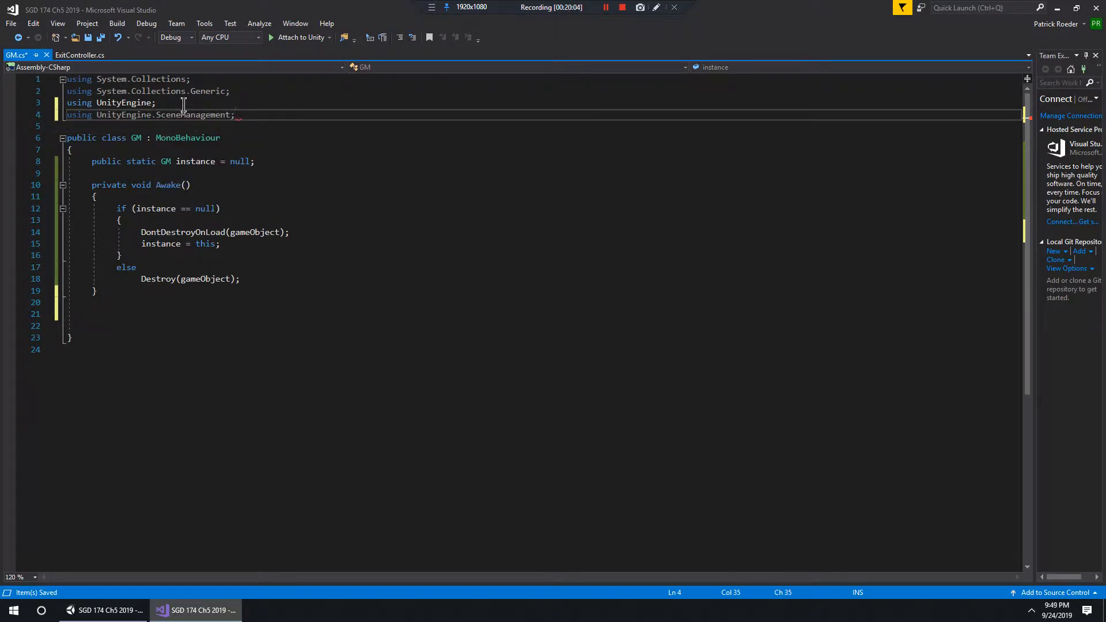
key("ctrl+s")
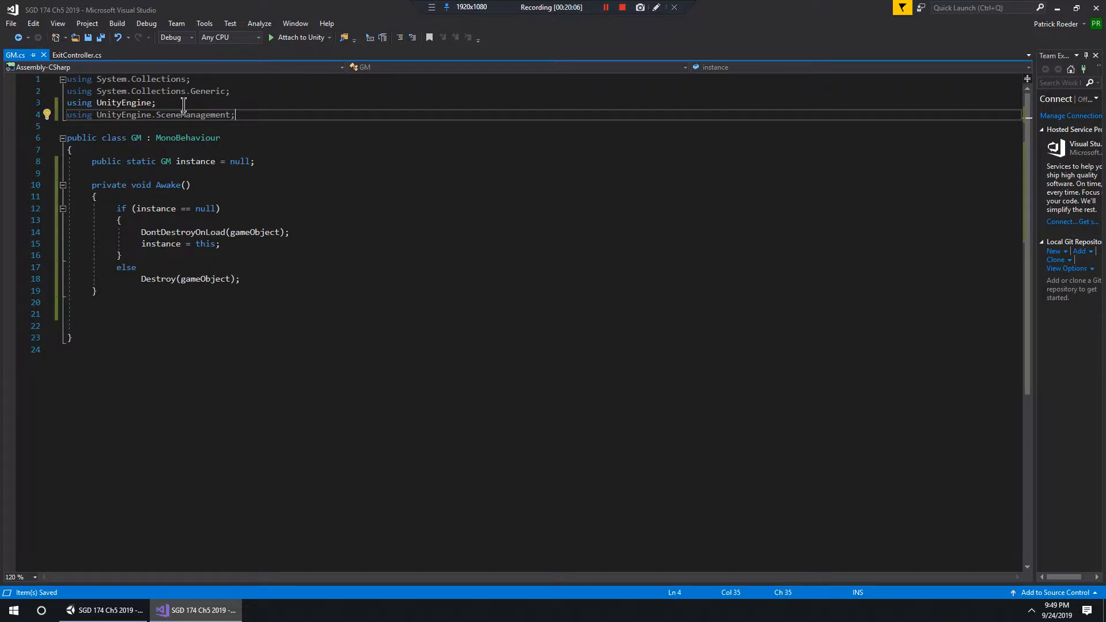
left_click_drag(236, 115, 55, 117)
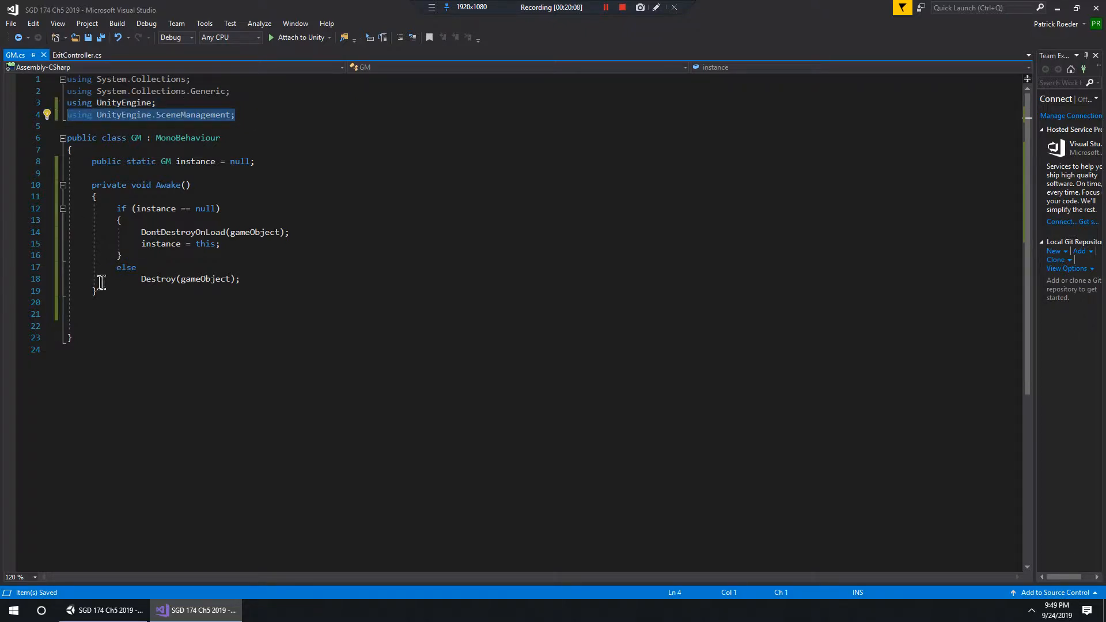
Step: Declare "int passedExitNumber, passedSceneNumber;" between the instance declaration and Awake, and save the script
left_click(101, 313)
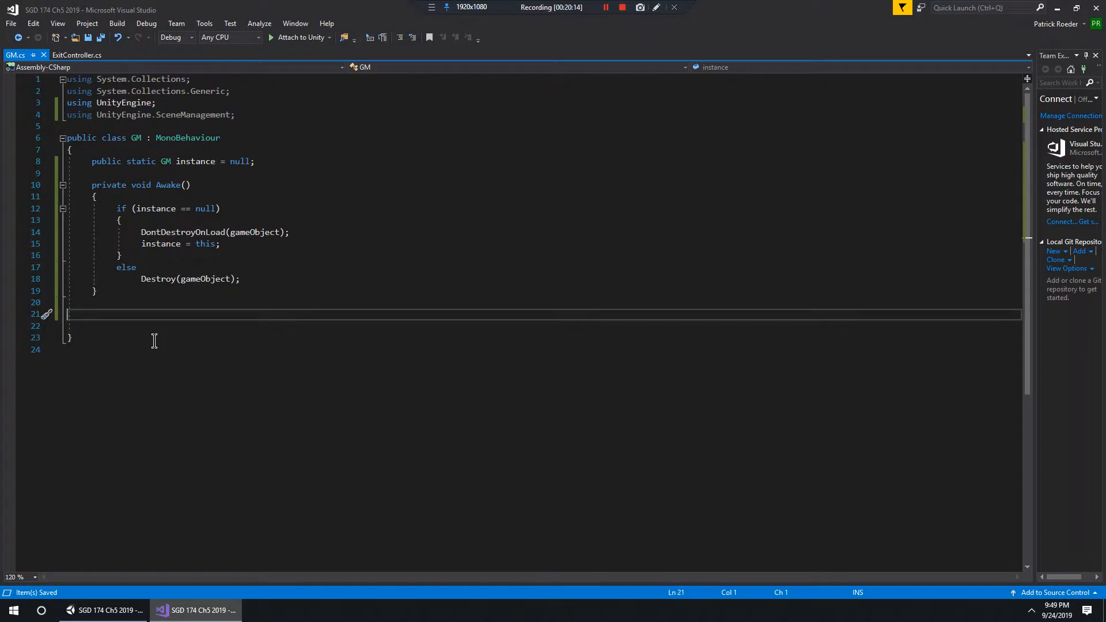
key("Up")
key("Up")
key("Up")
key("Up")
key("Up")
key("Up")
key("Up")
key("Up")
key("Up")
key("Up")
key("Up")
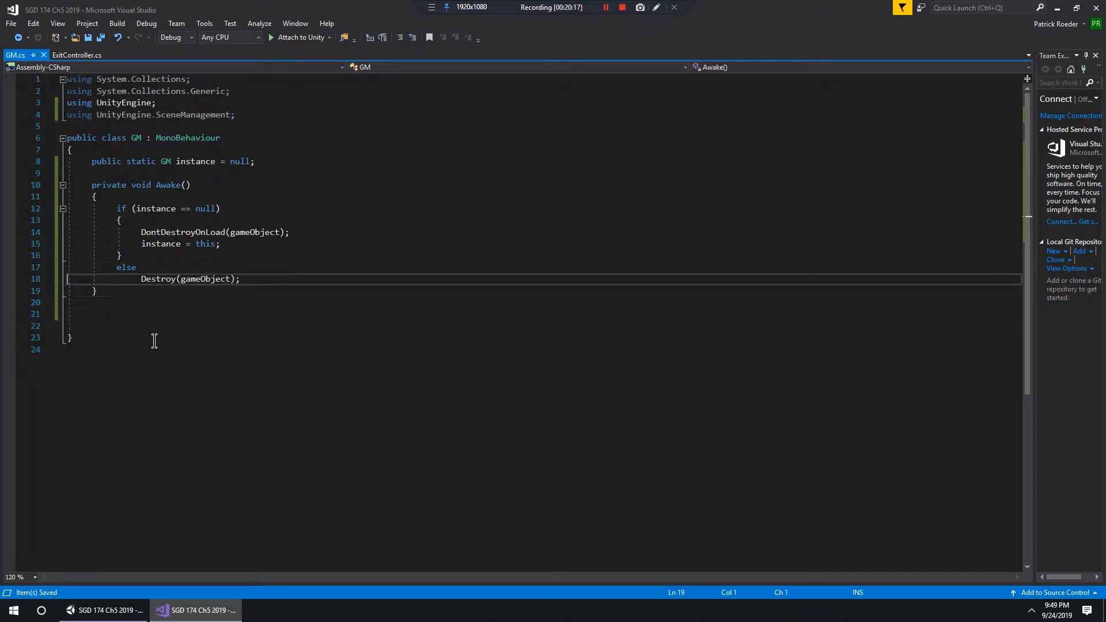
key("Up")
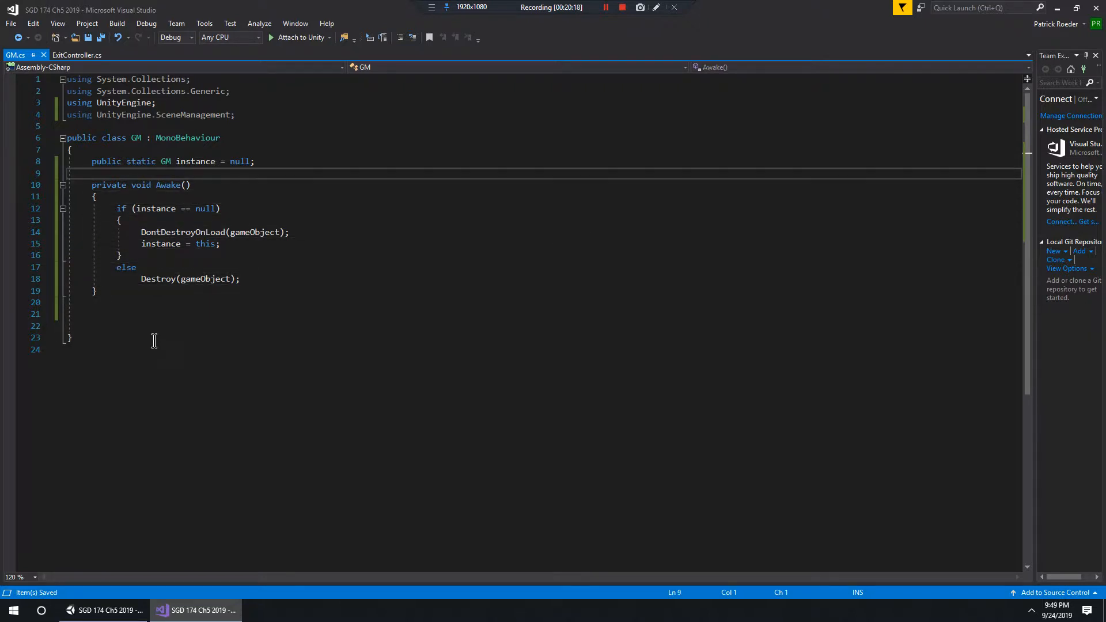
key("Return")
key("Return")
key("Up")
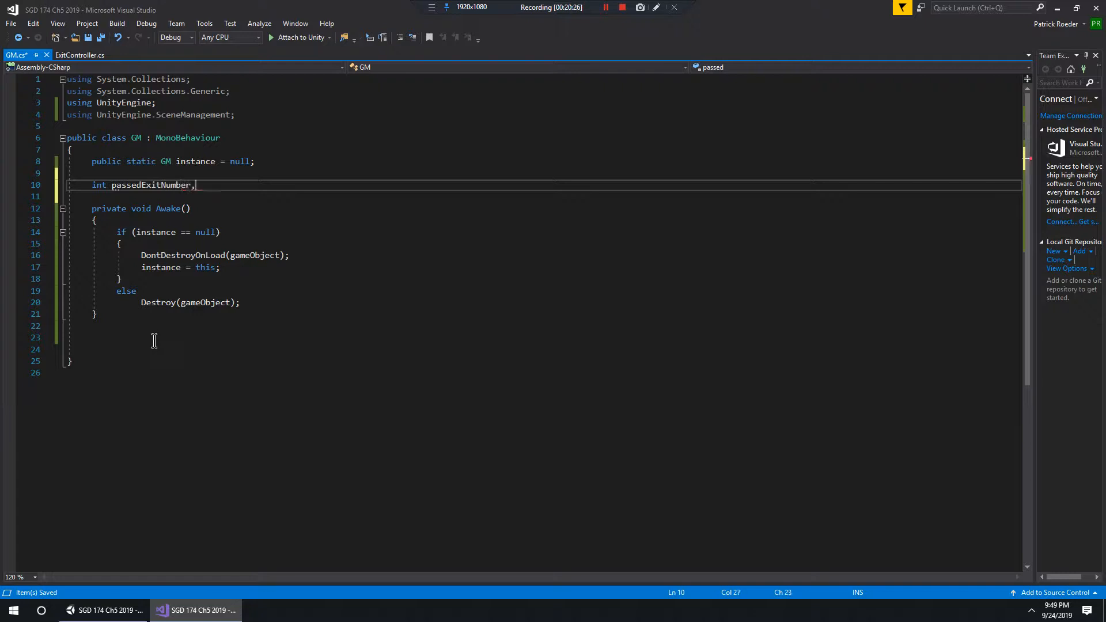
type("passedSceneNumber;")
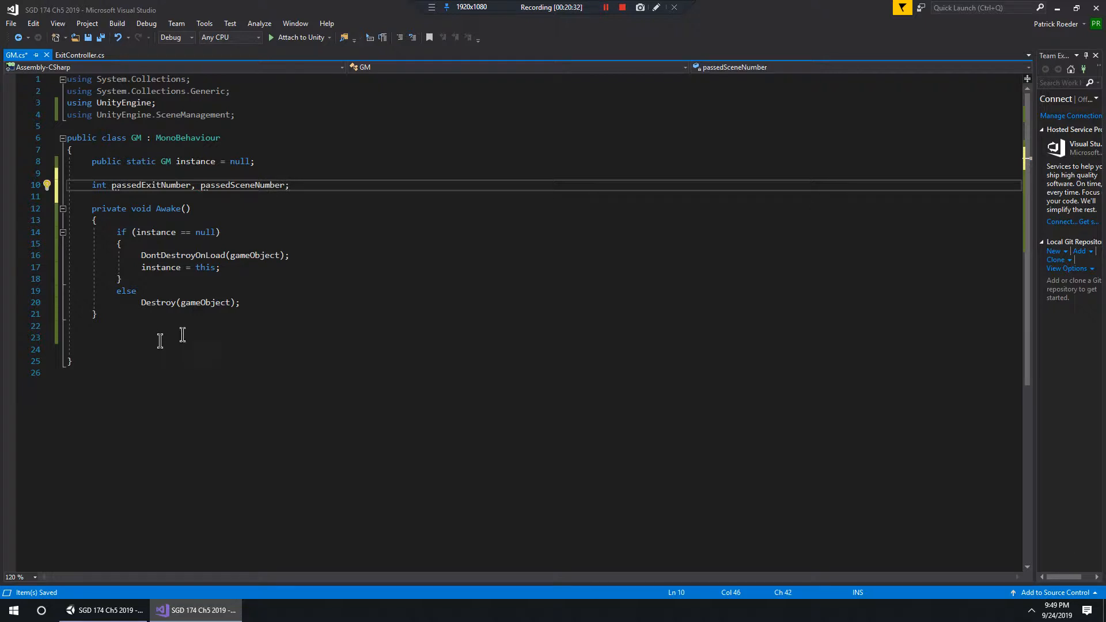
key("ctrl+s")
Step: Add a public void LoadScene() method with an empty braced body below Awake
left_click(121, 342)
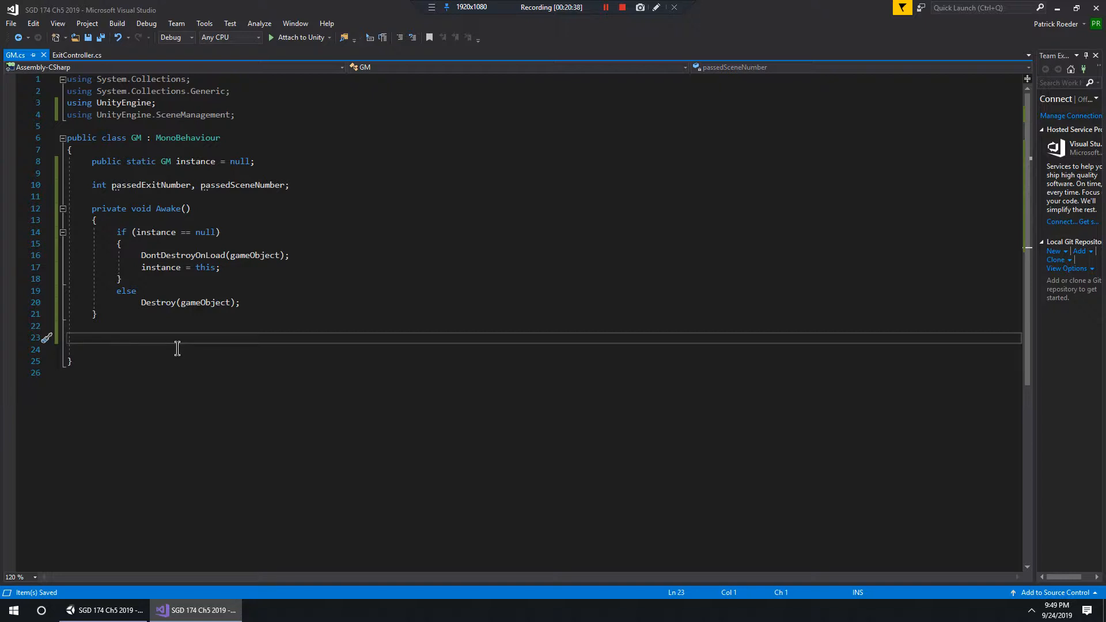
key("Return")
type("public void ")
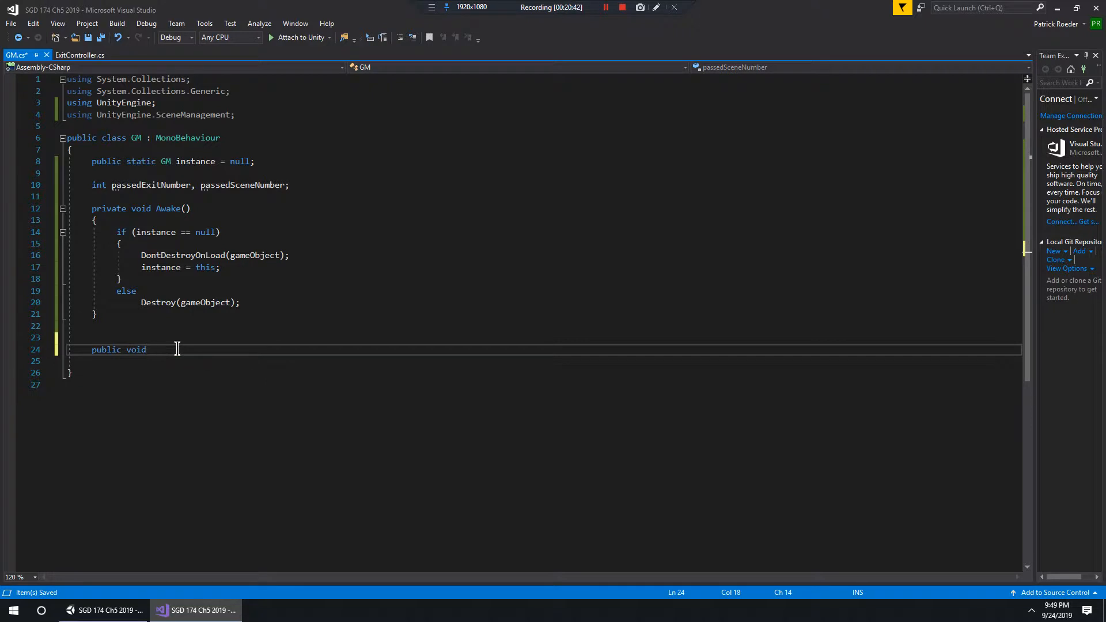
type("LoadThi")
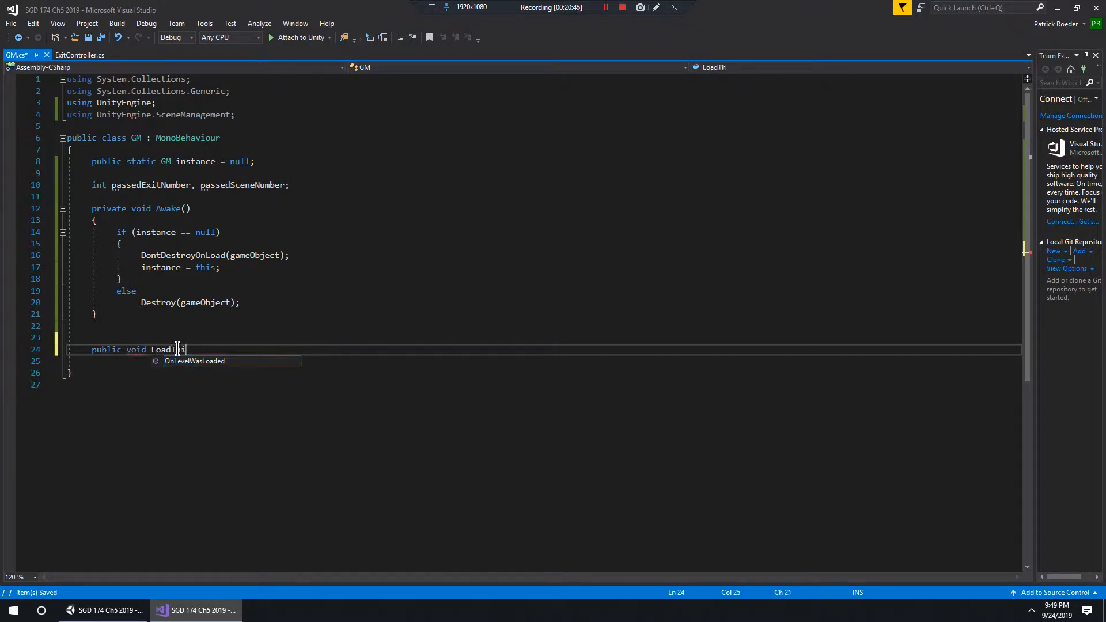
key("BackSpace")
type("Scne(")
key("Return")
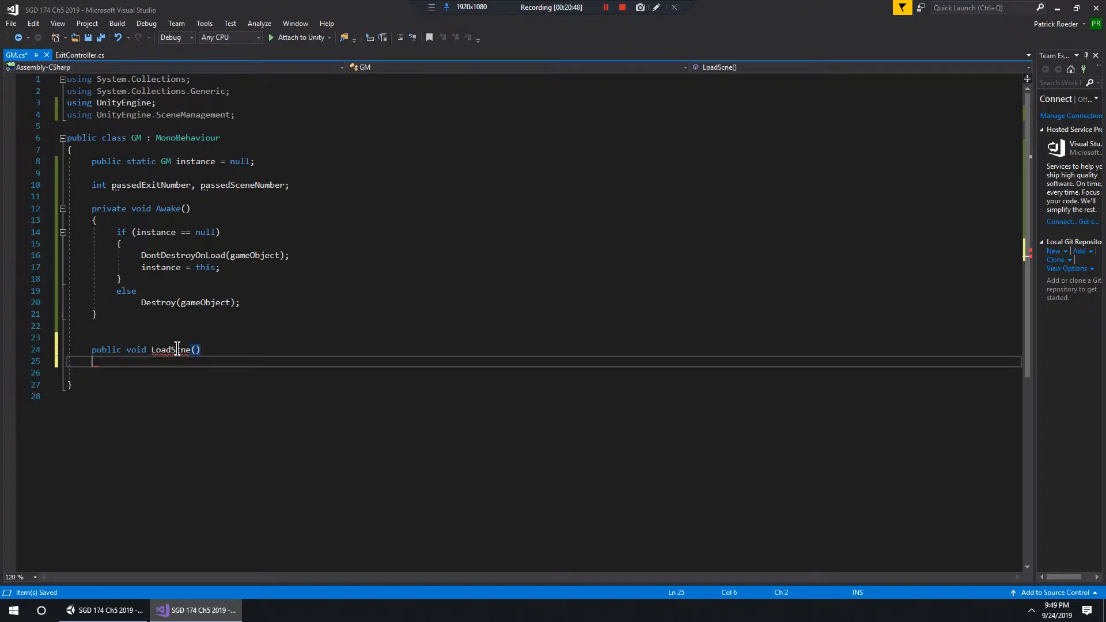
type("{")
key("Return")
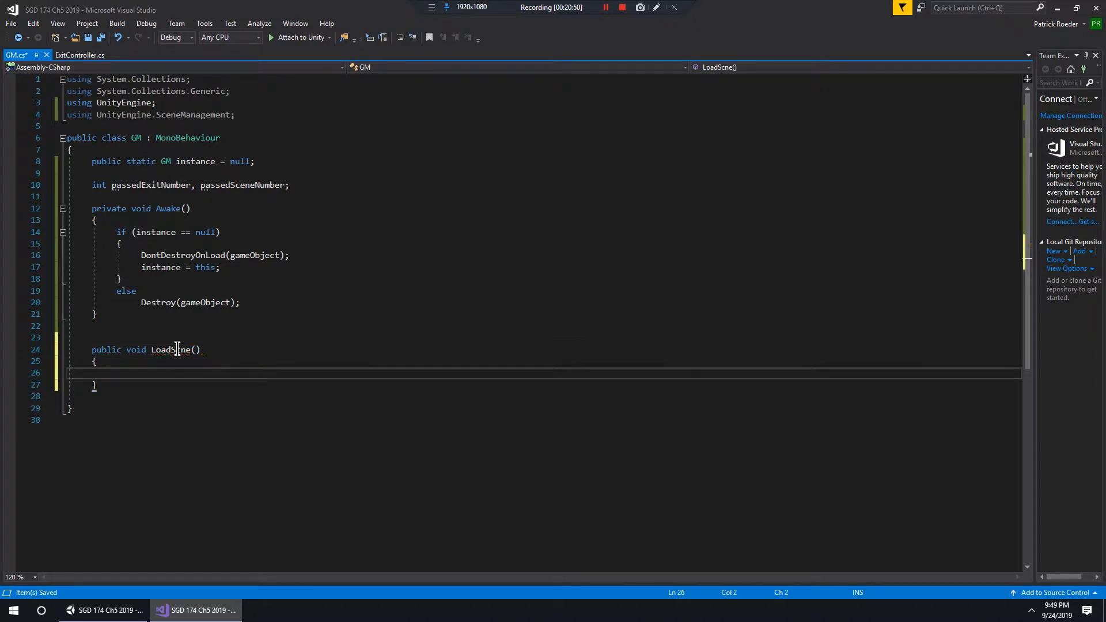
left_click(188, 350)
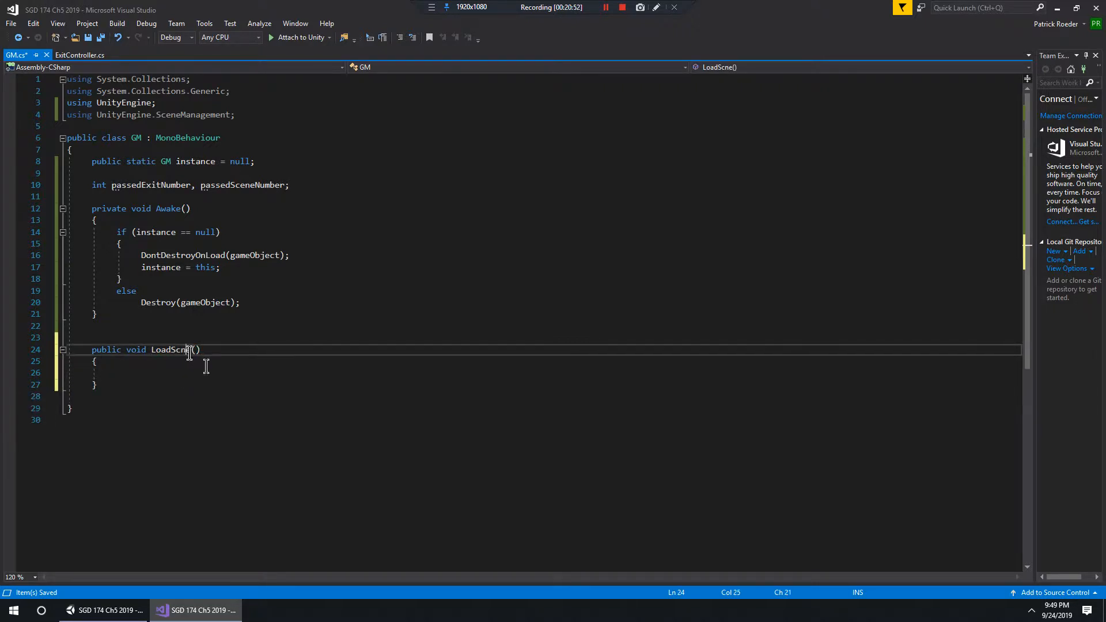
key("Left")
type("e")
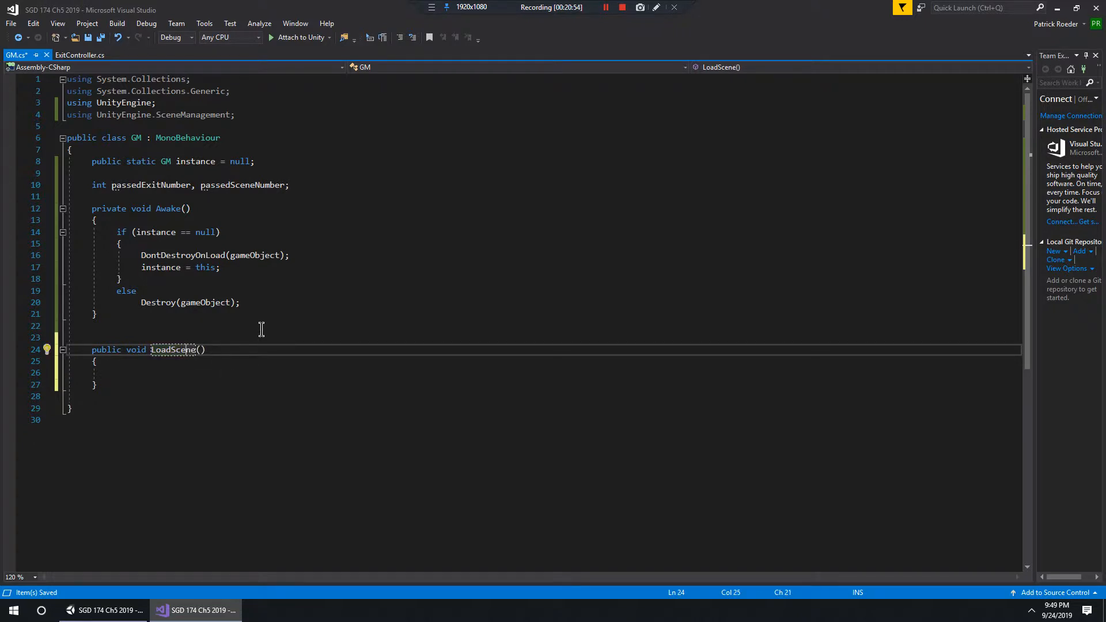
Step: Start a SceneManager.LoadScene call inside the LoadScene method body, without parentheses
left_click(131, 373)
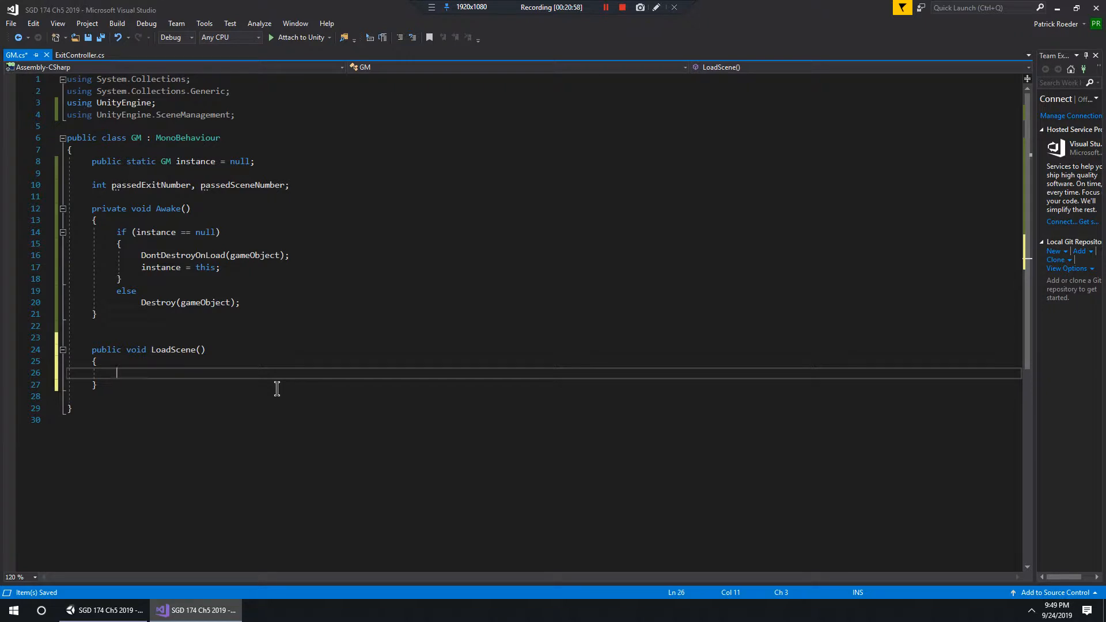
type("Scenem")
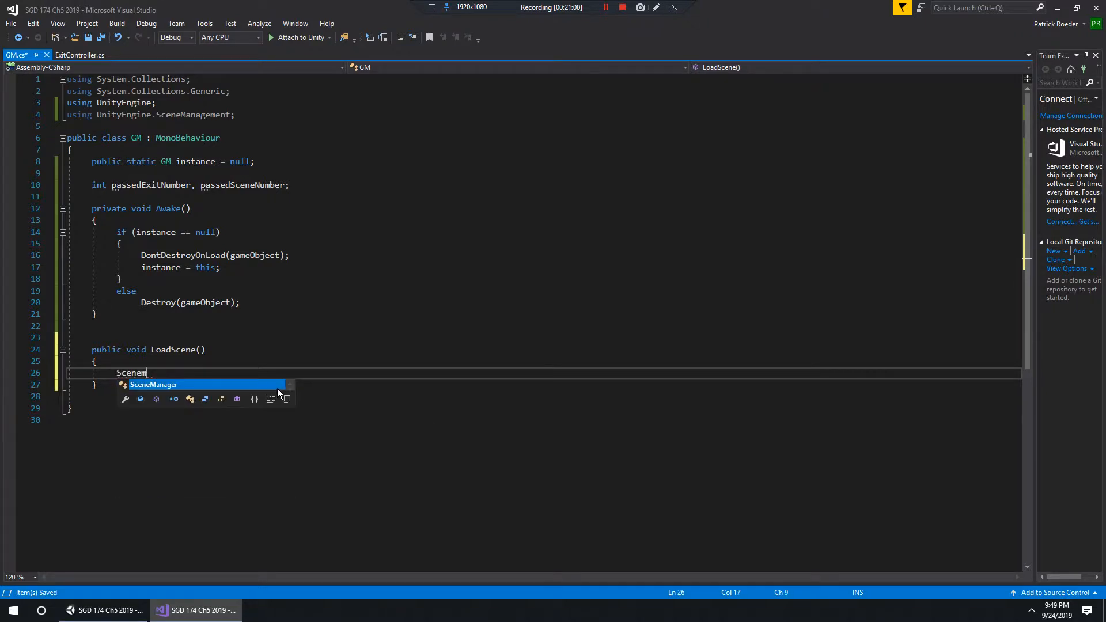
key("Tab")
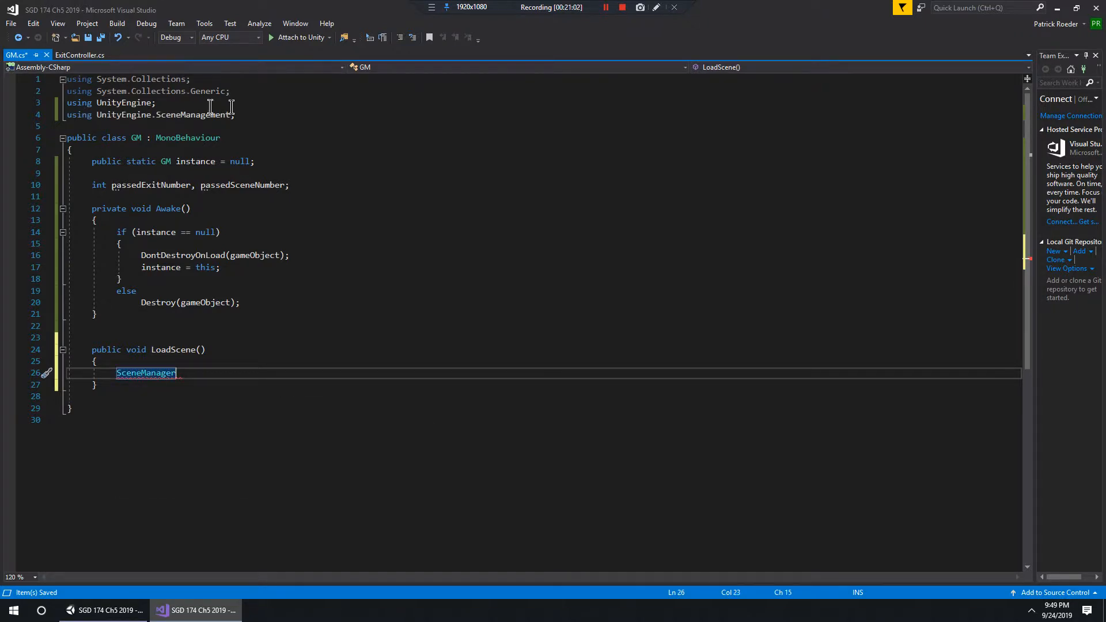
left_click_drag(238, 116, 54, 118)
left_click(196, 375)
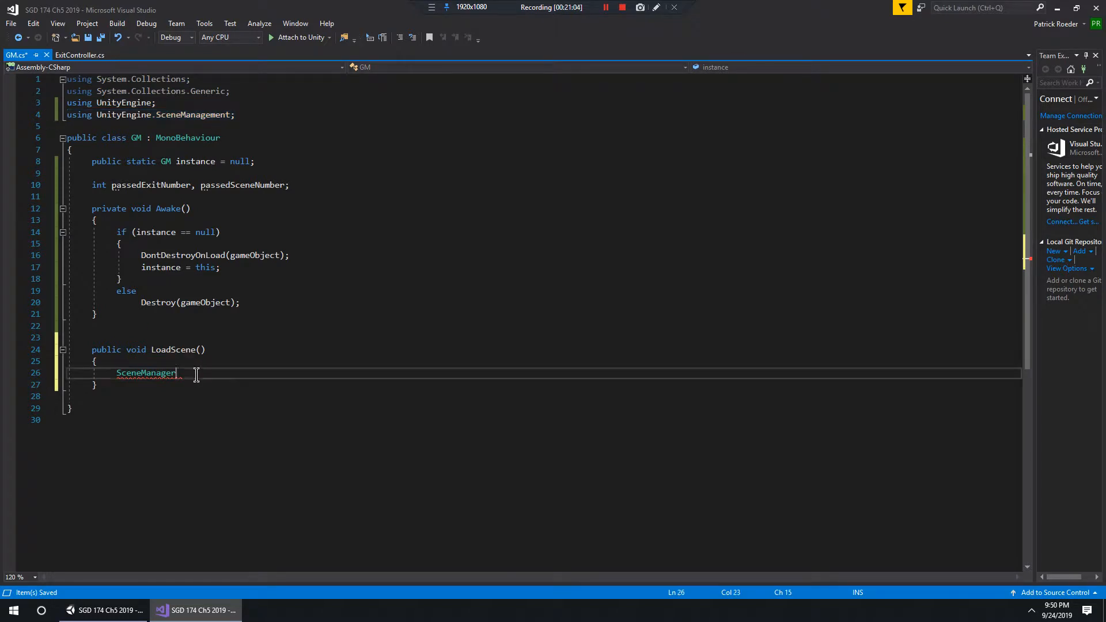
type(".Load")
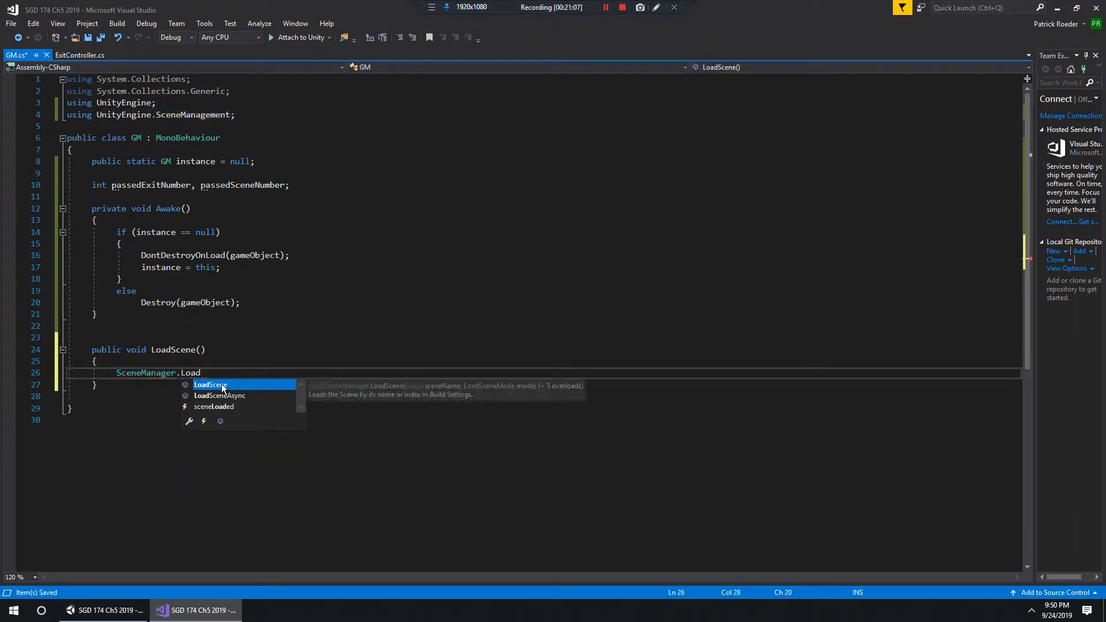
double_click(222, 384)
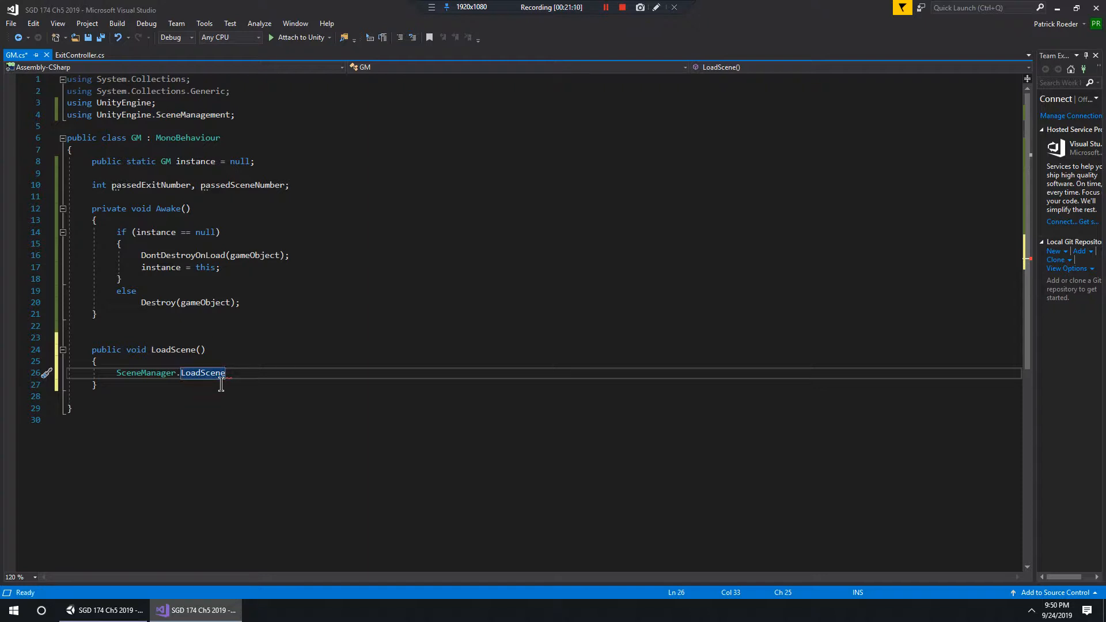
left_click(201, 350)
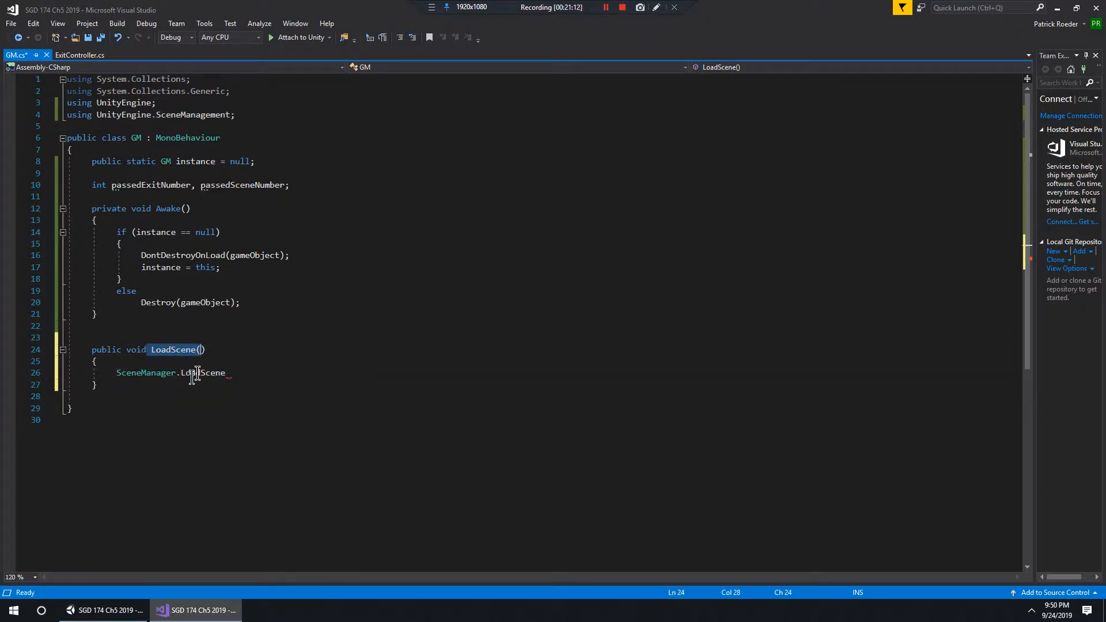
double_click(193, 373)
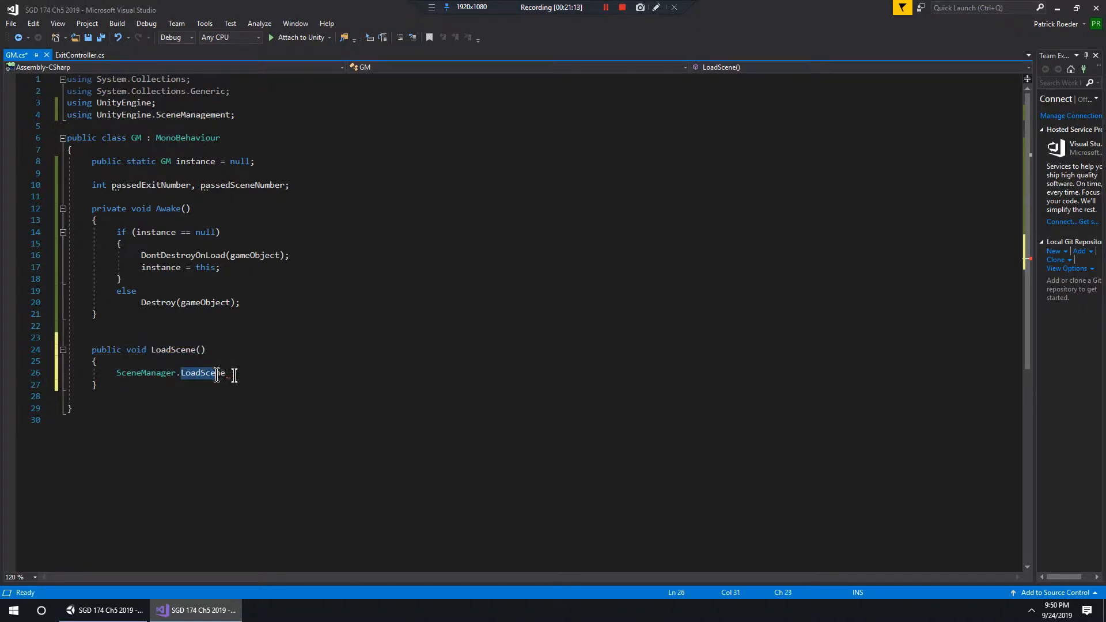
left_click(162, 352)
left_click(211, 373)
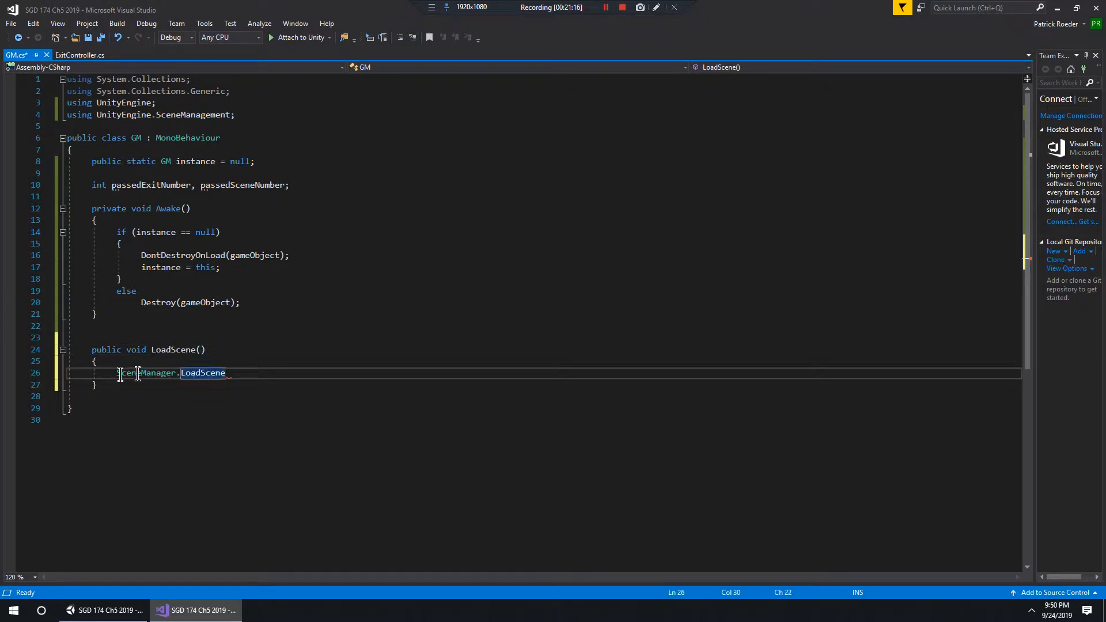
left_click_drag(118, 373, 176, 373)
left_click(175, 350)
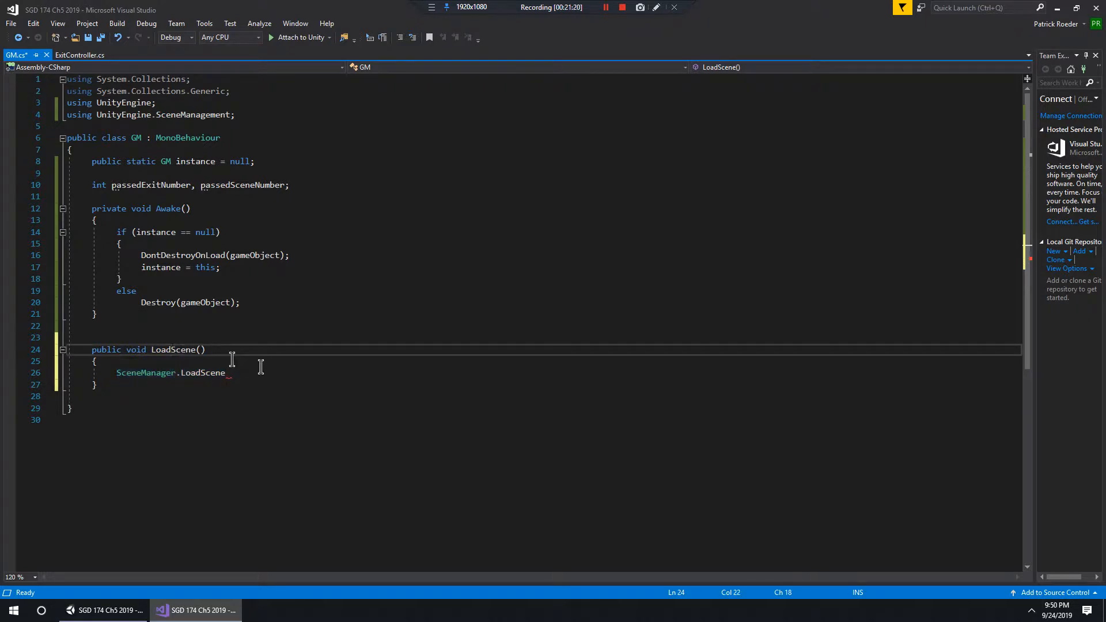
type("Thsi")
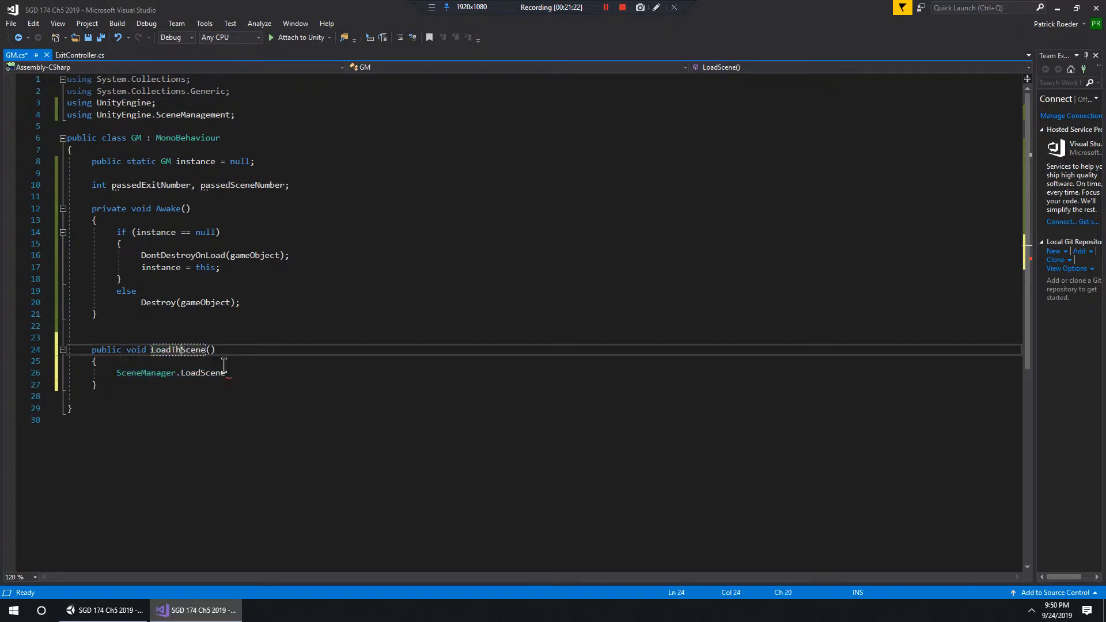
key("BackSpace")
key("BackSpace")
type("is")
key("BackSpace")
key("BackSpace")
key("BackSpace")
key("BackSpace")
Step: Add an empty pair of parentheses to the SceneManager.LoadScene call inside the LoadScene method
double_click(203, 373)
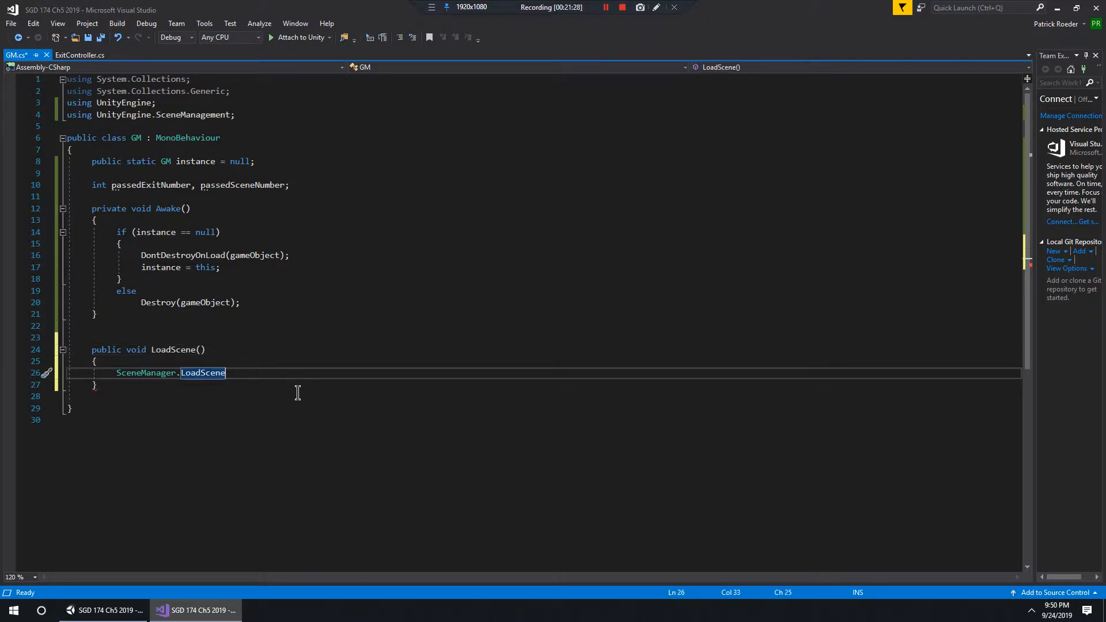
type("(")
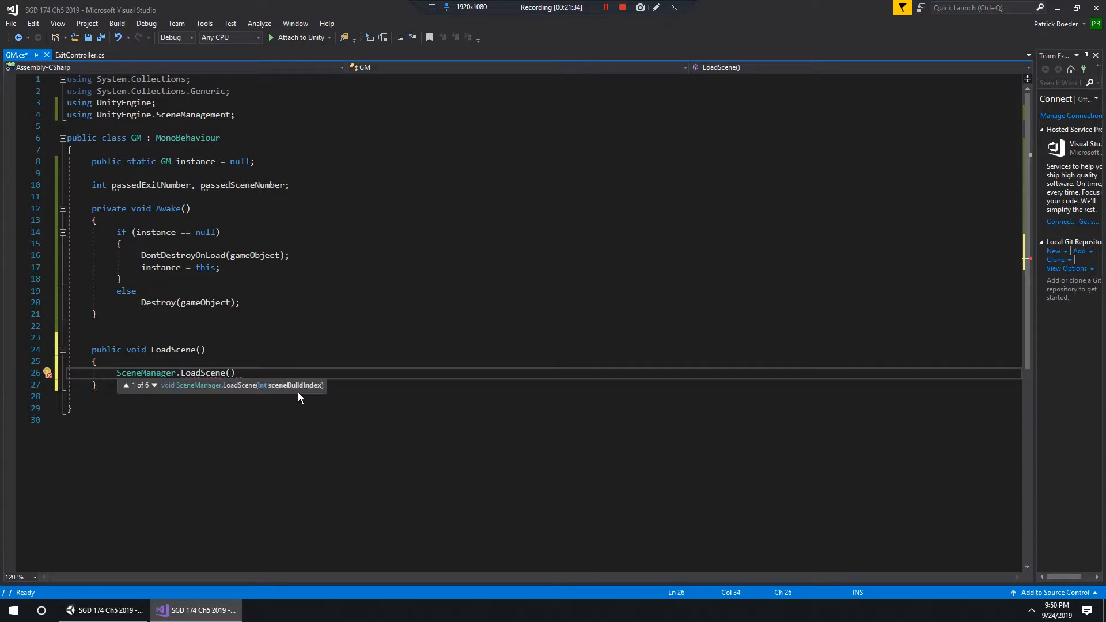
Step: Check the scene indices in Unity's Build Settings, complete the call in Visual Studio as SceneManager.LoadScene(1); and save GM.cs
left_click(1058, 8)
left_click(9, 18)
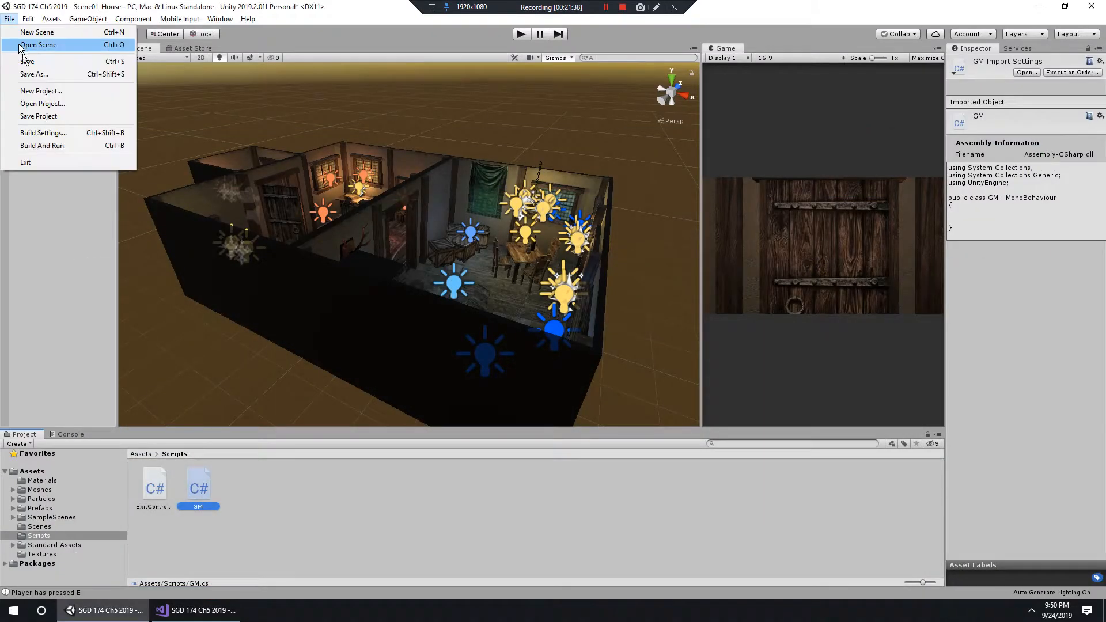
left_click(43, 133)
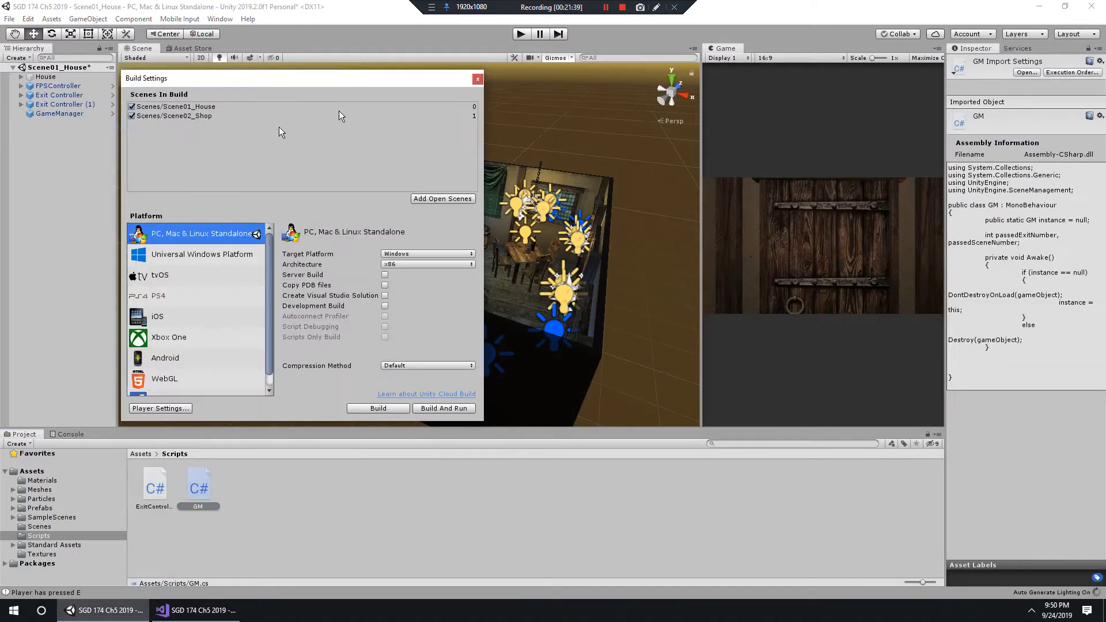
left_click(475, 115)
left_click(475, 107)
left_click(476, 115)
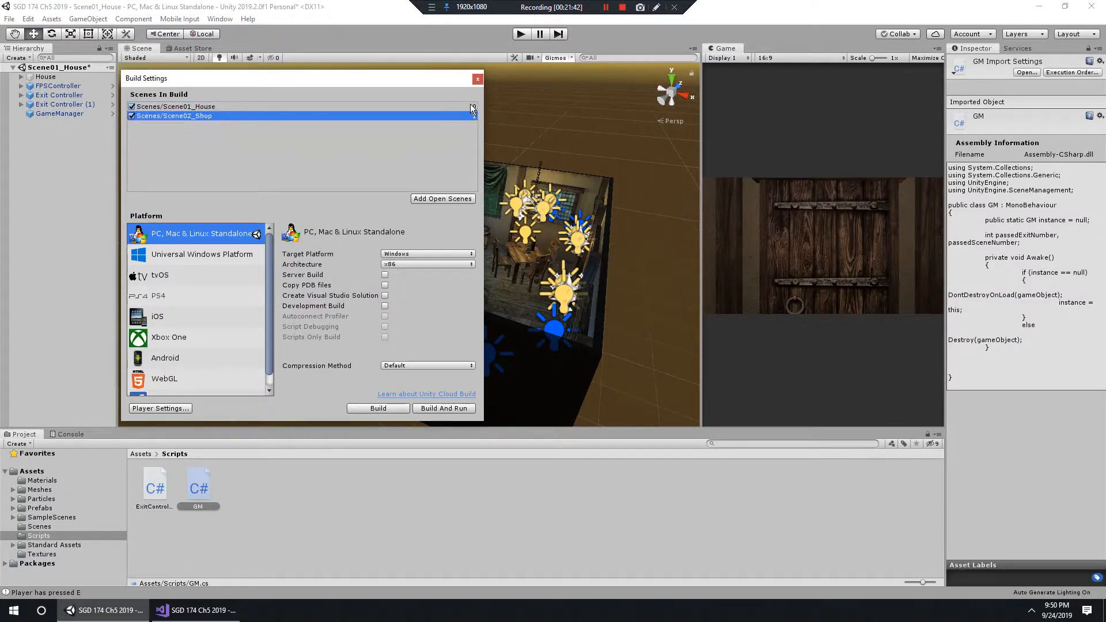
left_click(475, 107)
left_click(196, 610)
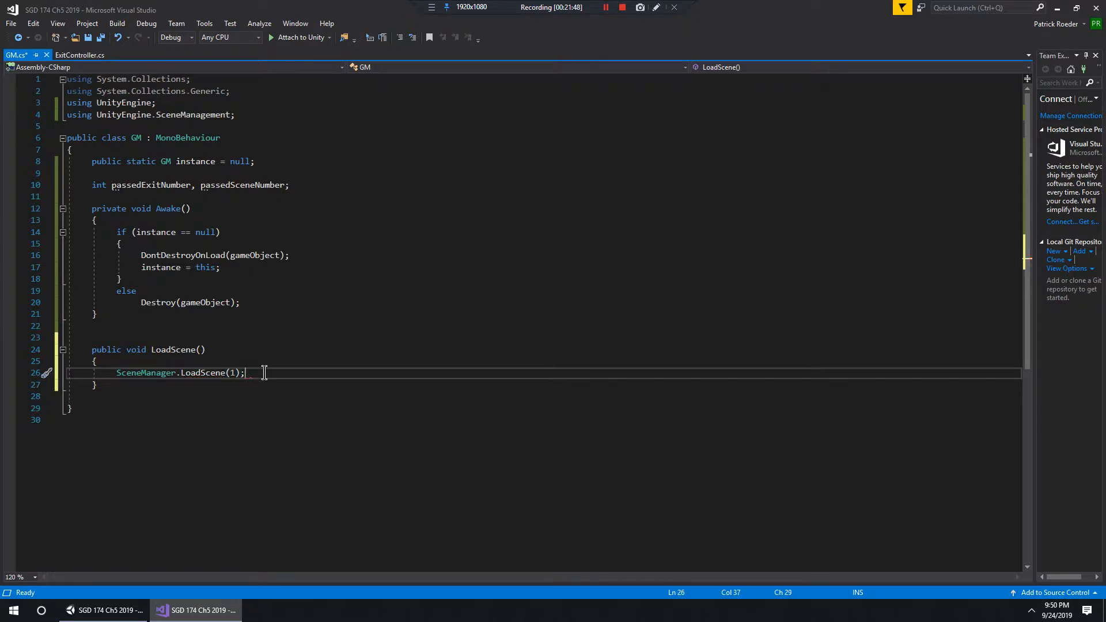
key("ctrl+s")
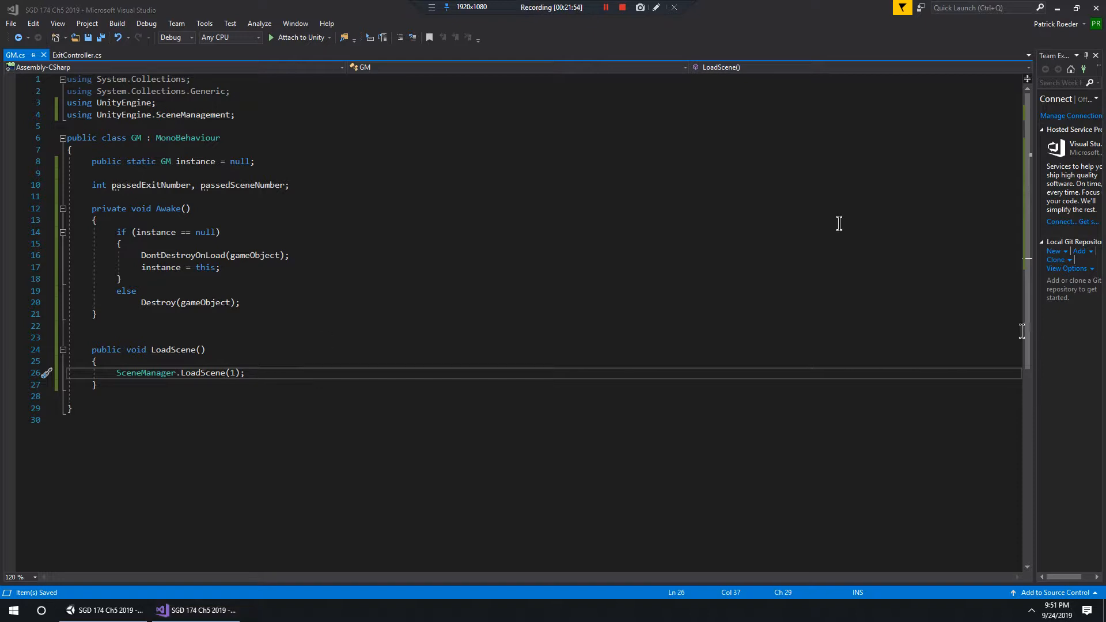
Step: In ExitController.cs, delete the "//Call a Load Scene Function" comment and comment out the Debug.Log line
left_click(74, 55)
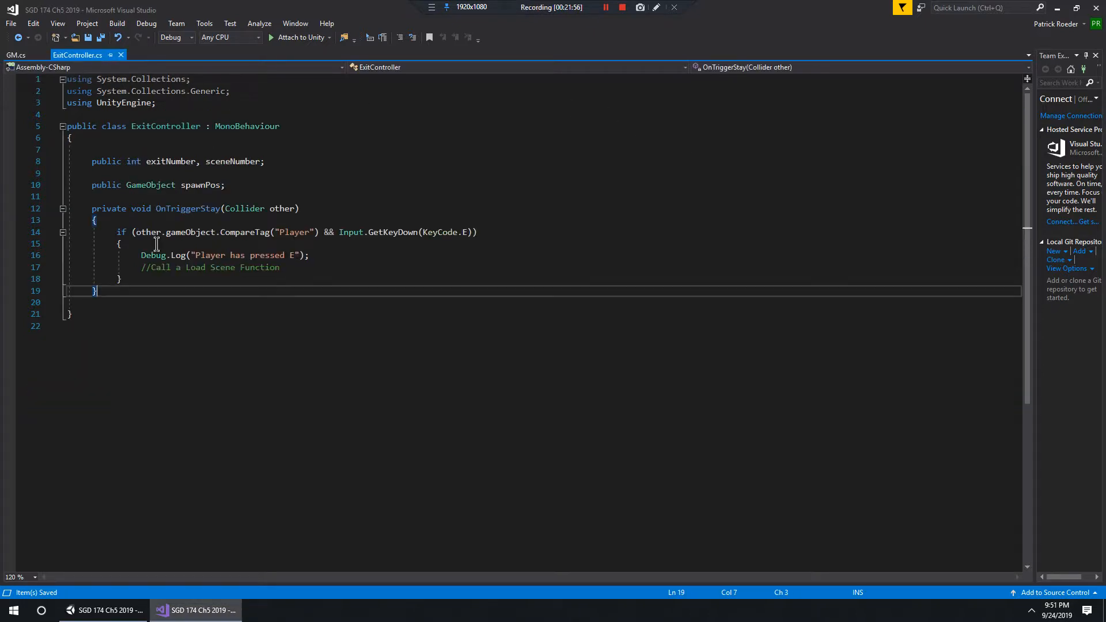
left_click_drag(280, 267, 139, 268)
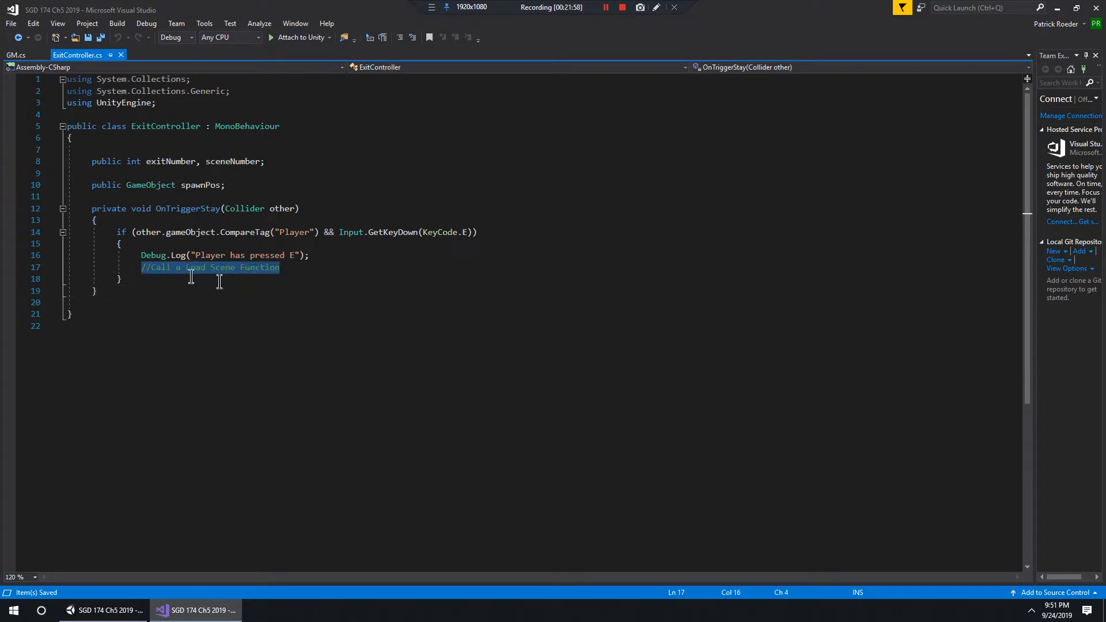
left_click_drag(287, 270, 141, 268)
key("Delete")
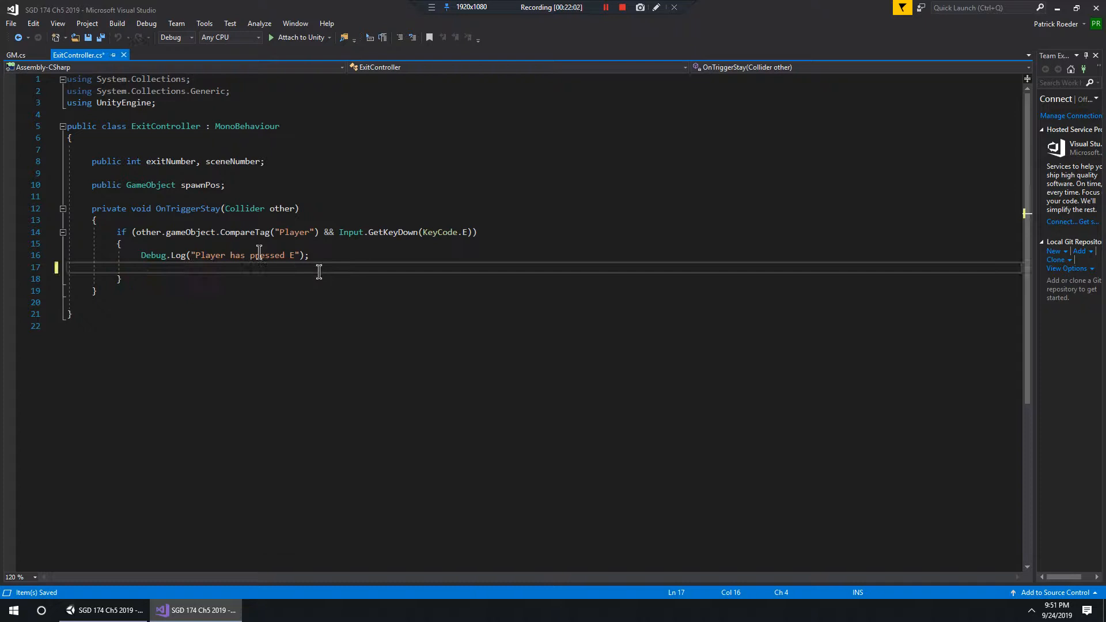
left_click(143, 255)
type("//")
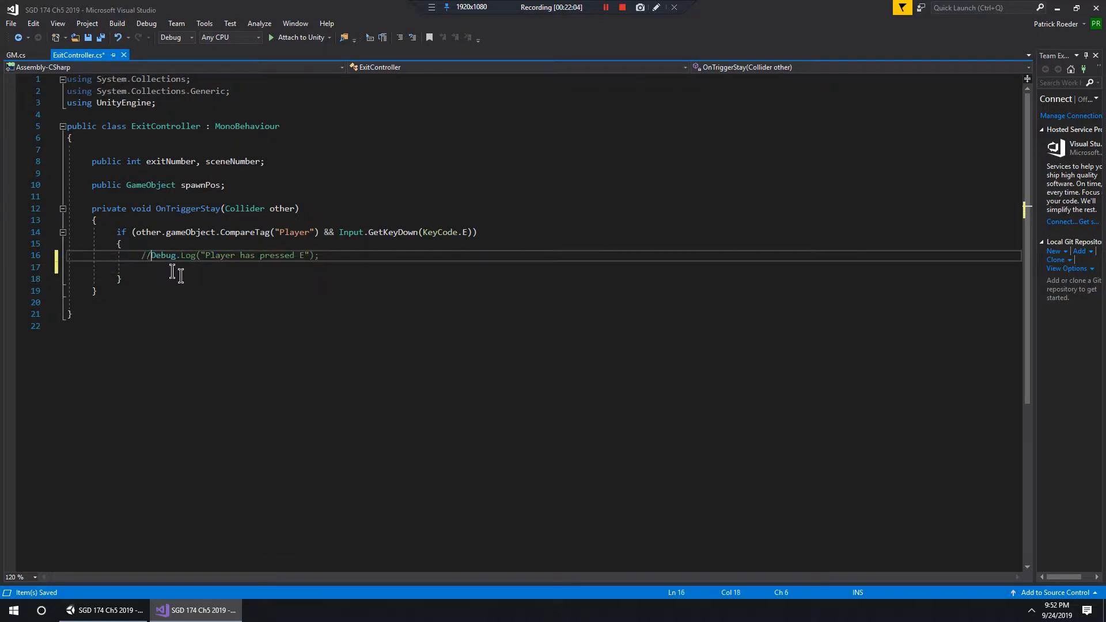
Step: Add GM.instance.LoadScene(); on the empty line below the commented-out Debug.Log and save ExitController.cs
left_click(171, 269)
type("GM")
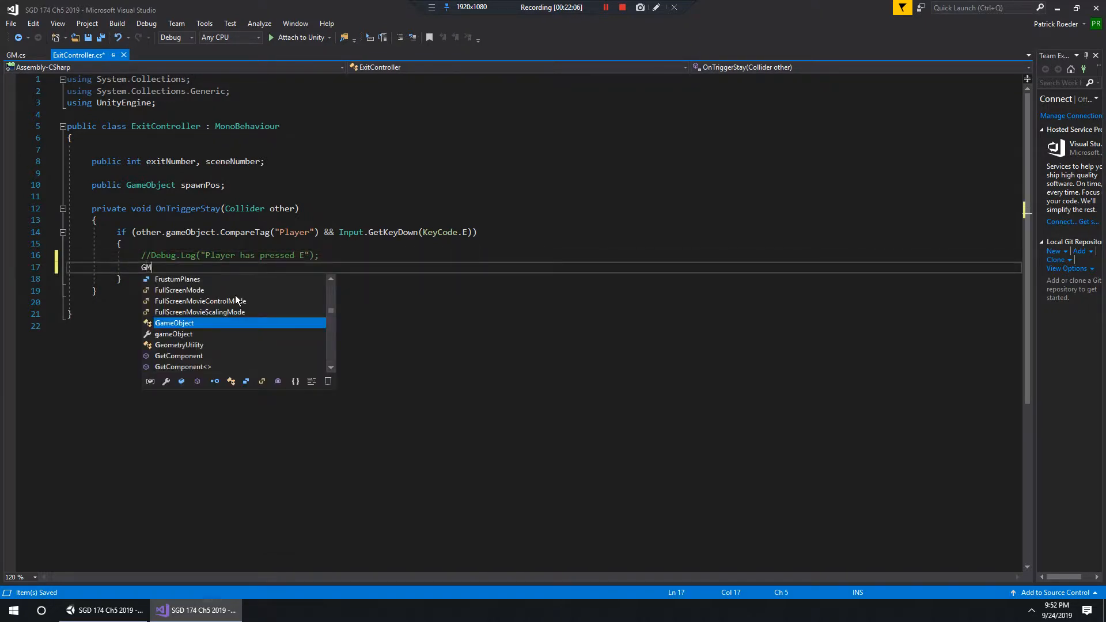
key("Escape")
type(".")
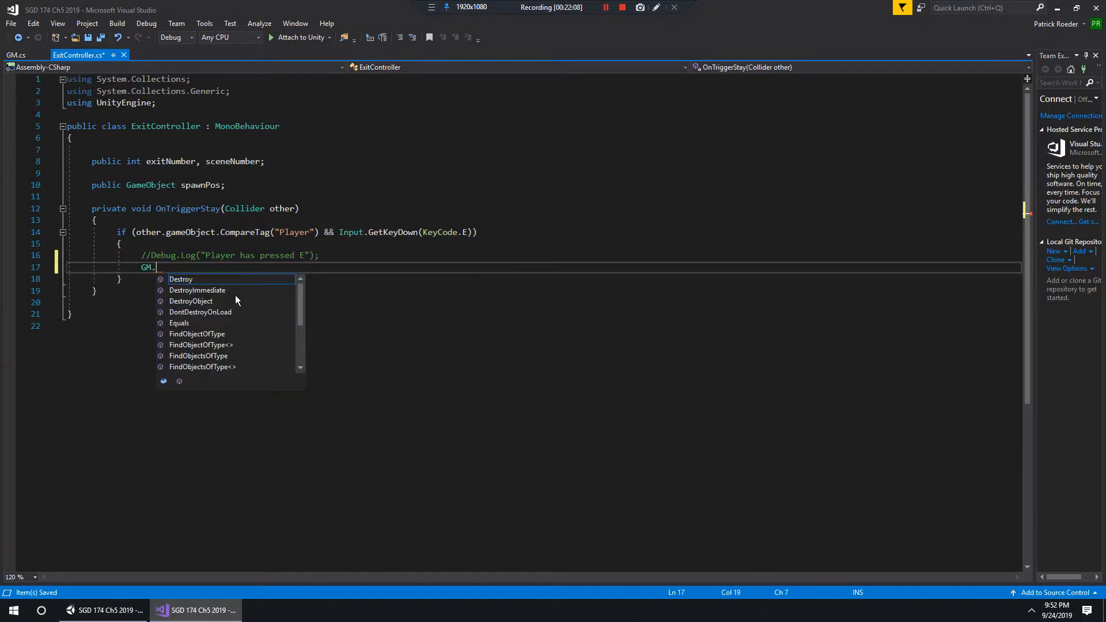
type("instance.")
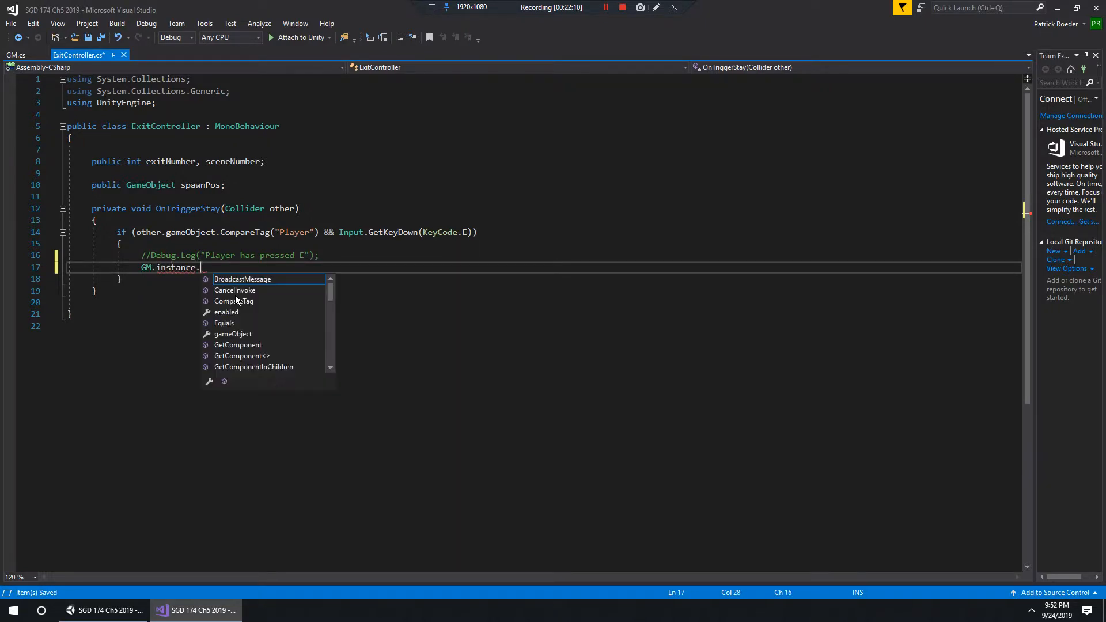
type("LoadScene();")
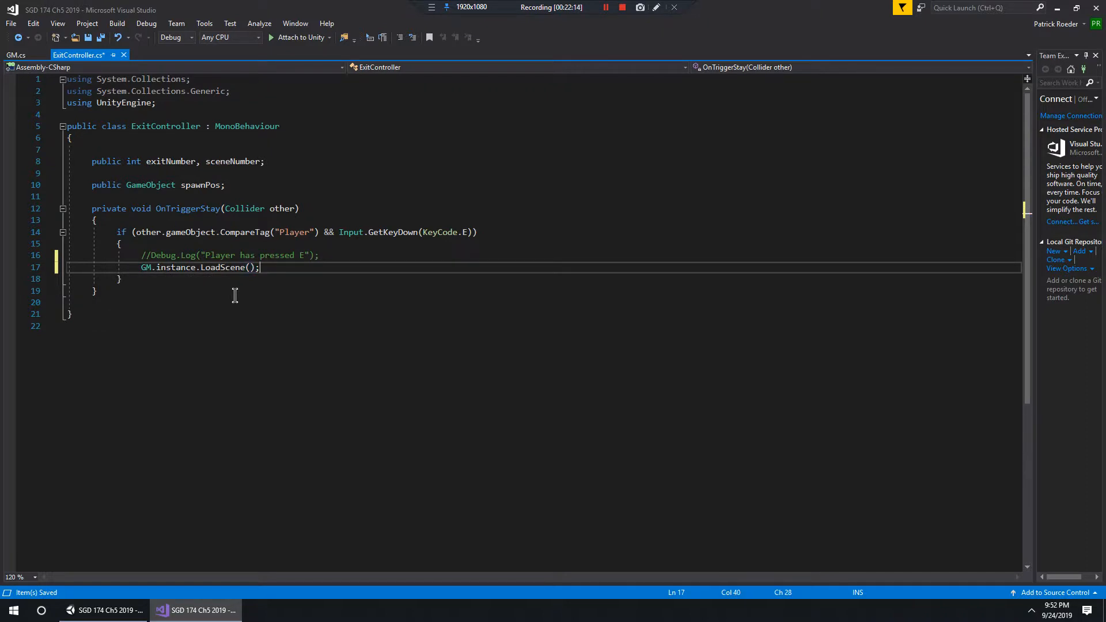
key("ctrl+s")
Step: Review the OnTriggerStay condition and its GM.instance.LoadScene() call, and the LoadScene method in GM.cs
left_click_drag(117, 233, 497, 237)
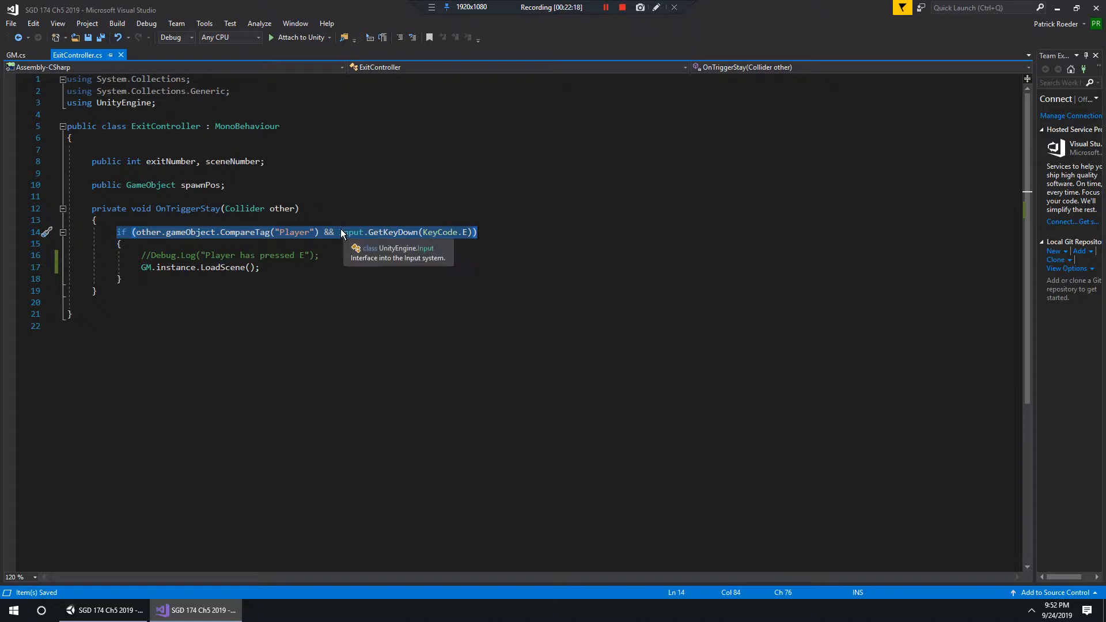
left_click_drag(140, 267, 282, 267)
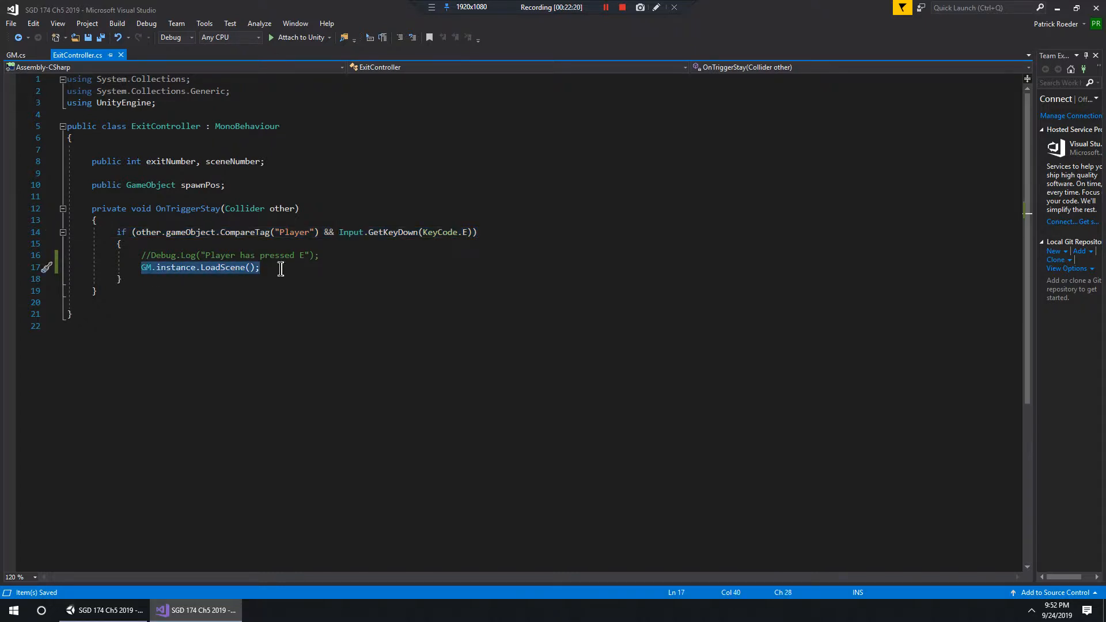
left_click(16, 55)
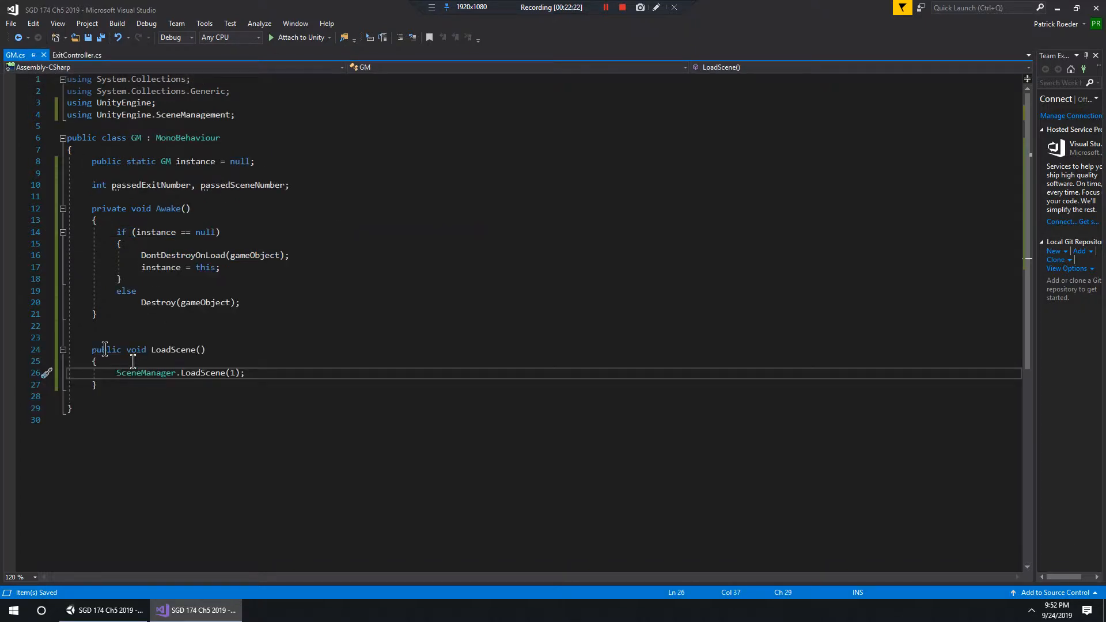
left_click_drag(91, 350, 255, 383)
left_click(257, 378)
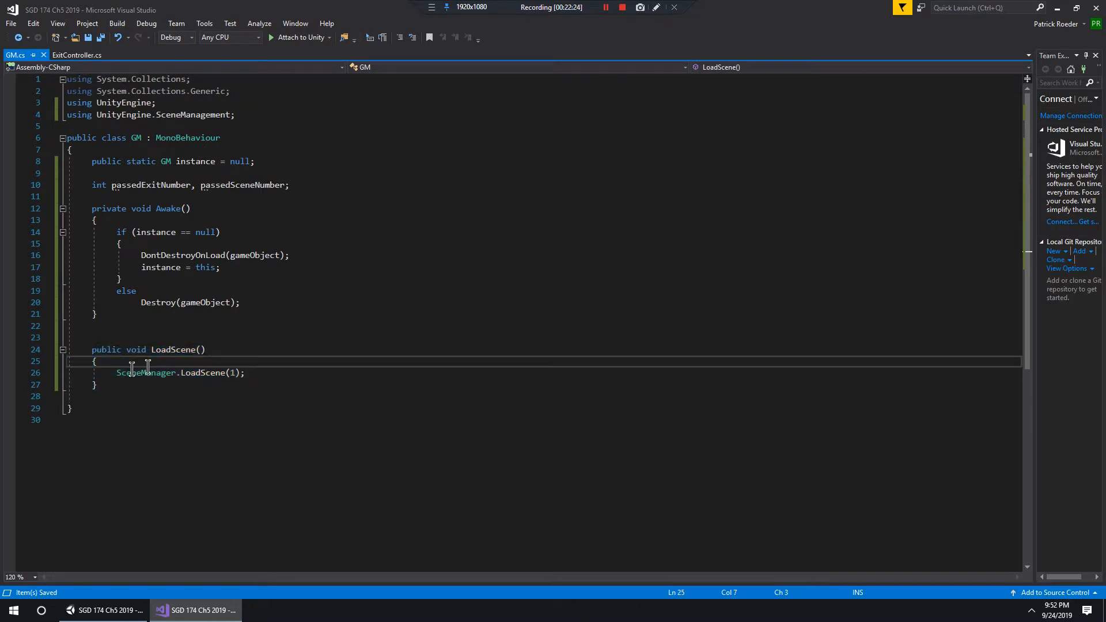
left_click_drag(116, 372, 254, 374)
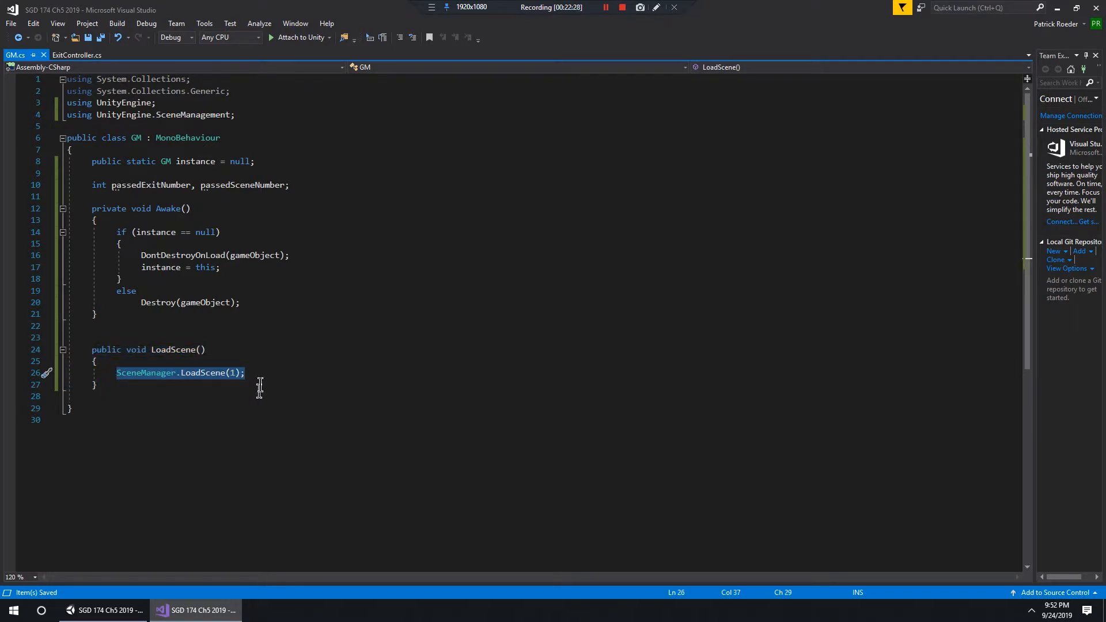
Step: Switch to Unity, close the Build Settings, and play the house scene, walking to the exit door and using it with E
left_click(1057, 8)
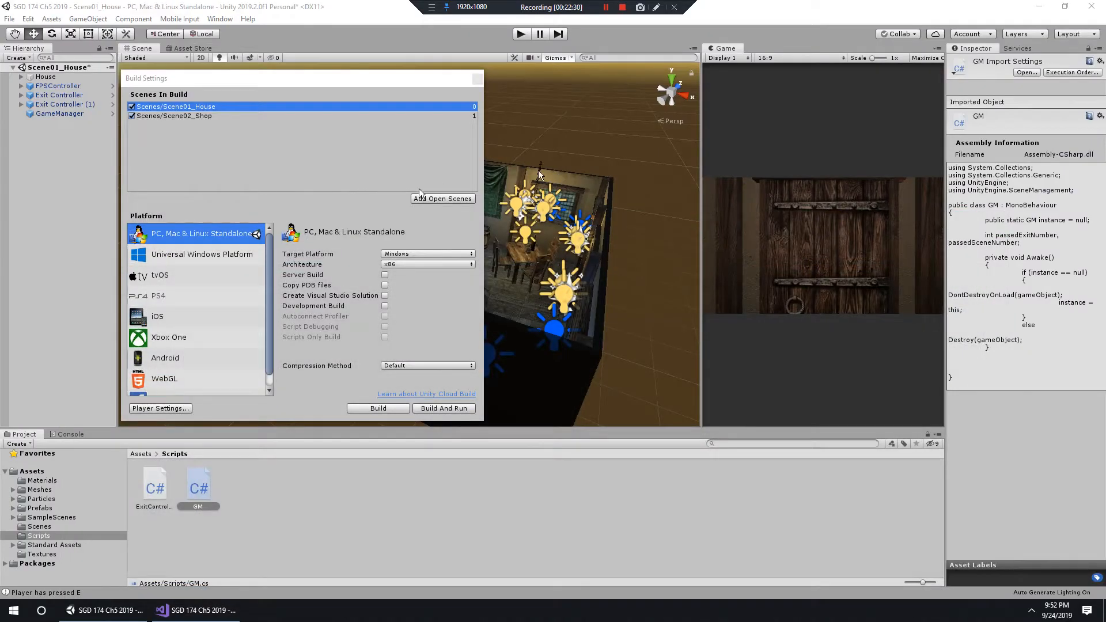
left_click(478, 80)
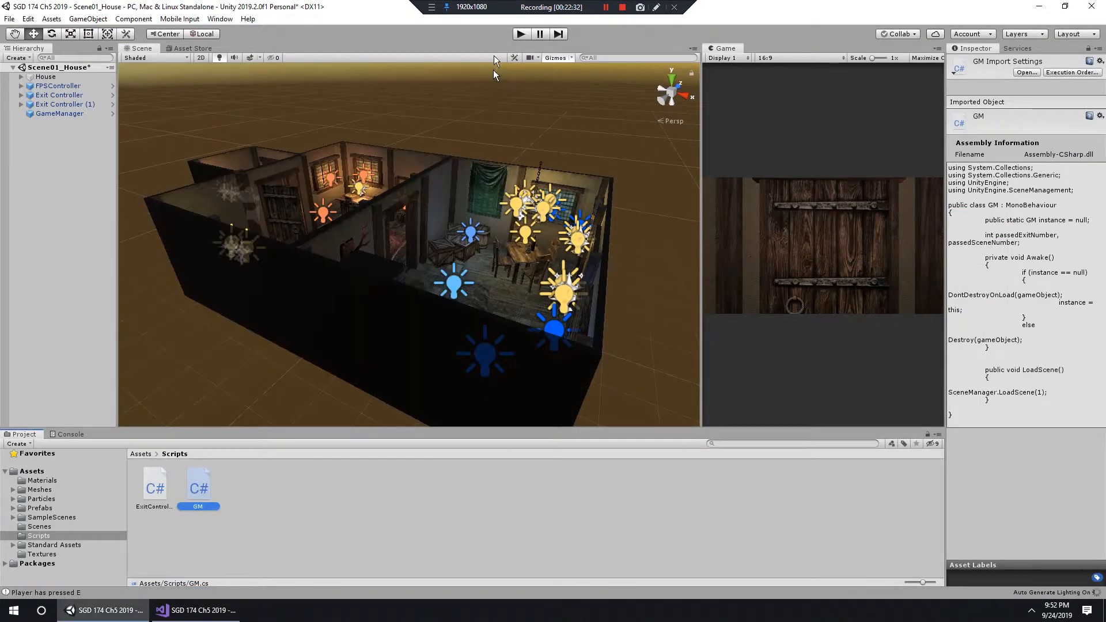
left_click(520, 34)
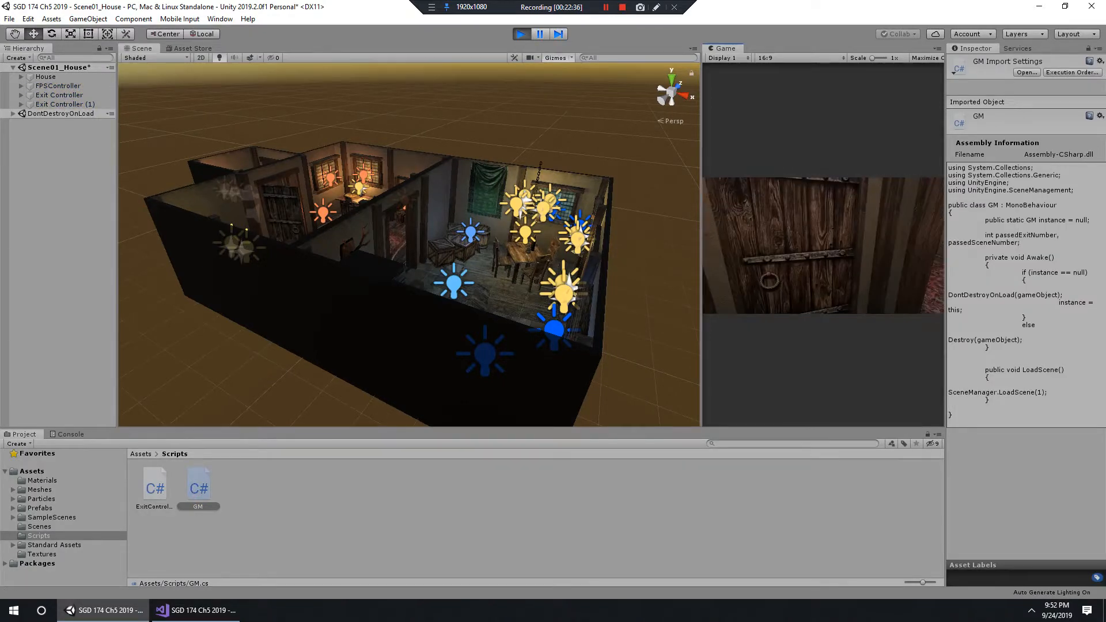
key("w")
key("e")
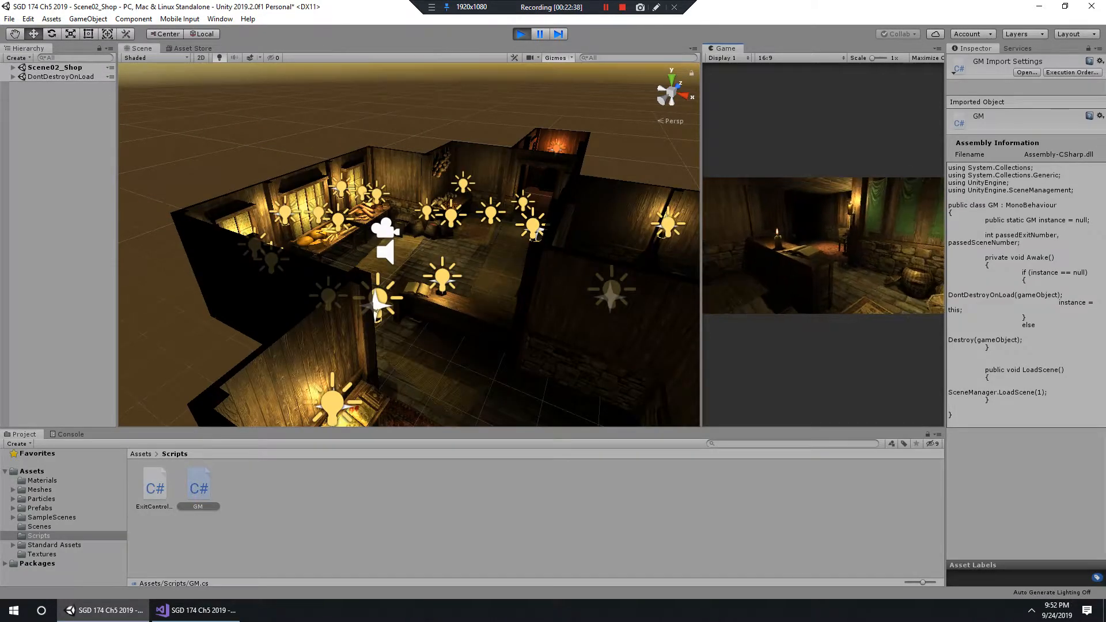
Step: Walk the player around the shop scene to examine its rooms and doors, and stop the play test
key("w")
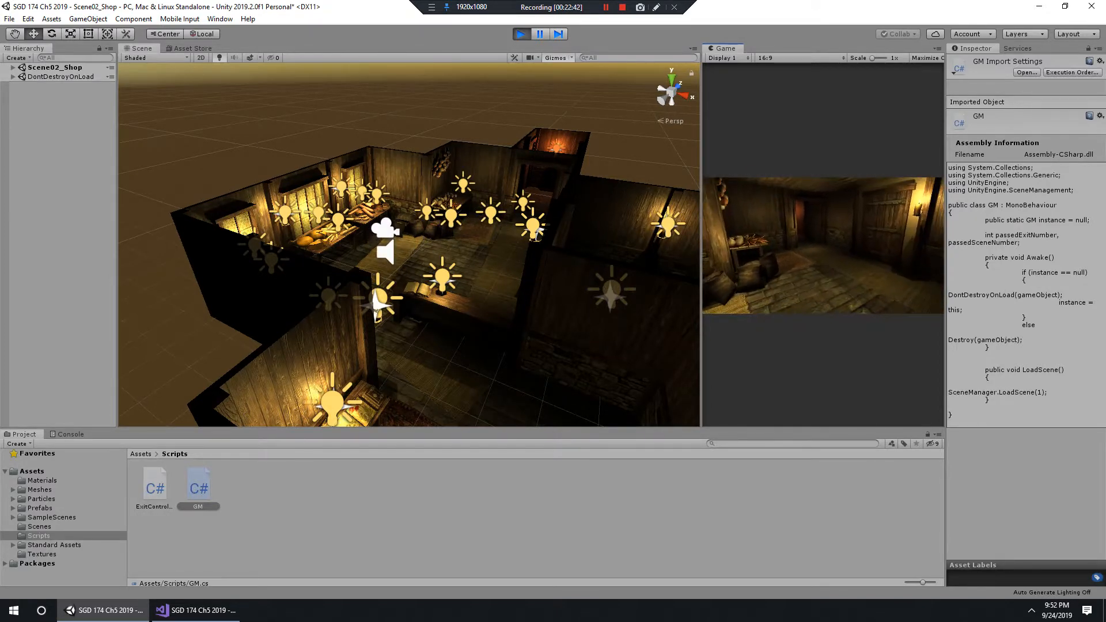
key("w")
key("w")
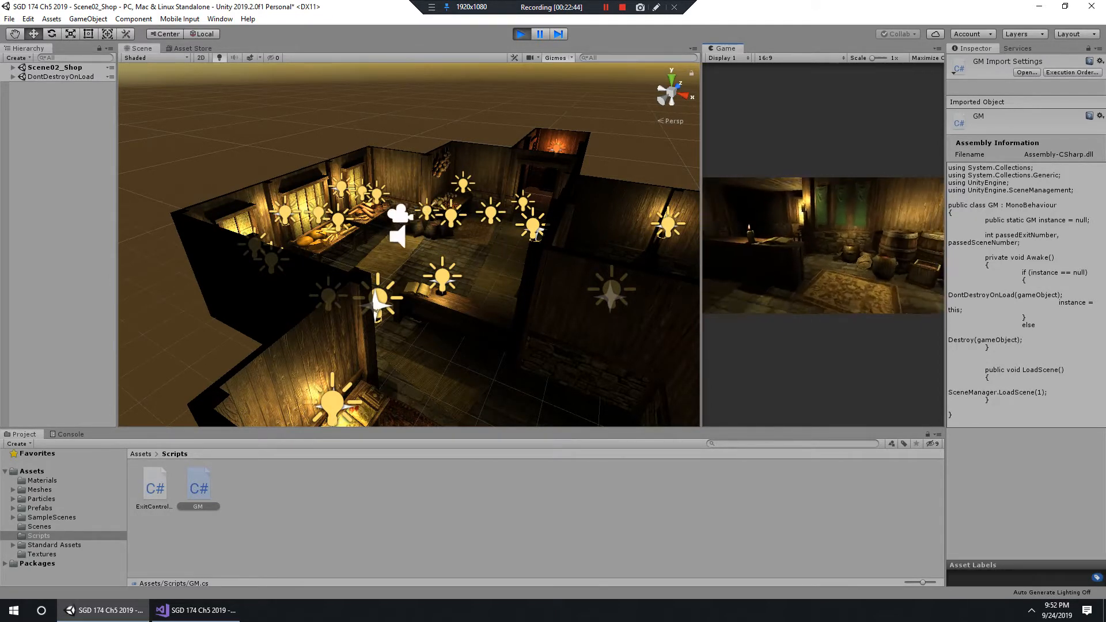
key("w")
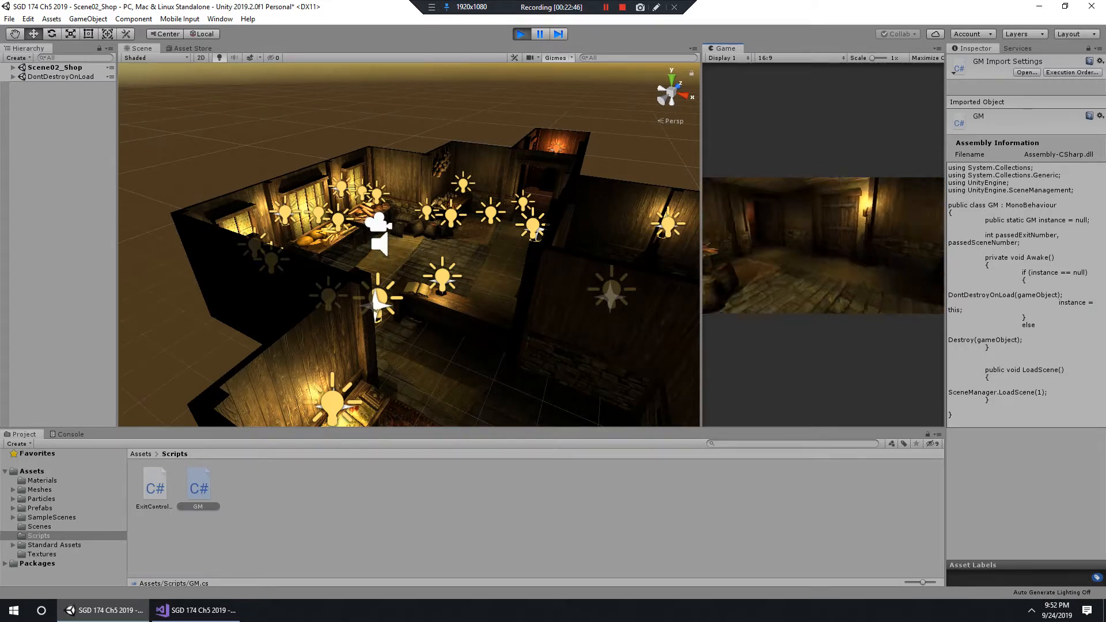
key("w")
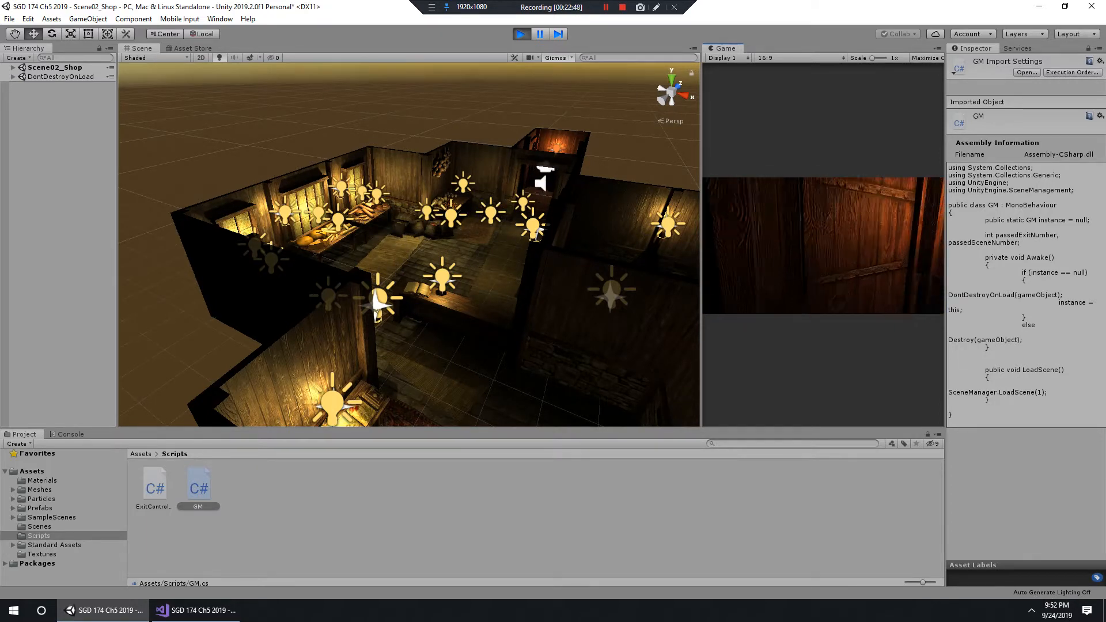
key("w")
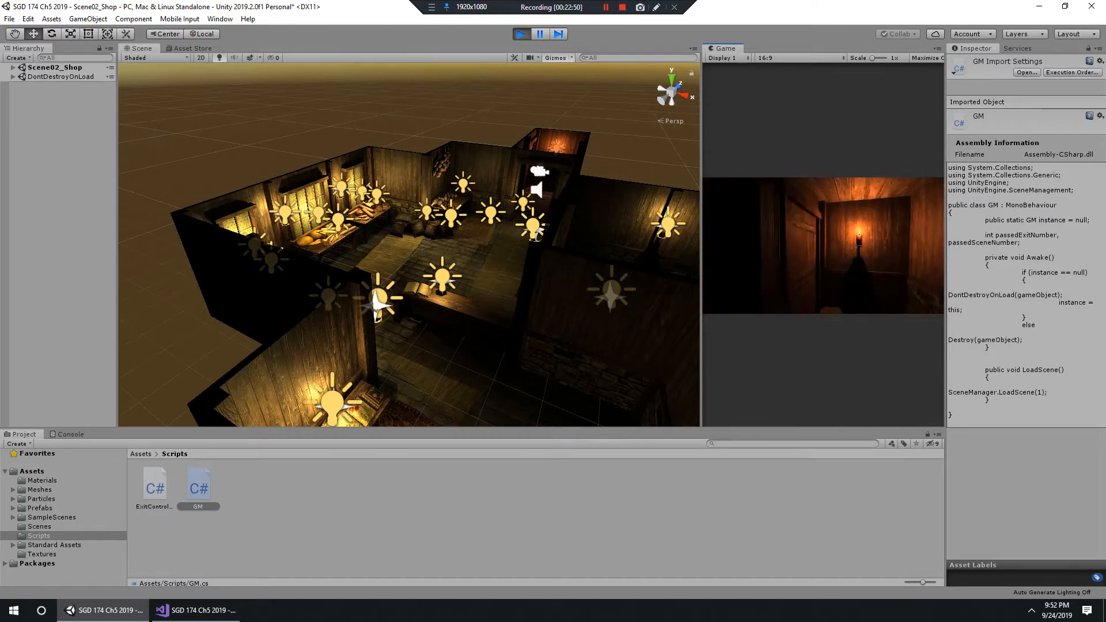
key("w")
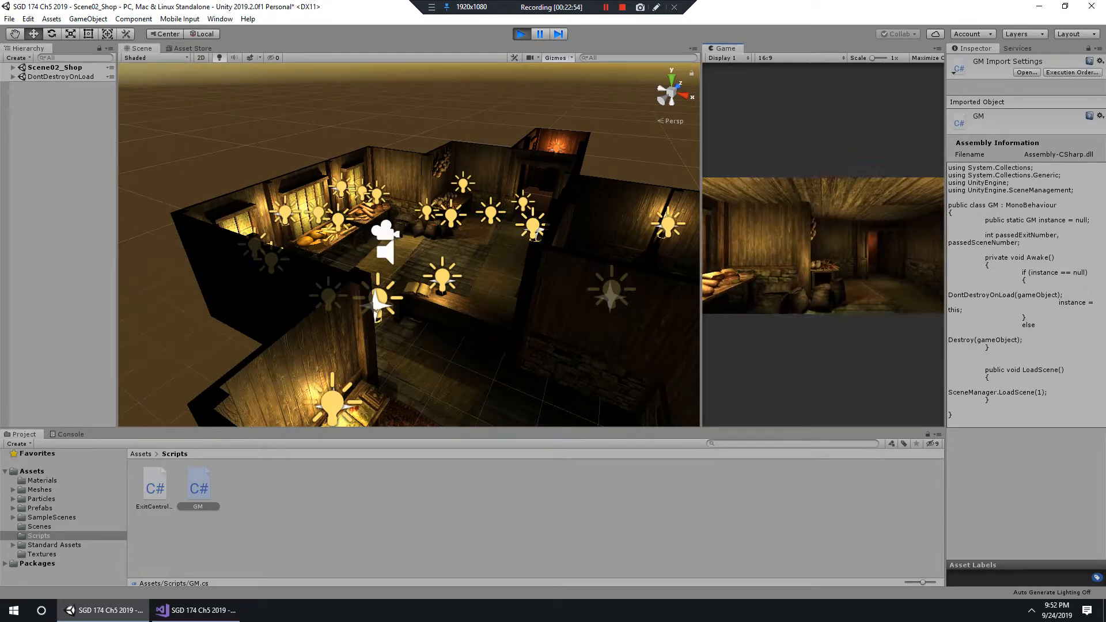
key("w")
key("w")
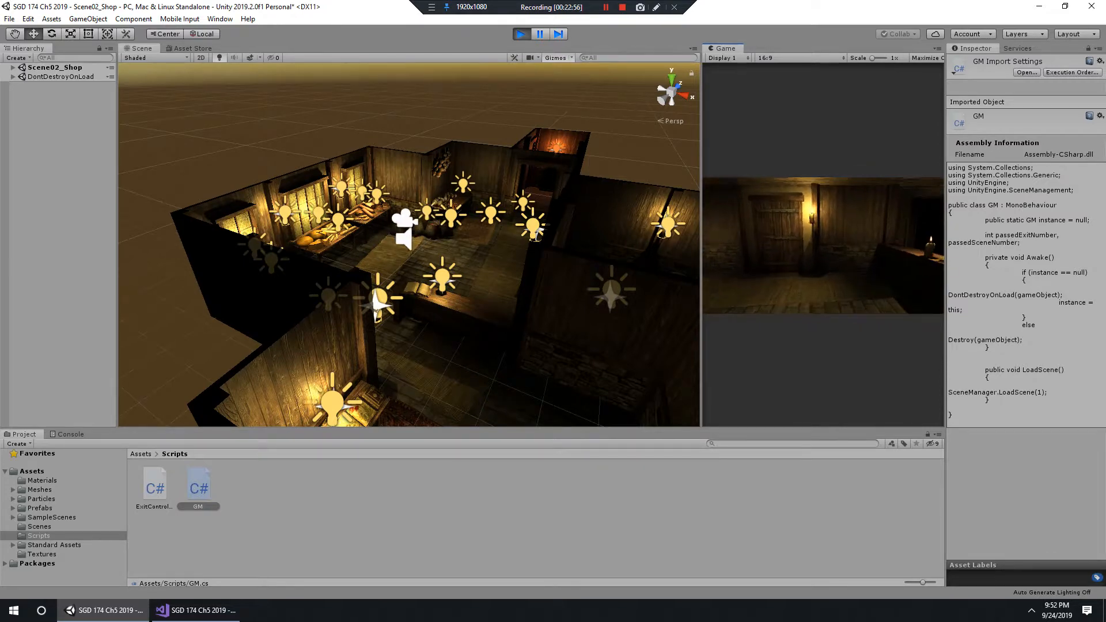
key("w")
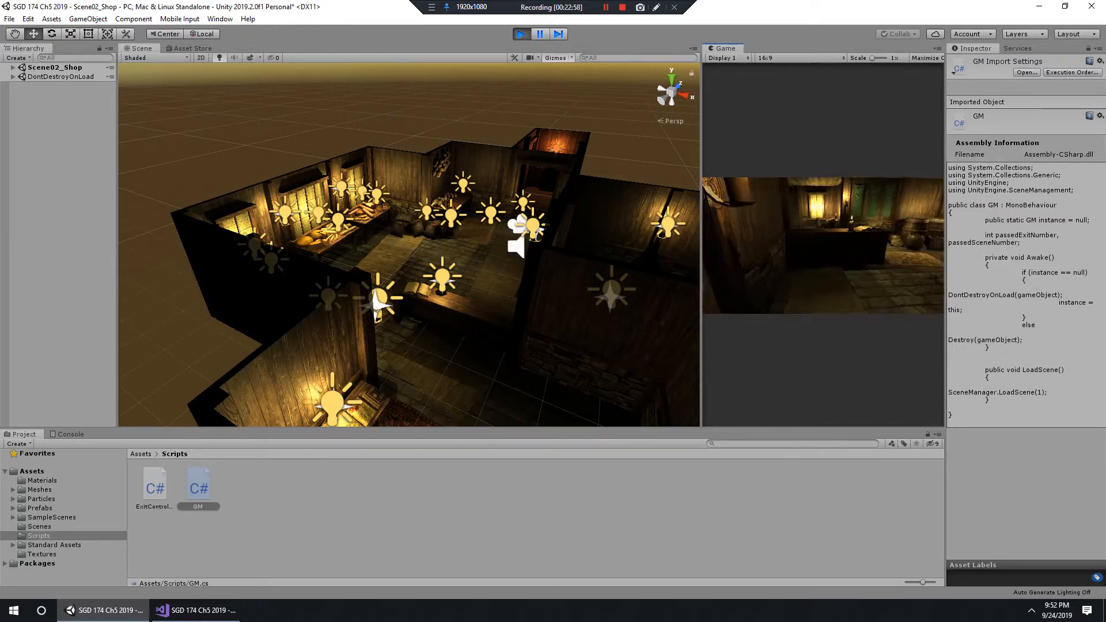
key("ctrl+shift+p")
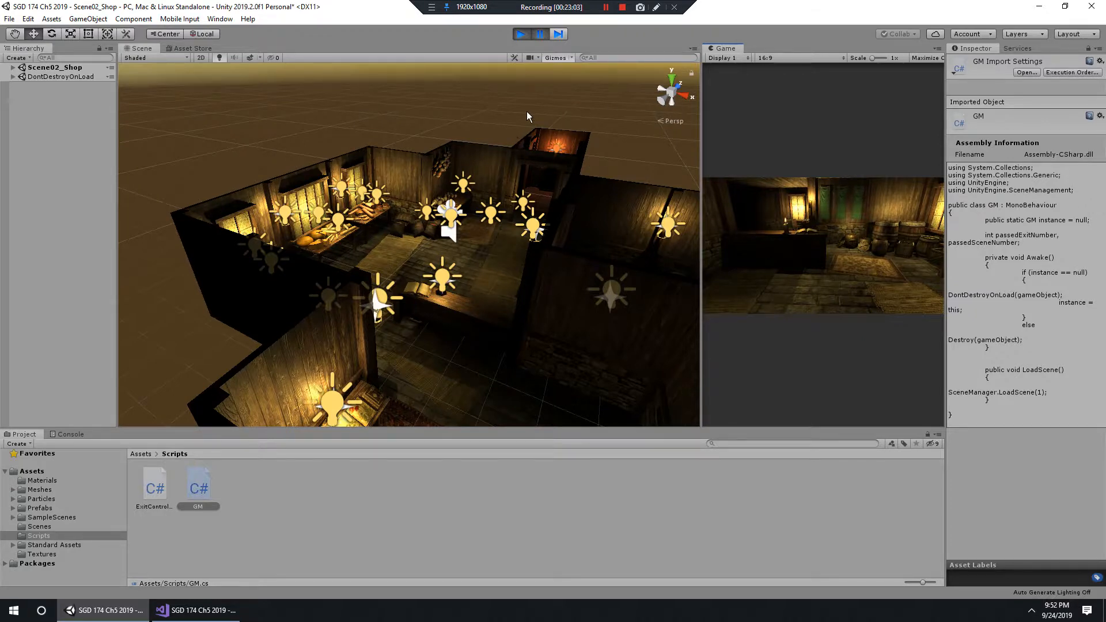
key("ctrl+p")
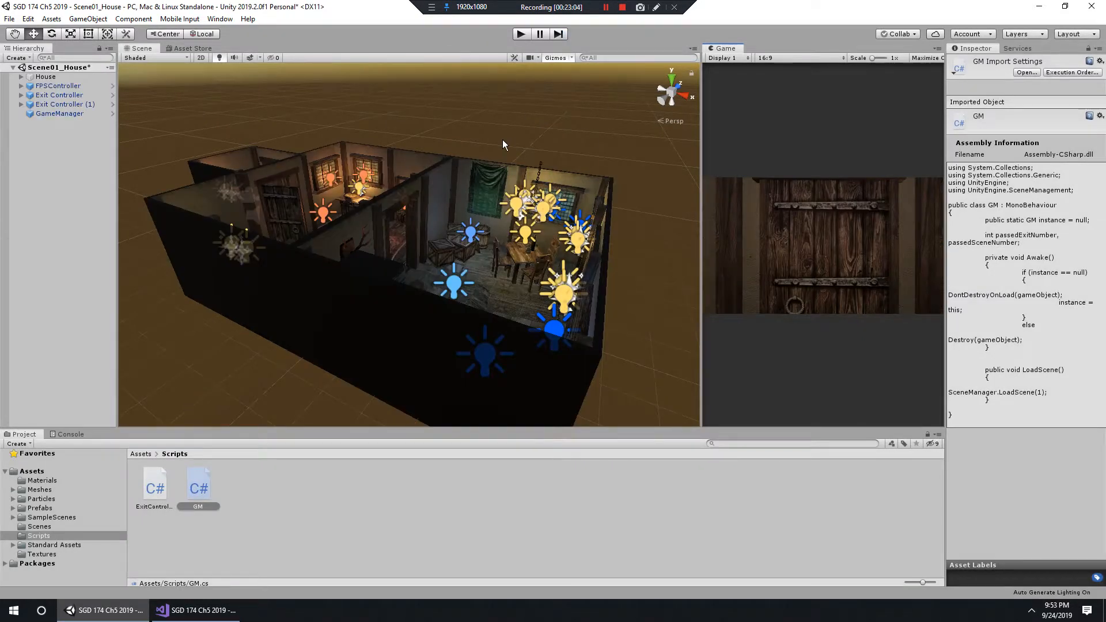
Step: Play the house scene, pause it, and expand Scene01_House and DontDestroyOnLoad in the Hierarchy to check where GameManager sits
key("ctrl+p")
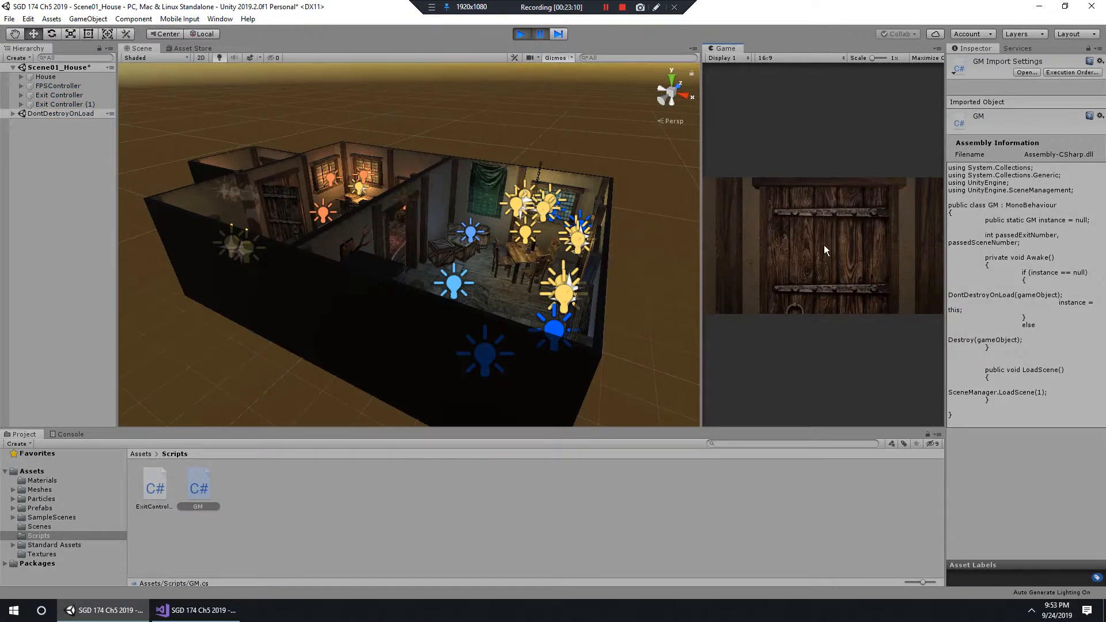
left_click(13, 67)
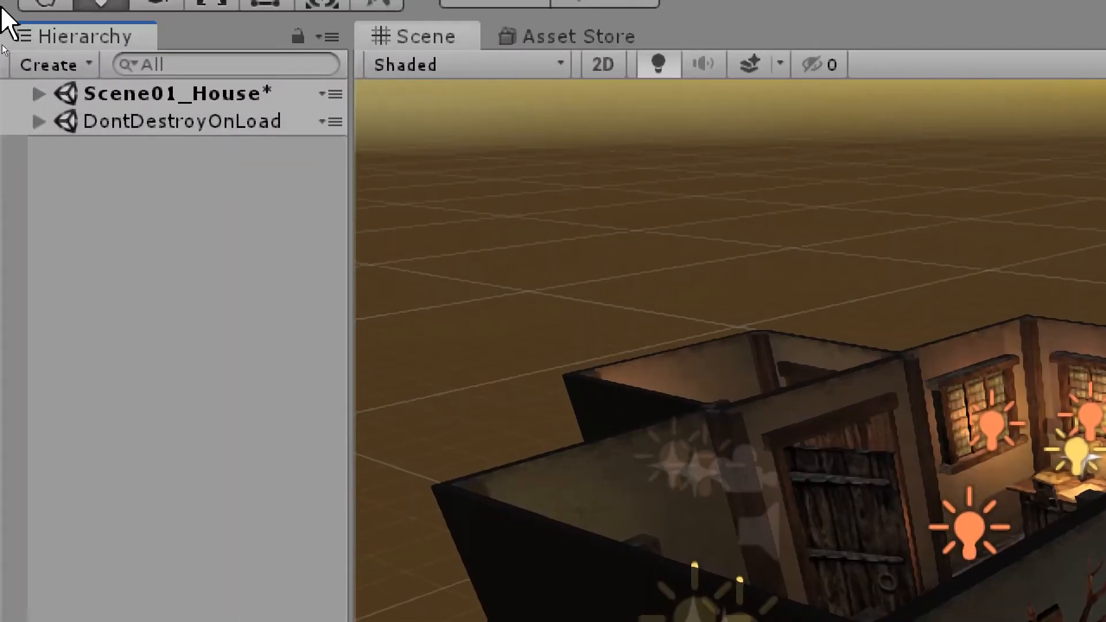
left_click(38, 97)
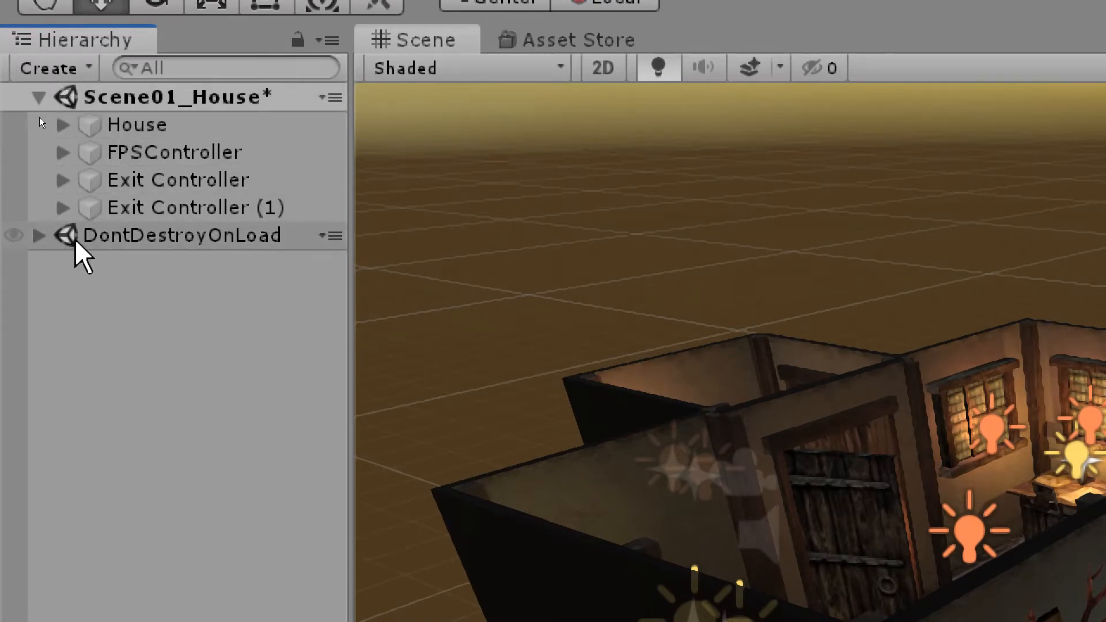
left_click(41, 236)
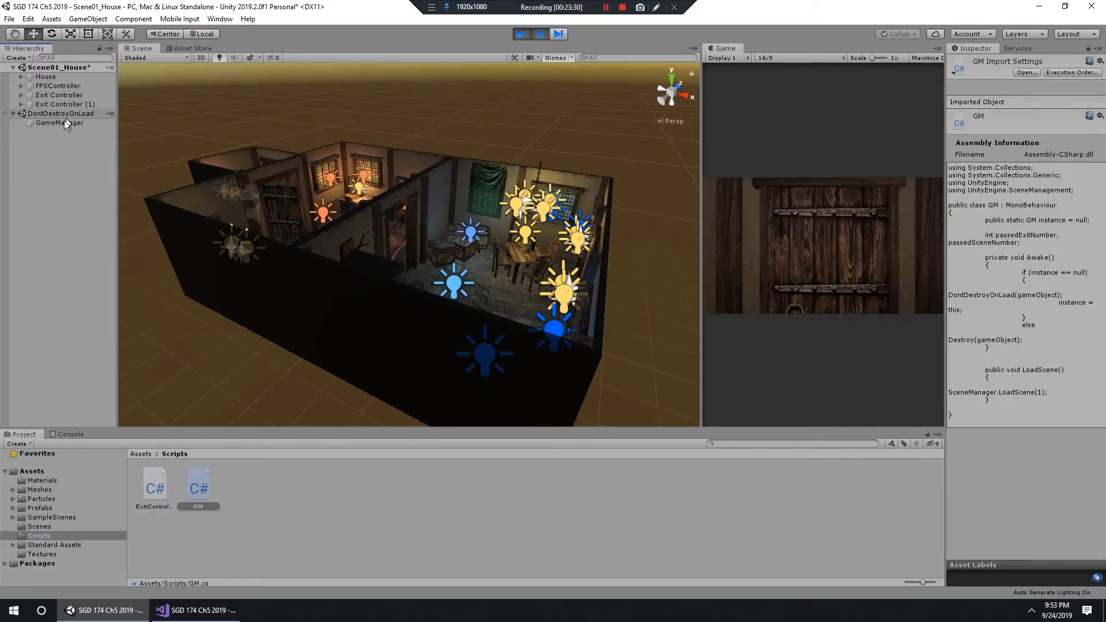
Step: Resume play and exit through the door, pause in the shop scene to inspect GameManager under DontDestroyOnLoad, and end the play test
left_click(537, 35)
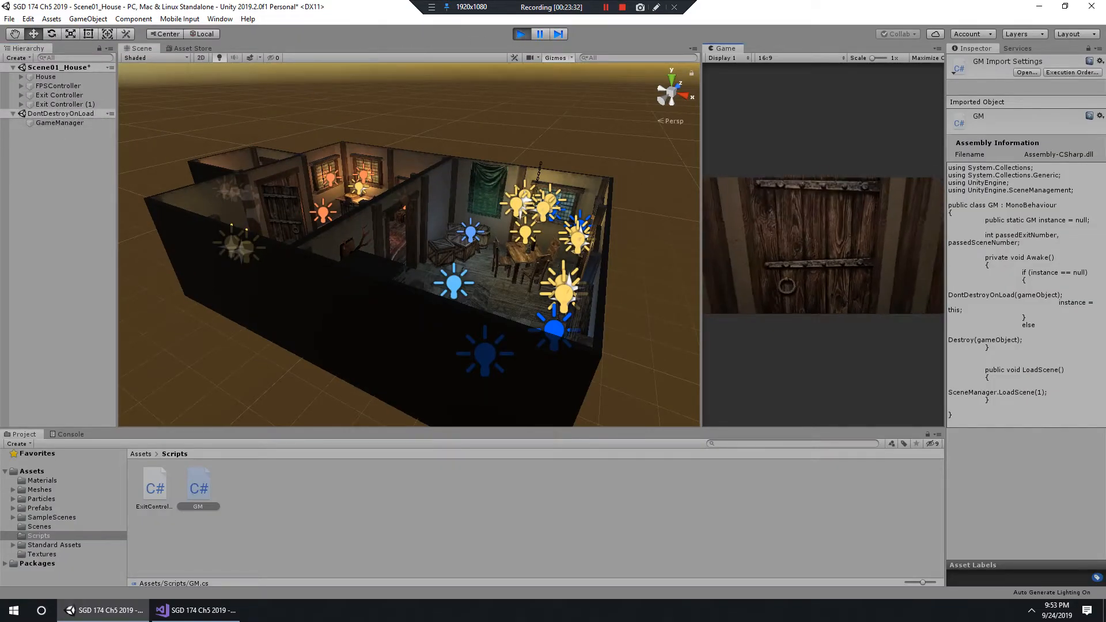
key("w")
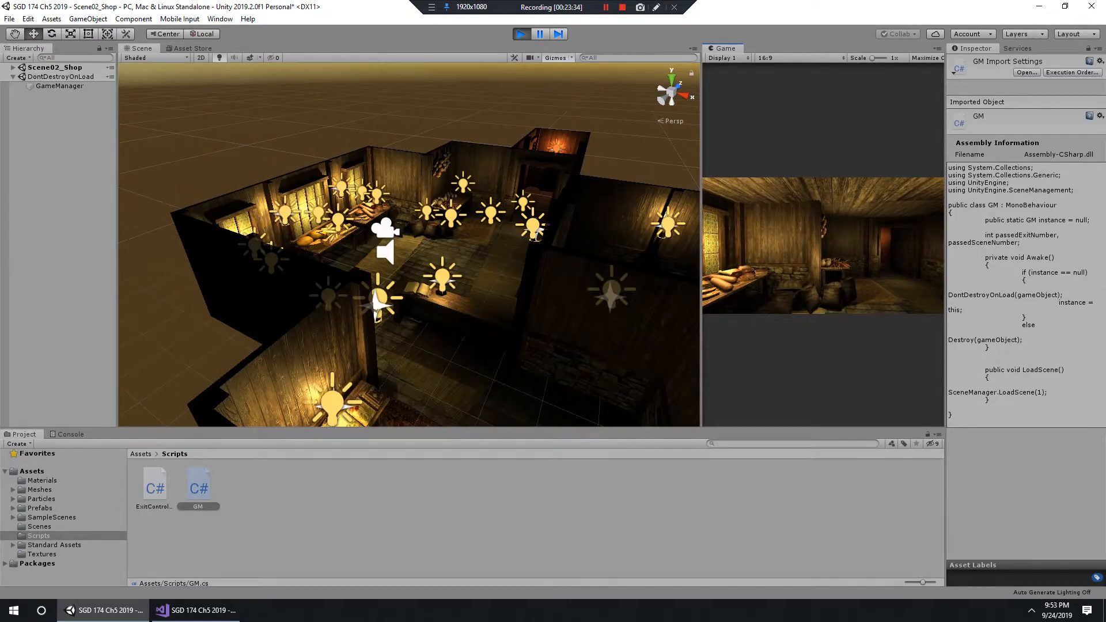
key("ctrl+shift+p")
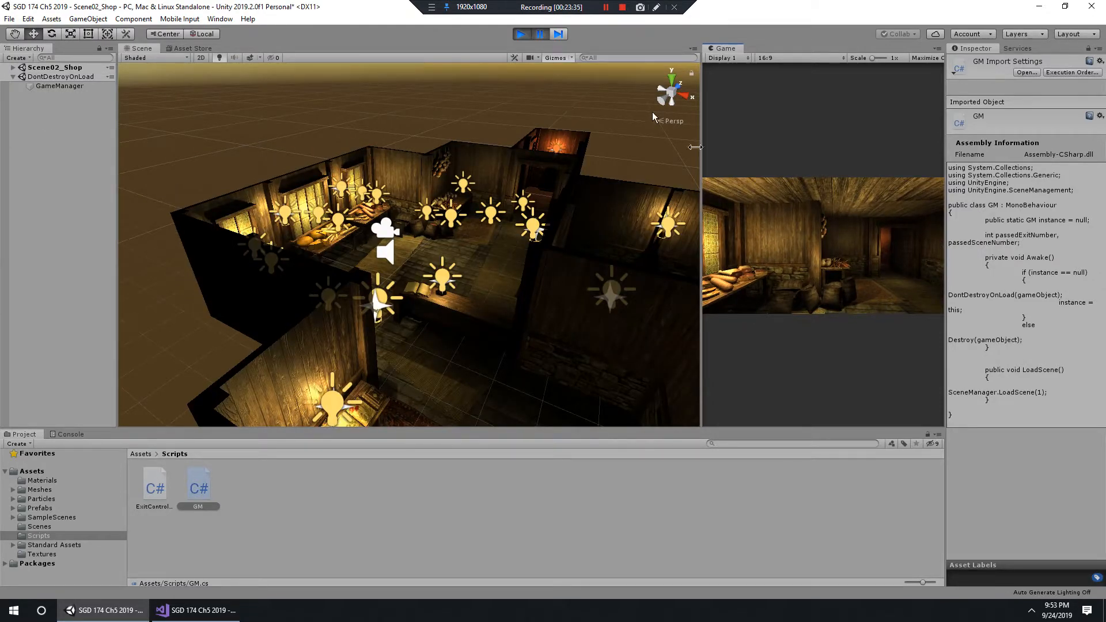
left_click(13, 67)
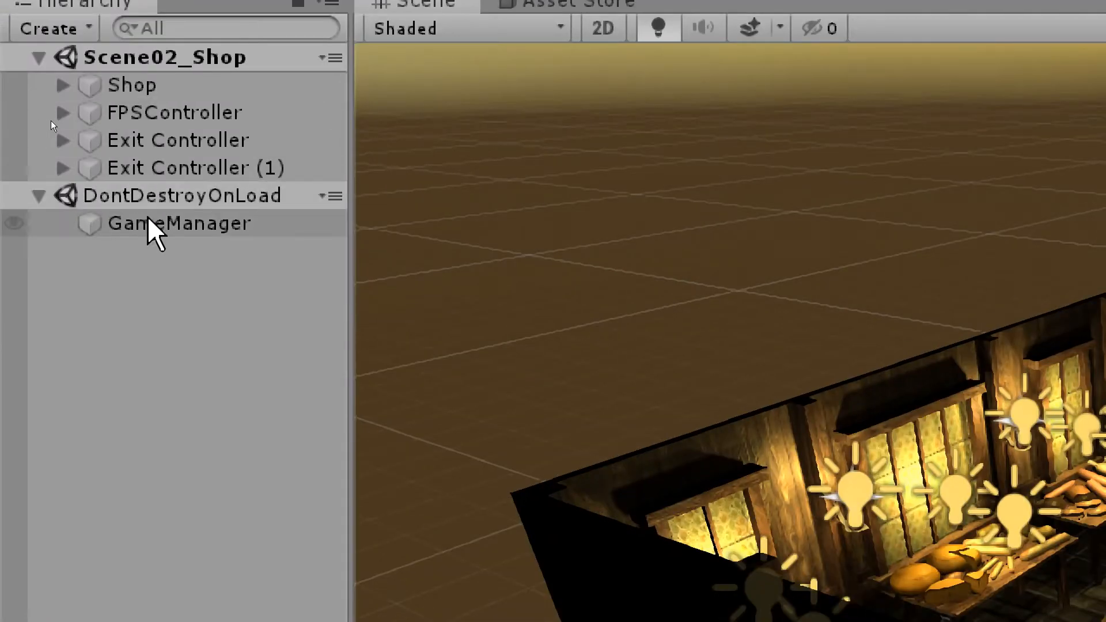
left_click(150, 222)
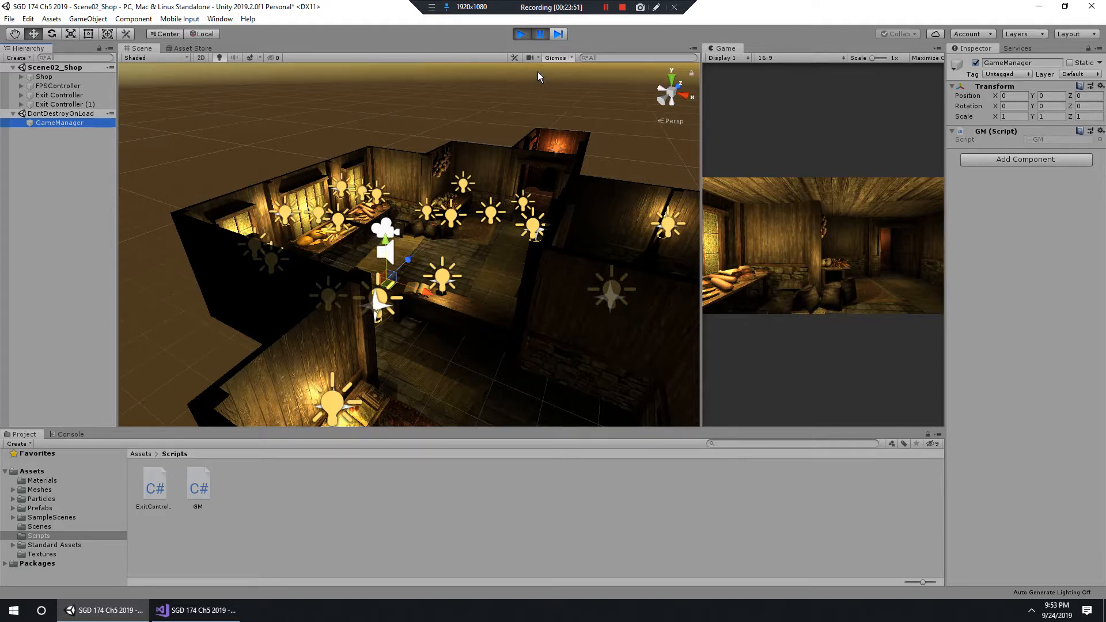
left_click(541, 35)
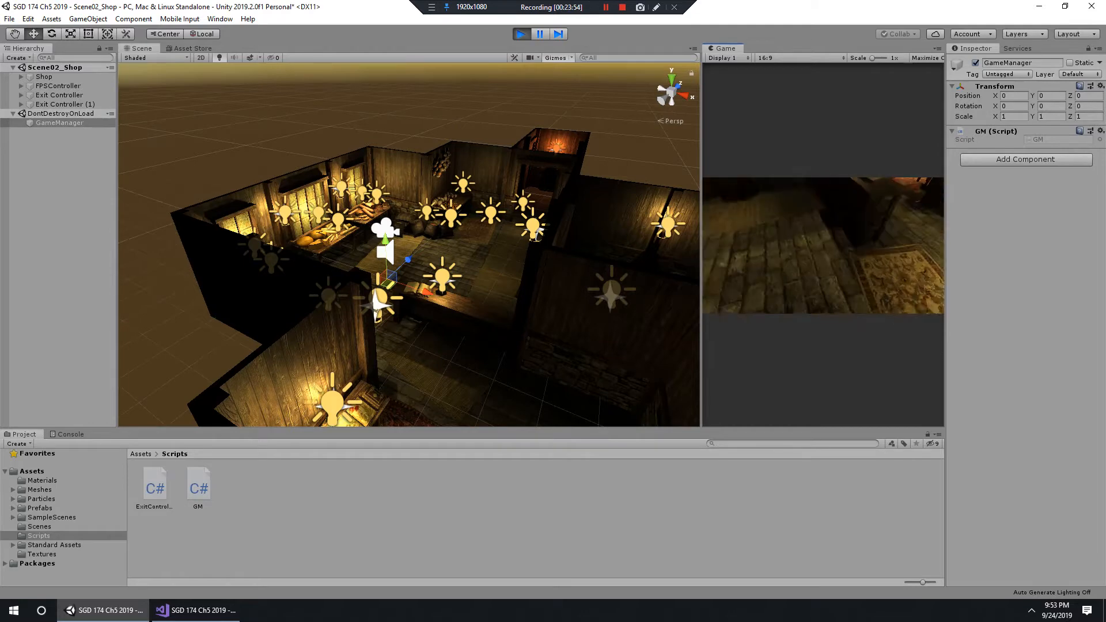
key("ctrl+p")
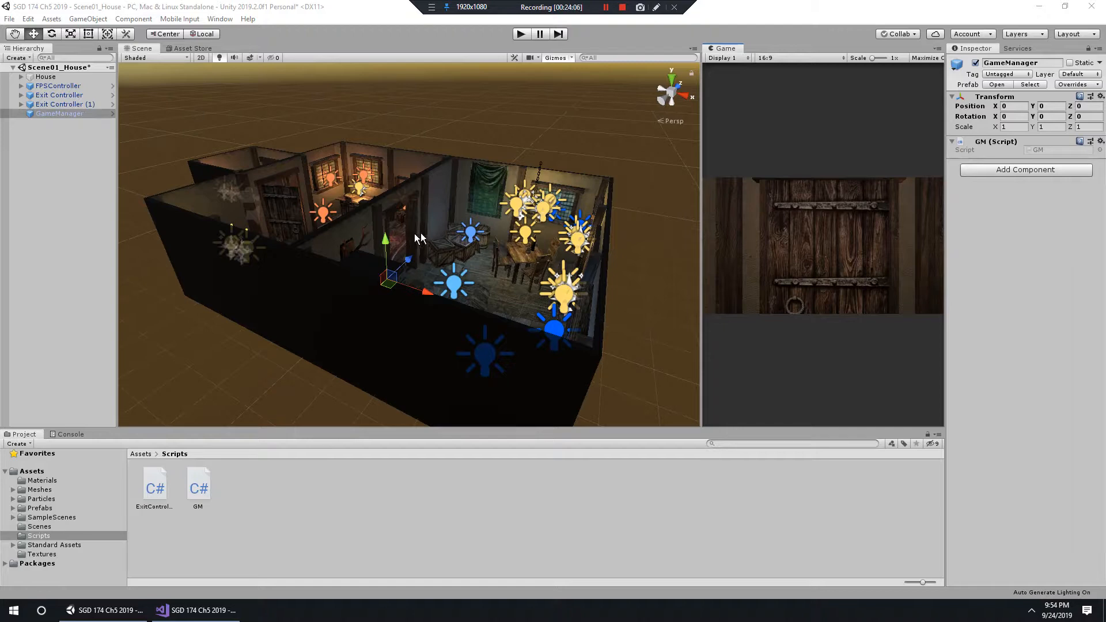
Step: Examine the house's rooms, doors and lights from different angles in the Scene view
left_click_drag(447, 267, 610, 291, "alt")
middle_click_drag(323, 311, 548, 225)
scroll(548, 224, "up", 5)
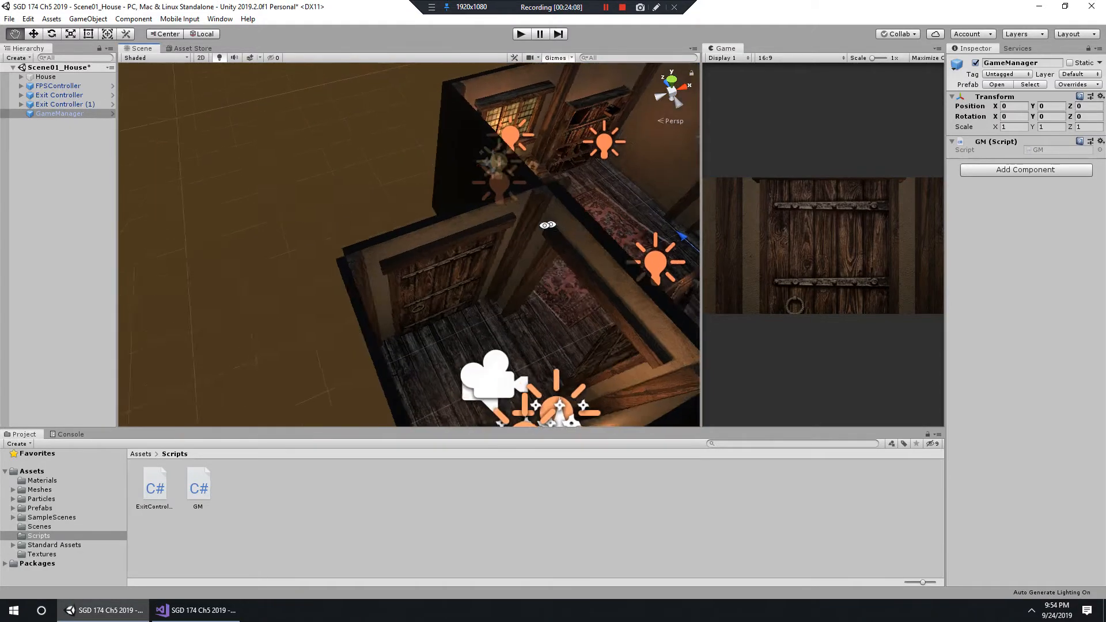
left_click_drag(548, 225, 384, 247, "alt")
right_click_drag(463, 268, 383, 218, "alt")
left_click_drag(382, 217, 438, 194, "alt")
right_click_drag(438, 194, 390, 222, "alt")
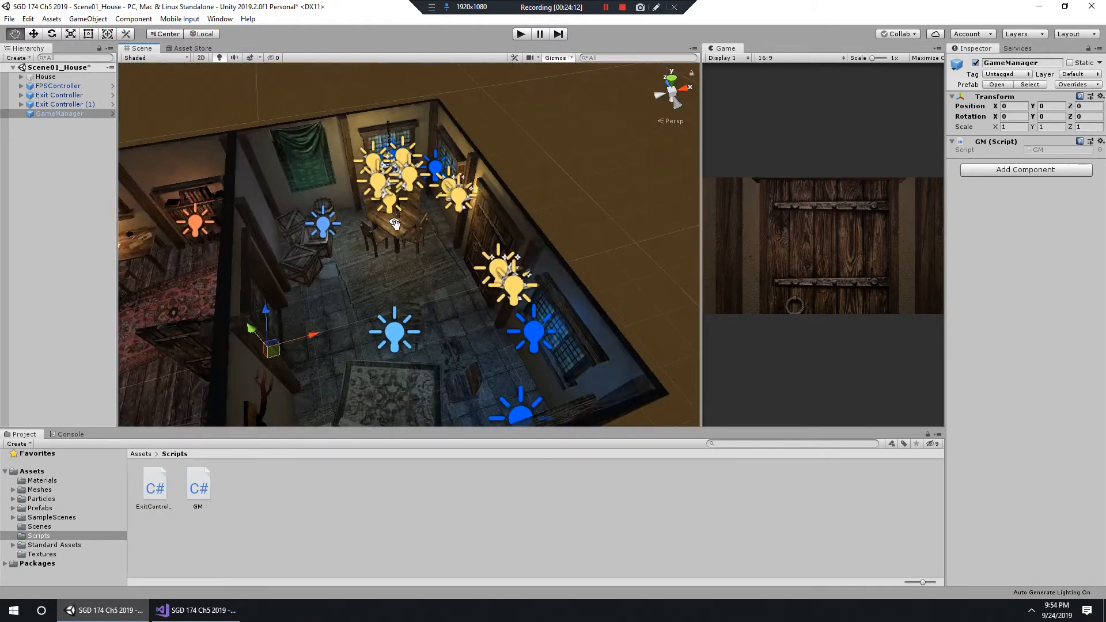
middle_click_drag(390, 222, 576, 207)
left_click_drag(484, 242, 435, 222, "alt")
middle_click_drag(435, 222, 475, 218)
left_click_drag(475, 218, 455, 216, "alt")
right_click_drag(507, 218, 530, 254, "alt")
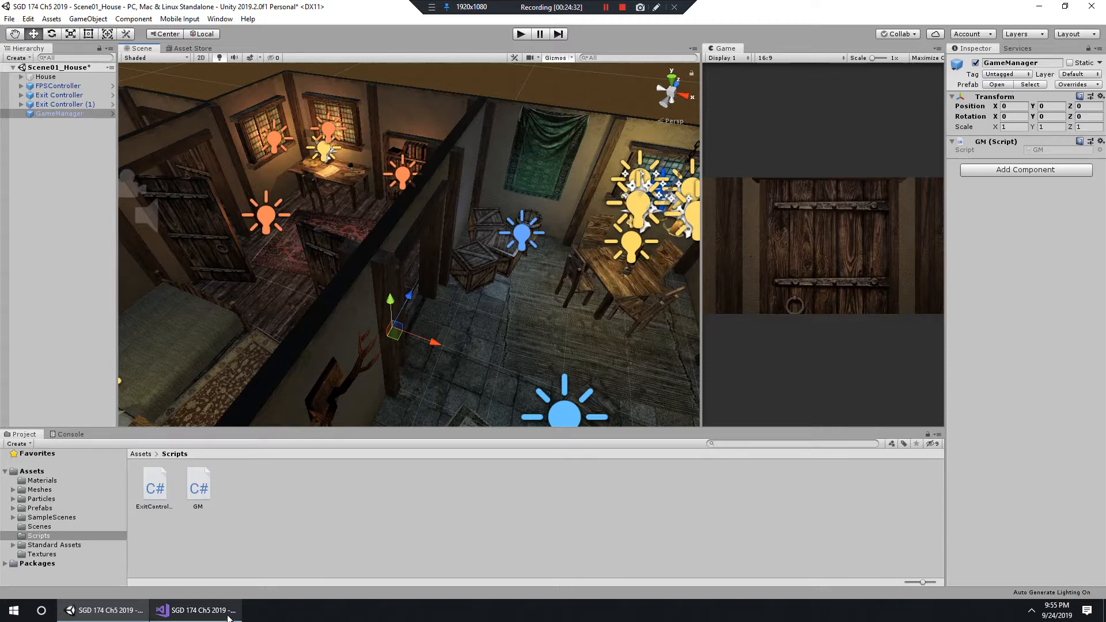
Step: Switch to GM.cs in Visual Studio, add an empty line above LoadScene, and highlight the UnityEngine.SceneManagement using directive
left_click(233, 610)
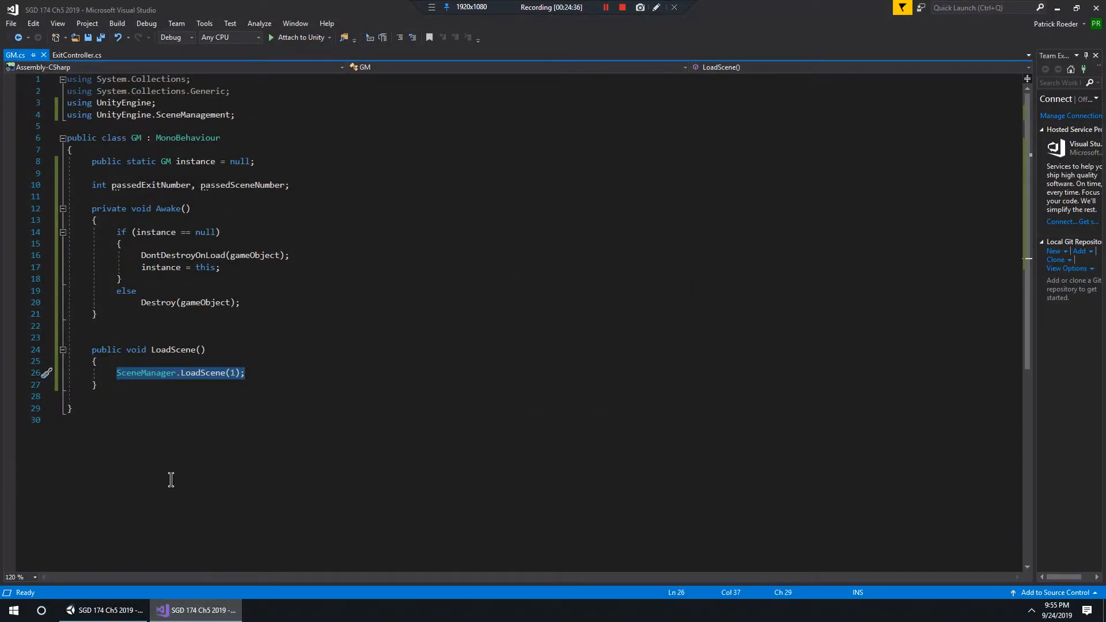
mouse_move(190, 380)
left_click(125, 328)
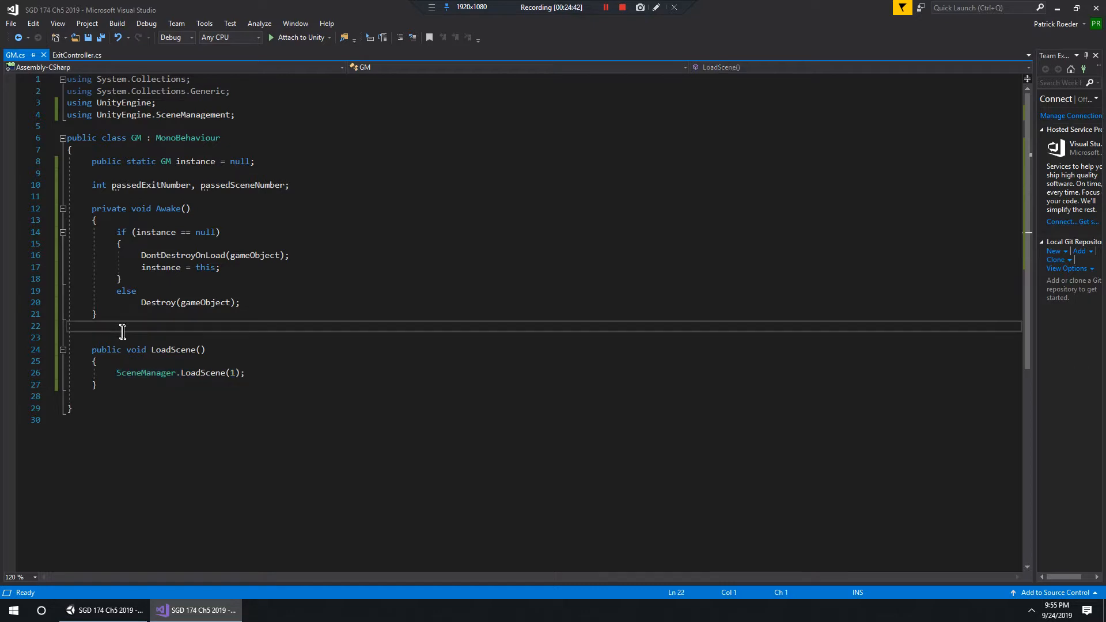
left_click(121, 335)
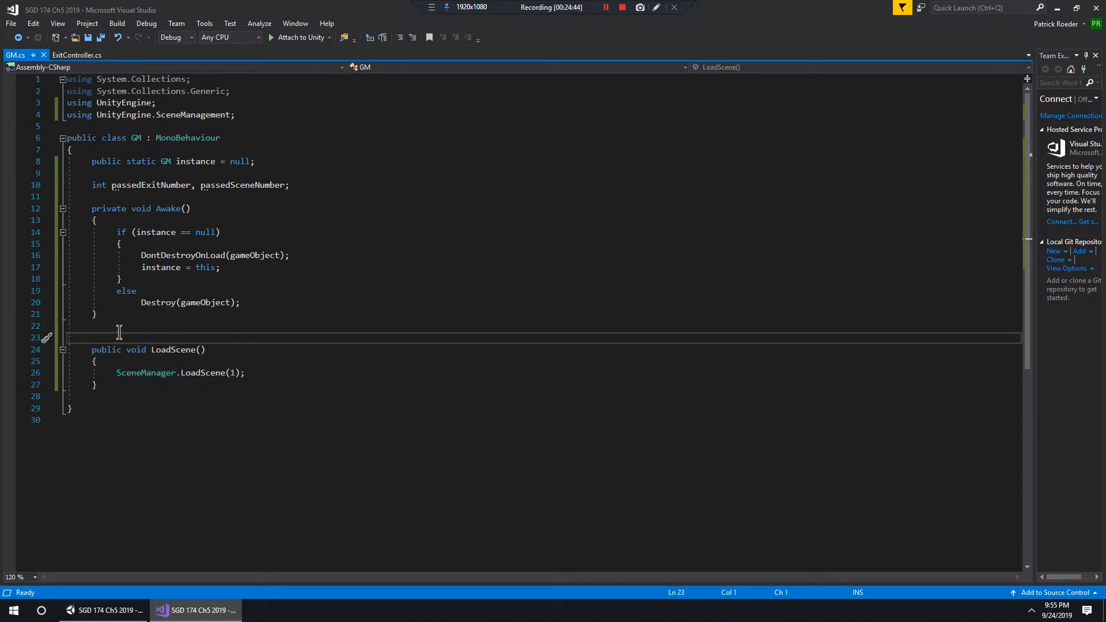
key("Return")
key("Up")
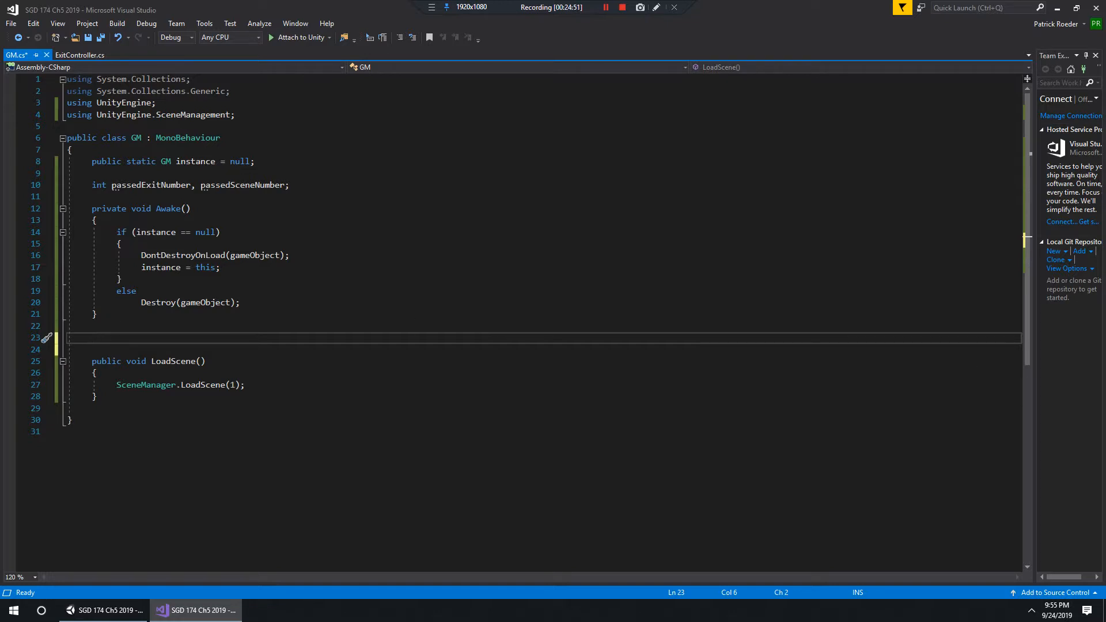
left_click_drag(249, 116, 64, 118)
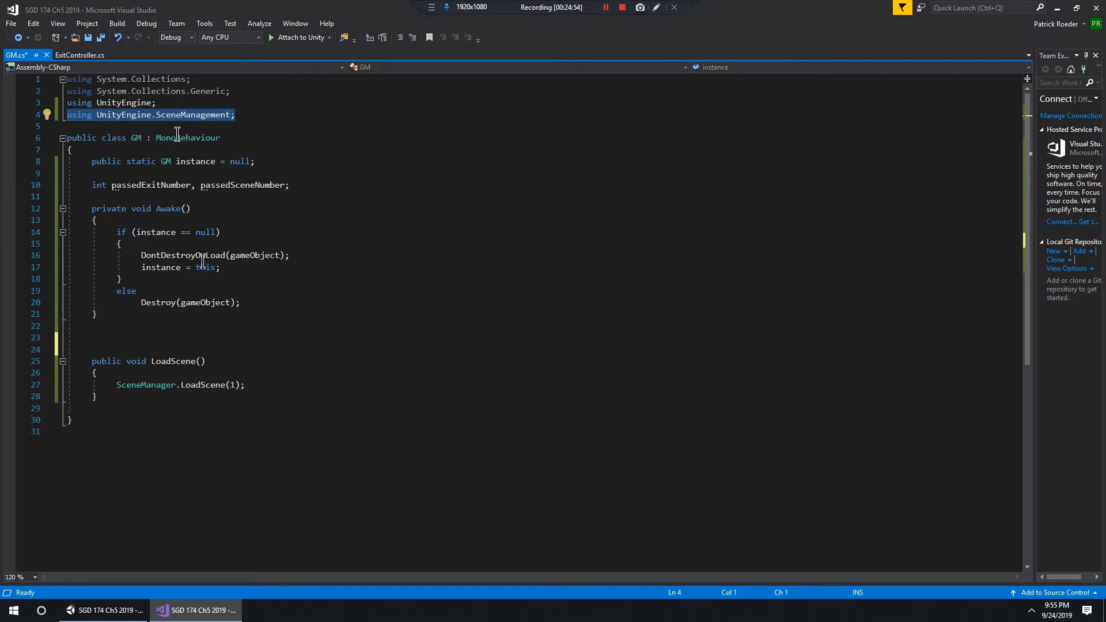
Step: Add an empty private void OnEnable() method between Awake and LoadScene in GM.cs
left_click(125, 339)
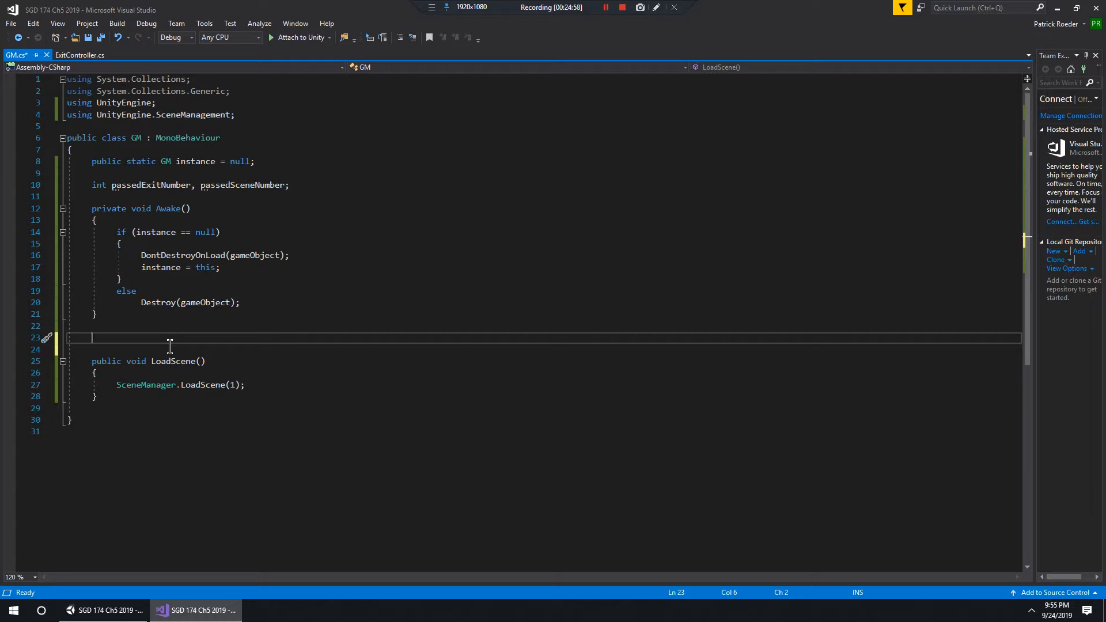
key("Return")
key("Up")
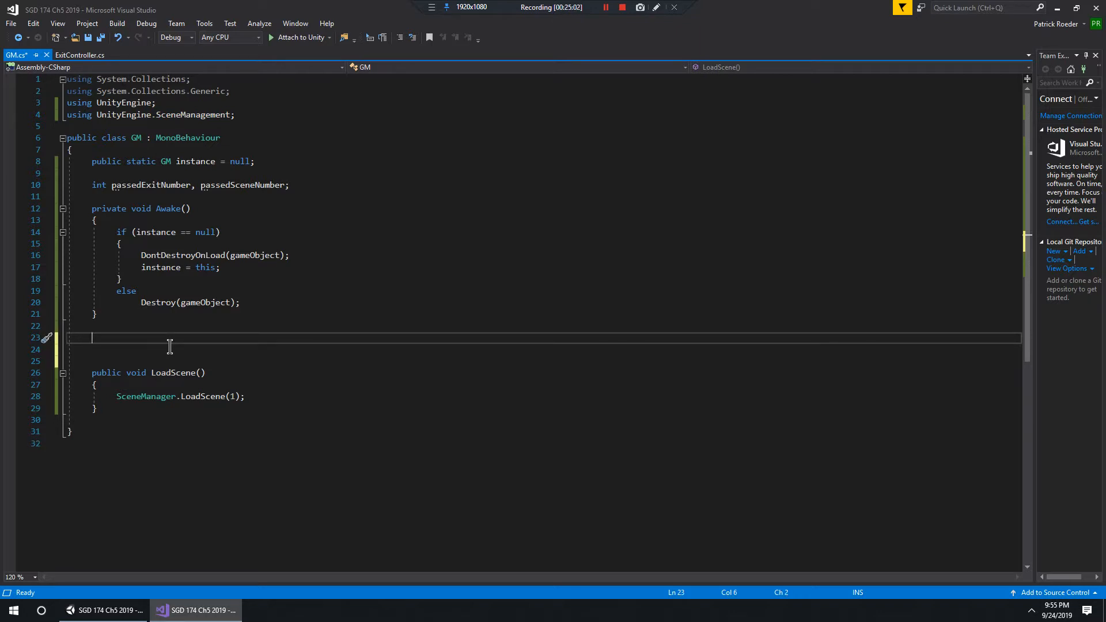
type("private void On")
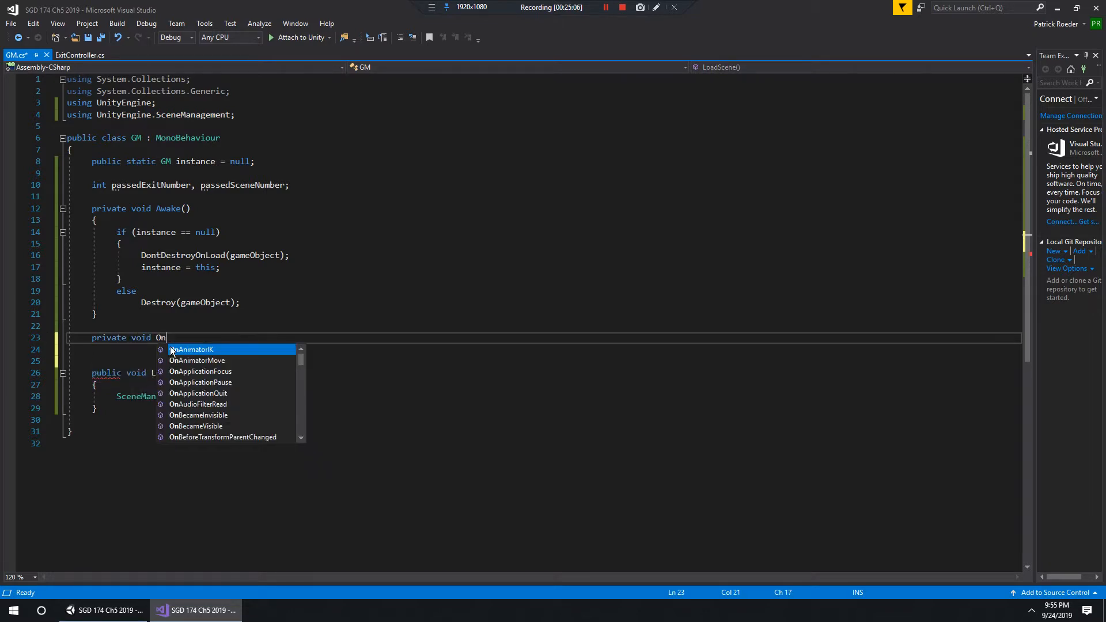
type("En")
key("Tab")
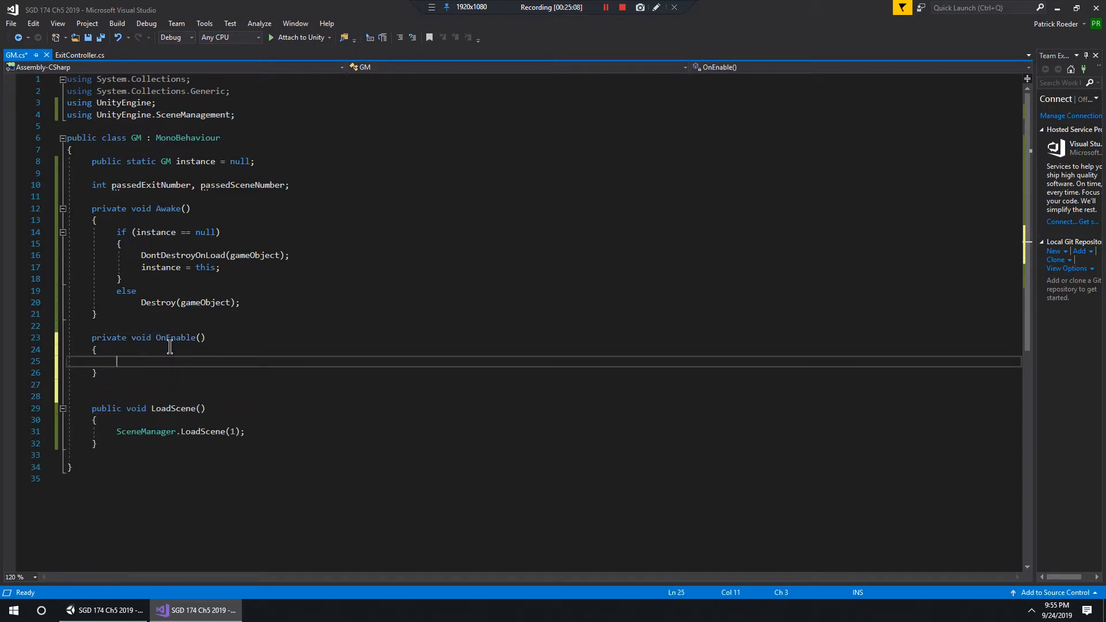
Step: Add an empty private void OnDisable() method below OnEnable
key("Down")
key("Return")
key("Return")
type("pr")
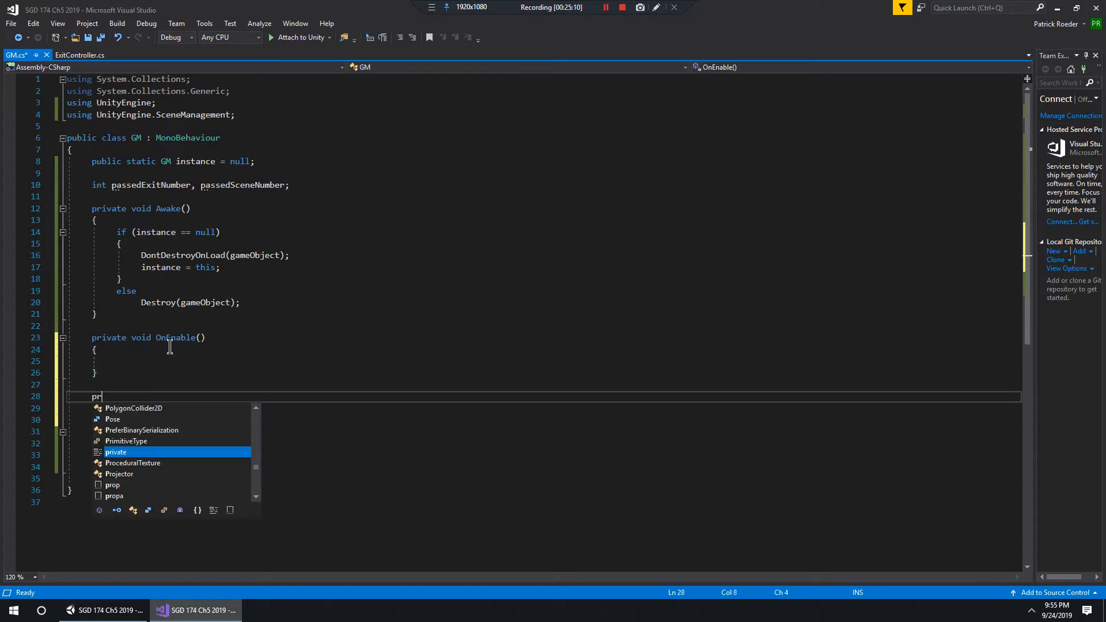
type("ivate void")
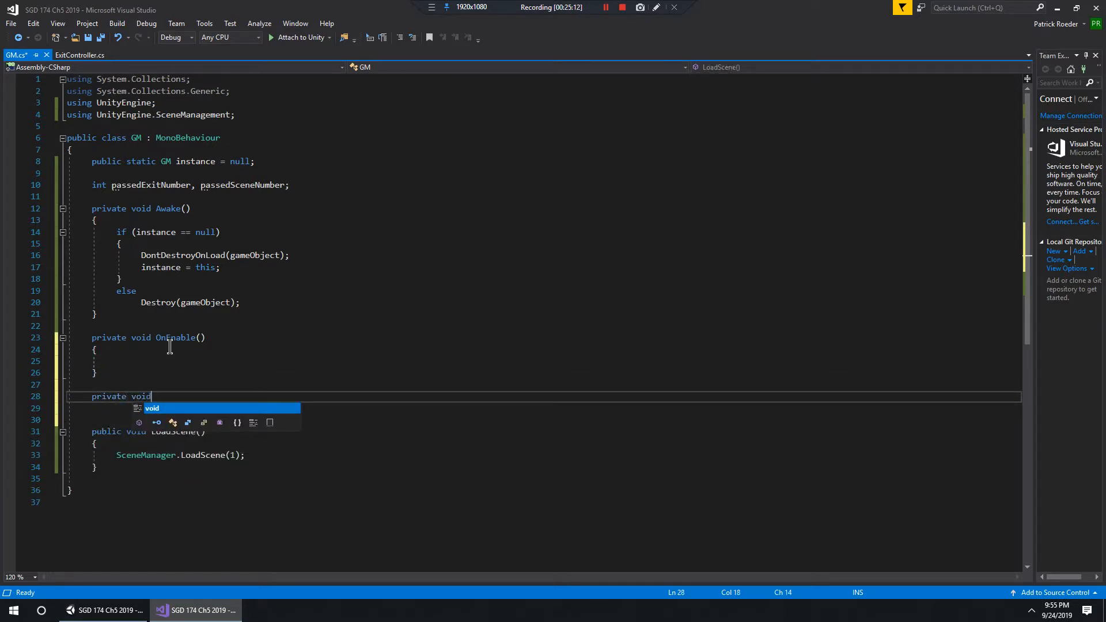
type(" OnDi")
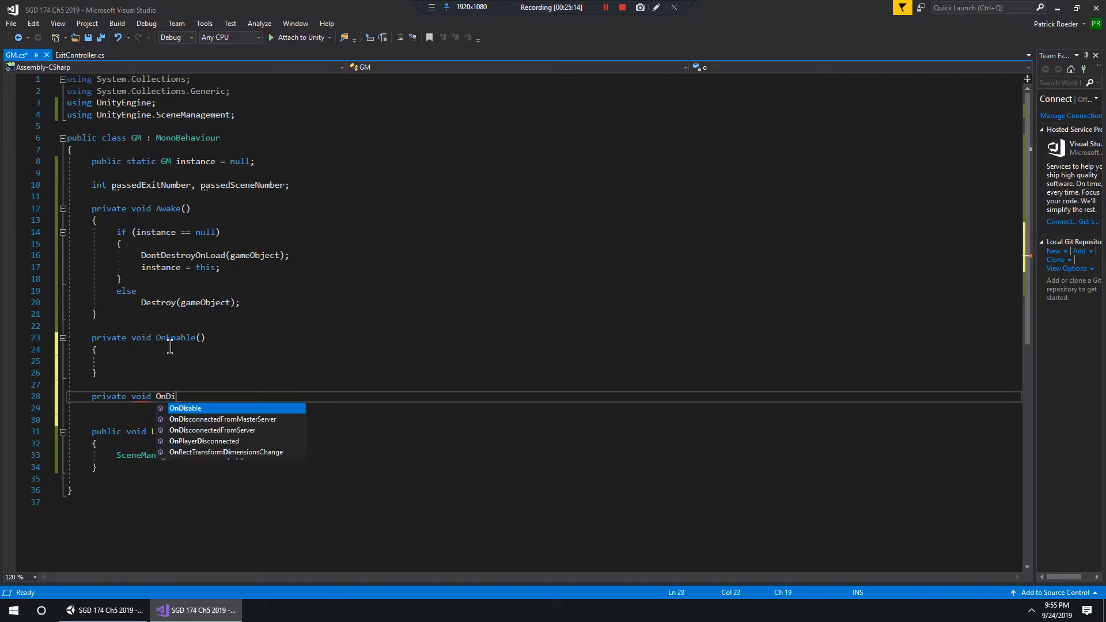
key("Tab")
Step: Start a private void LevelHasLoaded declaration below OnDisable, keeping the custom name instead of the suggested OnLevelWasLoaded
key("Down")
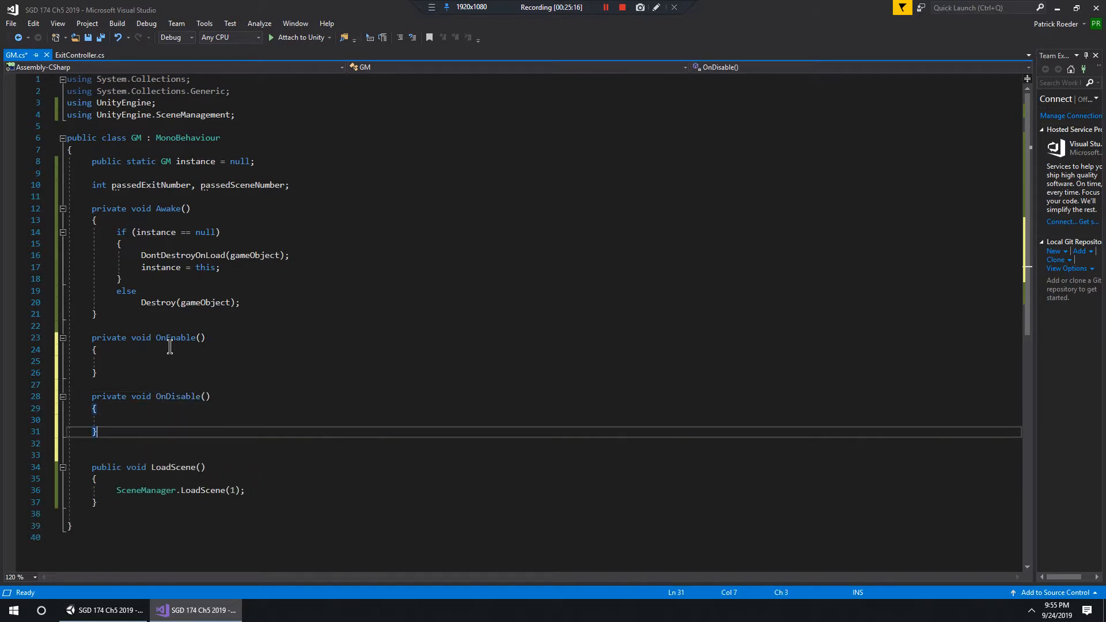
key("Return")
key("Return")
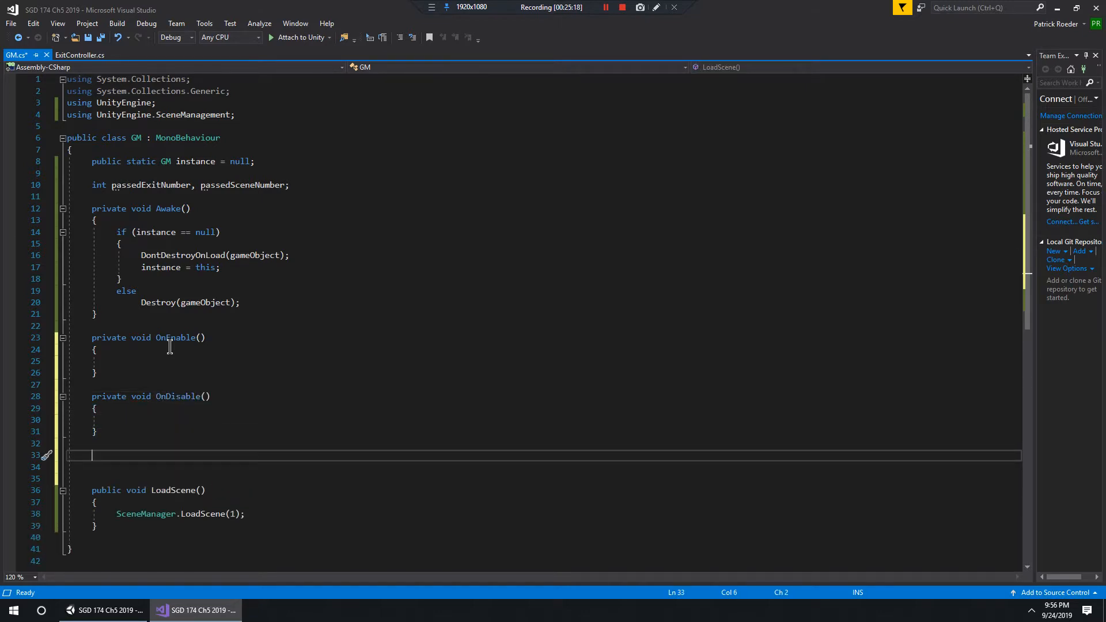
type("private void Level")
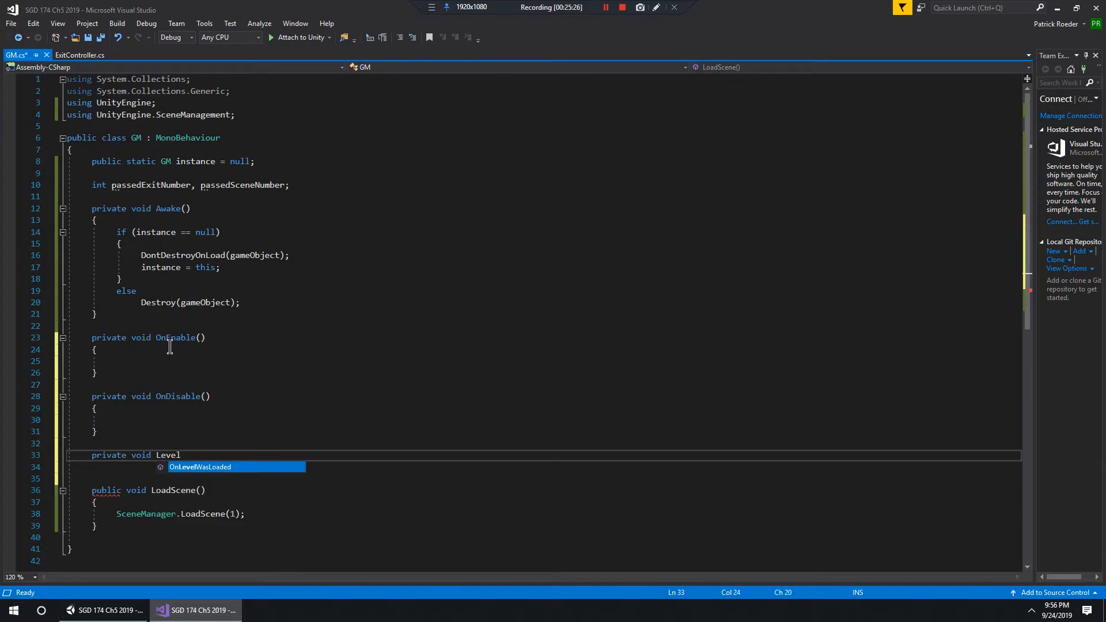
type("HasLoad")
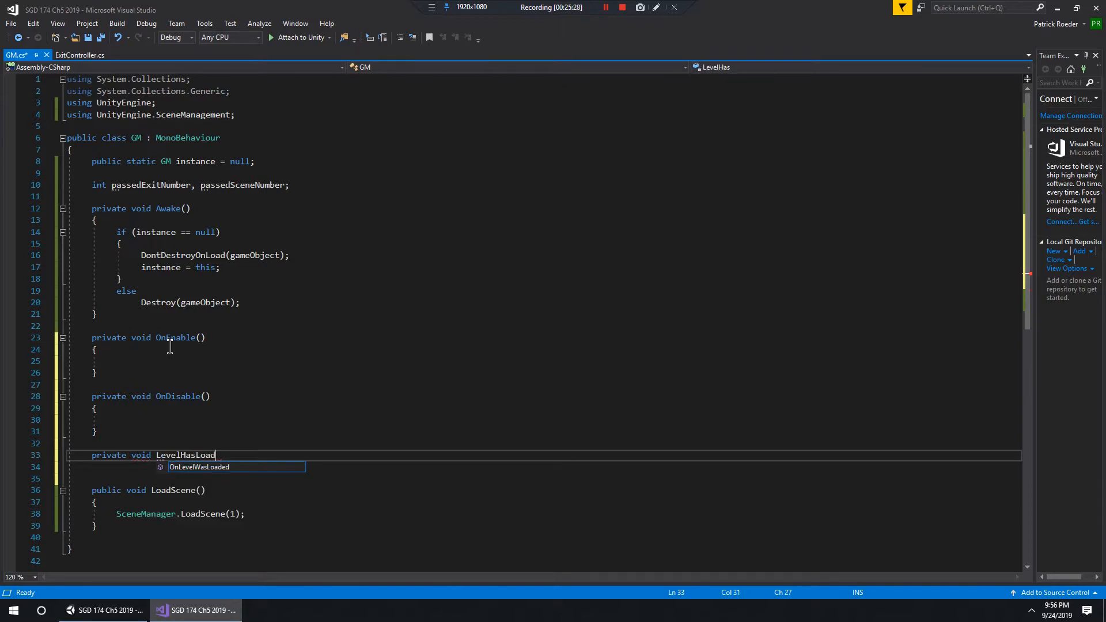
type("ed")
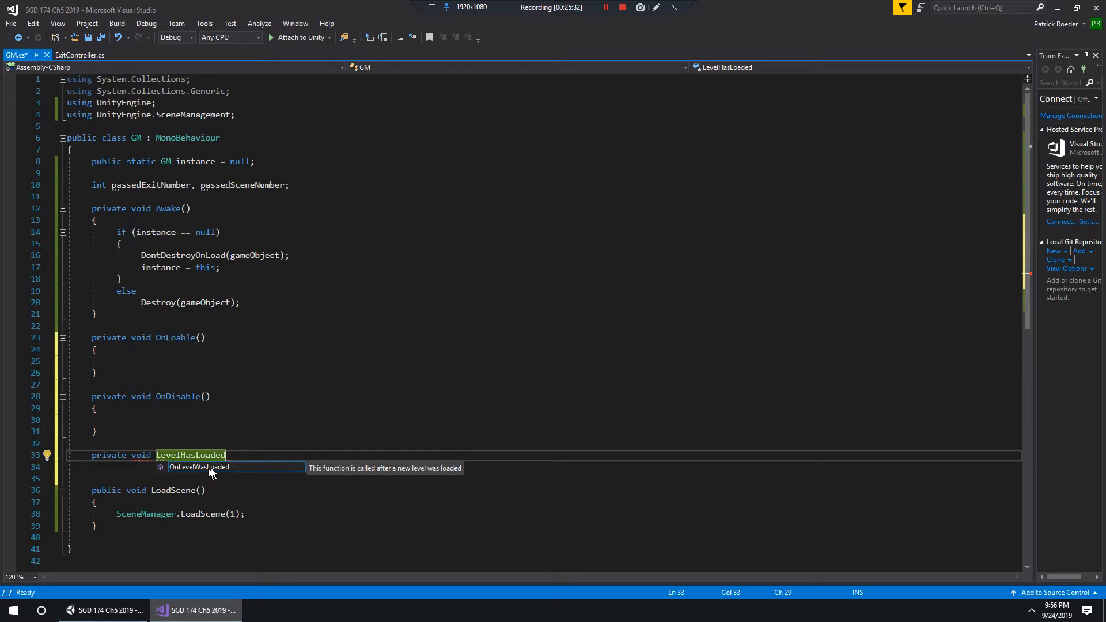
left_click(245, 453)
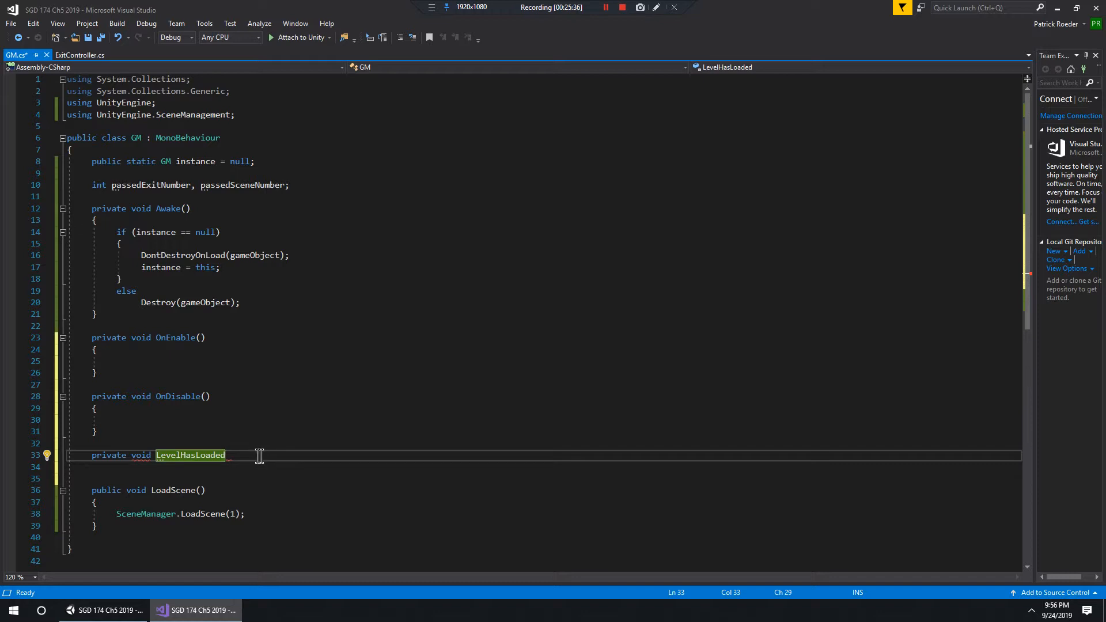
Step: Highlight the LevelHasLoaded name and the two methods above it, and complete LevelHasLoaded with empty parentheses and an empty body
left_click_drag(230, 455, 157, 456)
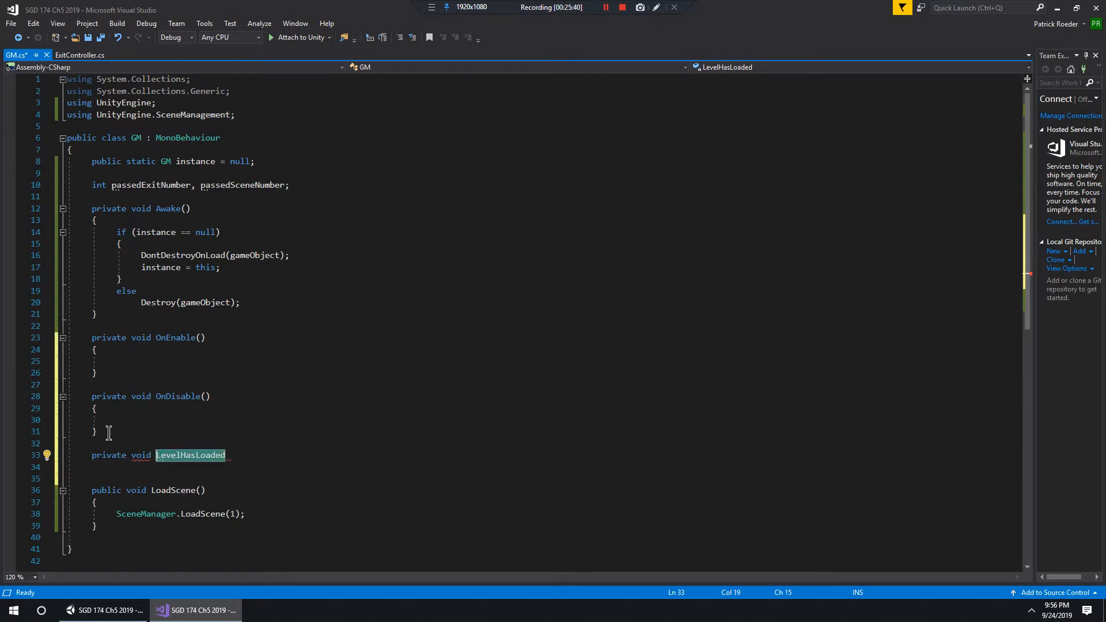
left_click_drag(104, 433, 36, 337)
left_click(253, 459)
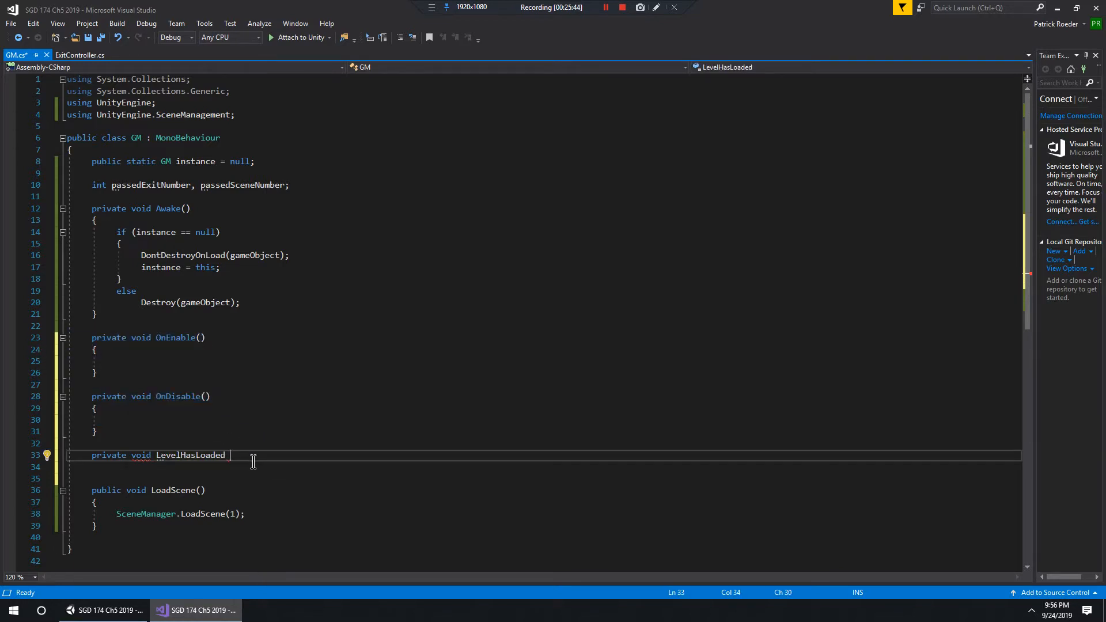
type("(")
left_click(256, 457)
key("Return")
type("{")
key("Return")
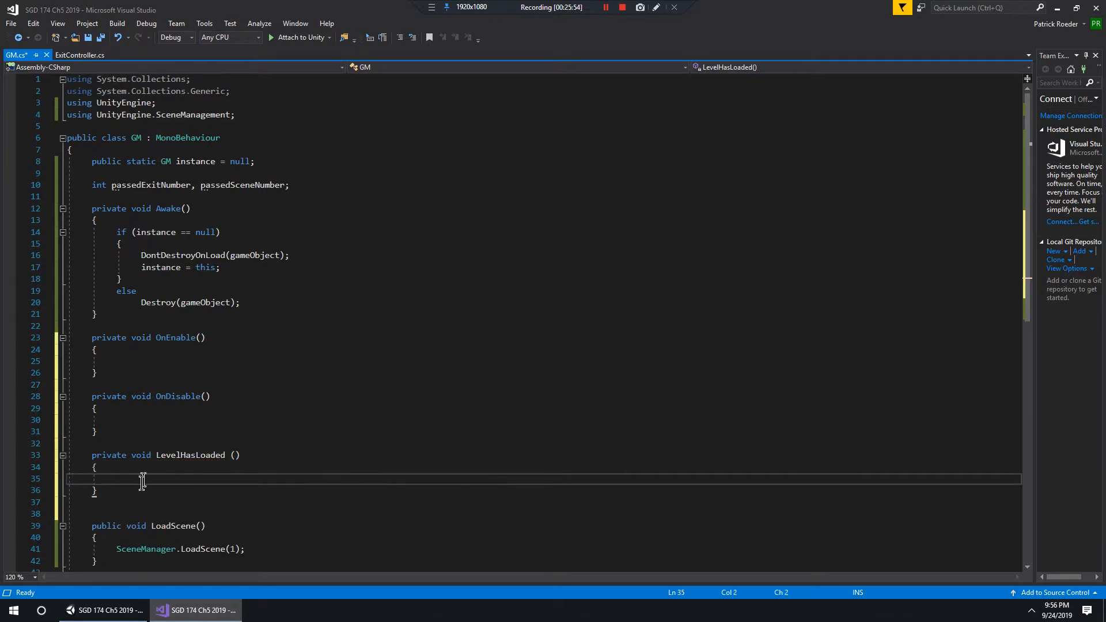
Step: Start the statement "SceneManager.sceneLoaded +=" inside the OnEnable method body, leaving the handler name open
left_click_drag(112, 491, 145, 361)
left_click(145, 361)
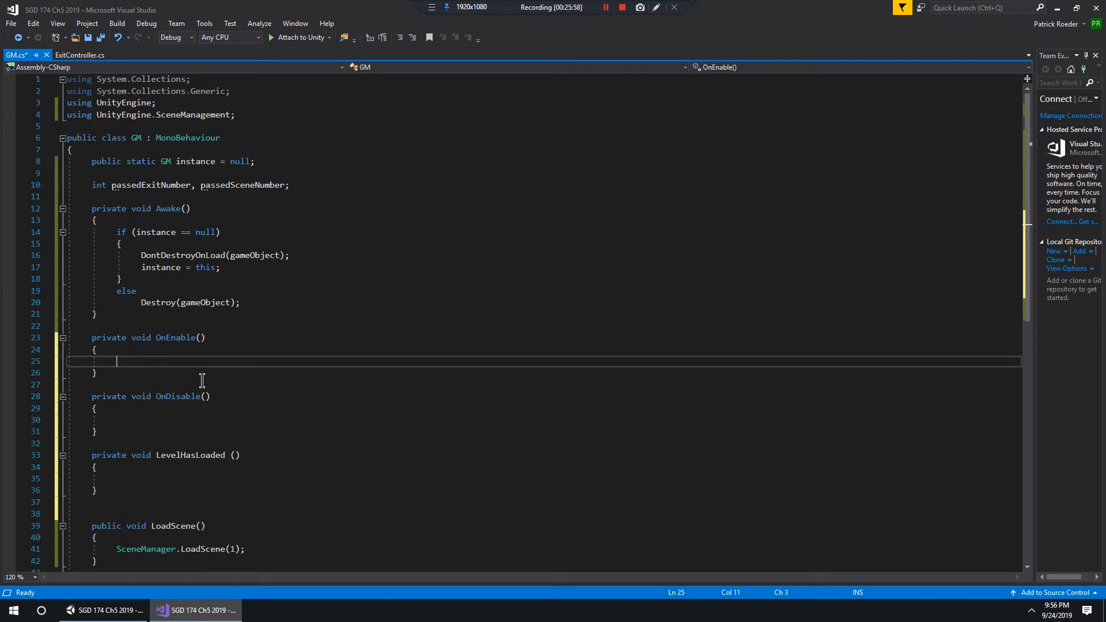
type("Sc")
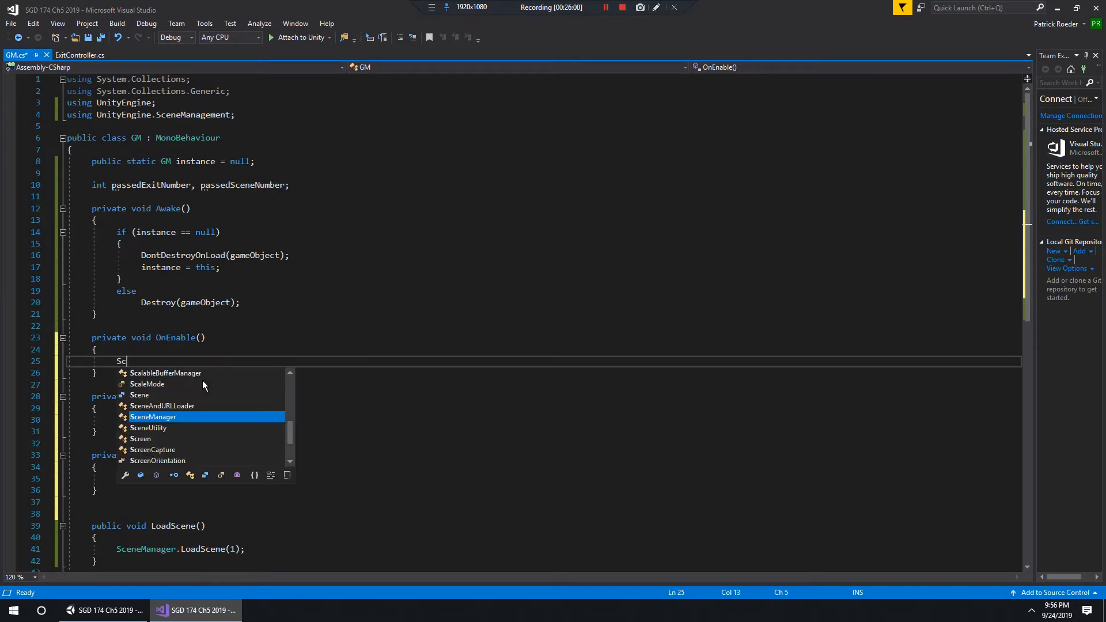
type("eneManager.")
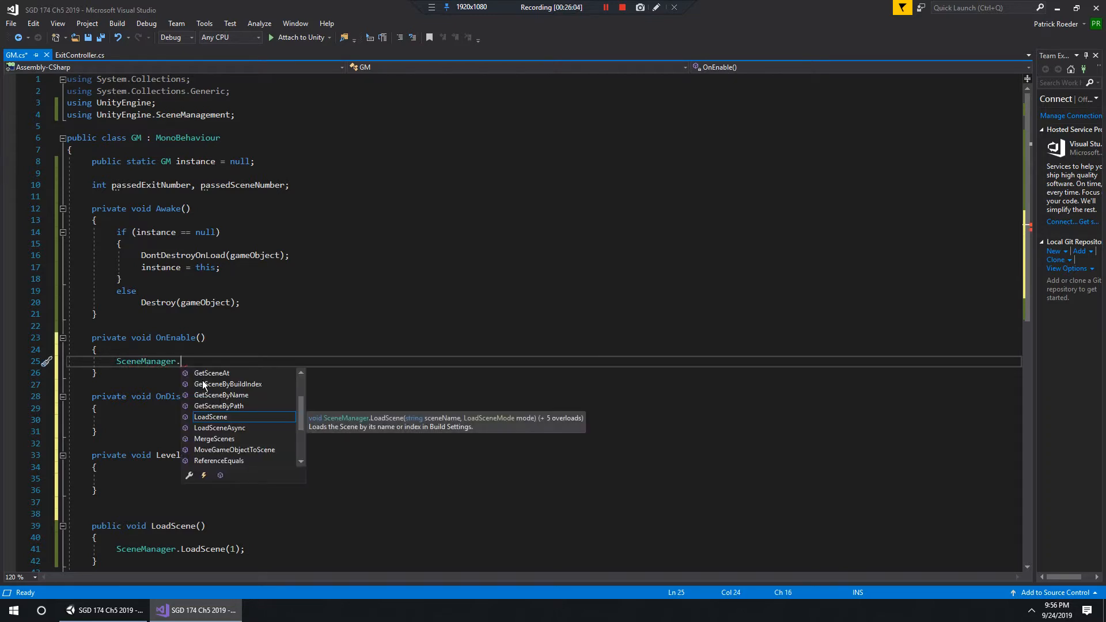
type("sceneLoaded")
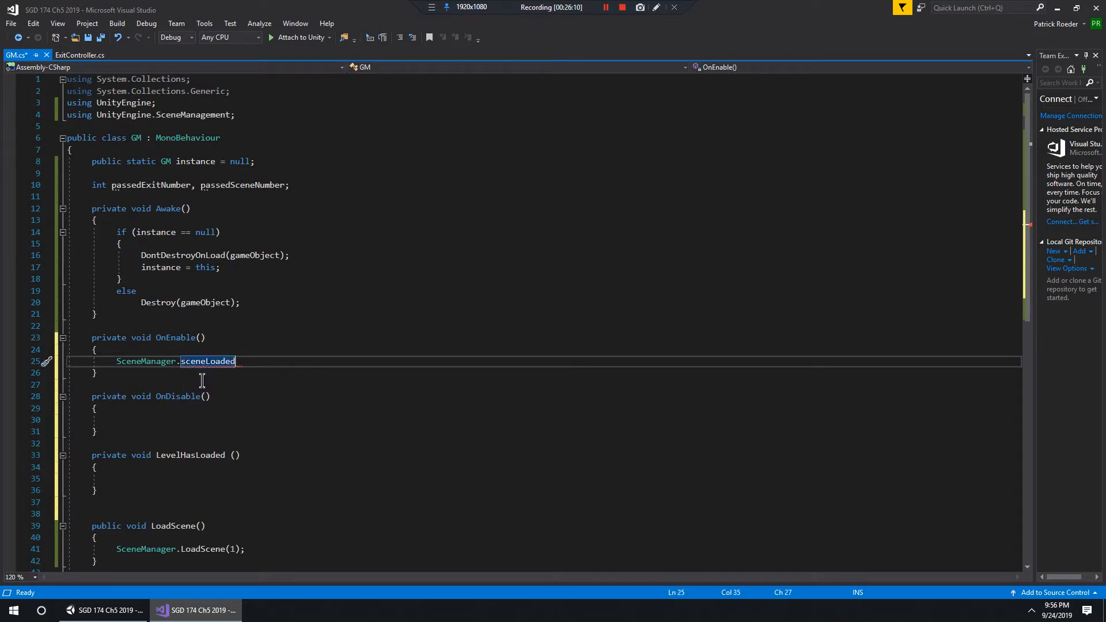
type(" +=")
scroll(201, 380, "up", 5, "ctrl")
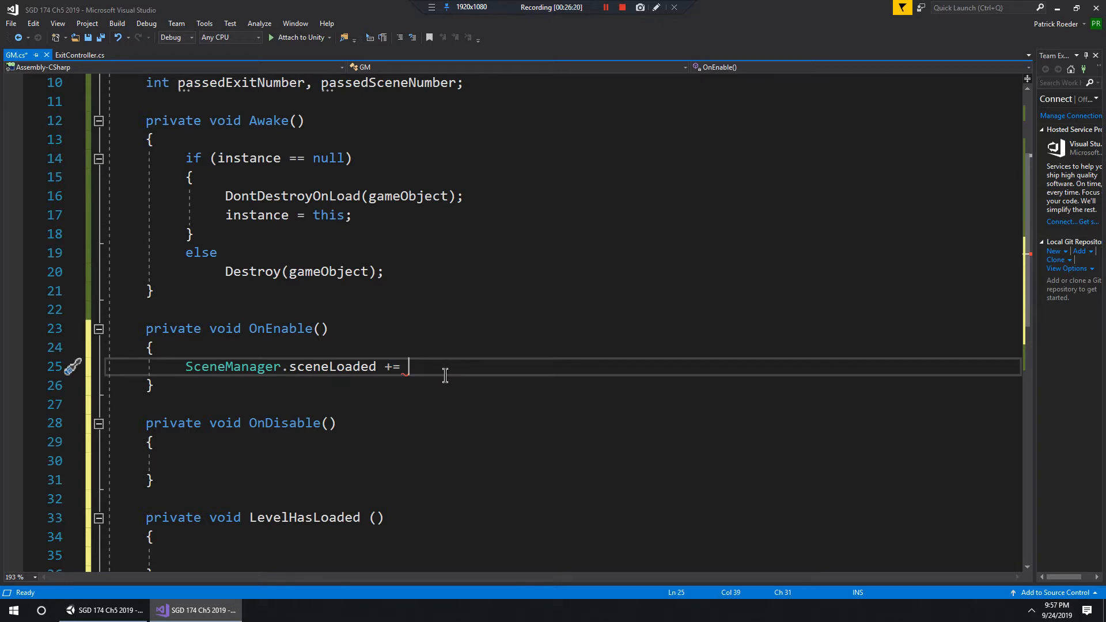
Step: Highlight the LoadScene method at the end of the class and compare it with the unfinished sceneLoaded line in OnEnable
scroll(446, 375, "down", 4)
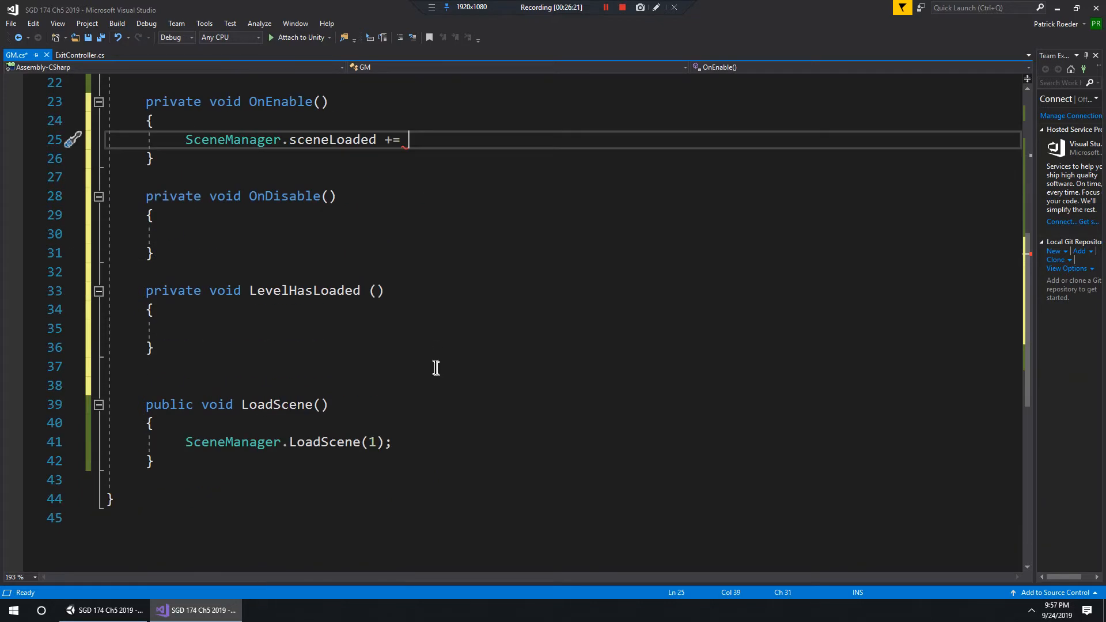
left_click_drag(249, 405, 332, 405)
double_click(251, 405)
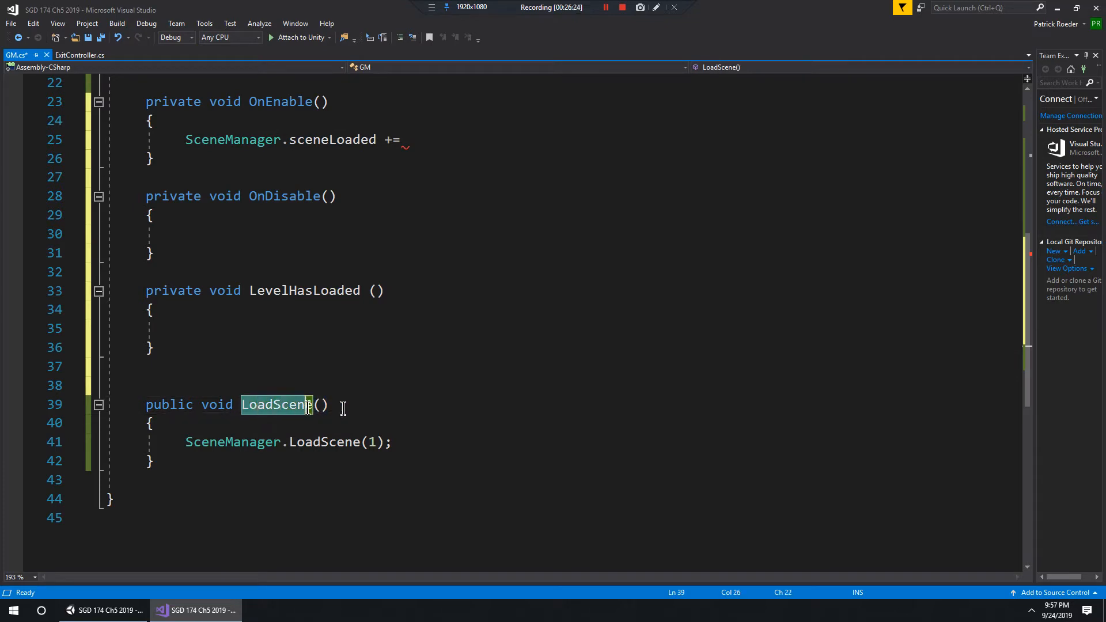
left_click(415, 441)
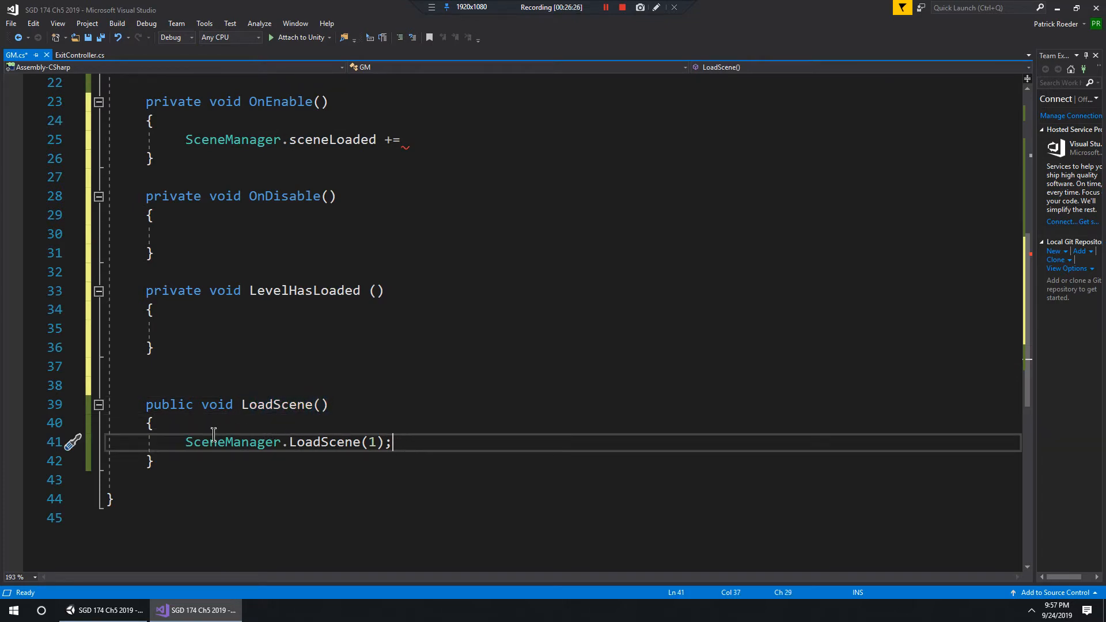
left_click_drag(144, 404, 420, 457)
left_click(429, 141)
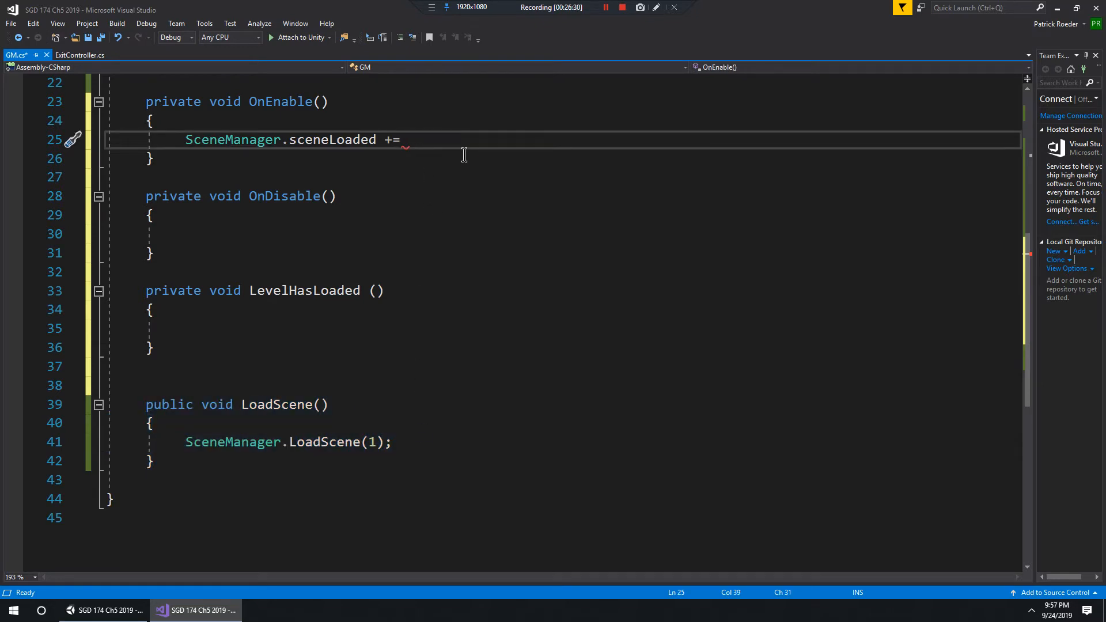
left_click_drag(140, 405, 301, 472)
left_click(431, 146)
type("LoadScene")
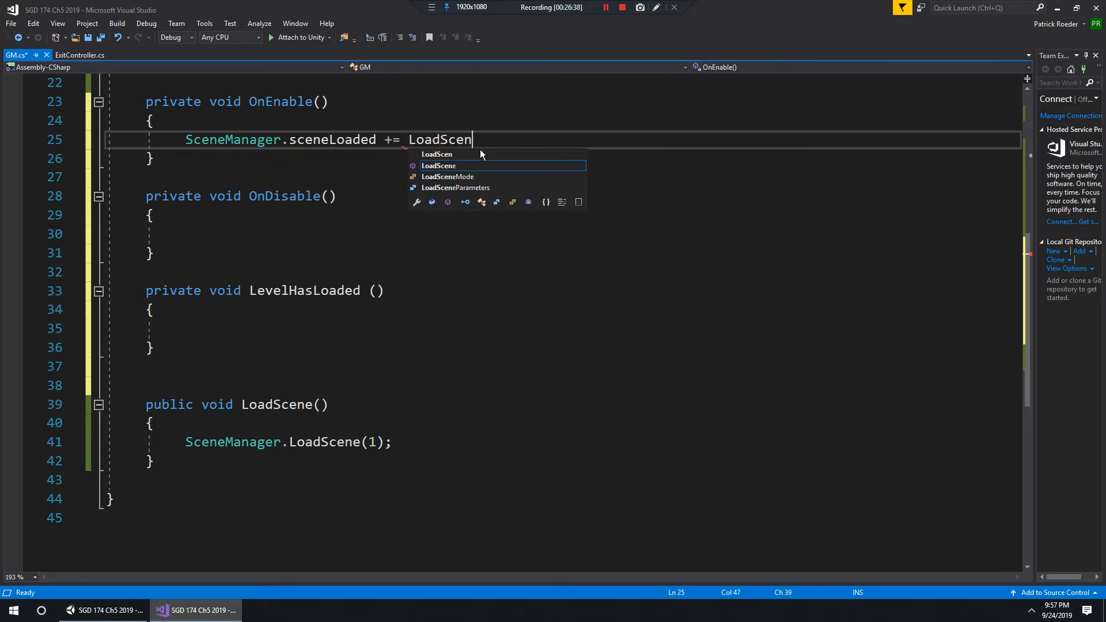
key("BackSpace")
key("BackSpace")
key("BackSpace")
key("BackSpace")
key("BackSpace")
key("BackSpace")
key("BackSpace")
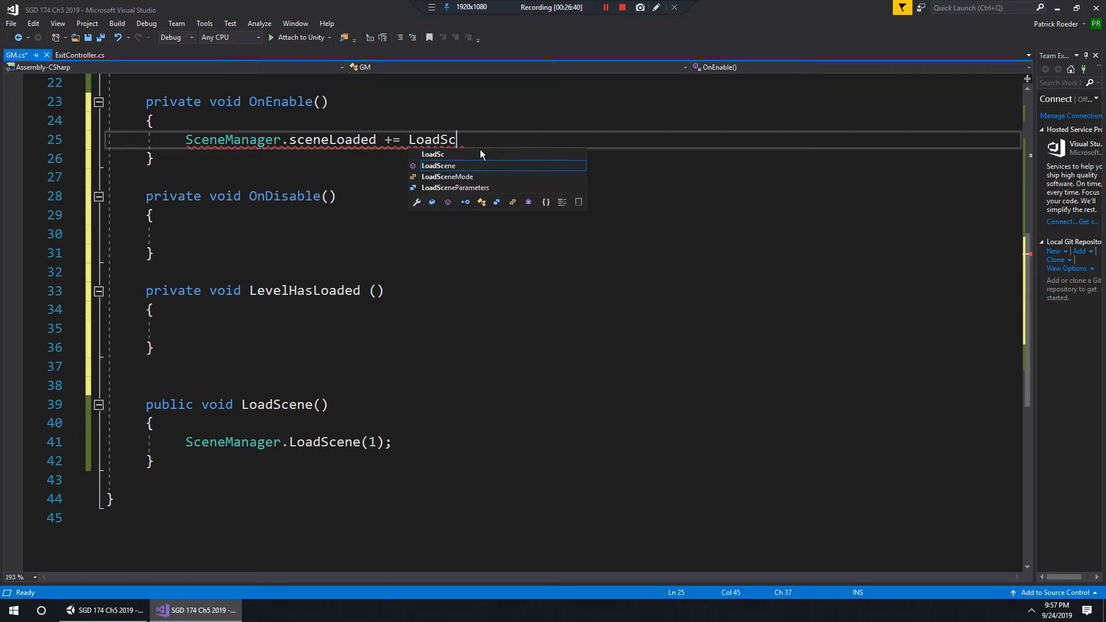
key("BackSpace")
key("BackSpace")
Step: Complete the OnEnable statement with LevelHasLoaded as the sceneLoaded handler and a closing semicolon, highlighting that method's declaration
type("LevelH")
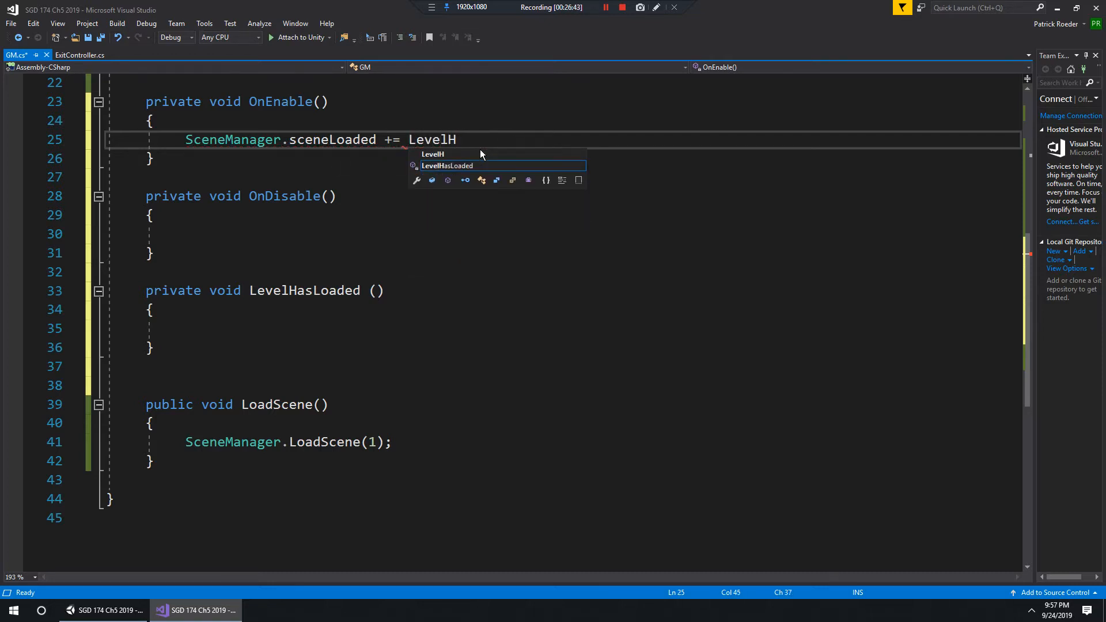
key("Tab")
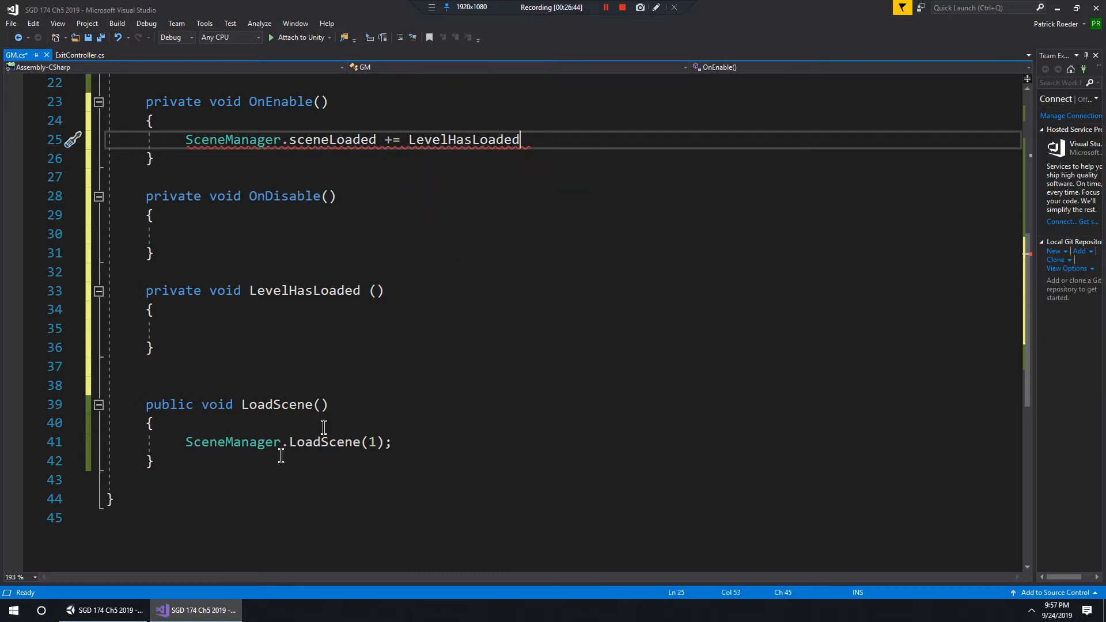
left_click_drag(279, 461, 104, 386)
left_click_drag(422, 289, 230, 279)
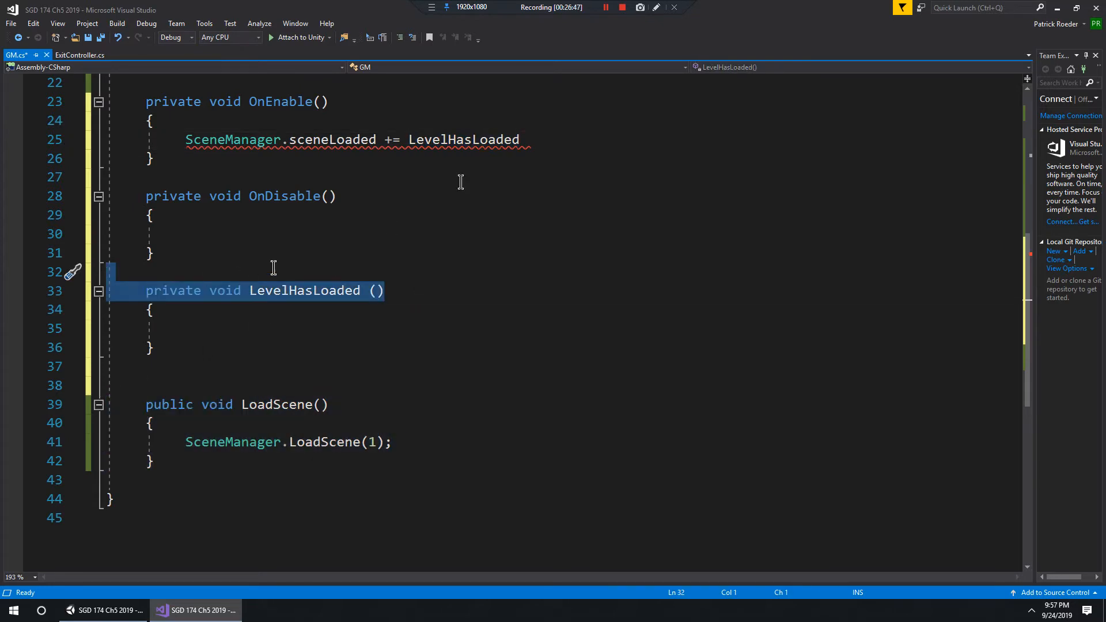
left_click(531, 137)
double_click(531, 138)
left_click(532, 140)
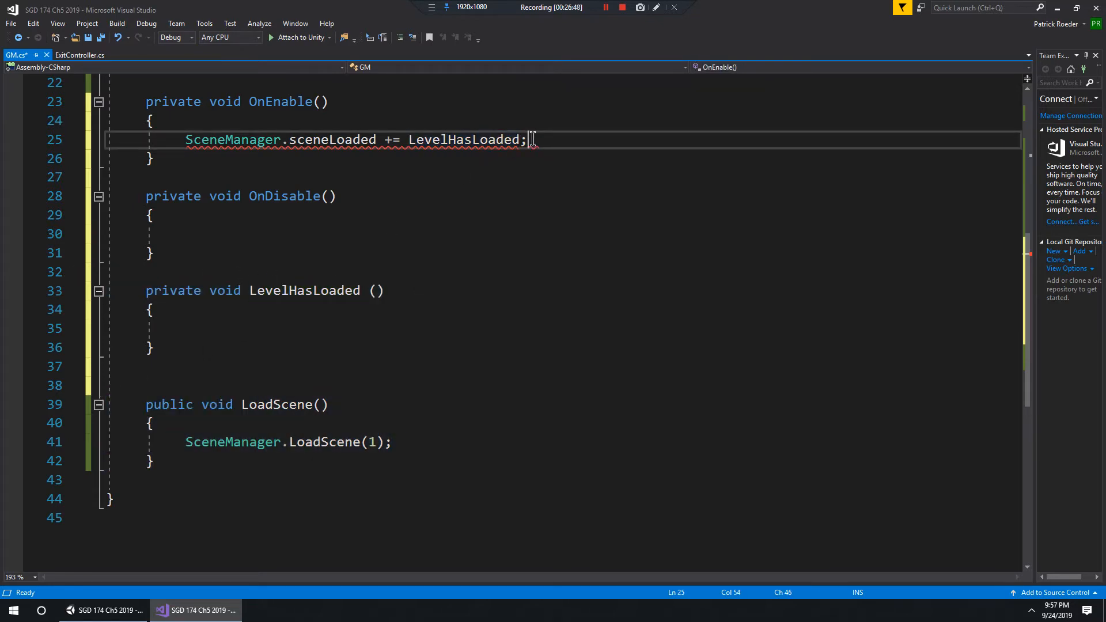
type(";")
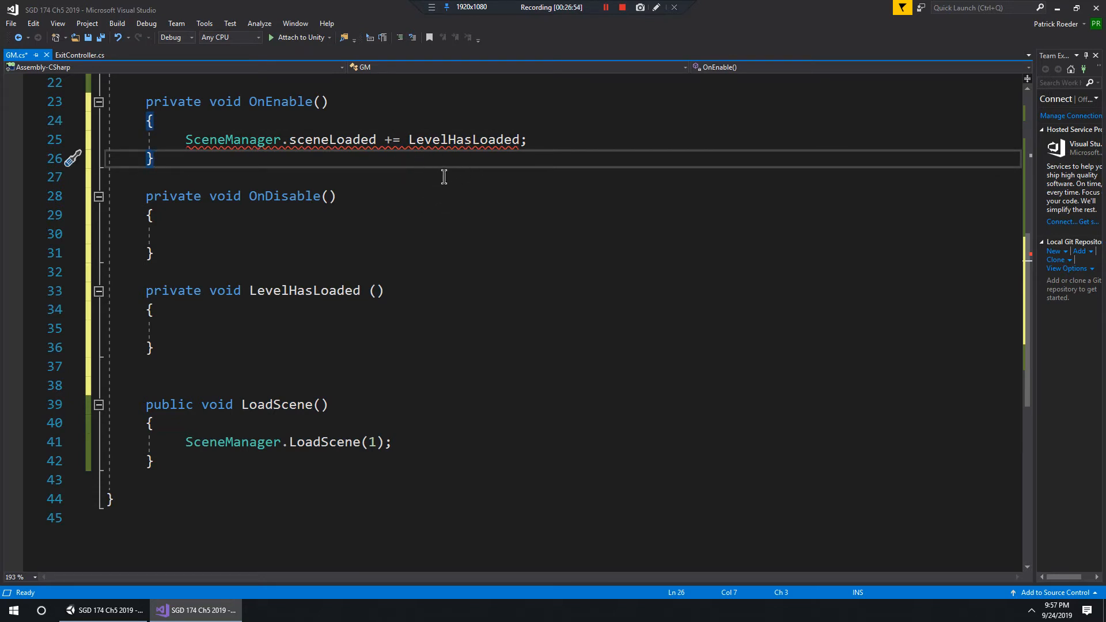
Step: Add the statement "SceneManager.sceneLoaded += LevelHasLoaded;" inside the OnDisable method body
left_click(390, 143)
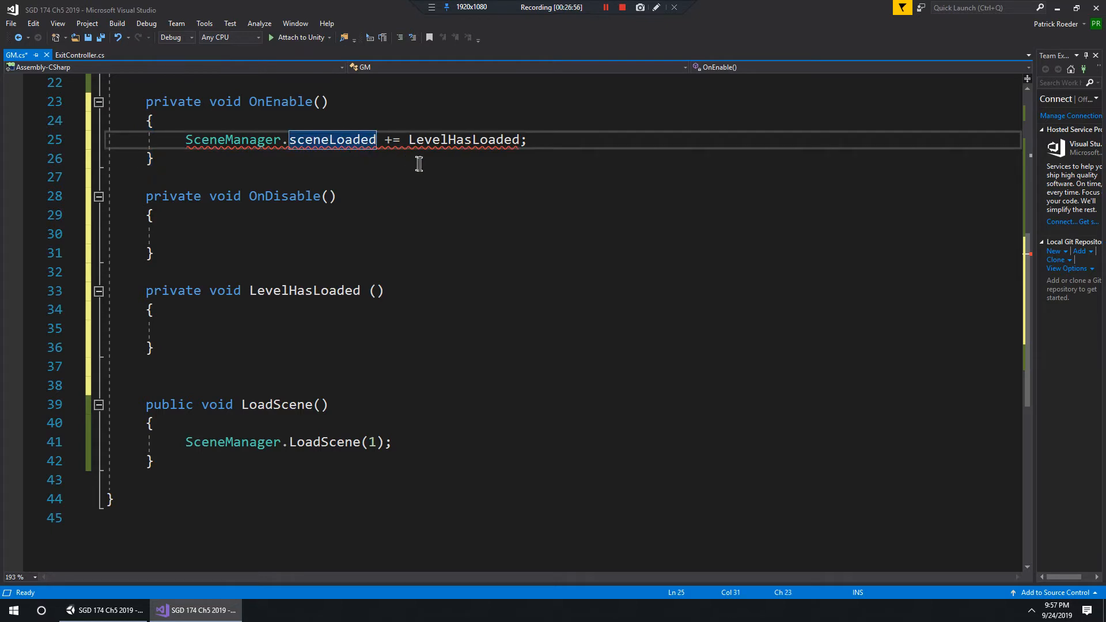
left_click(213, 236)
type("S")
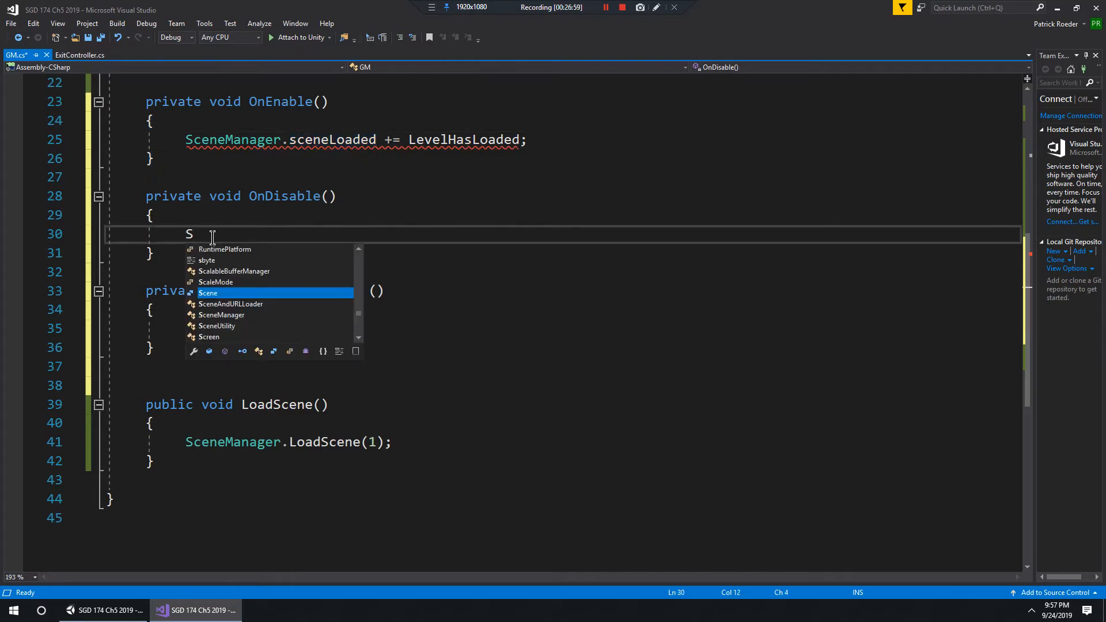
type("ceneM")
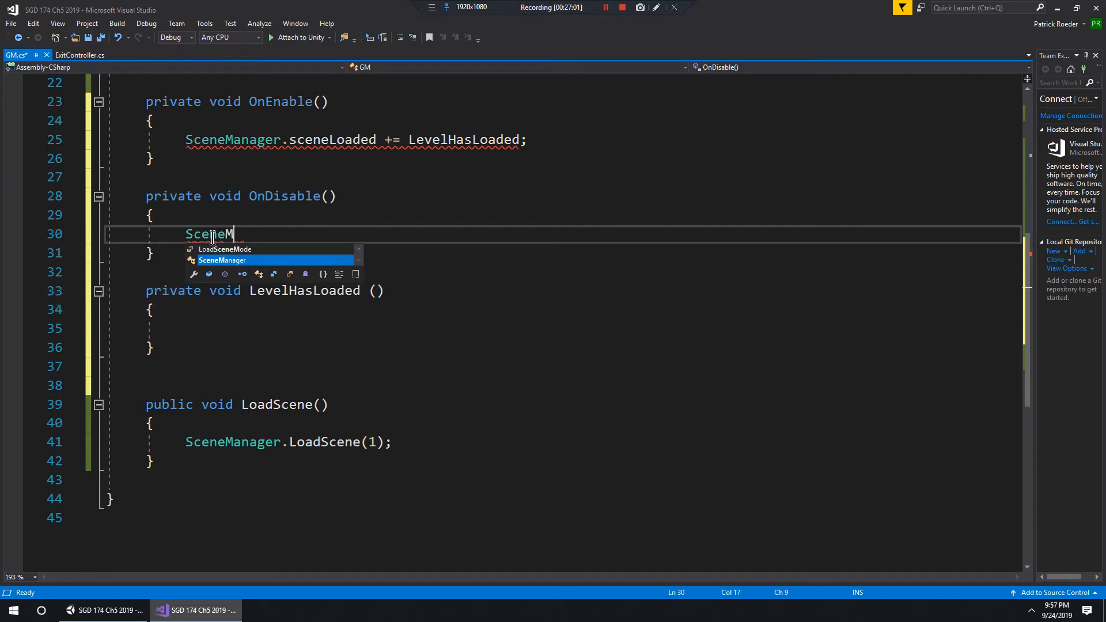
key("Tab")
type(".scen")
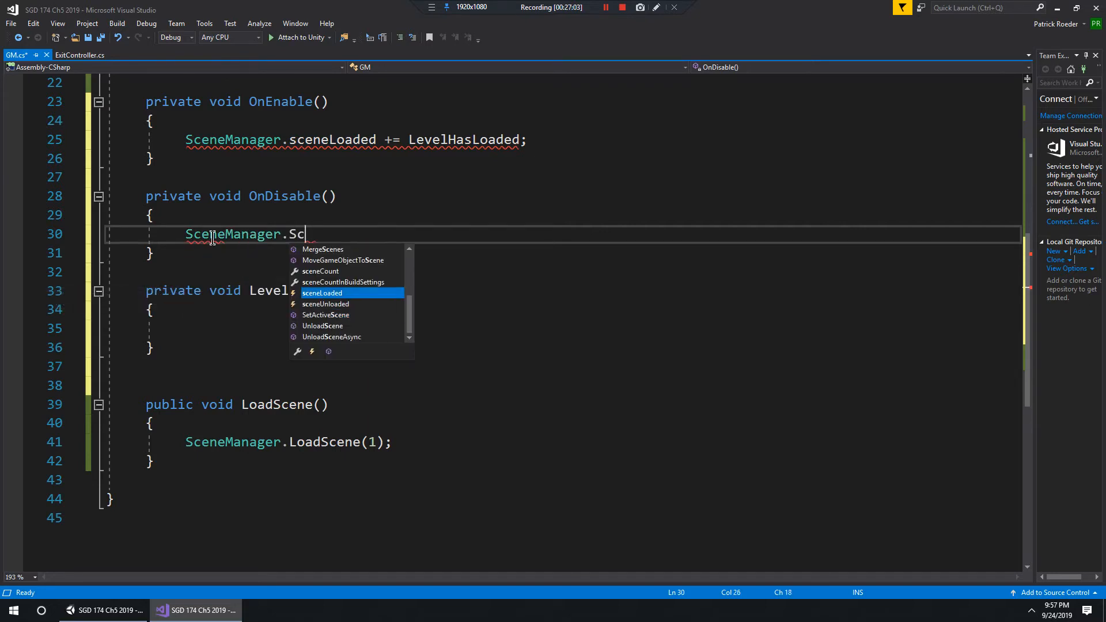
key("Tab")
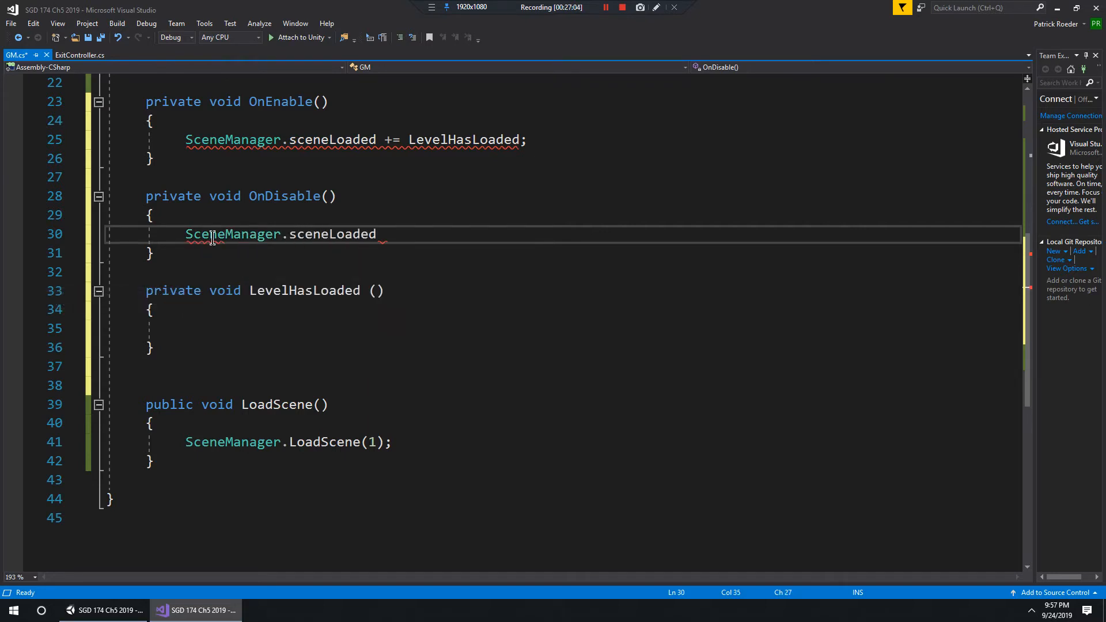
type("+= LevelHa")
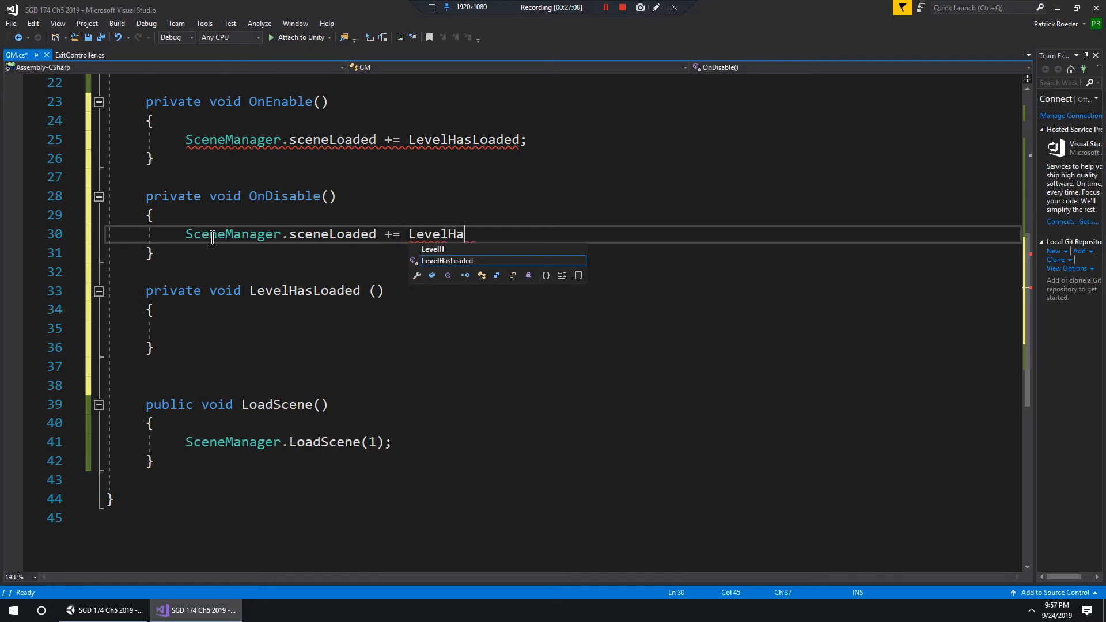
key("Tab")
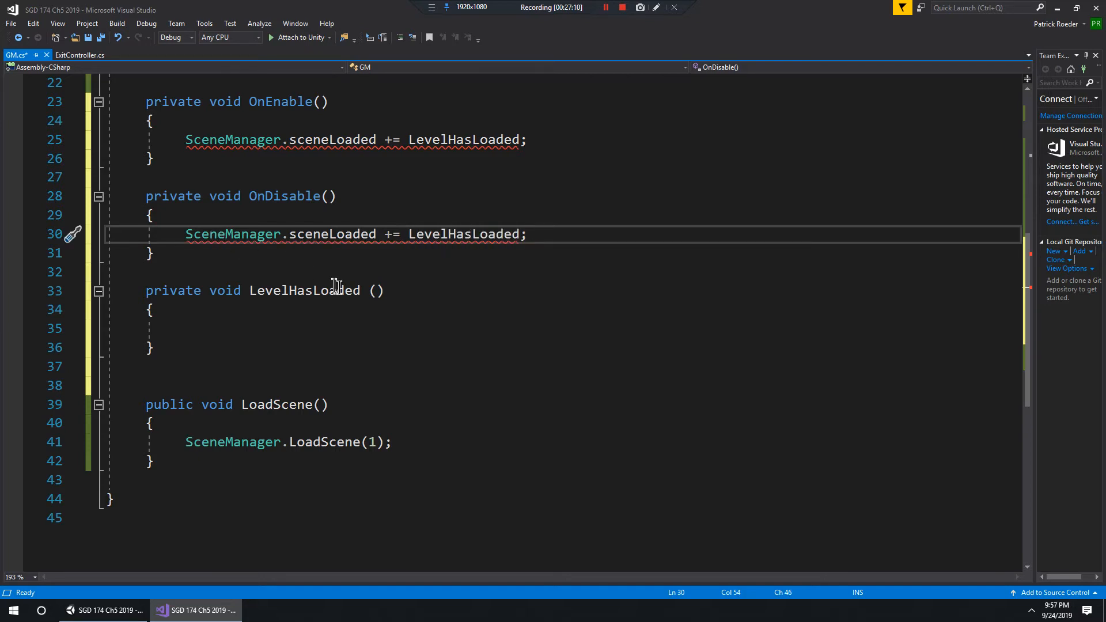
Step: Highlight sceneLoaded and LevelHasLoaded in the OnDisable statement and compare them with the LevelHasLoaded declaration
left_click(376, 292)
left_click_drag(289, 235, 378, 234)
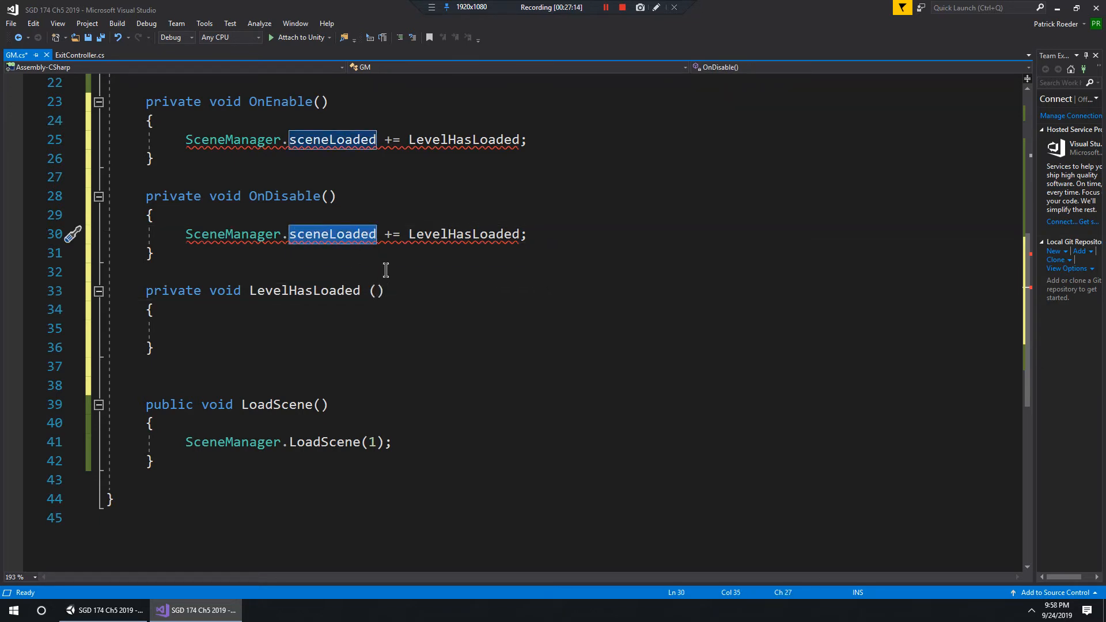
left_click(381, 291)
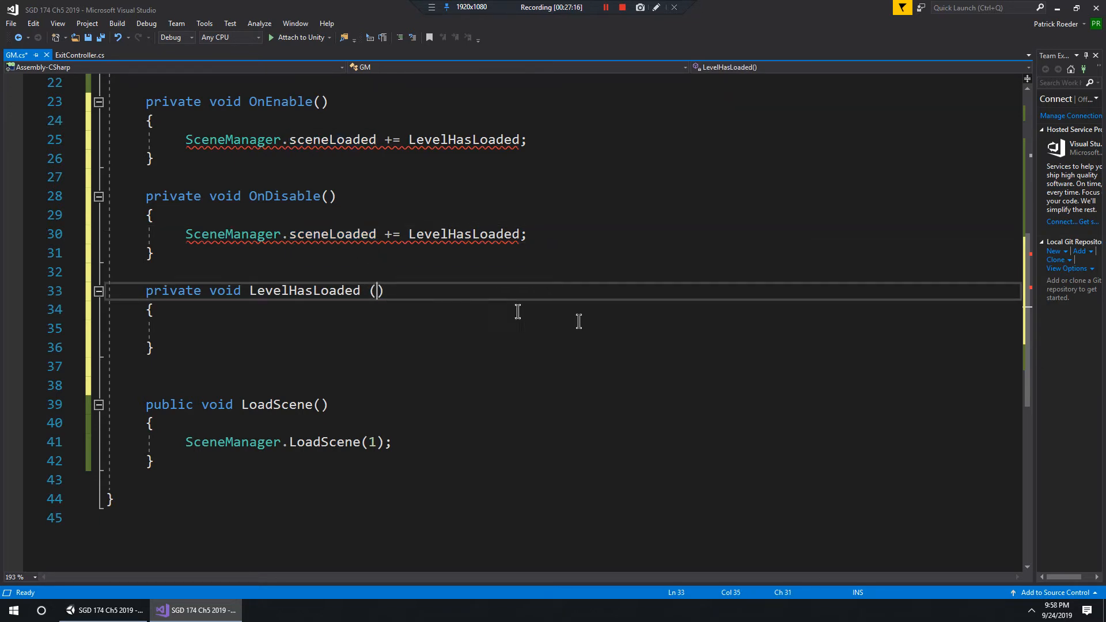
left_click_drag(249, 291, 370, 291)
left_click(353, 234)
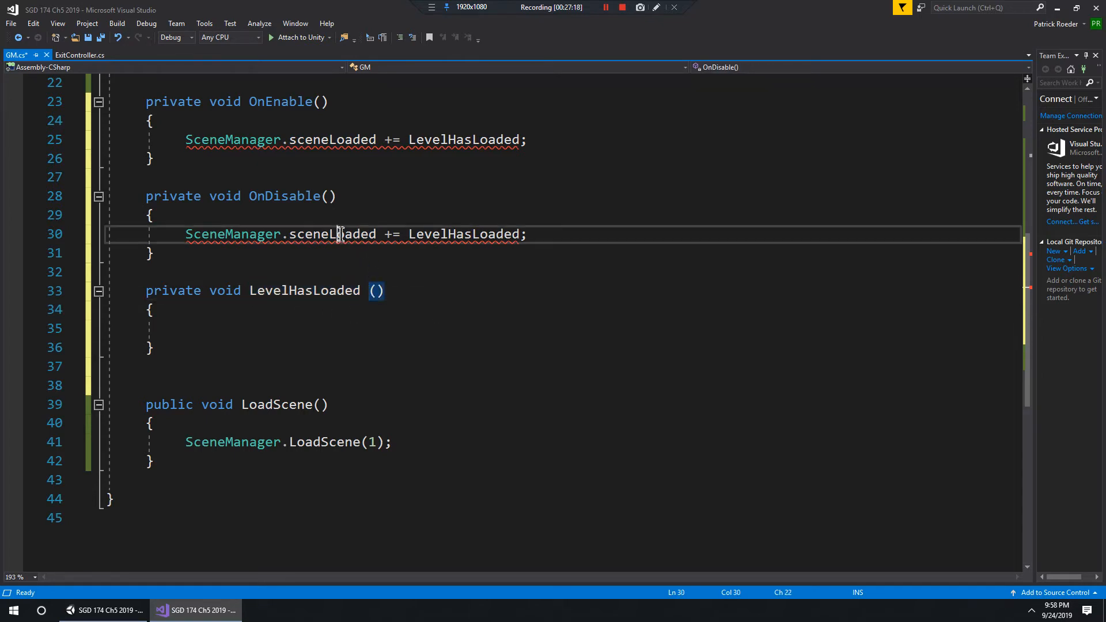
left_click_drag(409, 234, 525, 232)
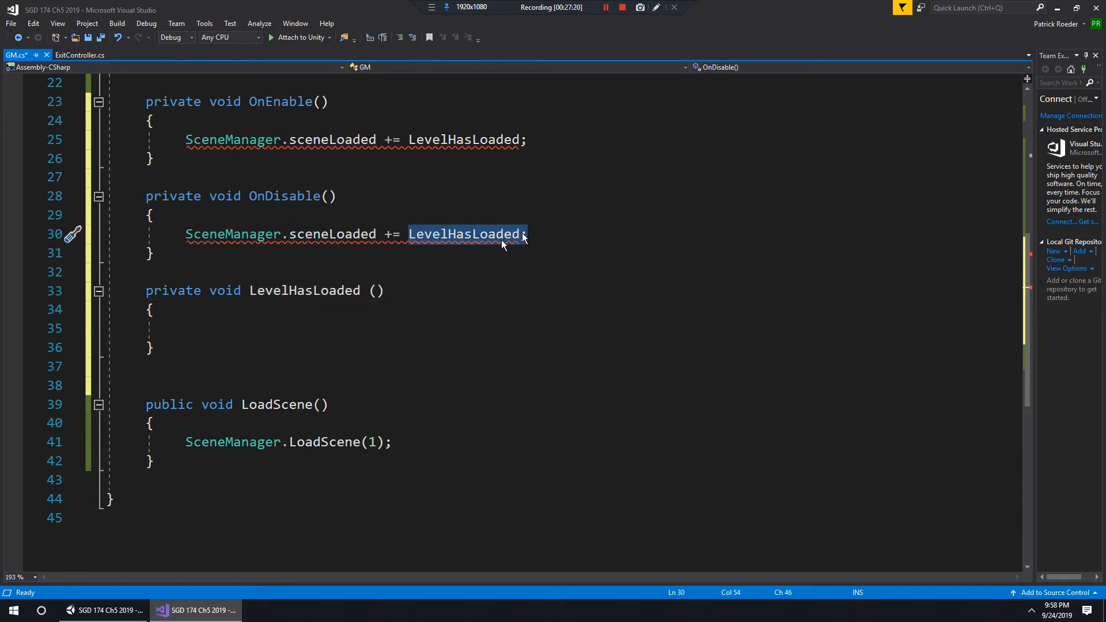
Step: Give the LevelHasLoaded method the parameters "Scene scene, LoadSceneMode mode"
left_click(381, 291)
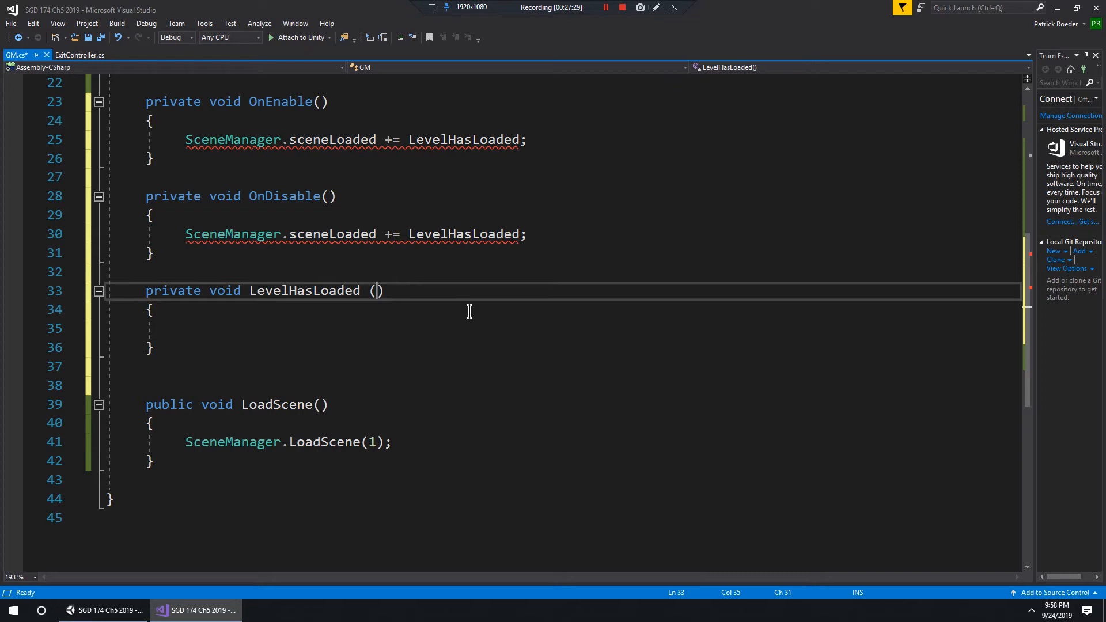
type("Scene s")
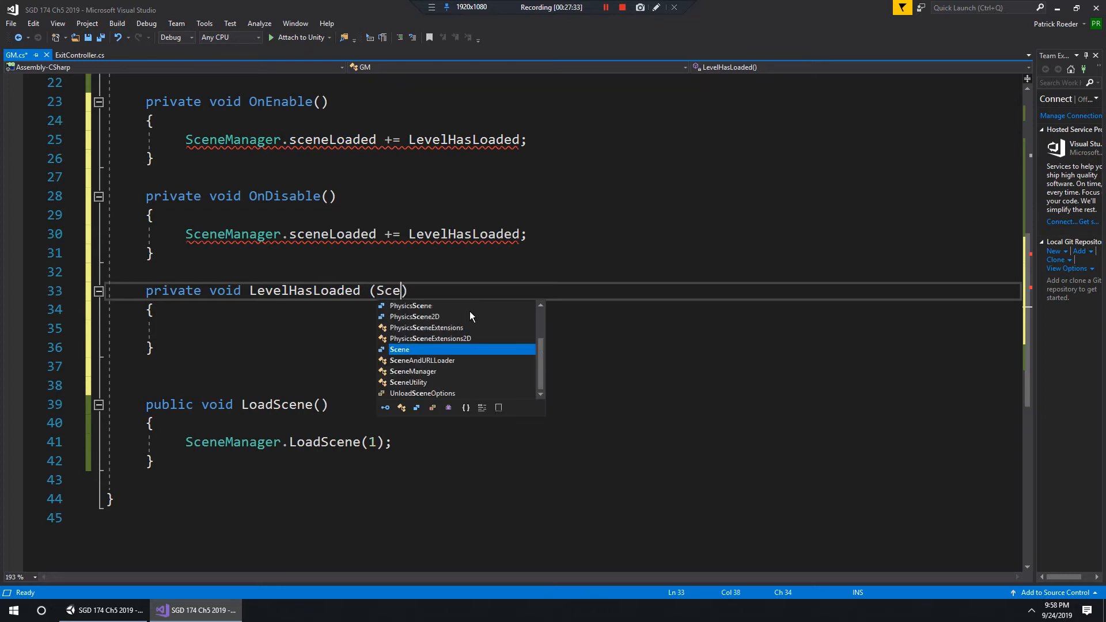
type("cene")
key("BackSpace")
key("BackSpace")
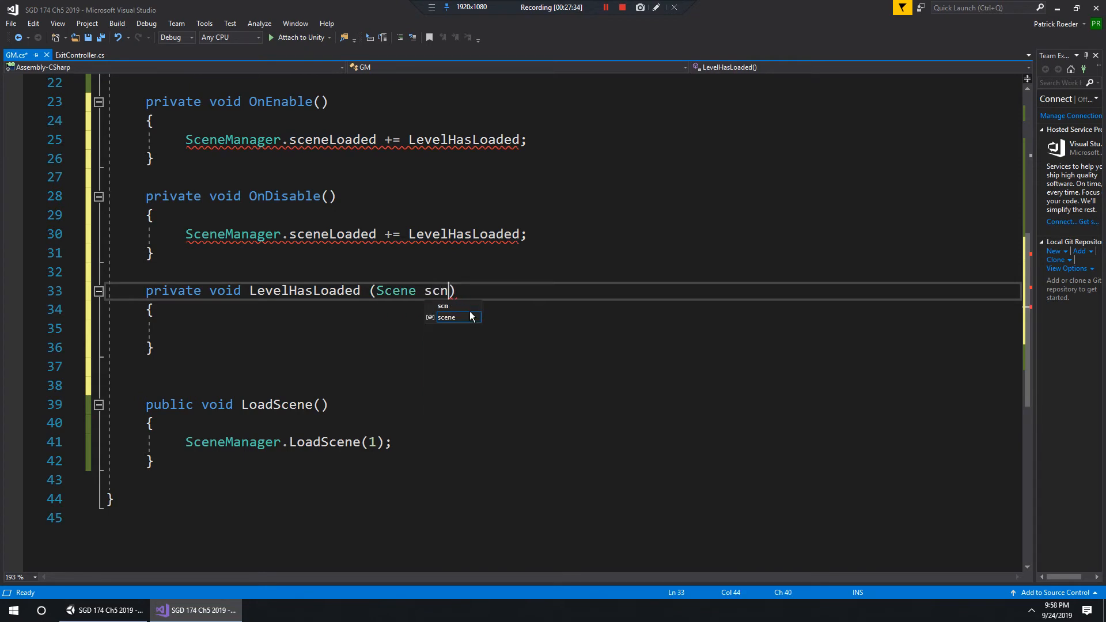
type("ne, ")
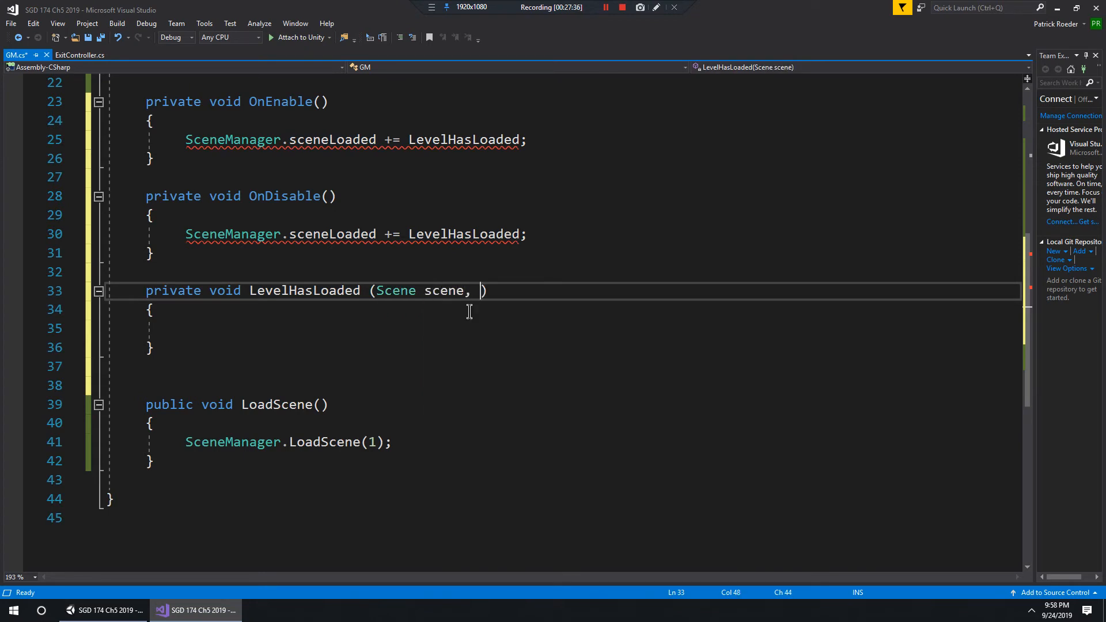
type("LoadSceneMode")
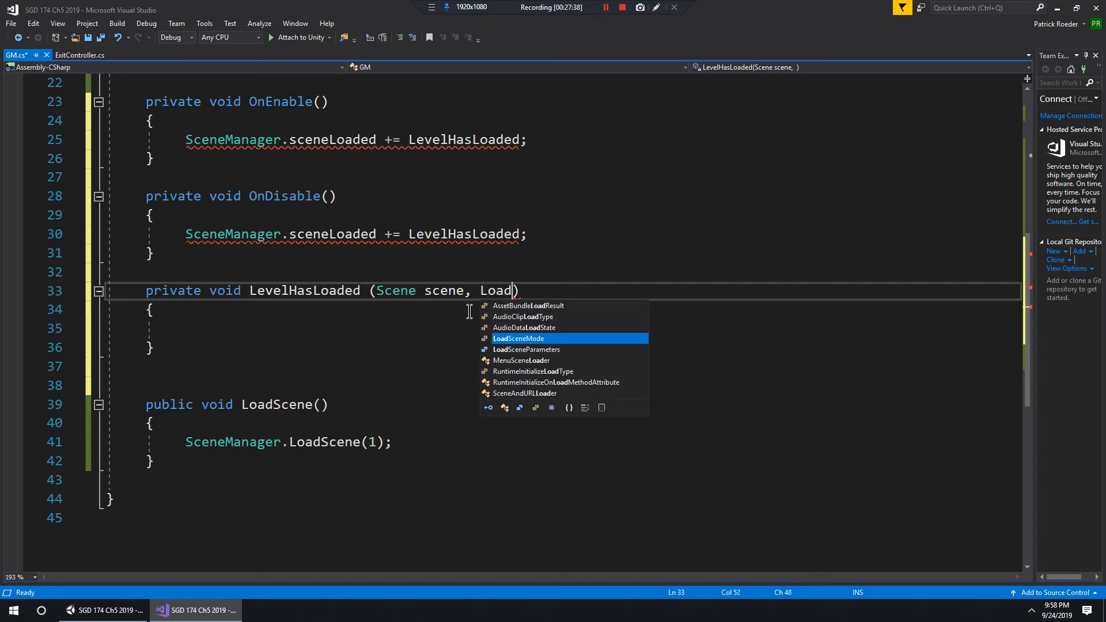
type(" mode")
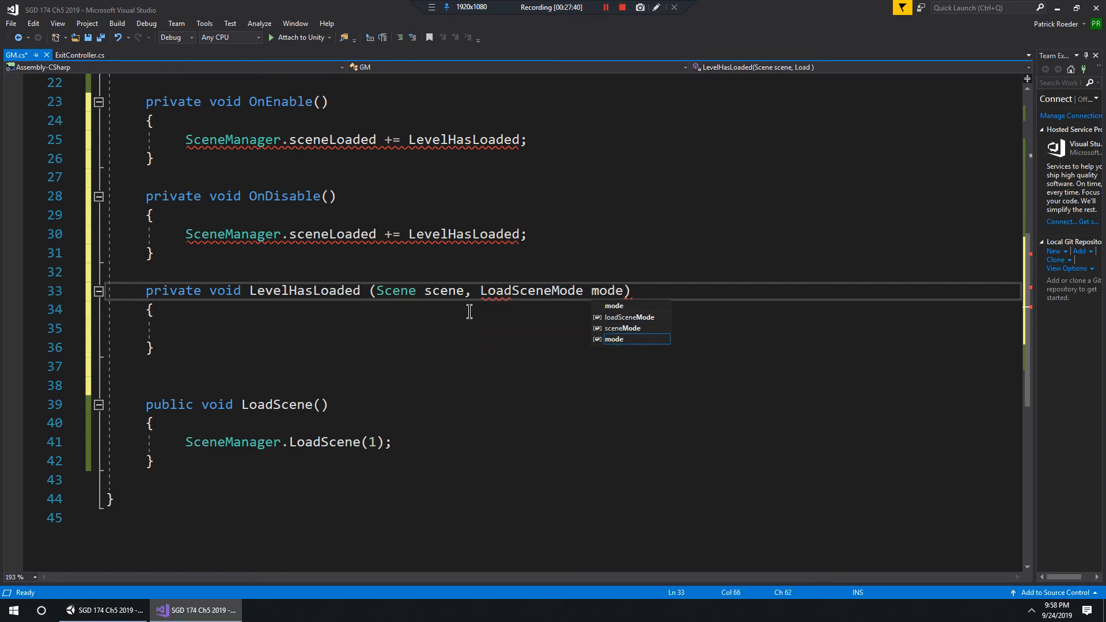
left_click(544, 144)
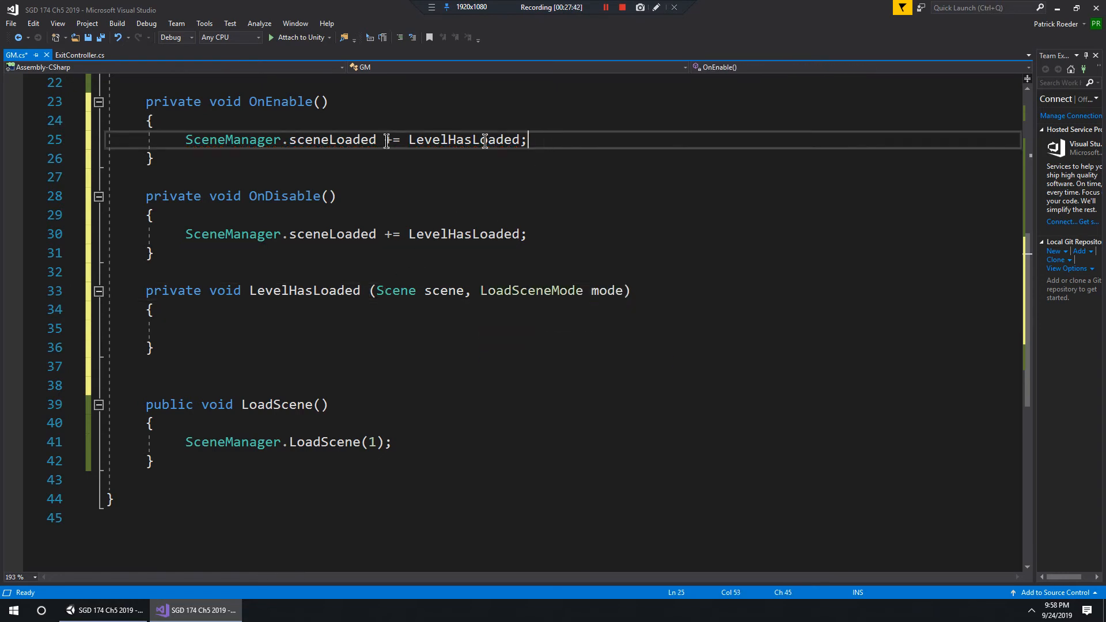
key("shift+Home")
left_click(203, 327)
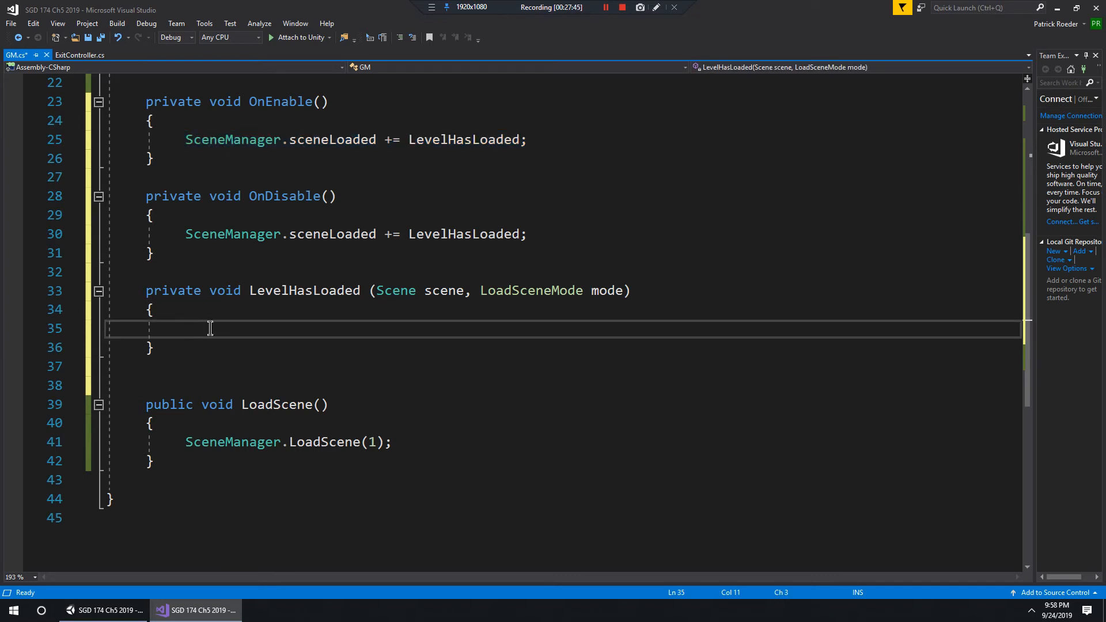
key("Return")
key("Return")
key("Return")
key("Return")
key("Return")
key("Up")
key("Up")
key("Up")
key("Up")
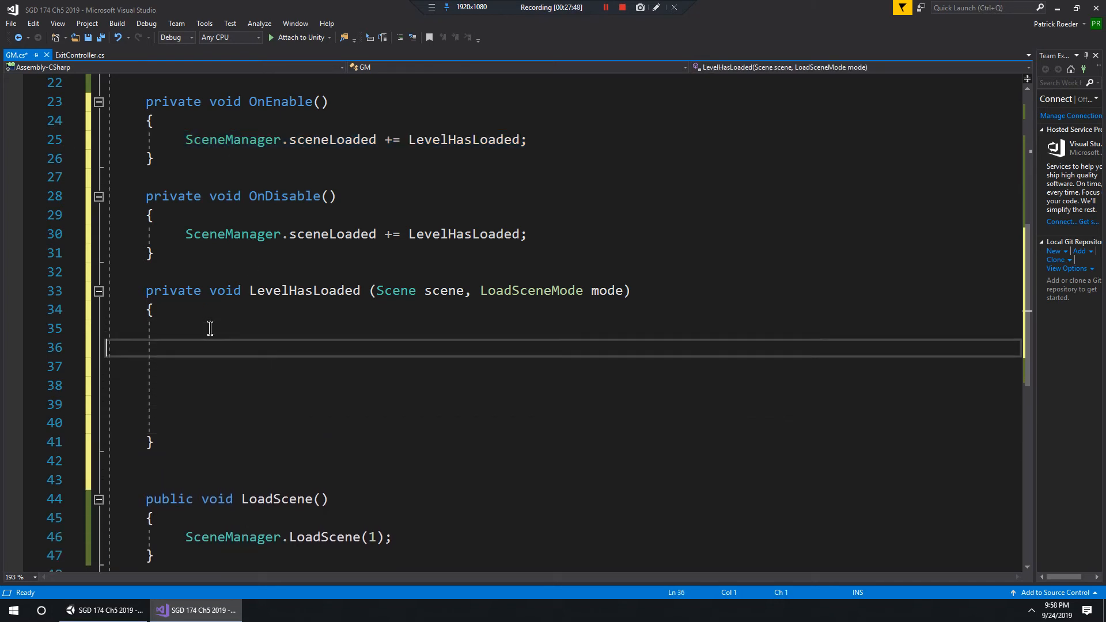
key("Up")
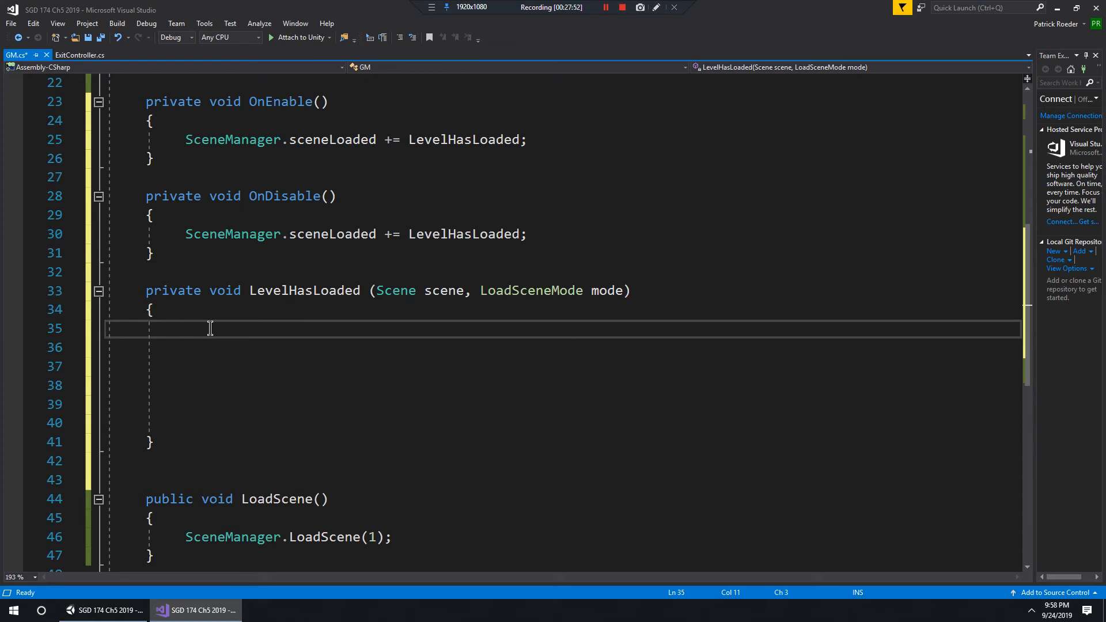
key("Delete")
key("Delete")
key("Delete")
key("Delete")
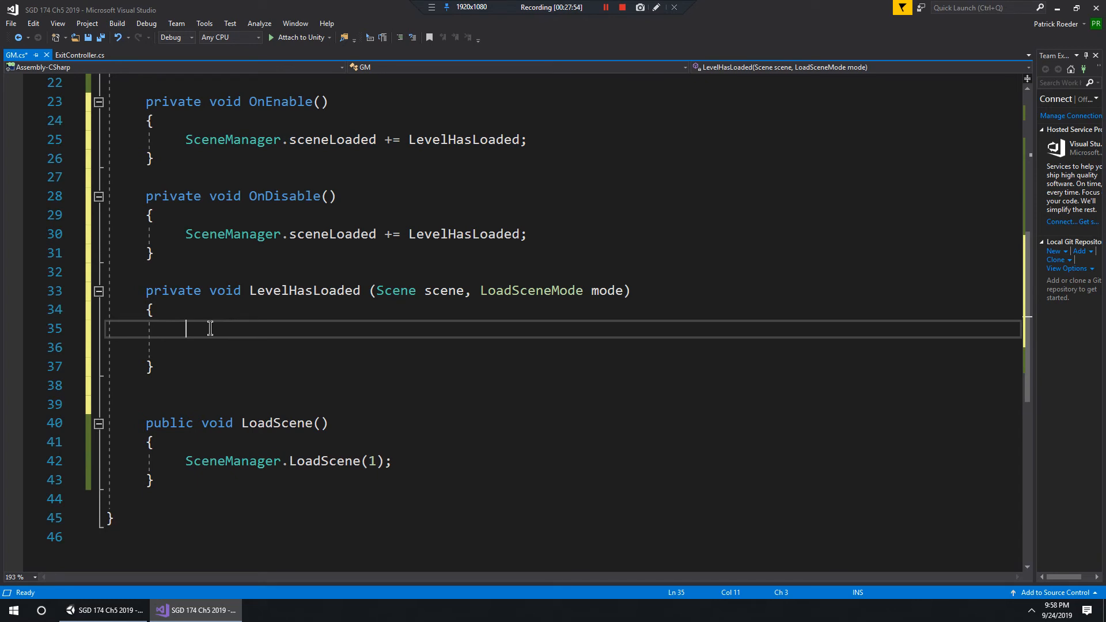
Step: Add Debug.Log("Yeah scene is loaded"); to the LevelHasLoaded body, remove the spare blank line and save the GM script
key("BackSpace")
type("Debug")
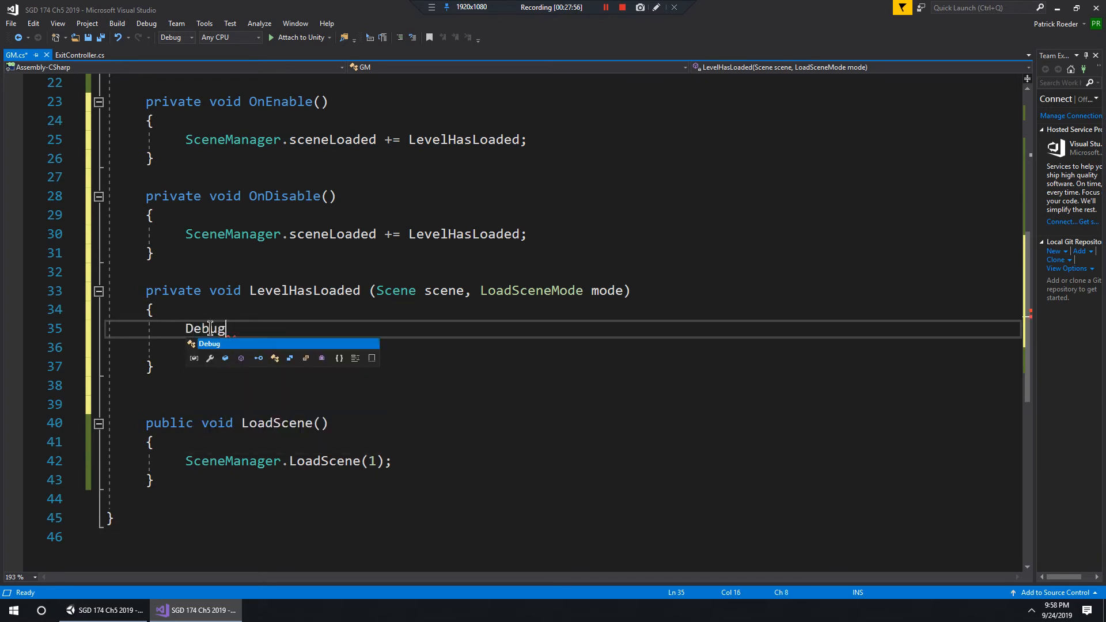
type(".og")
key("Escape")
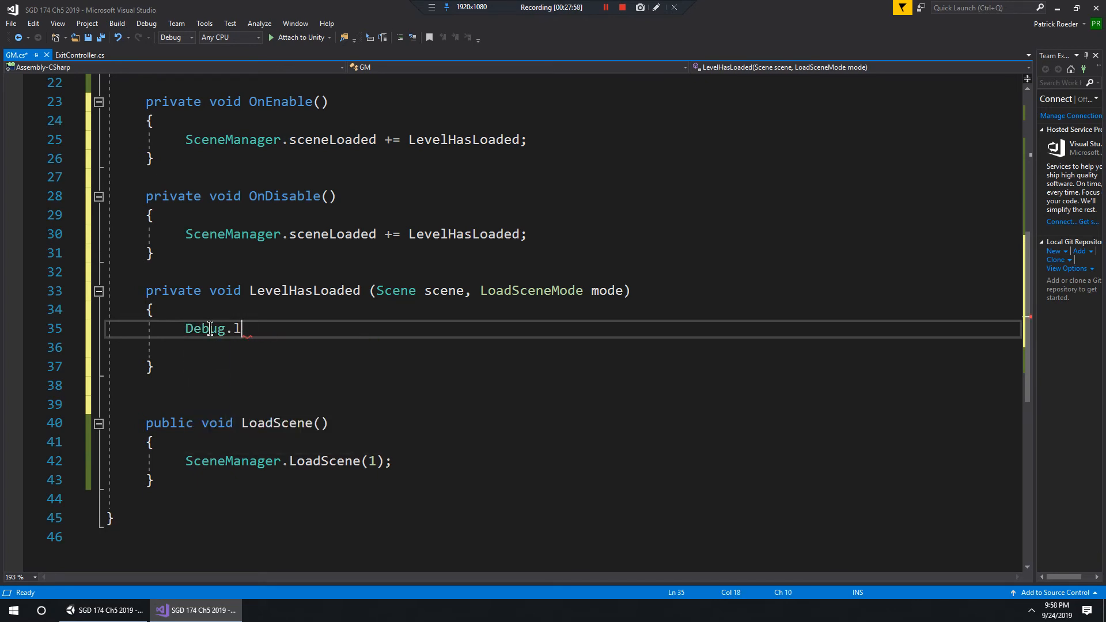
type("og(\"")
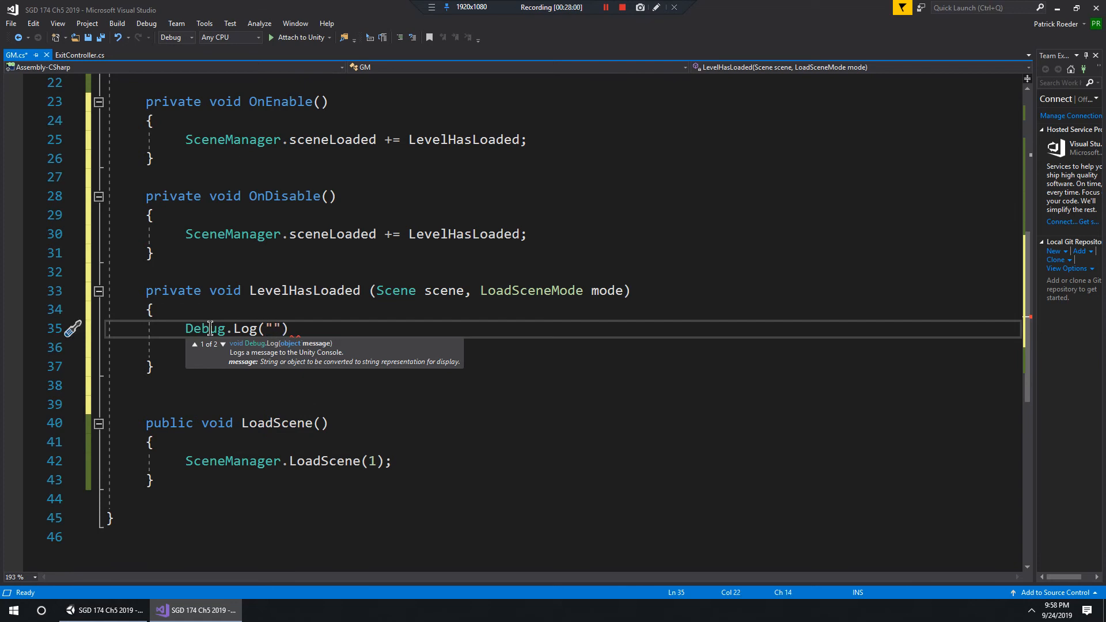
type("Yeah scene is ")
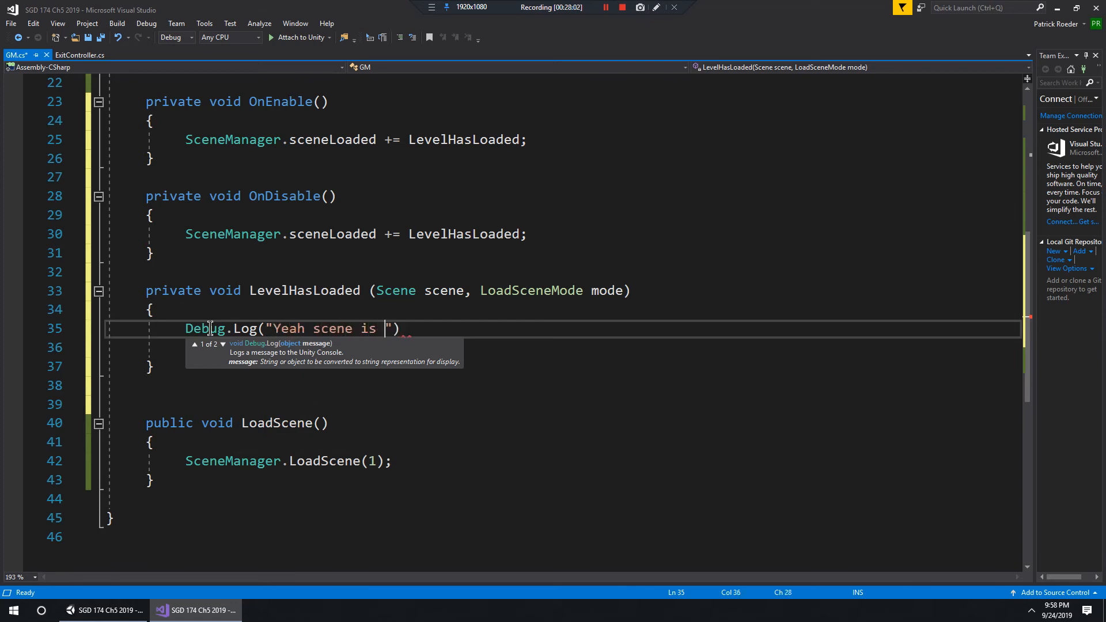
type("loaded\");")
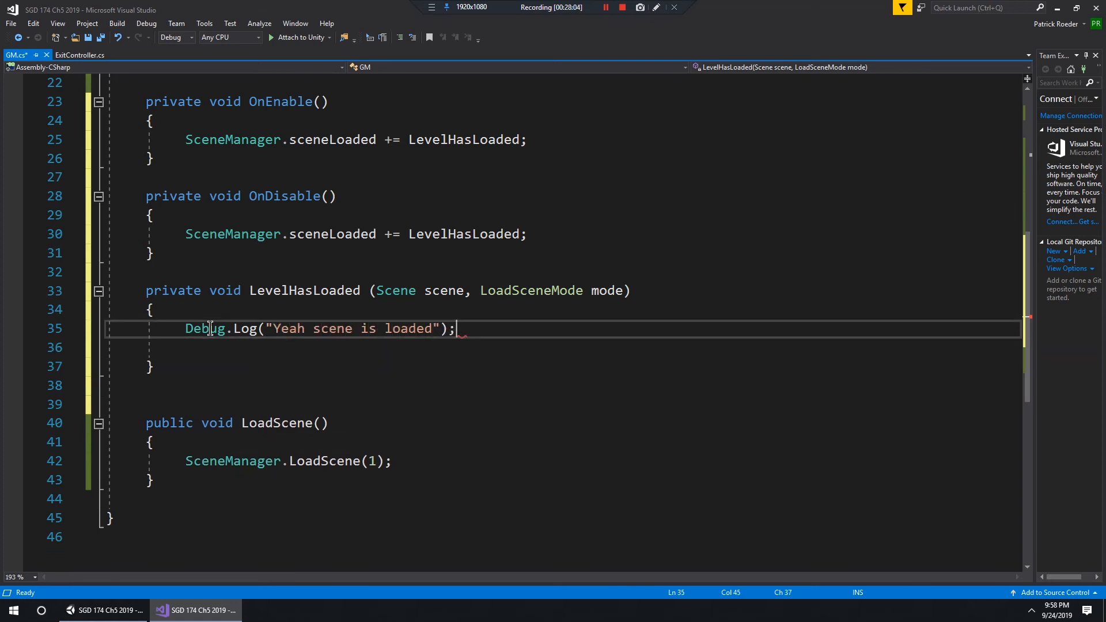
key("Delete")
key("ctrl+s")
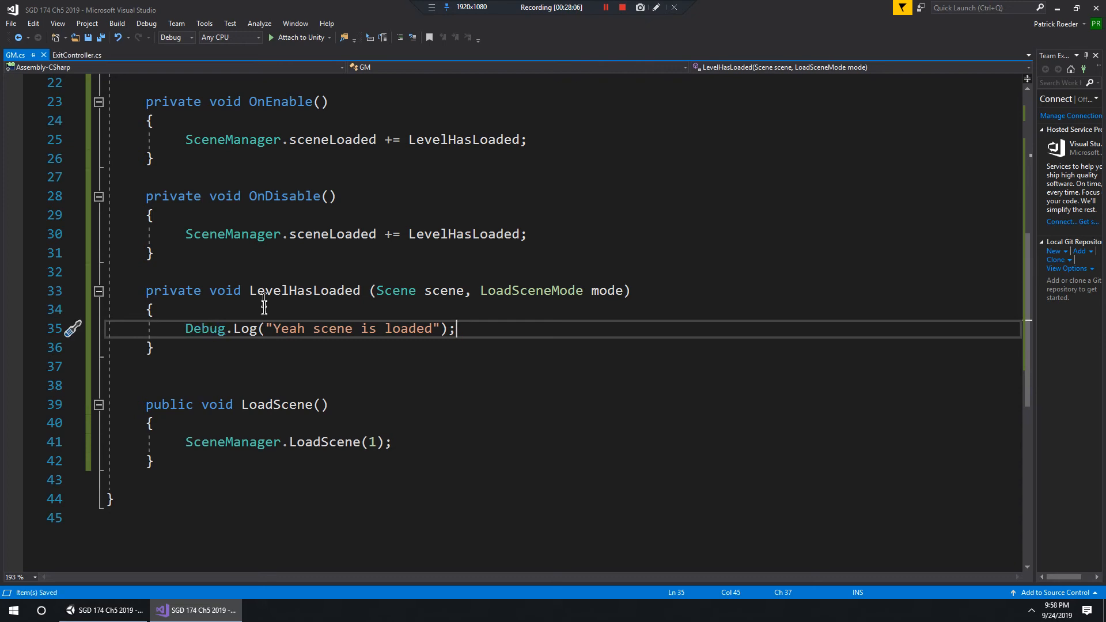
Step: Review the OnEnable, OnDisable and LevelHasLoaded methods together, highlighting the block and clearing the selection
scroll(325, 316, "up", 2)
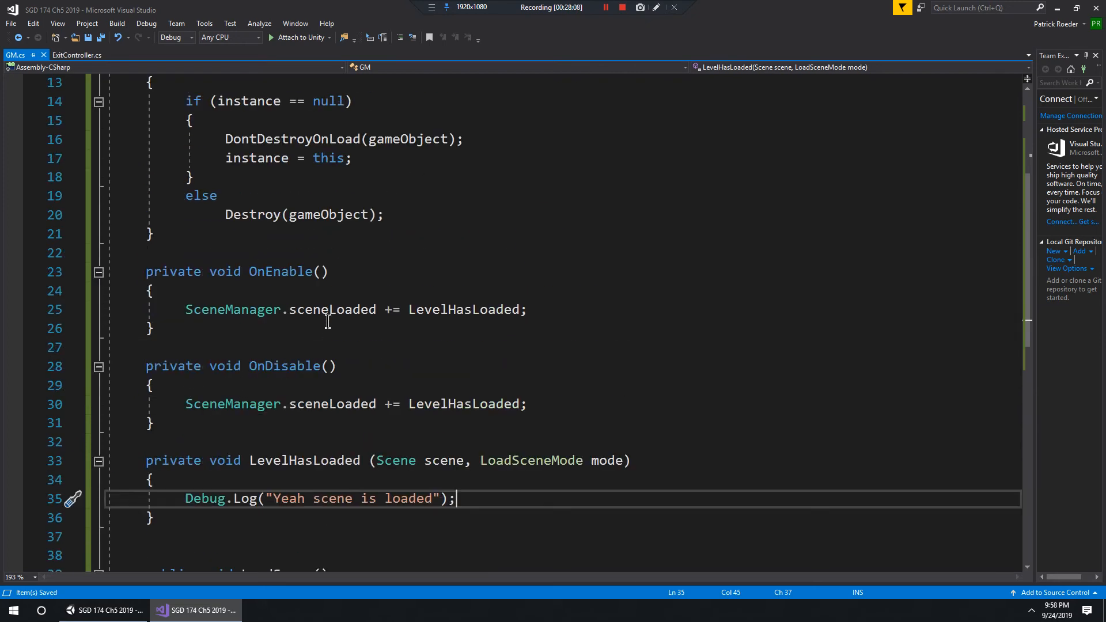
scroll(329, 321, "down", 1)
left_click_drag(491, 382, 86, 176)
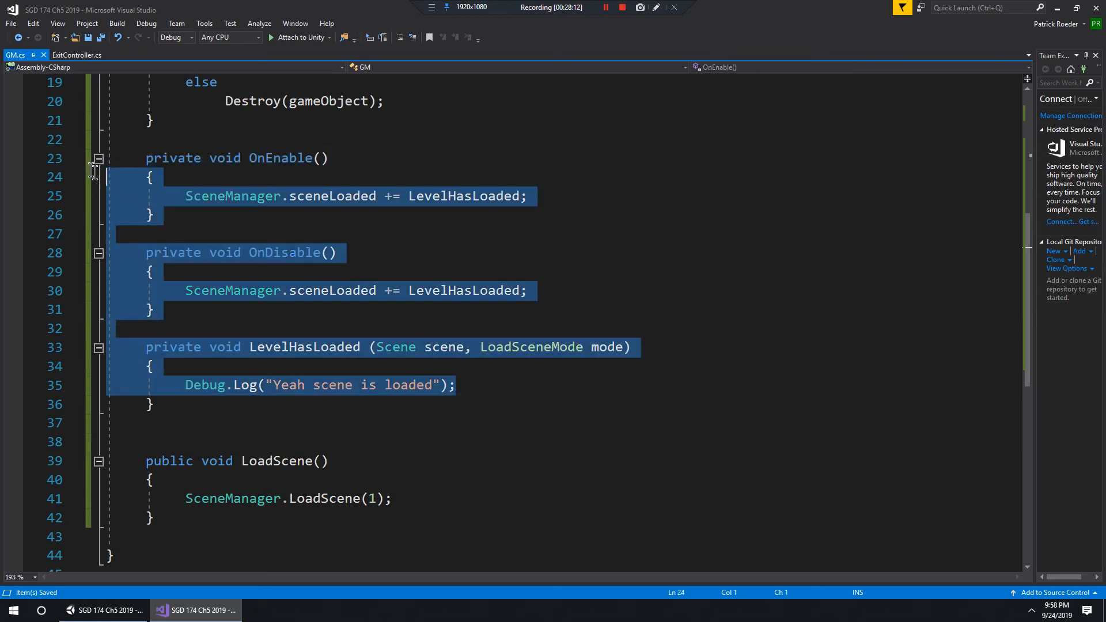
left_click(199, 176)
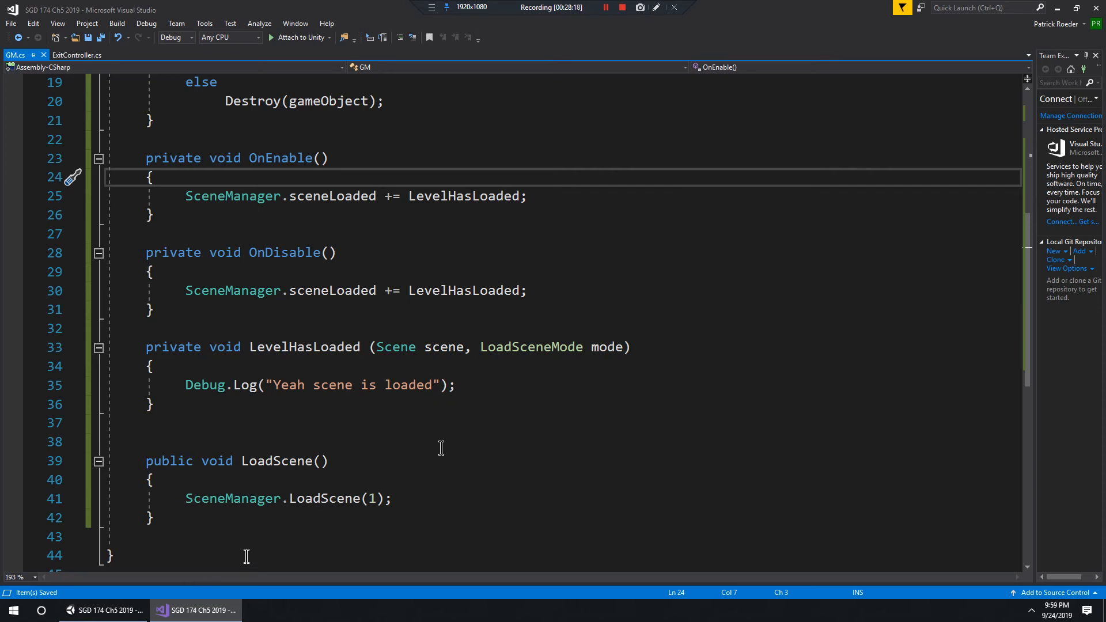
Step: Switch to Unity, bring up the Console and run the Scene01_House scene
left_click(1057, 8)
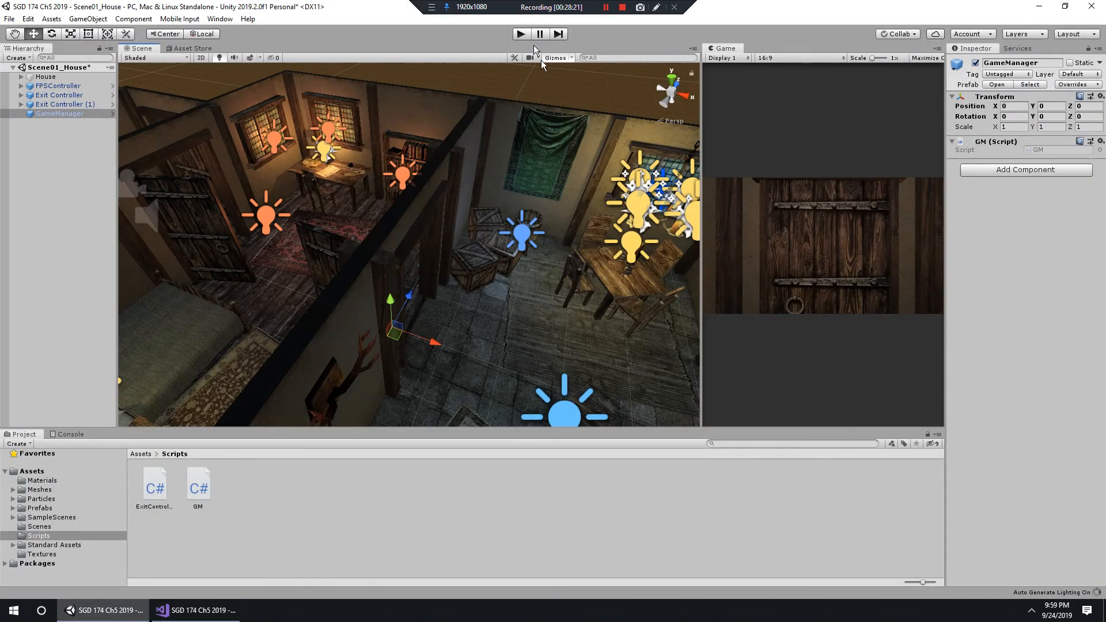
left_click(71, 435)
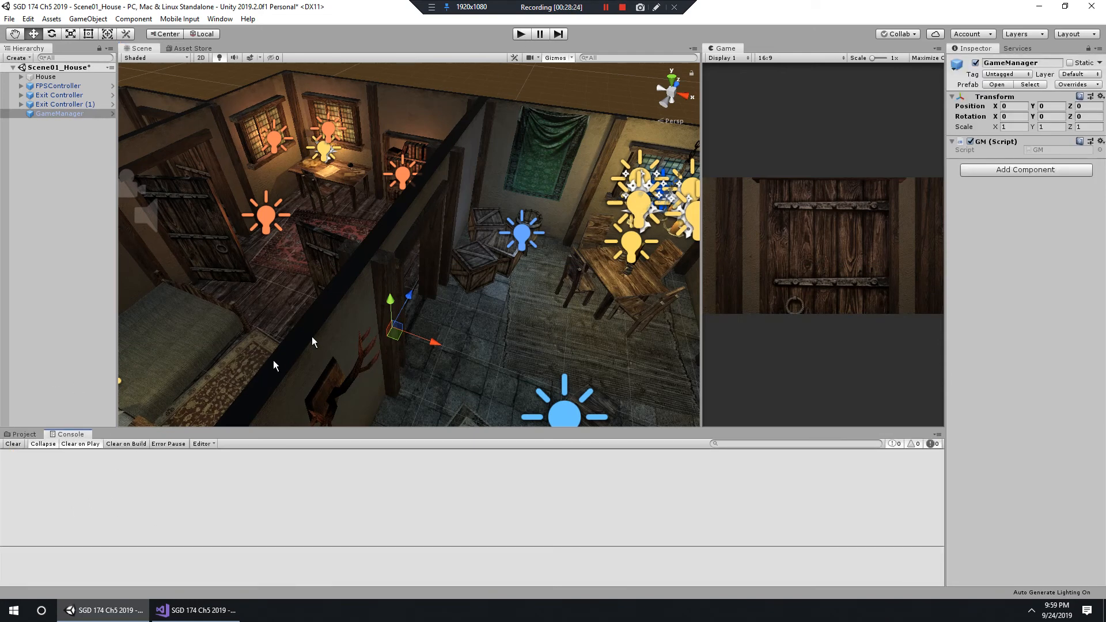
left_click(521, 34)
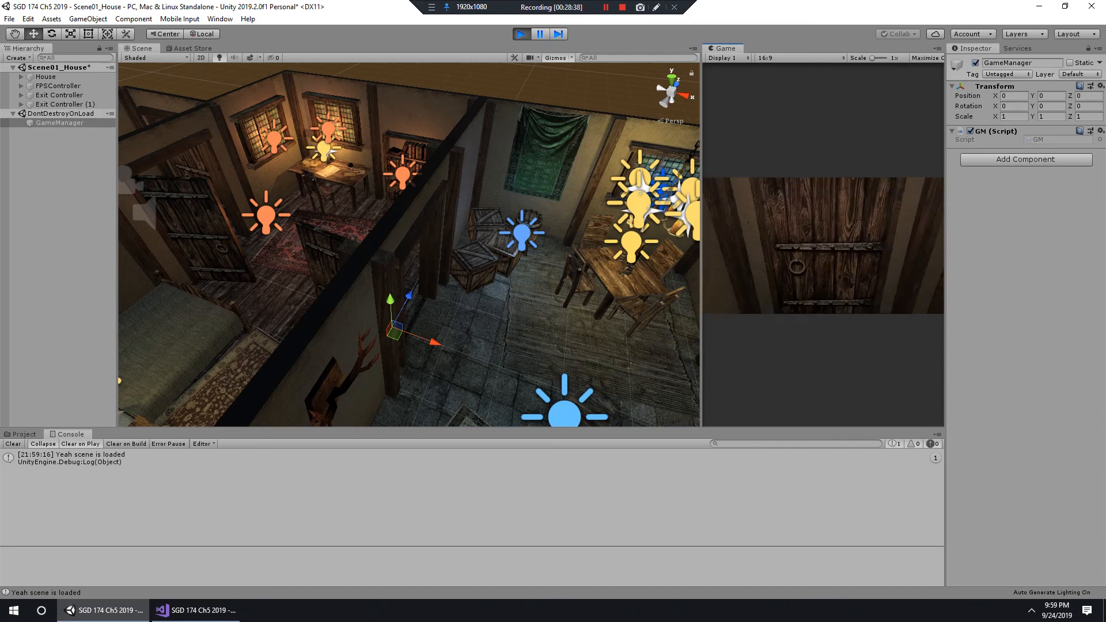
Step: Walk the player forward into the house door to load Scene02_Shop, and pause the game
key("w")
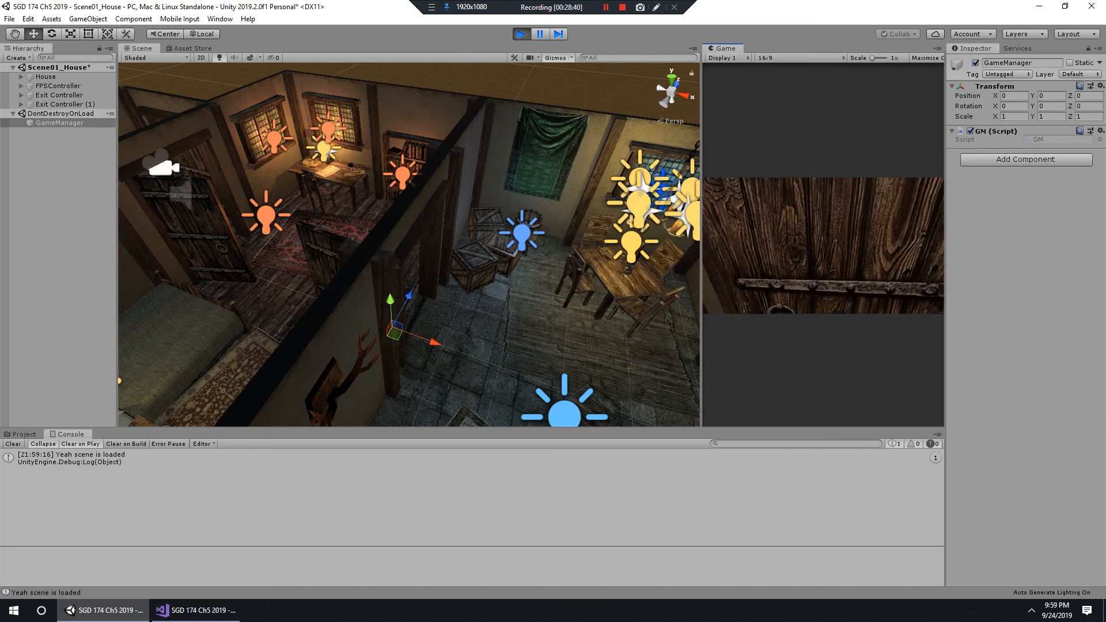
key("w")
key("ctrl+shift+p")
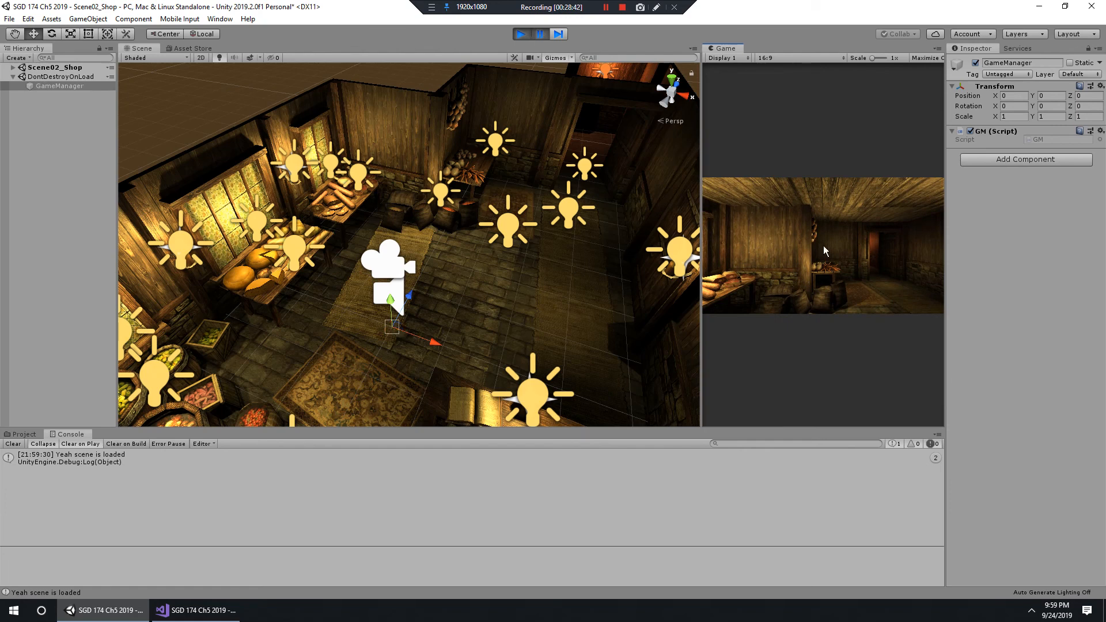
Step: Dismiss the display projection options and select the "Yeah scene is loaded" Console entry to check its repeat count
key("super+p")
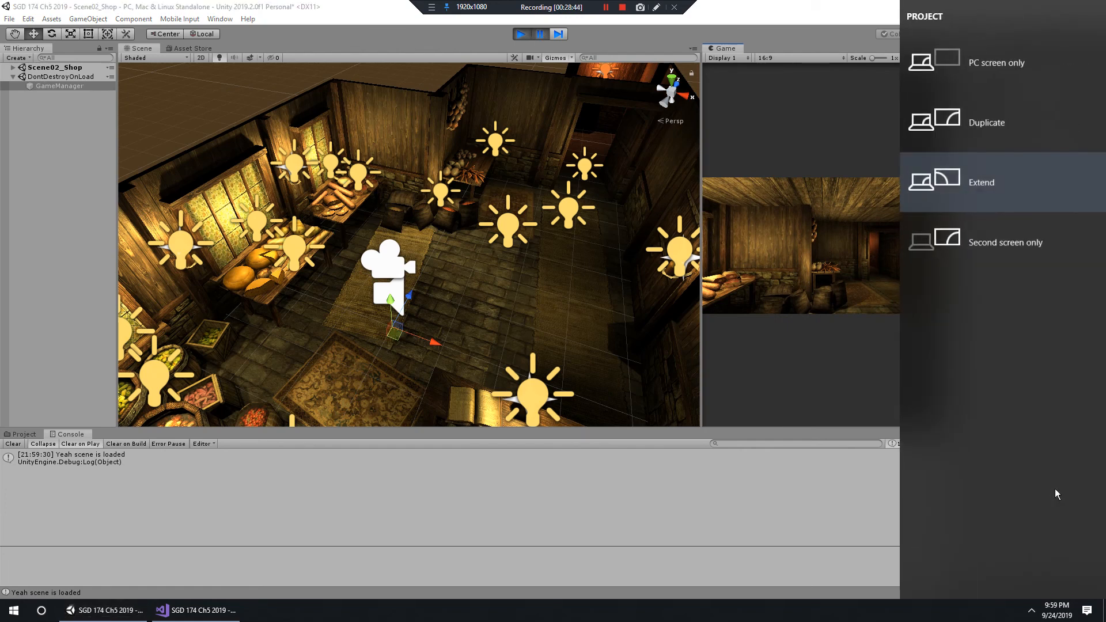
left_click(785, 519)
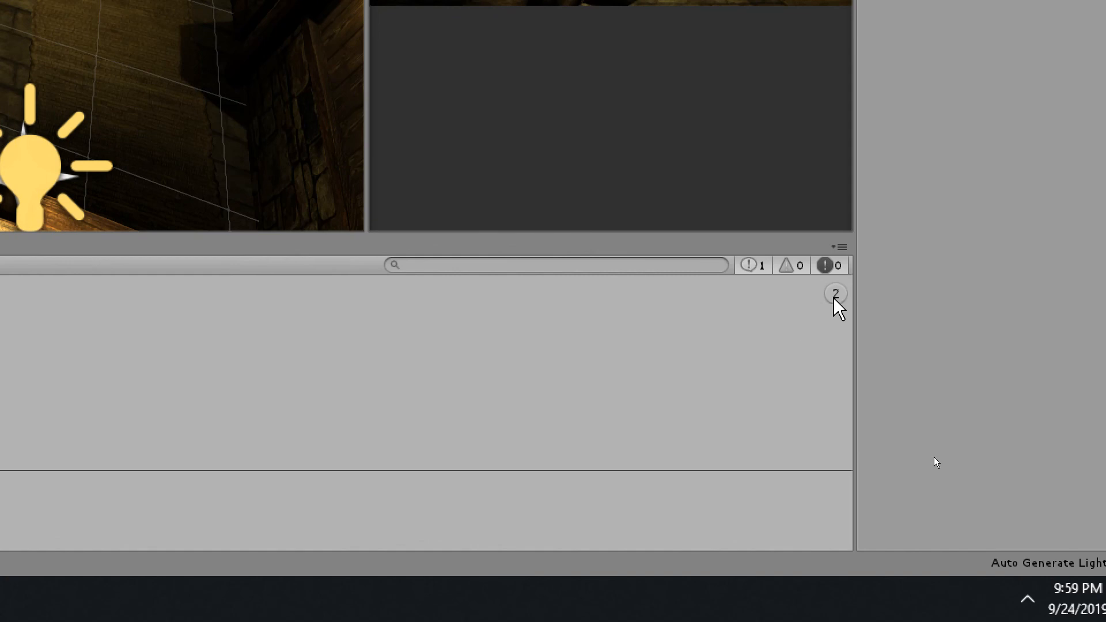
left_click(835, 298)
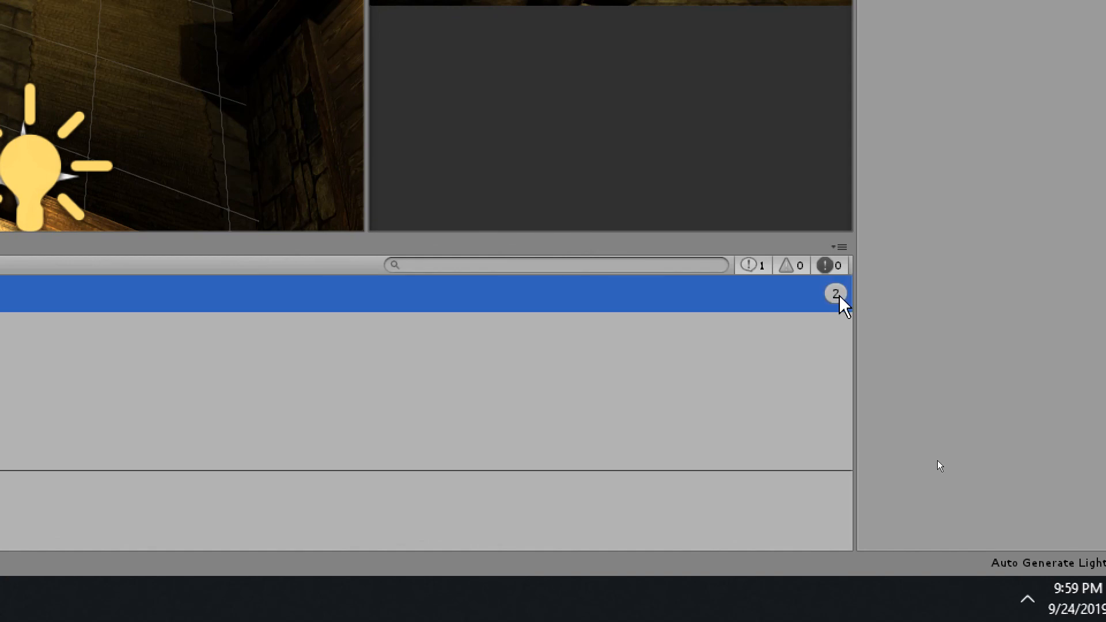